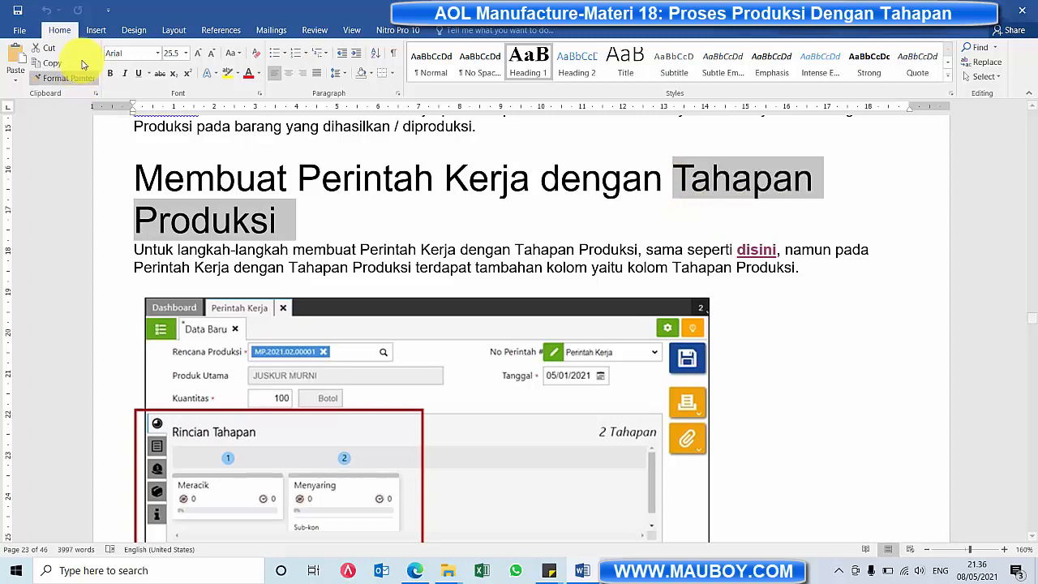
# Step: Underline the words "Tahapan Produksi" in the heading "Membuat Perintah Kerja dengan Tahapan Produksi"
pyautogui.click(138, 73)
pyautogui.click(399, 236)
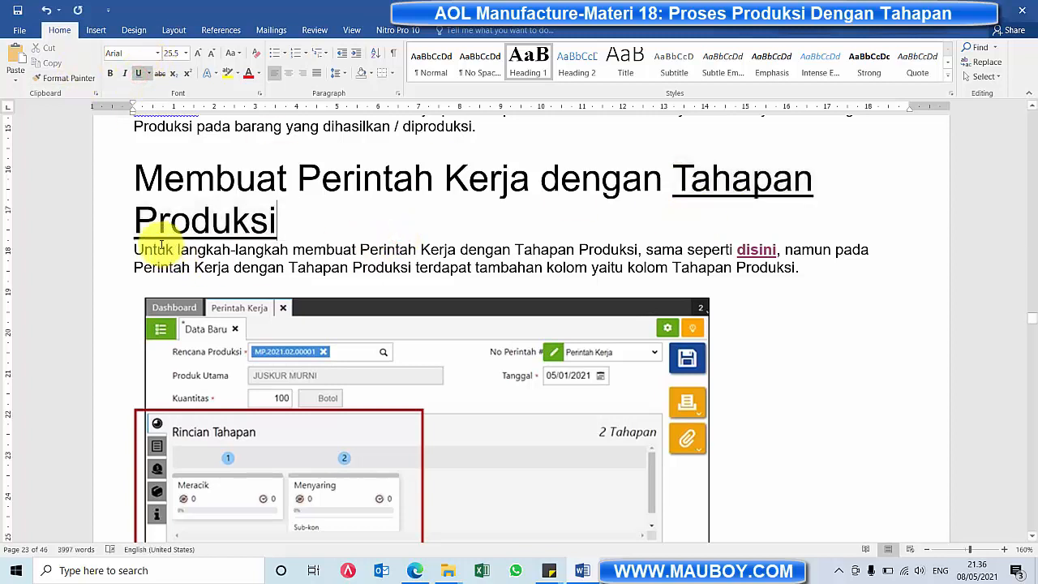
# Step: Read the paragraph on work orders with production stages and review its example Perintah Kerja form and list images
pyautogui.moveTo(135, 249); pyautogui.dragTo(841, 265)
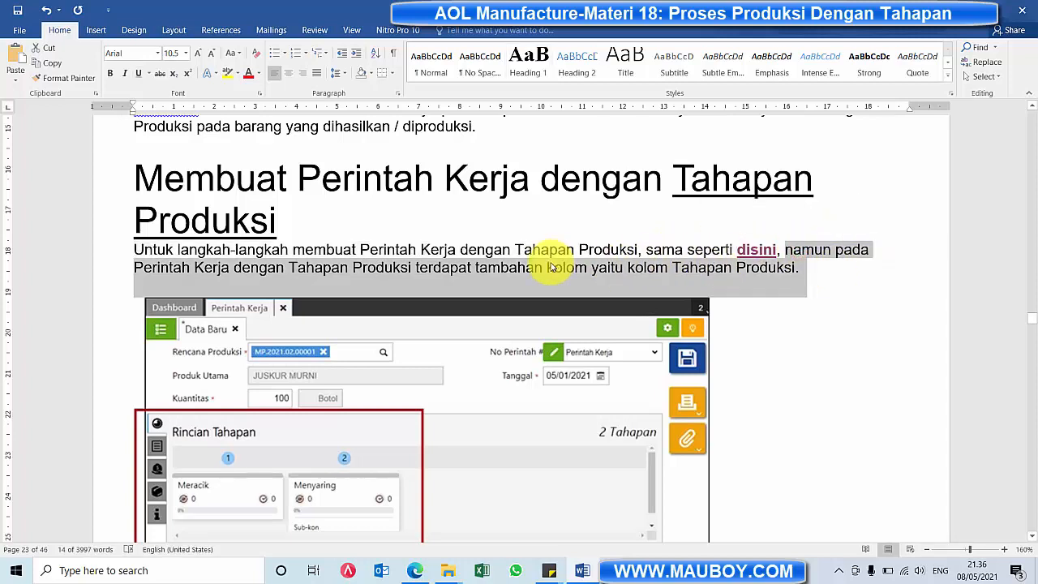
pyautogui.click(775, 274)
pyautogui.scroll(-2, 350, 340)
pyautogui.scroll(-2, 348, 343)
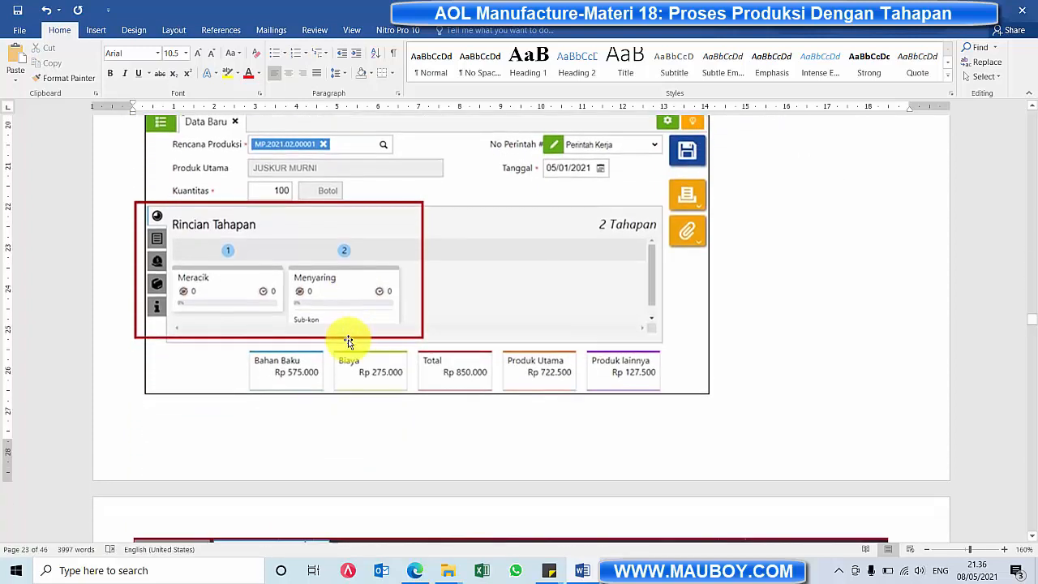
pyautogui.scroll(-7, 348, 341)
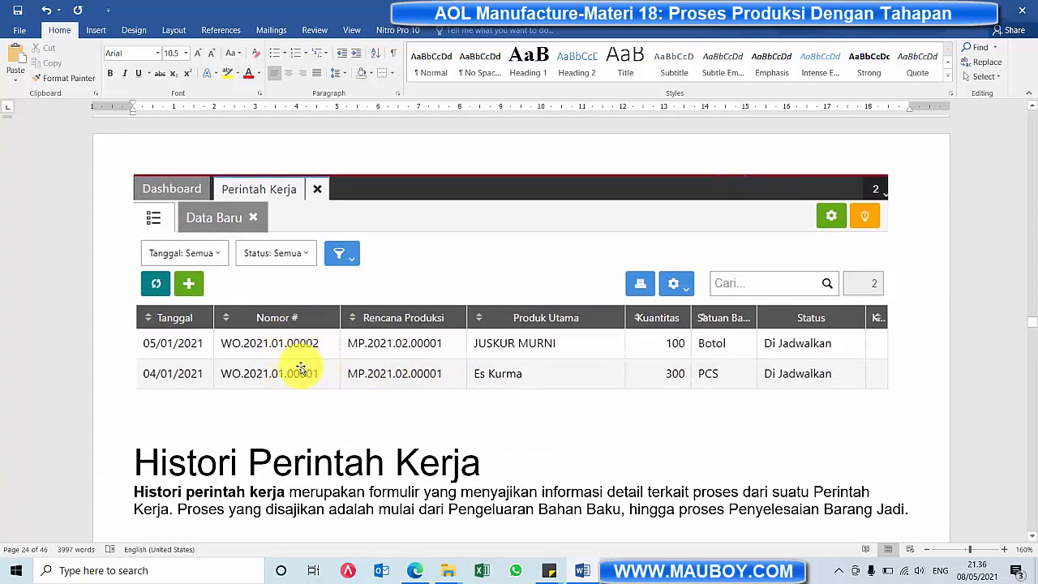
pyautogui.scroll(2, 298, 360)
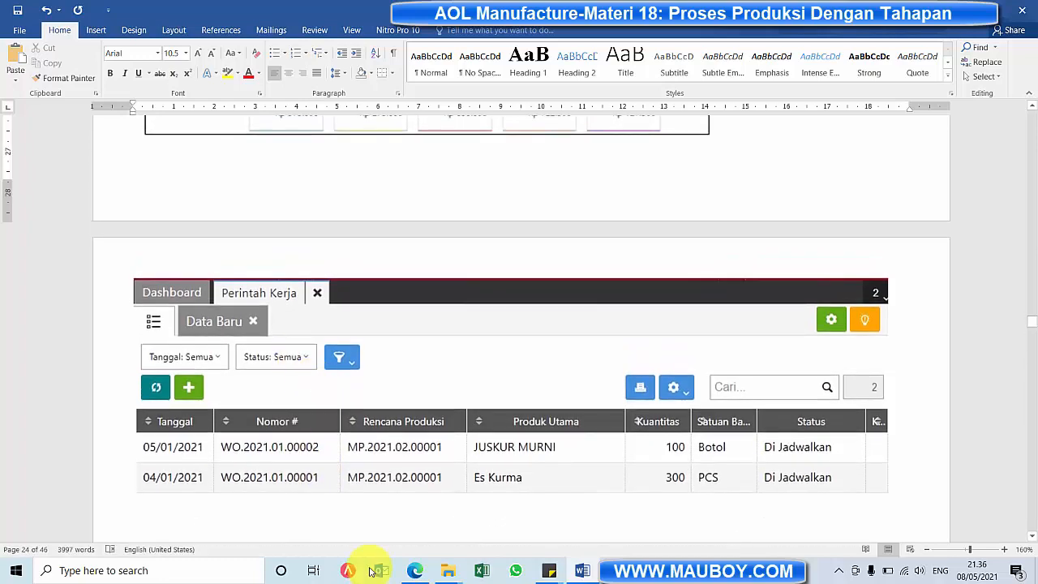
# Step: Switch to Accurate Online in the browser and check the Menggunakan Tahapan Proses setting in the Manufaktur preferences, then close the preferences
pyautogui.click(410, 573)
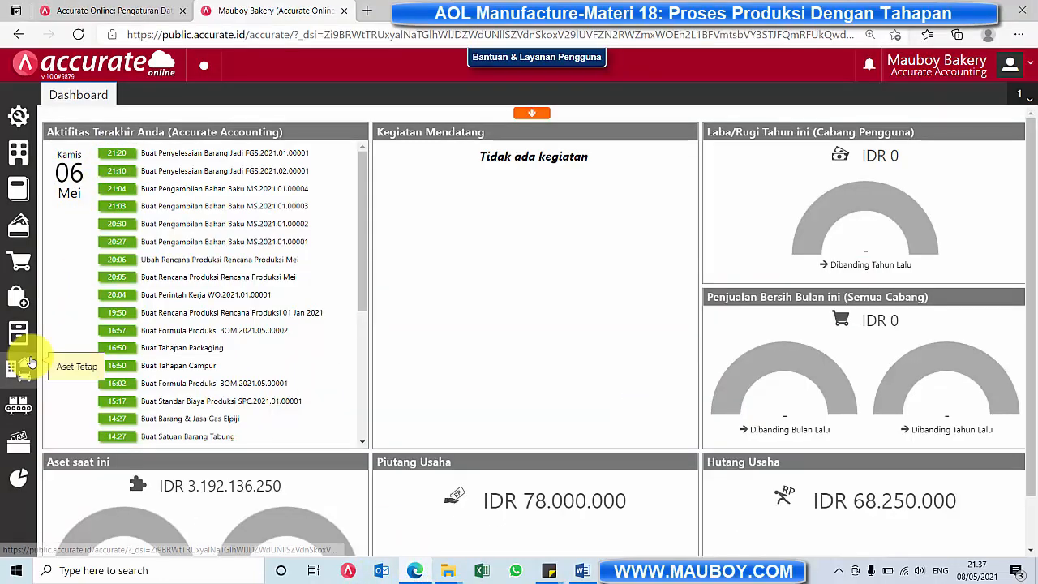
pyautogui.click(18, 114)
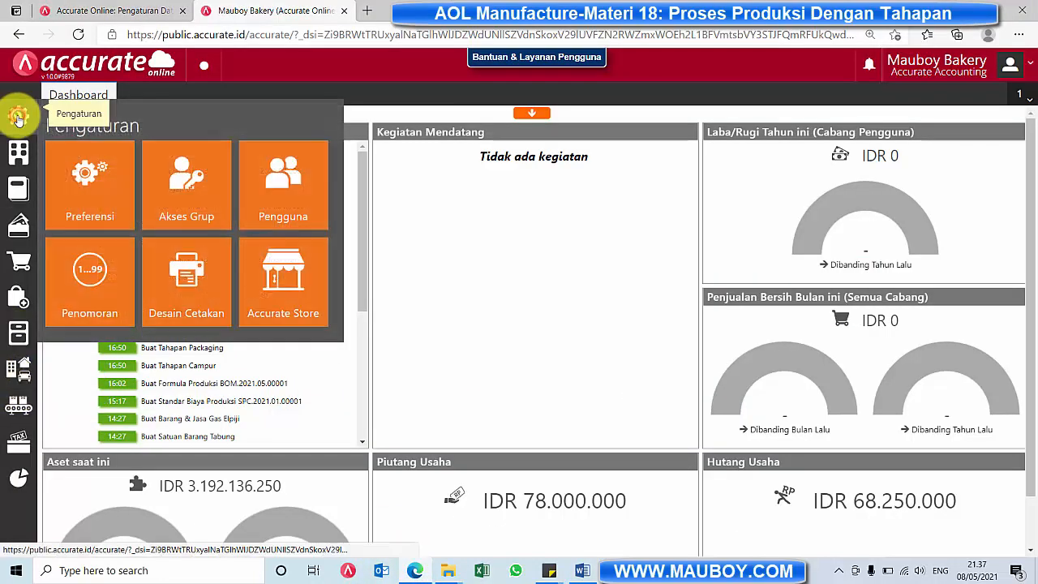
pyautogui.click(103, 179)
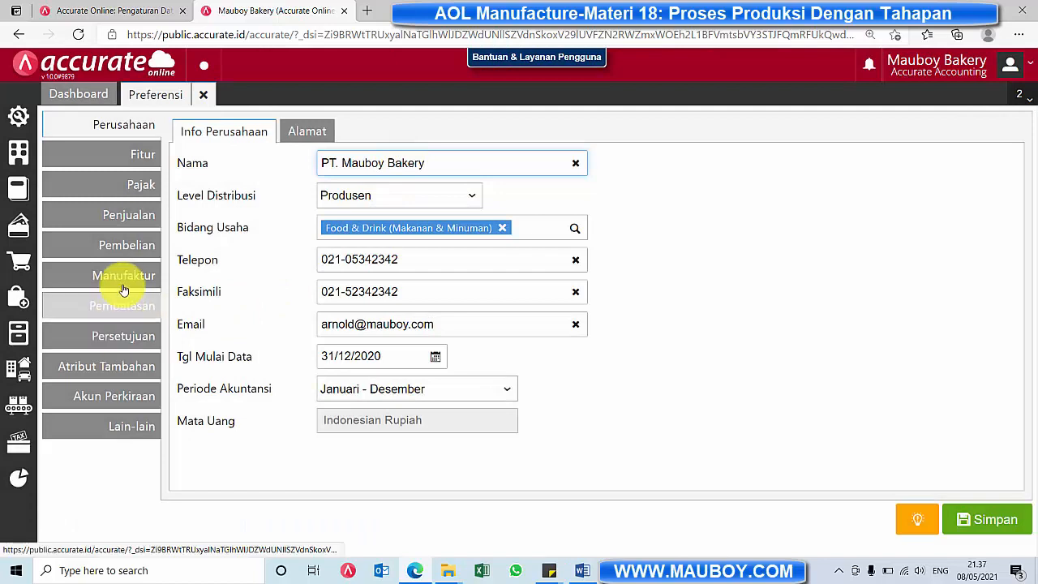
pyautogui.click(123, 277)
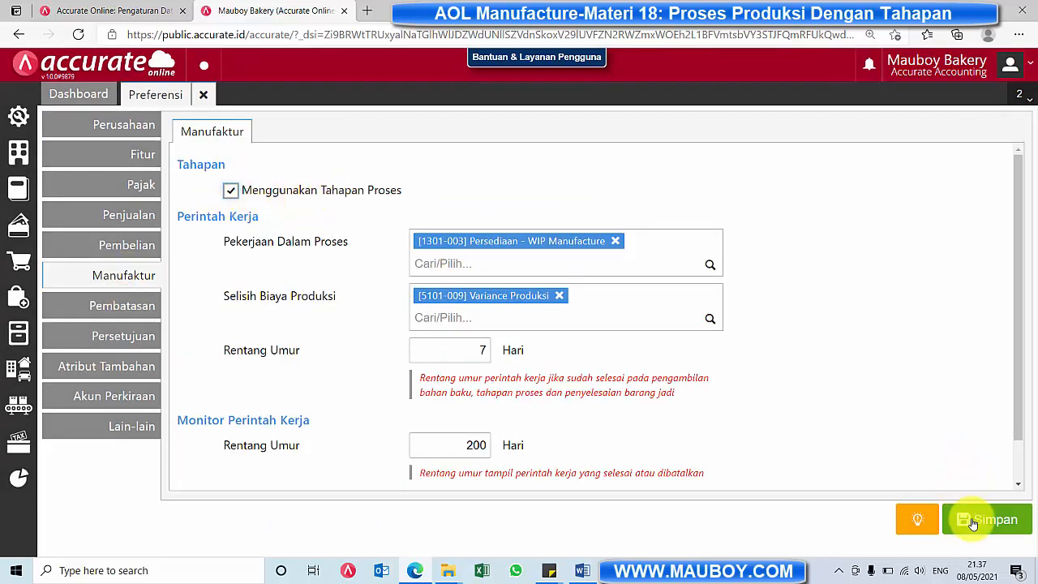
pyautogui.click(204, 94)
# Step: Open the Tahapan Proses module of Manufaktur and display its list of existing records
pyautogui.click(18, 403)
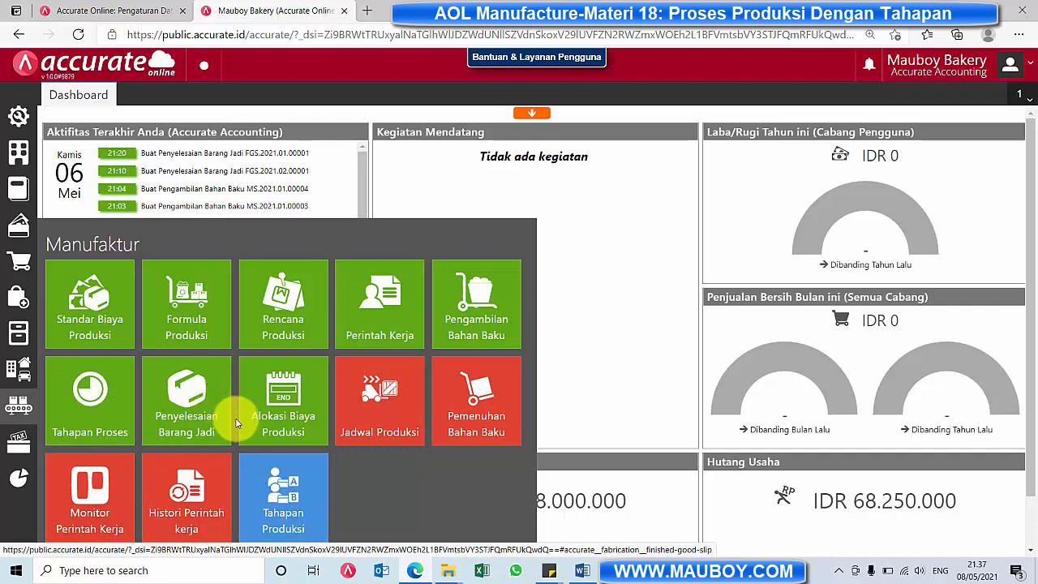
pyautogui.click(103, 425)
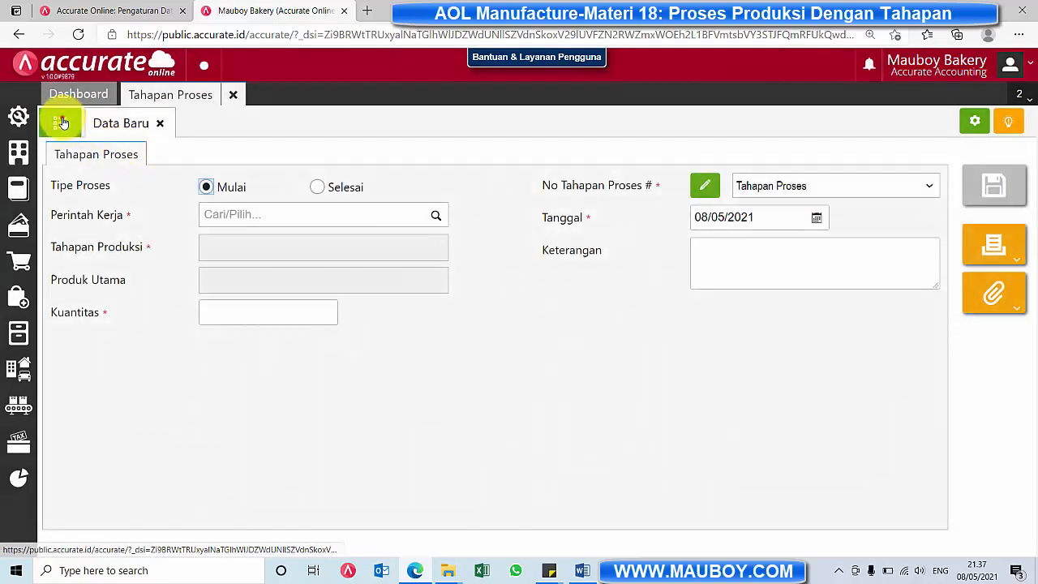
pyautogui.click(60, 122)
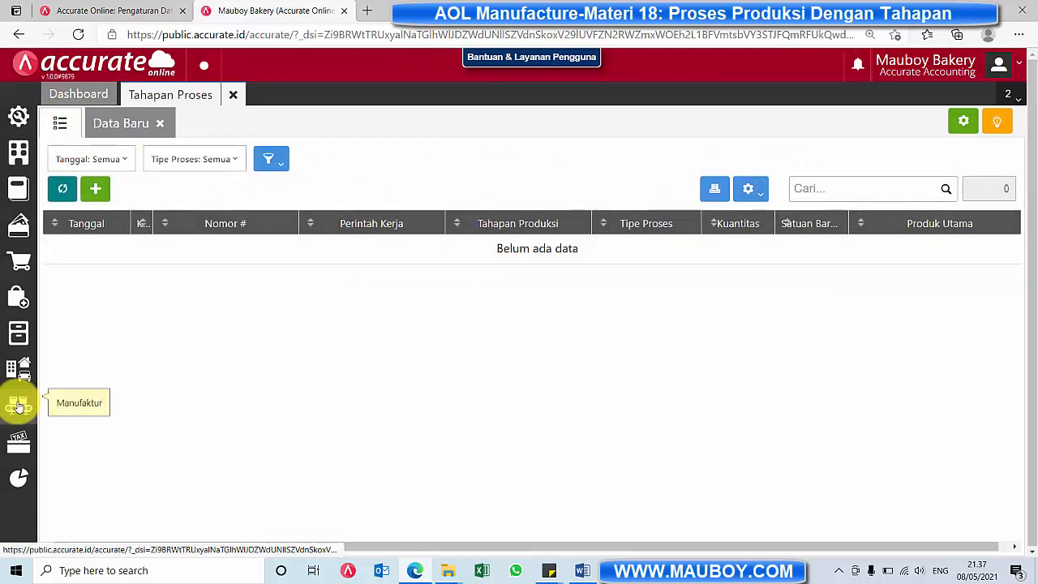
# Step: Inspect the Campur and Packaging records in the Tahapan Produksi list, then close both the Tahapan Produksi and Tahapan Proses modules
pyautogui.moveTo(20, 403)
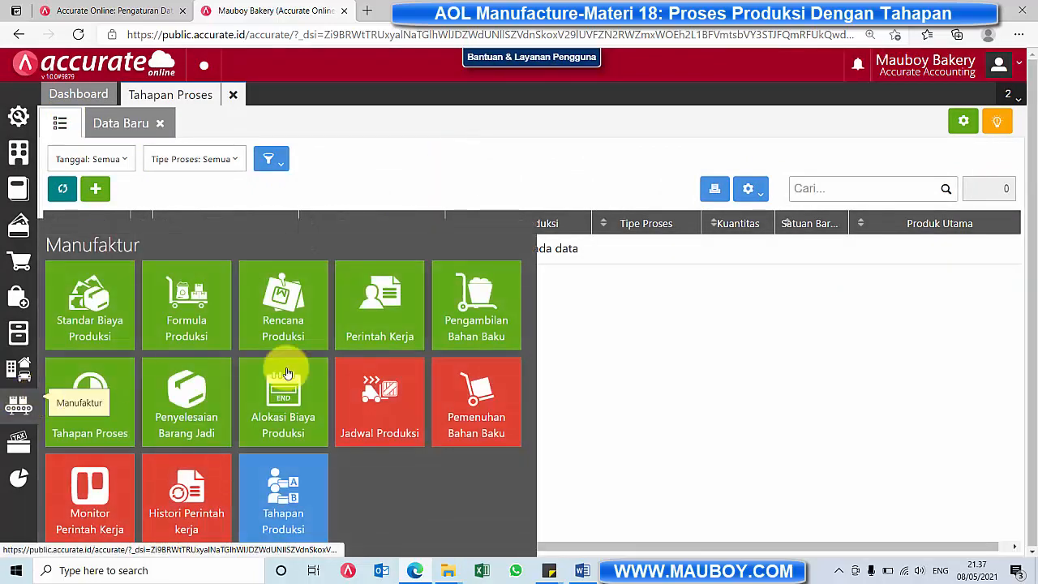
pyautogui.click(296, 487)
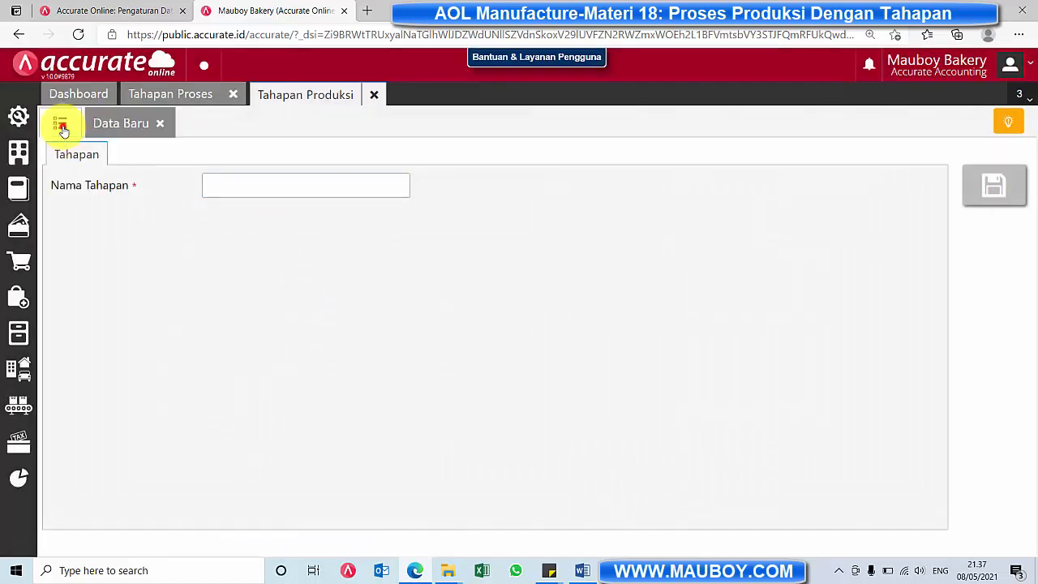
pyautogui.click(61, 127)
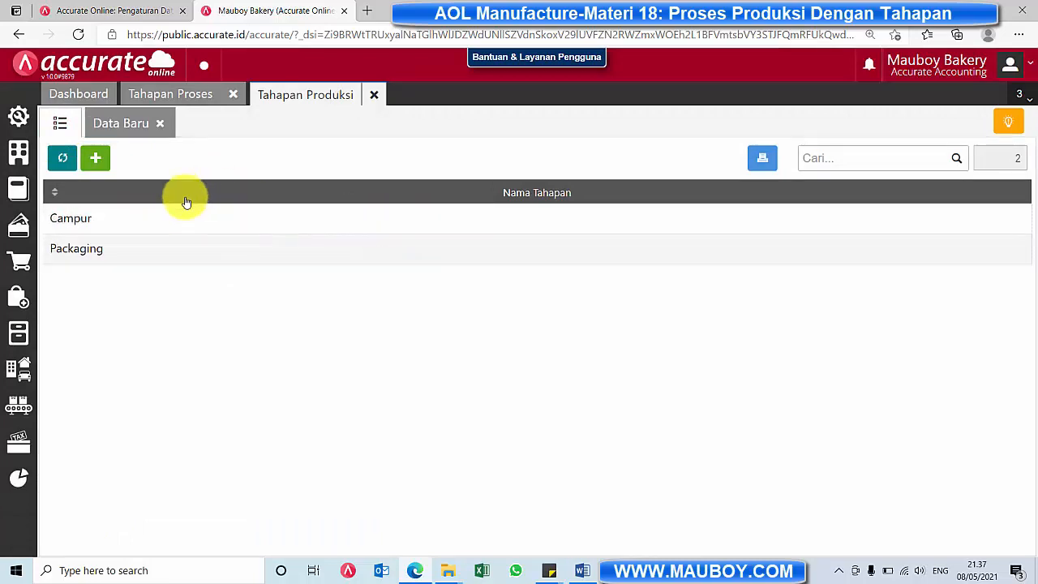
pyautogui.click(140, 223)
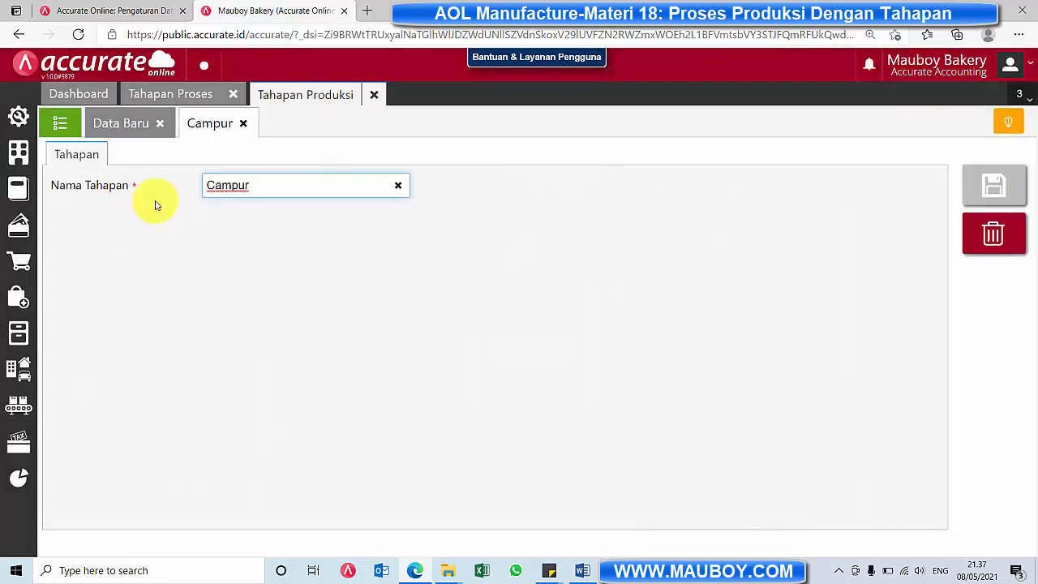
pyautogui.click(247, 122)
pyautogui.click(160, 123)
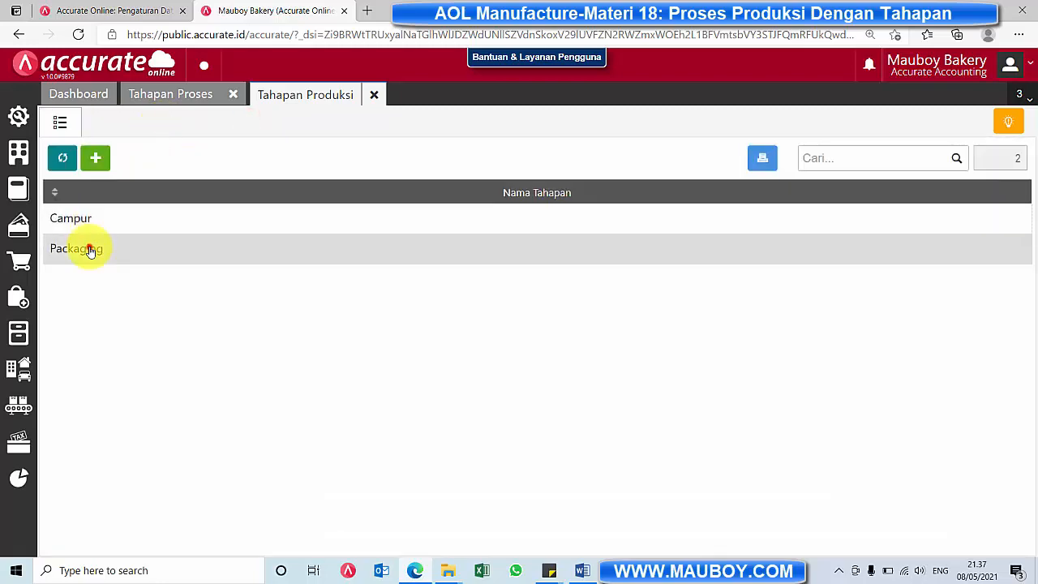
pyautogui.click(90, 247)
pyautogui.click(162, 124)
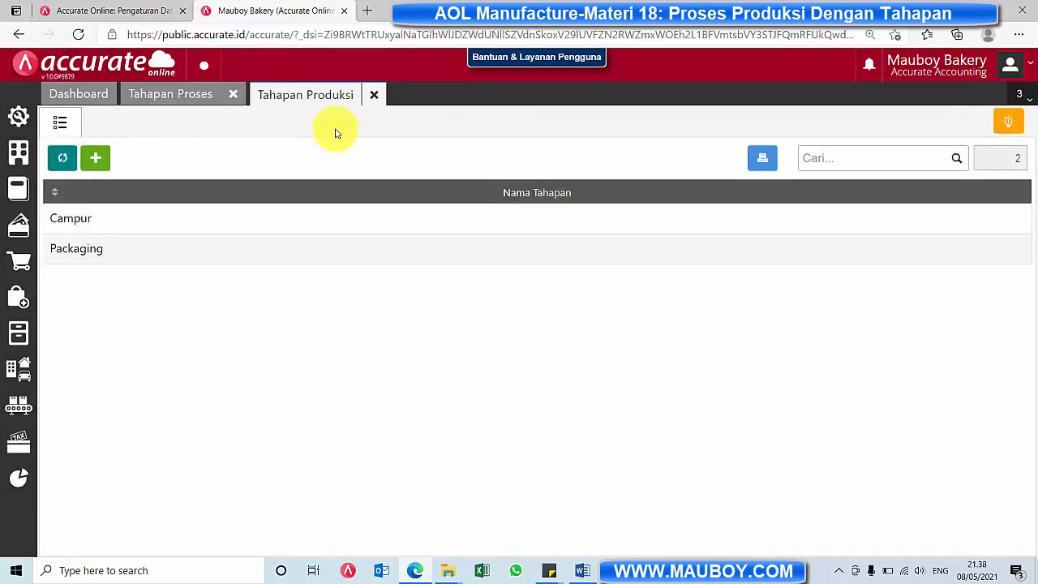
pyautogui.click(373, 96)
pyautogui.click(233, 95)
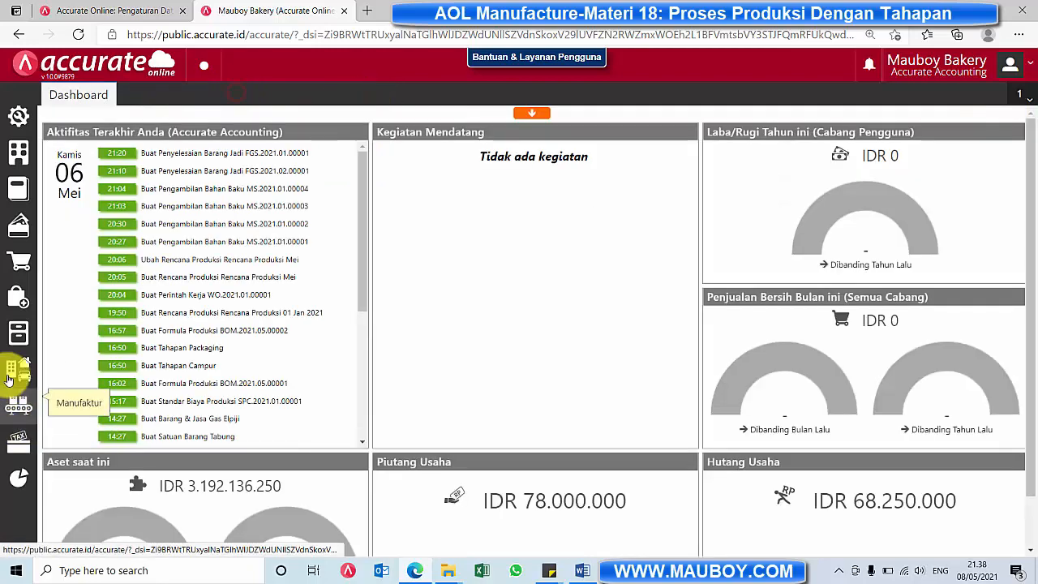
# Step: Open the Sari Roti Coklat formula from the Formula Produksi list to view its production stages
pyautogui.click(19, 400)
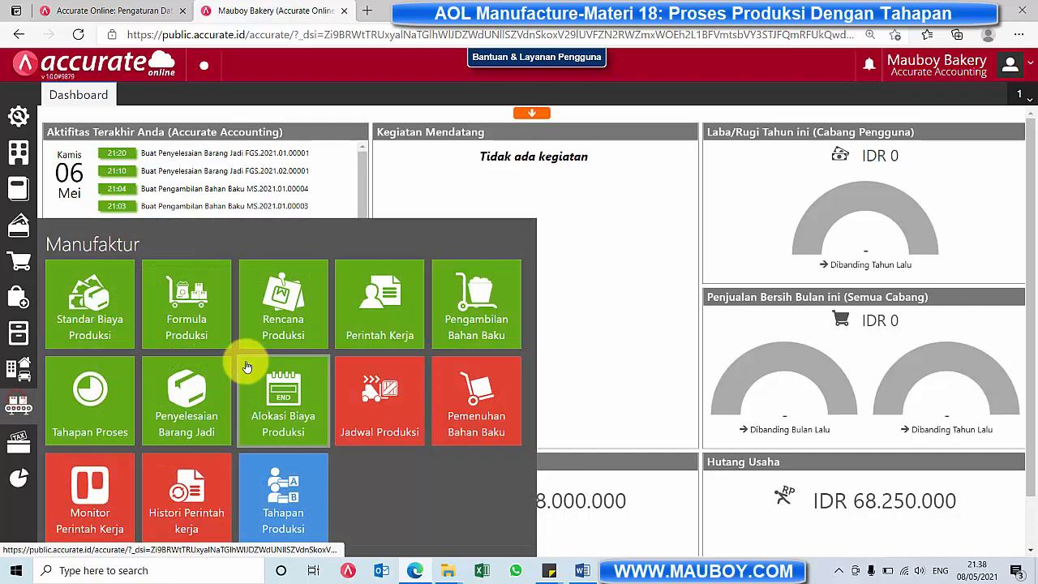
pyautogui.click(187, 325)
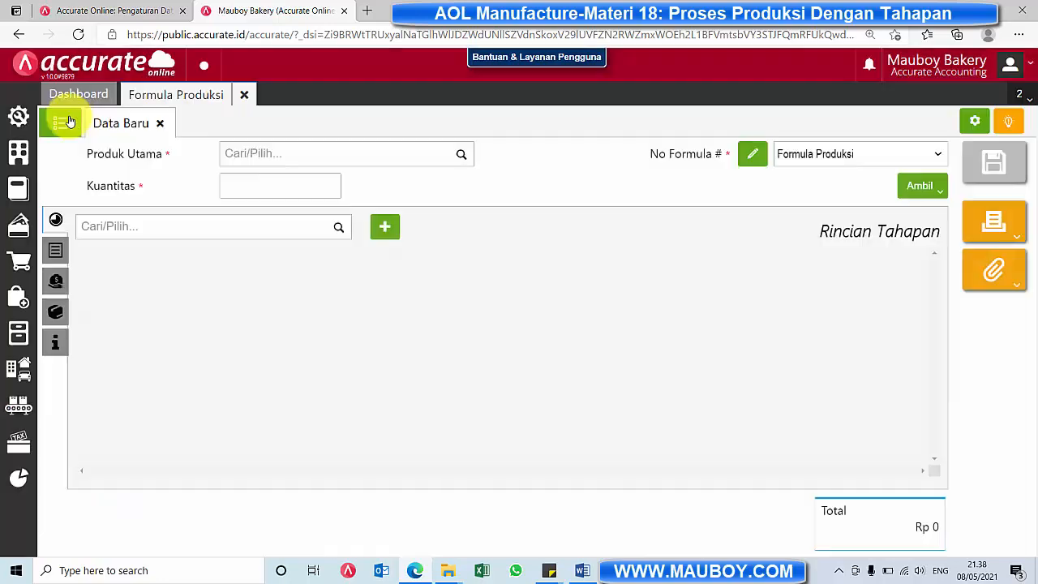
pyautogui.click(69, 121)
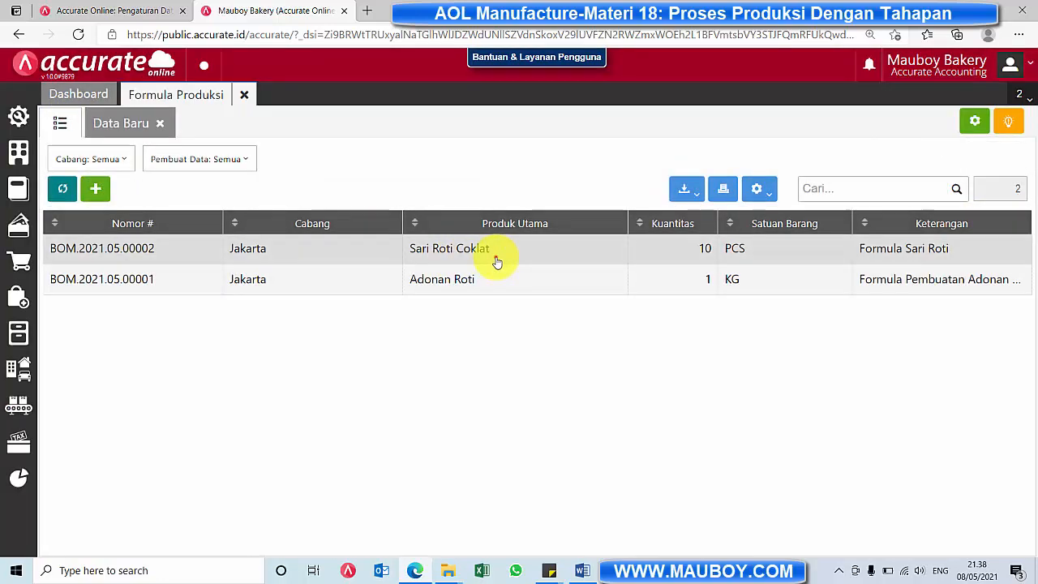
pyautogui.click(496, 258)
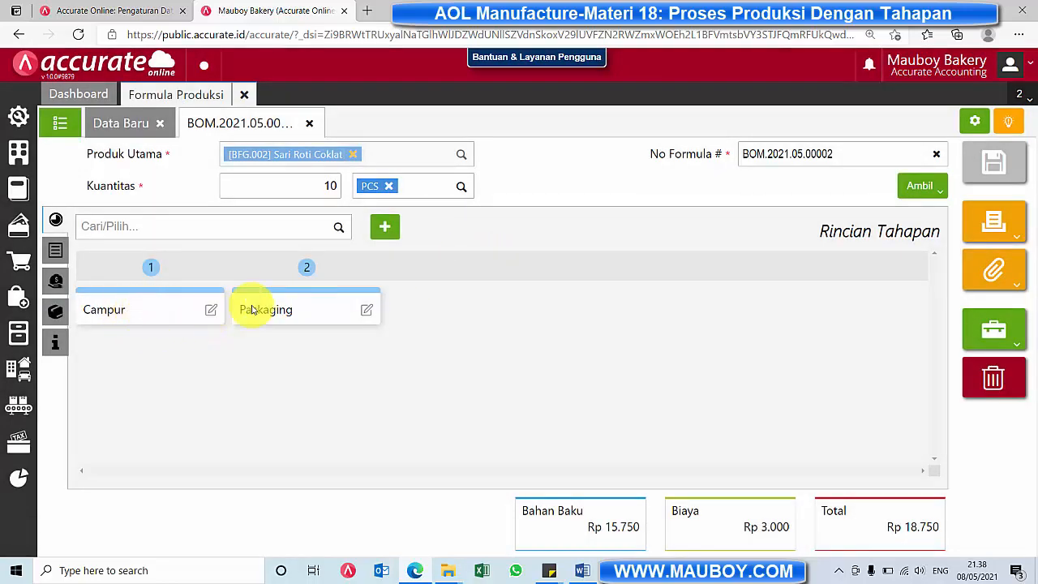
# Step: Examine which stage each raw material of the formula belongs to, widening the Nama Barang column, then close Formula Produksi
pyautogui.click(56, 251)
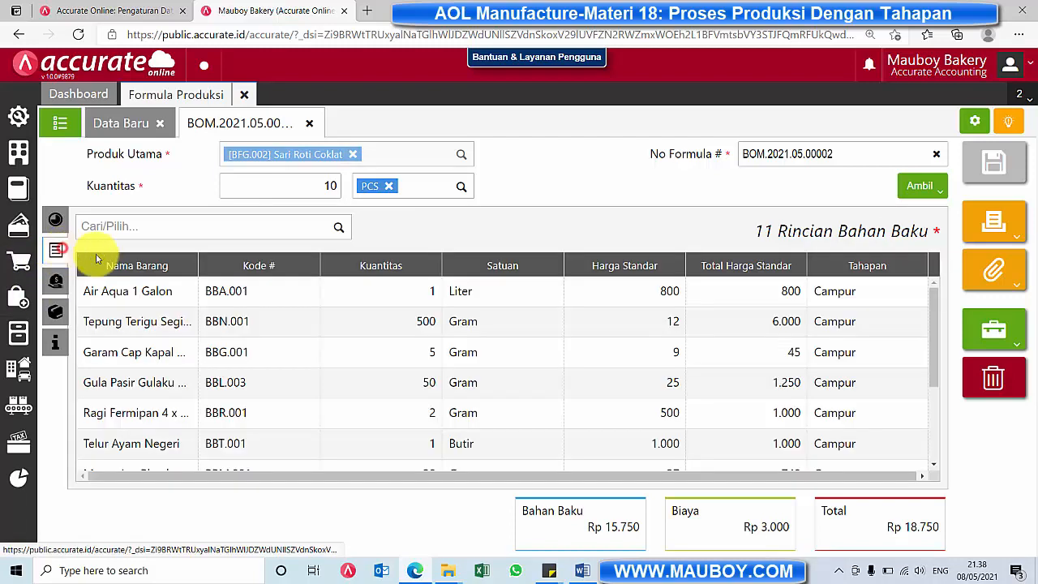
pyautogui.scroll(-1, 232, 320)
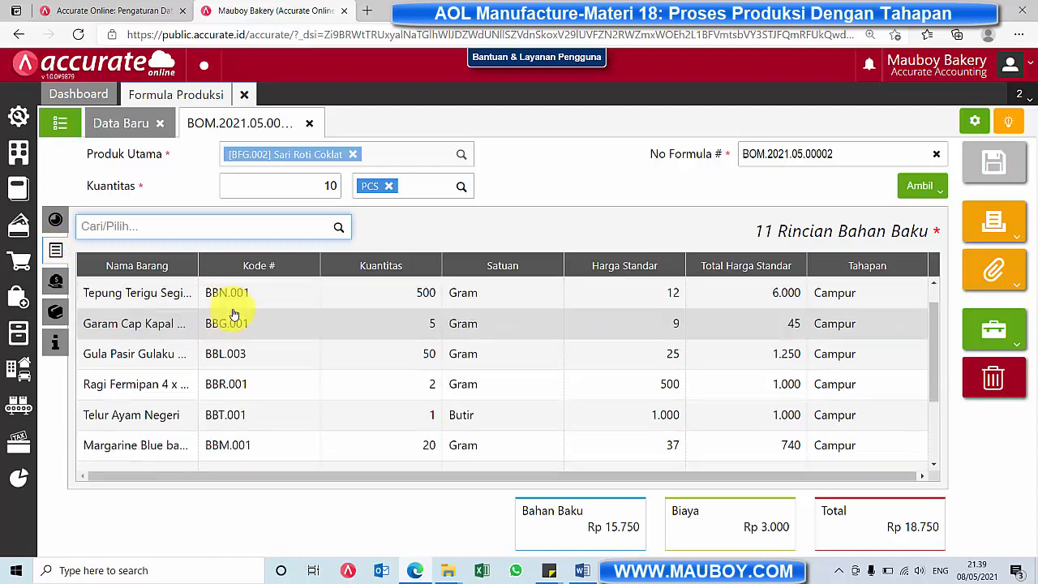
pyautogui.scroll(1, 235, 314)
pyautogui.scroll(-2, 746, 349)
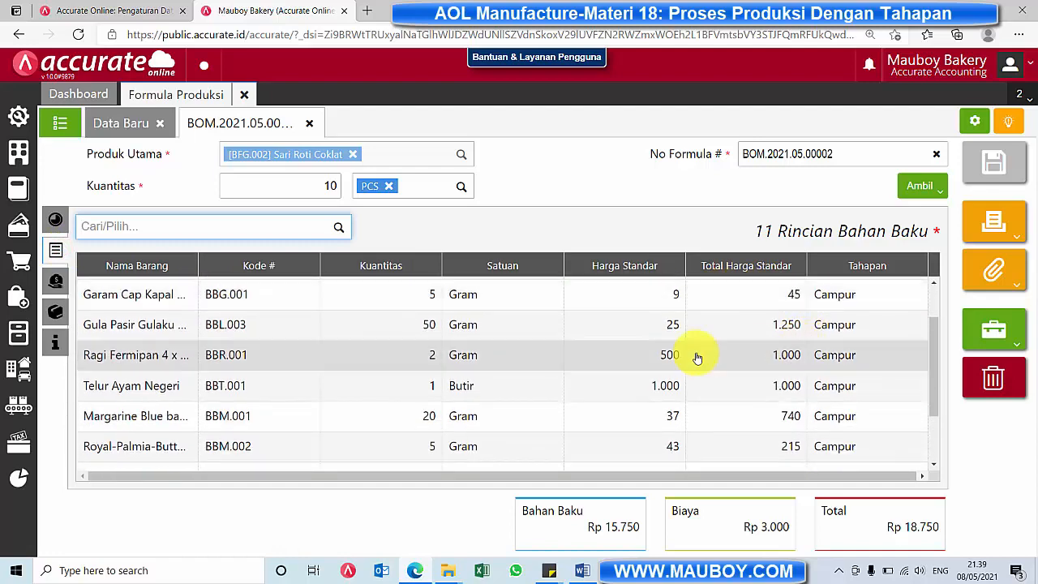
pyautogui.moveTo(198, 263); pyautogui.dragTo(266, 266)
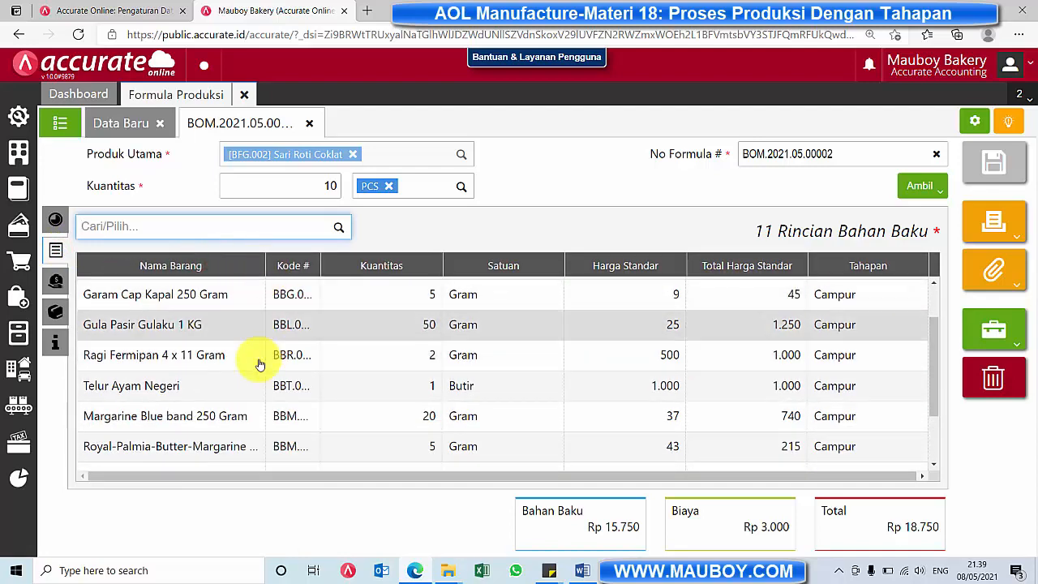
pyautogui.scroll(-2, 276, 401)
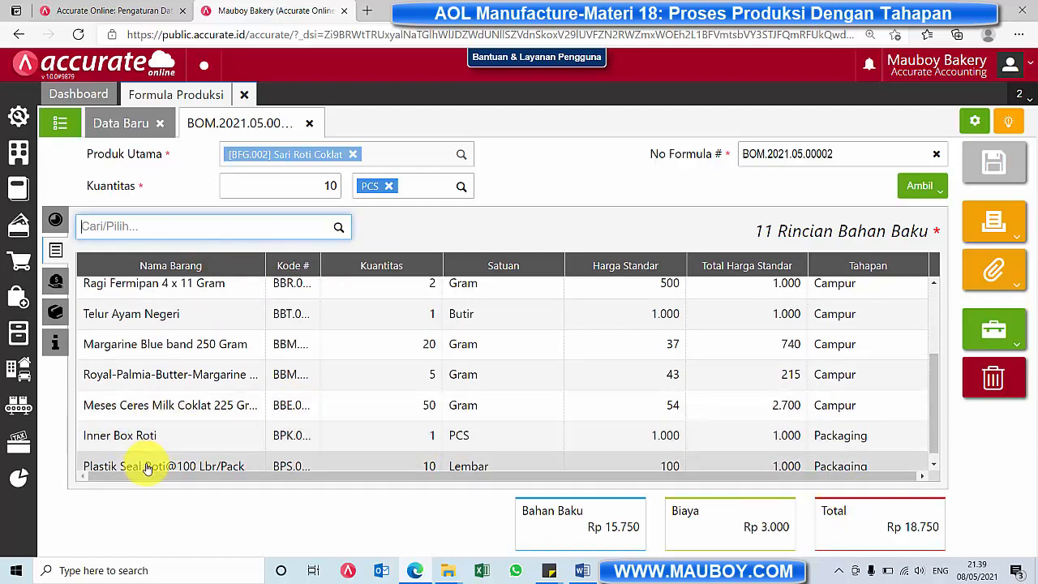
pyautogui.scroll(4, 701, 458)
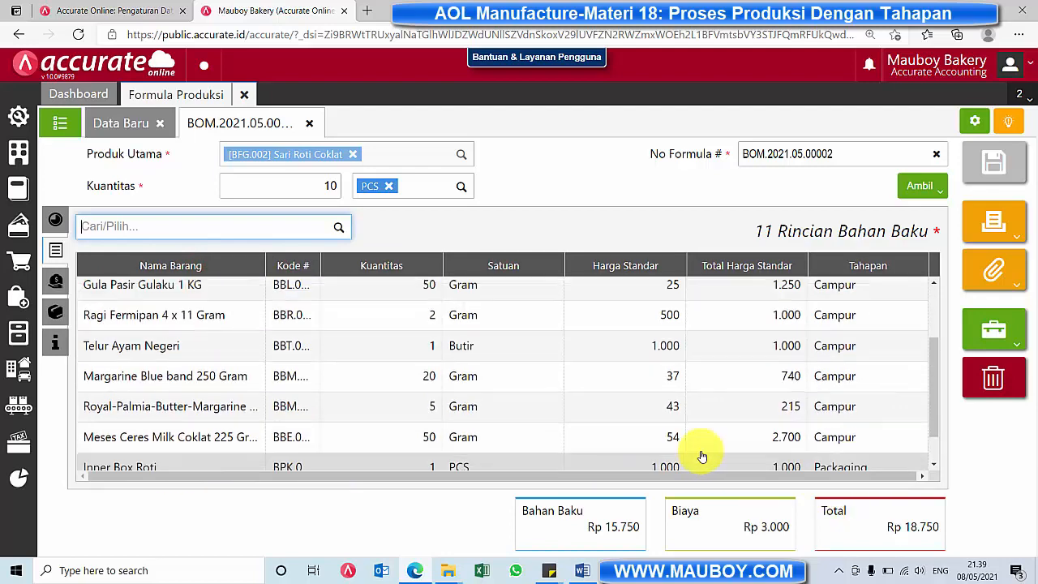
pyautogui.click(309, 123)
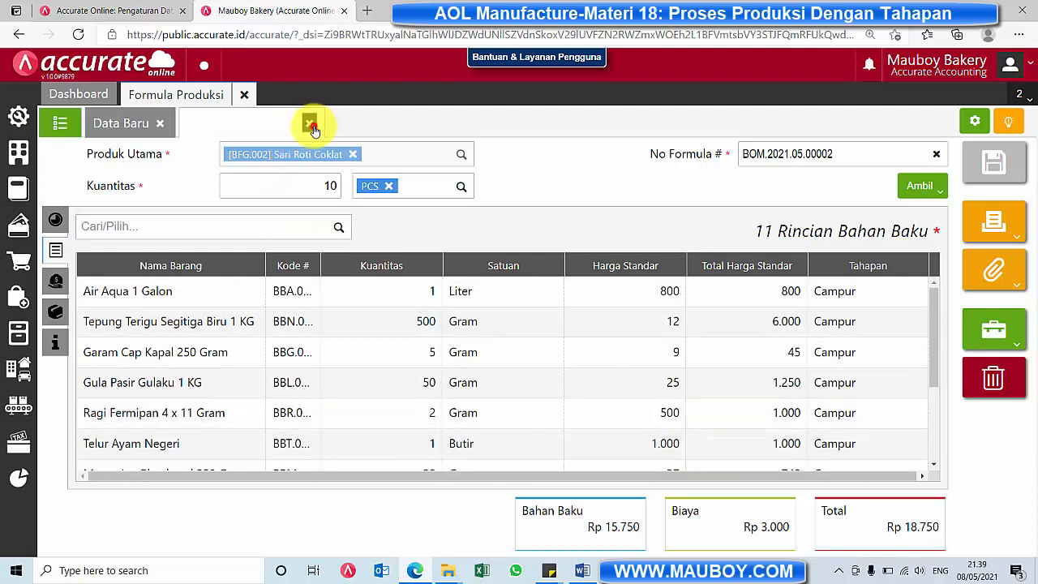
pyautogui.click(159, 122)
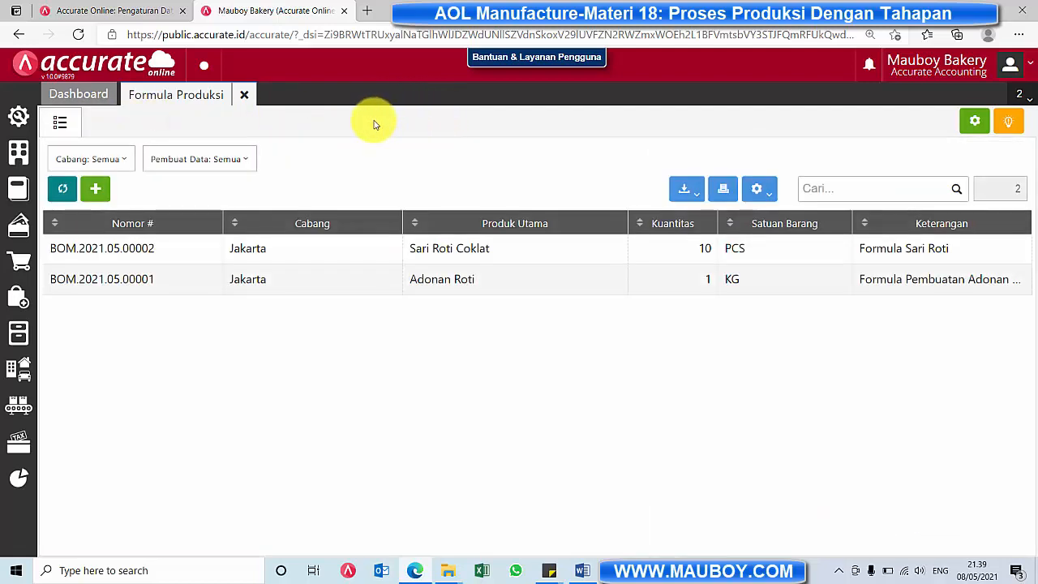
pyautogui.click(245, 97)
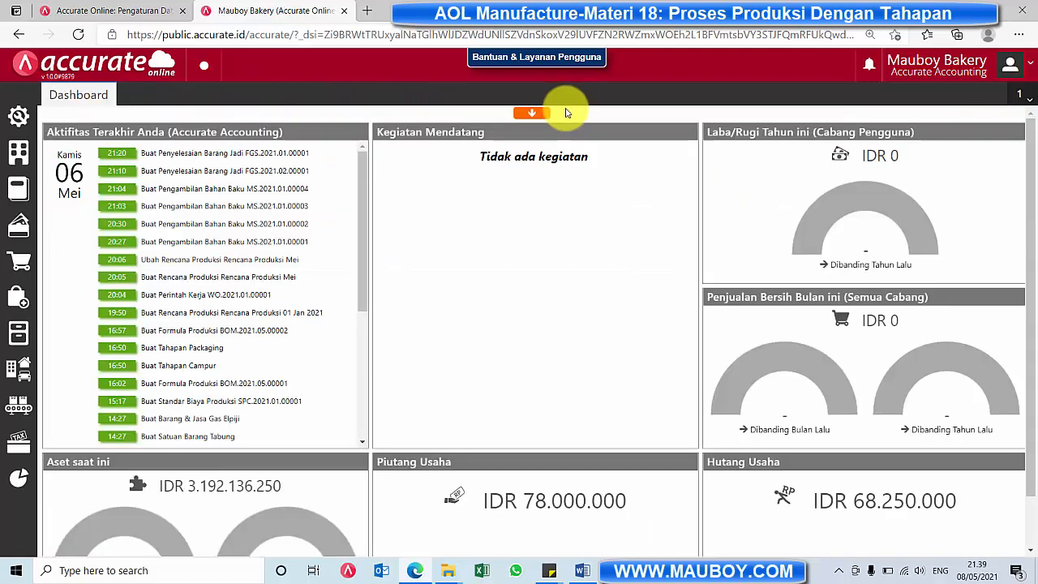
# Step: Open the Rencana Produksi module of Manufaktur and display the list of production plans
pyautogui.click(20, 403)
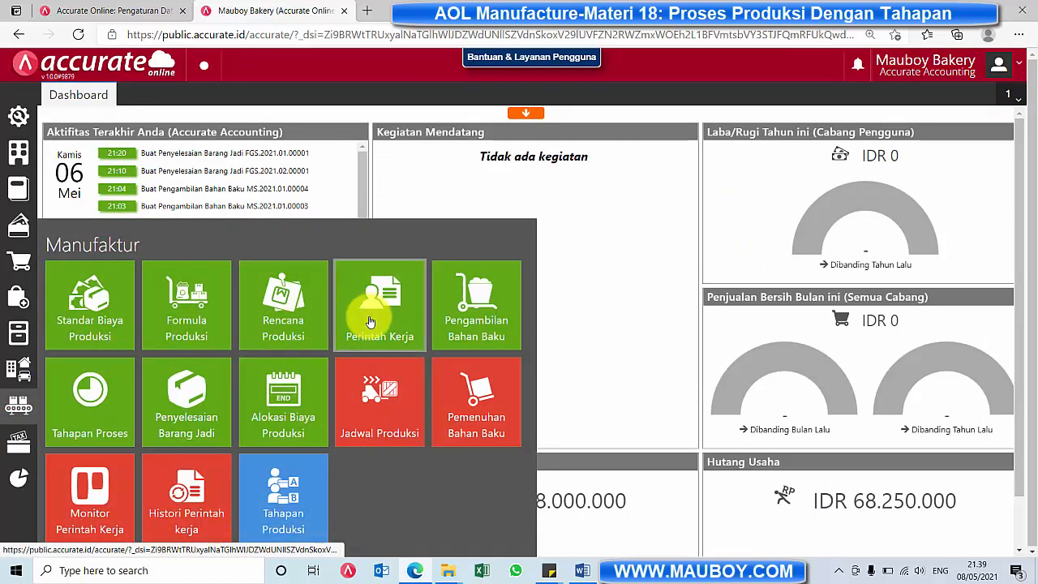
pyautogui.click(288, 315)
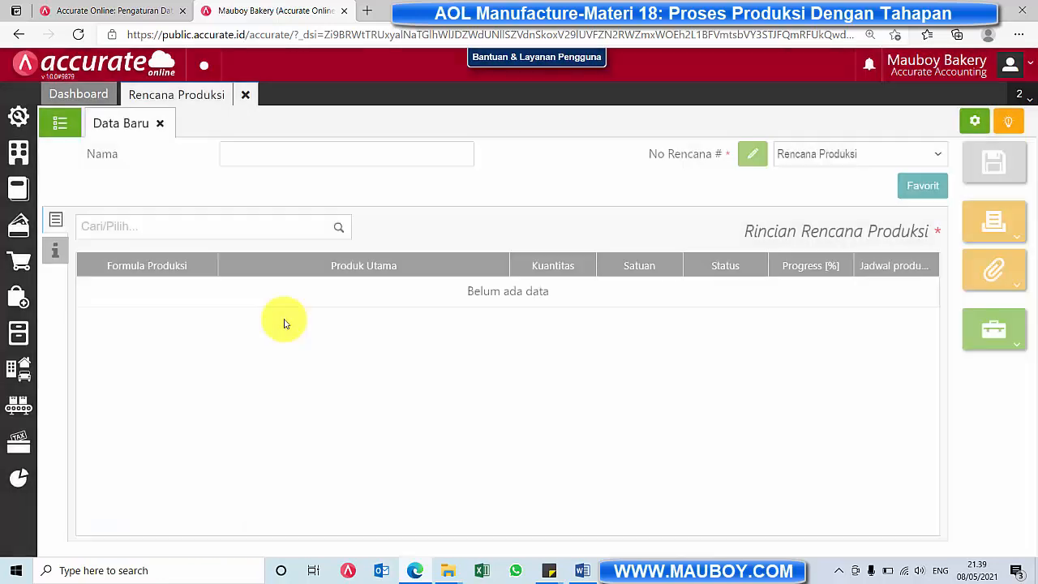
pyautogui.click(54, 134)
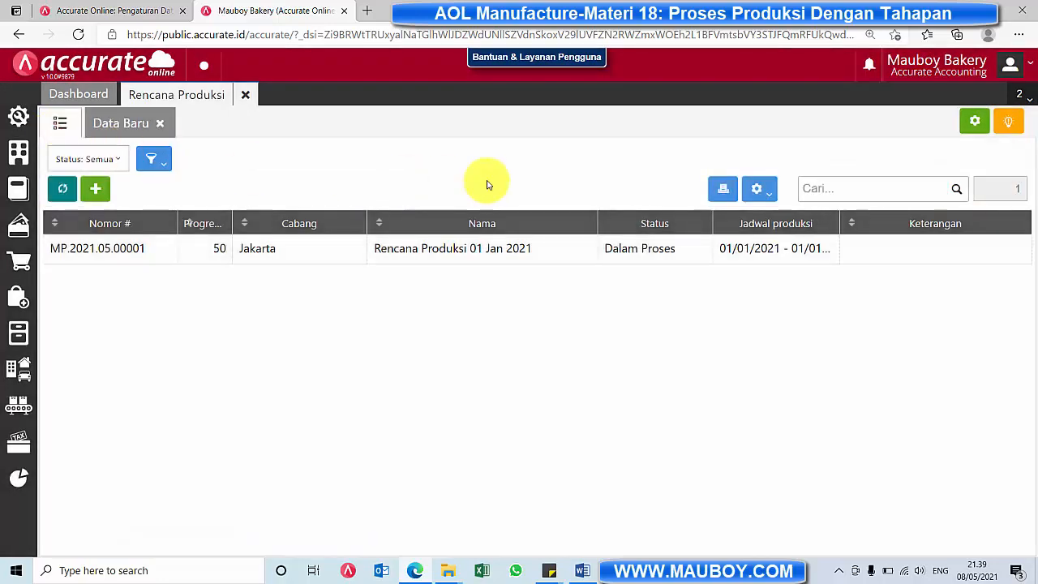
# Step: Open the production plan Rencana Produksi 01 Jan 2021 and inspect the item details of Adonan Roti
pyautogui.click(17, 420)
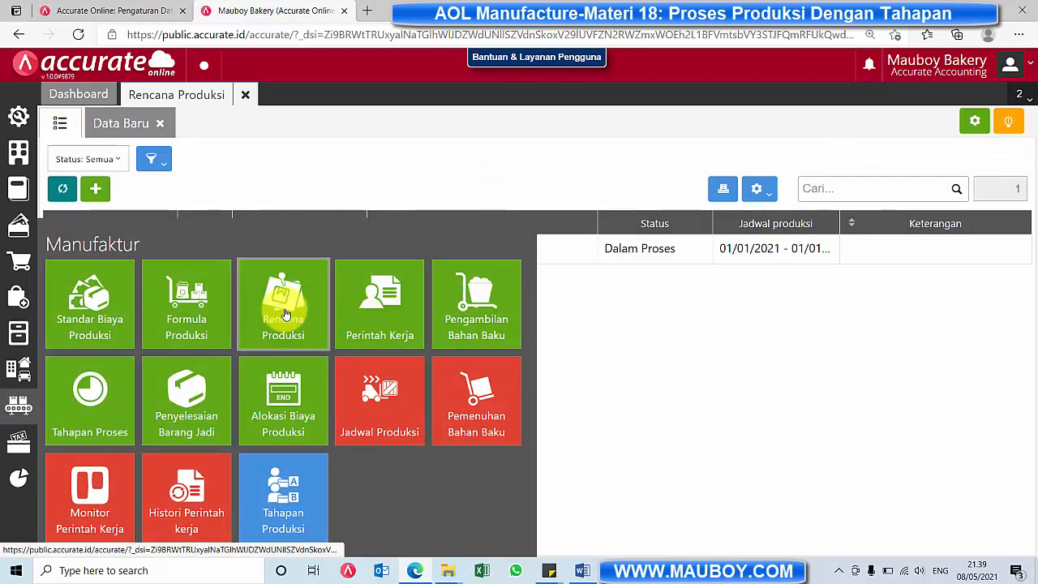
pyautogui.click(353, 146)
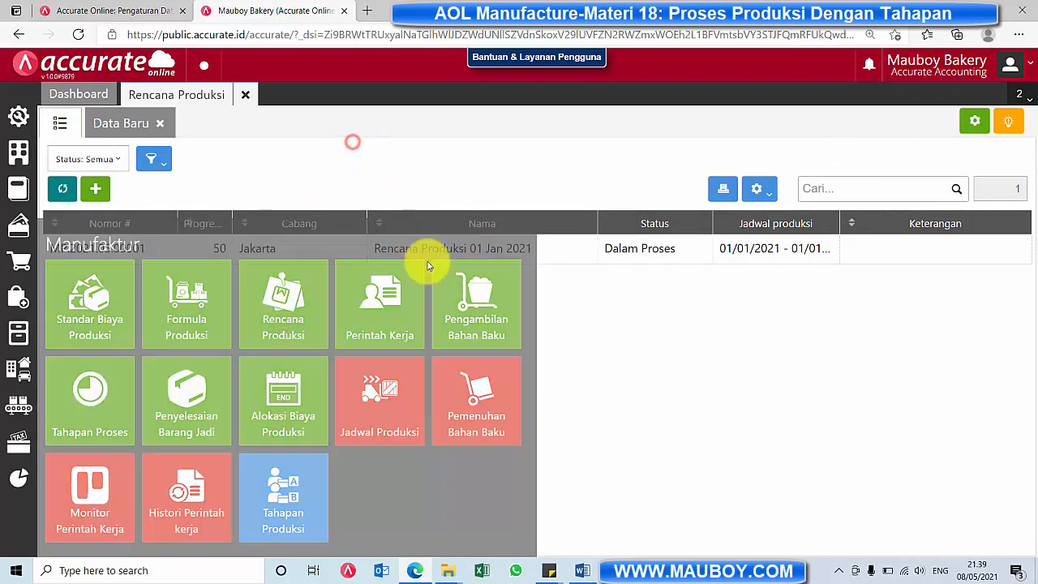
pyautogui.doubleClick(411, 258)
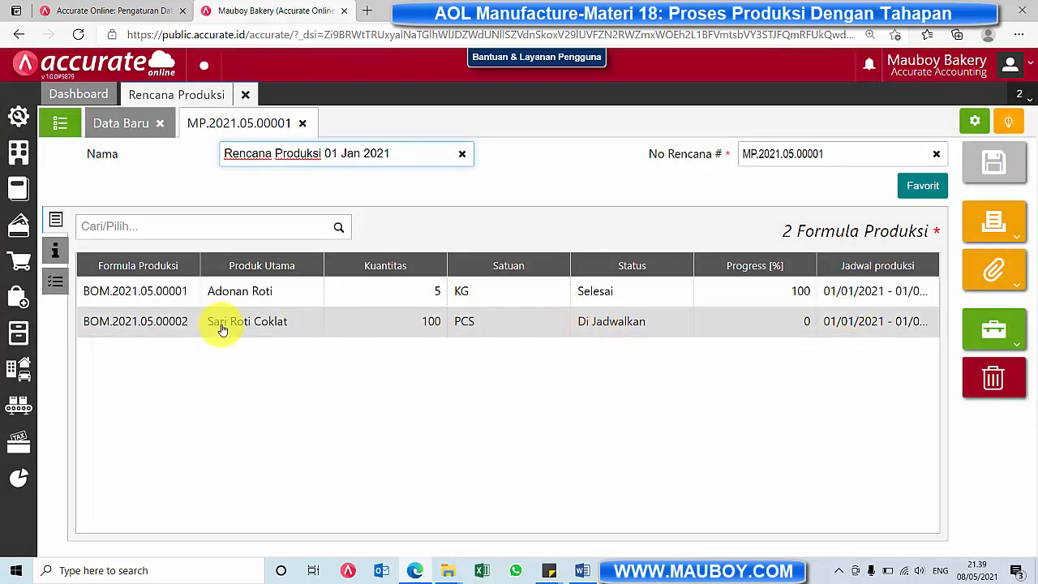
pyautogui.doubleClick(456, 296)
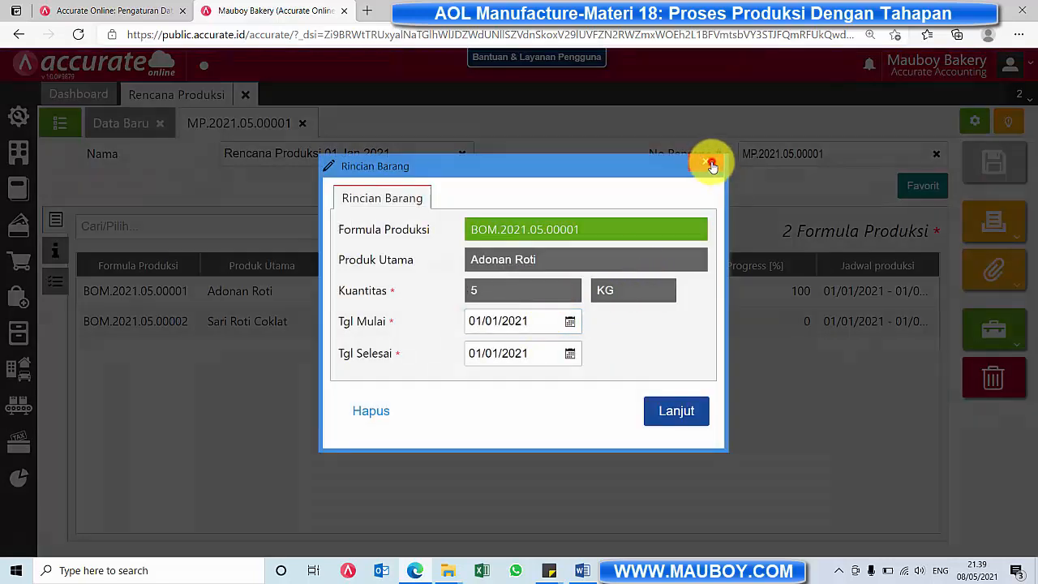
pyautogui.click(710, 164)
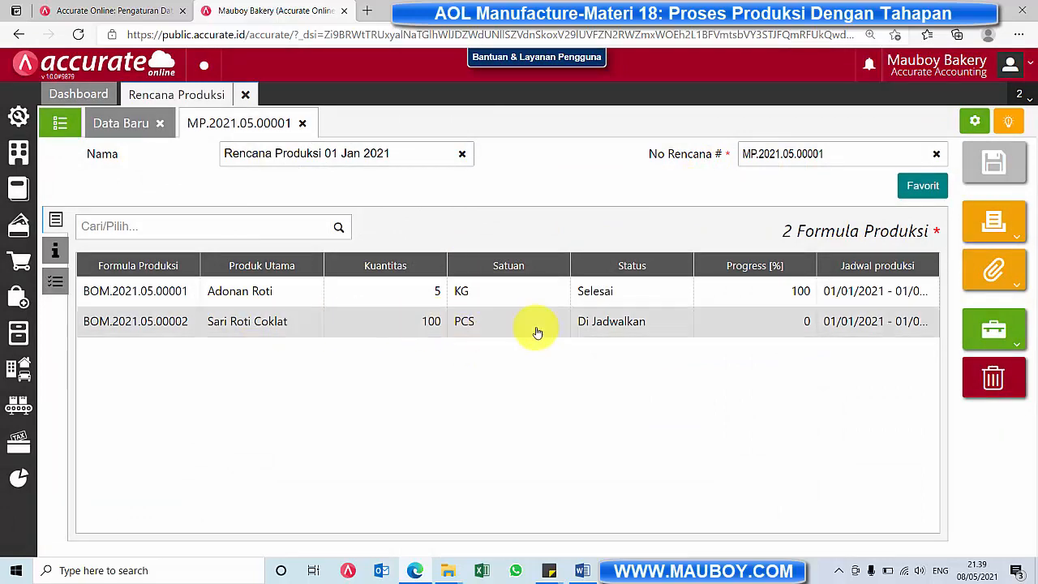
# Step: Inspect the Sari Roti Coklat item details in the plan, including its start and finish dates, and accept them without edits
pyautogui.click(616, 334)
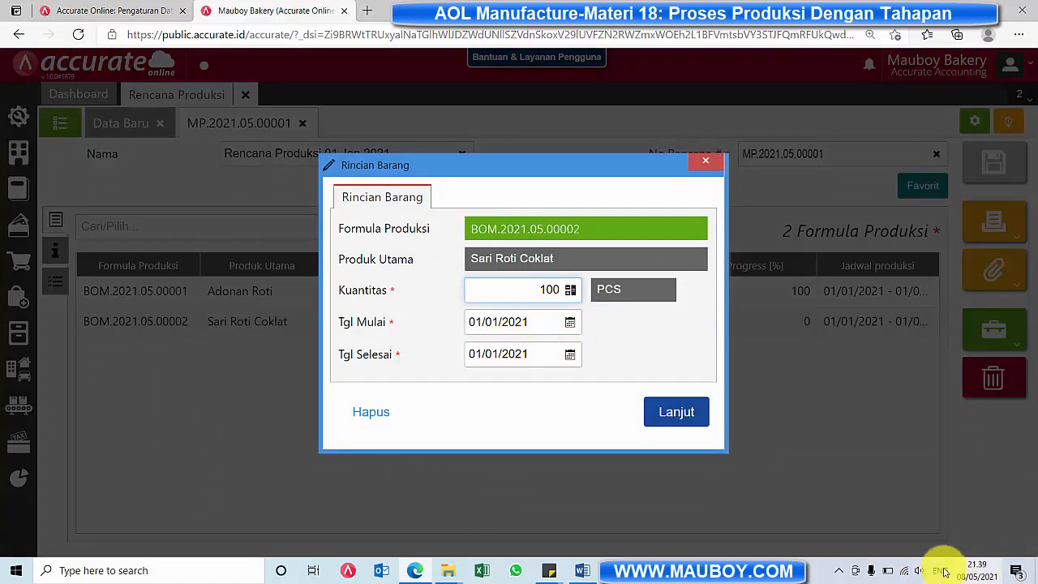
pyautogui.click(527, 322)
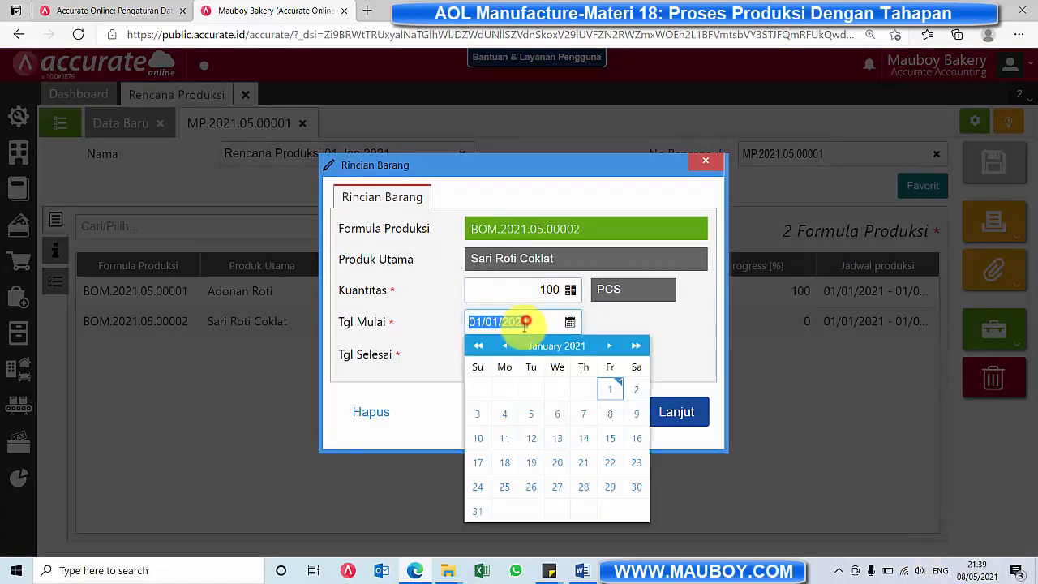
pyautogui.click(420, 353)
pyautogui.click(529, 351)
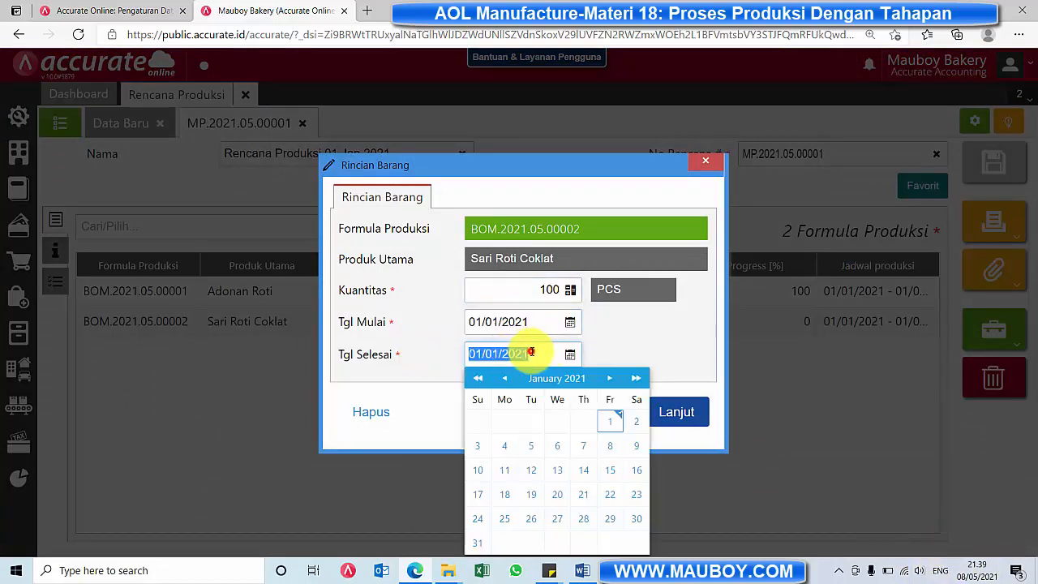
pyautogui.click(631, 339)
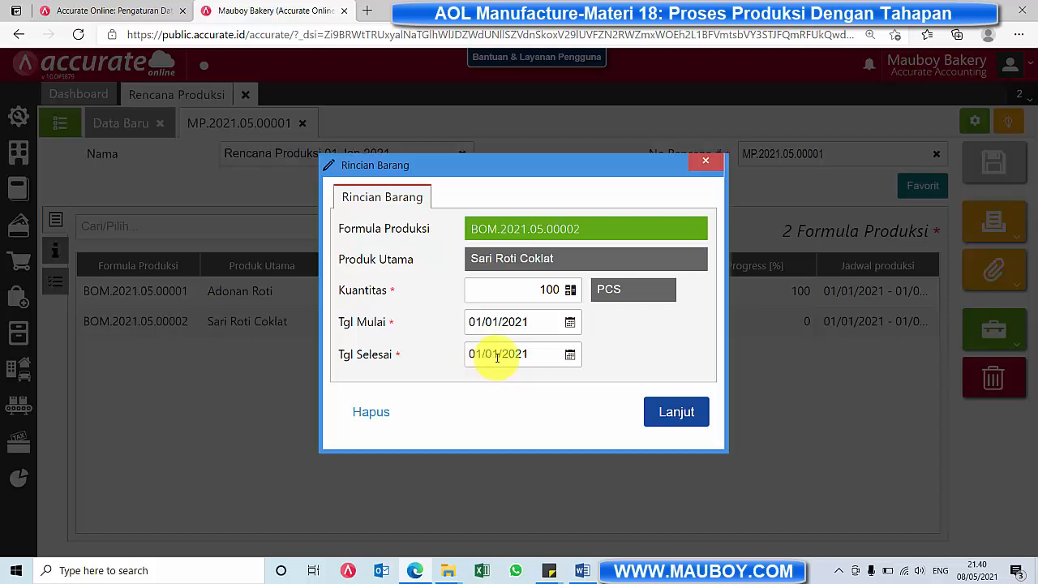
pyautogui.click(673, 420)
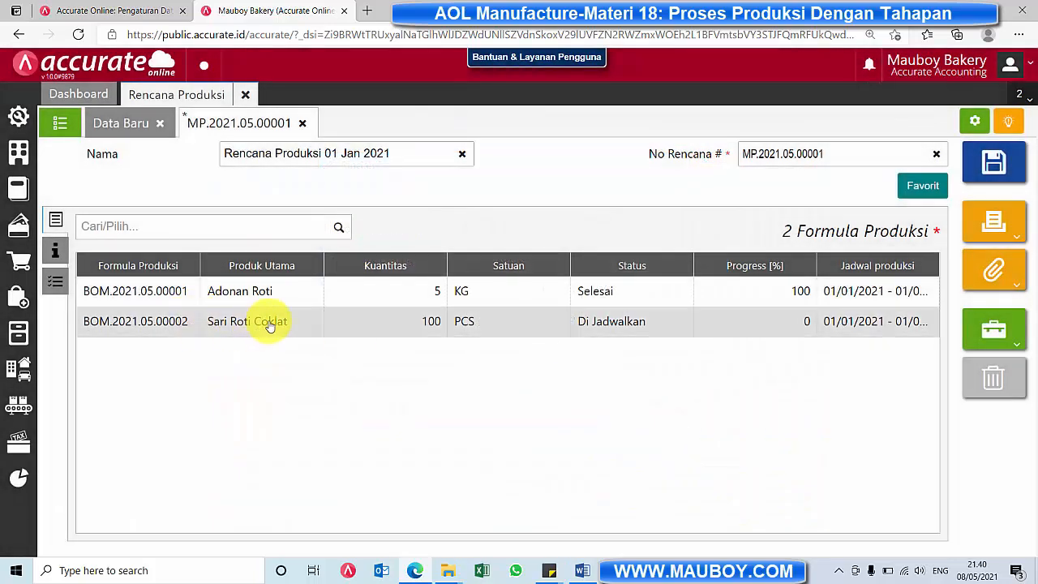
# Step: View the production stages of the formula linked to the plan's Sari Roti Coklat item, then close Formula Produksi
pyautogui.click(276, 324)
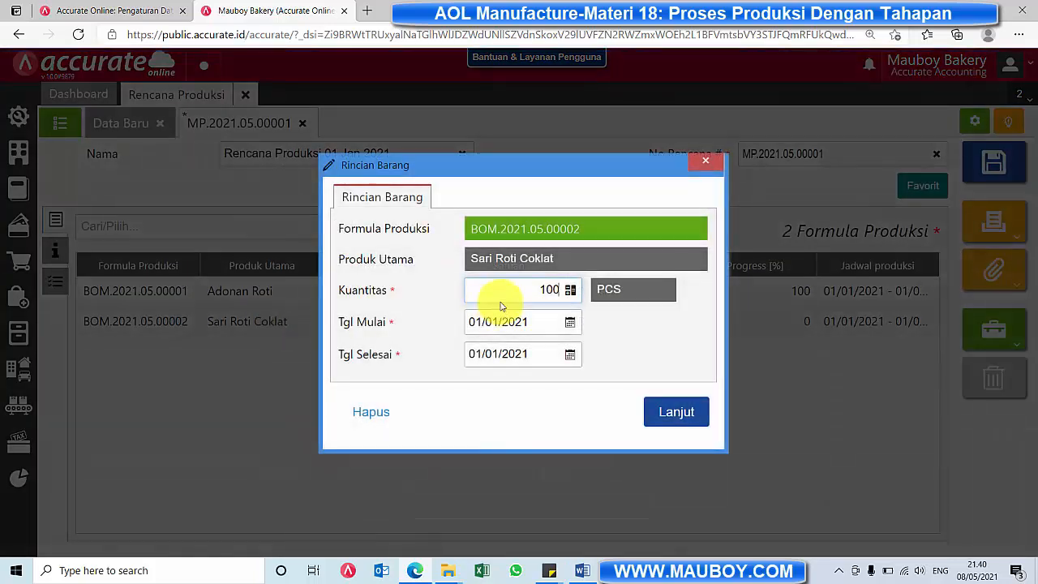
pyautogui.click(505, 231)
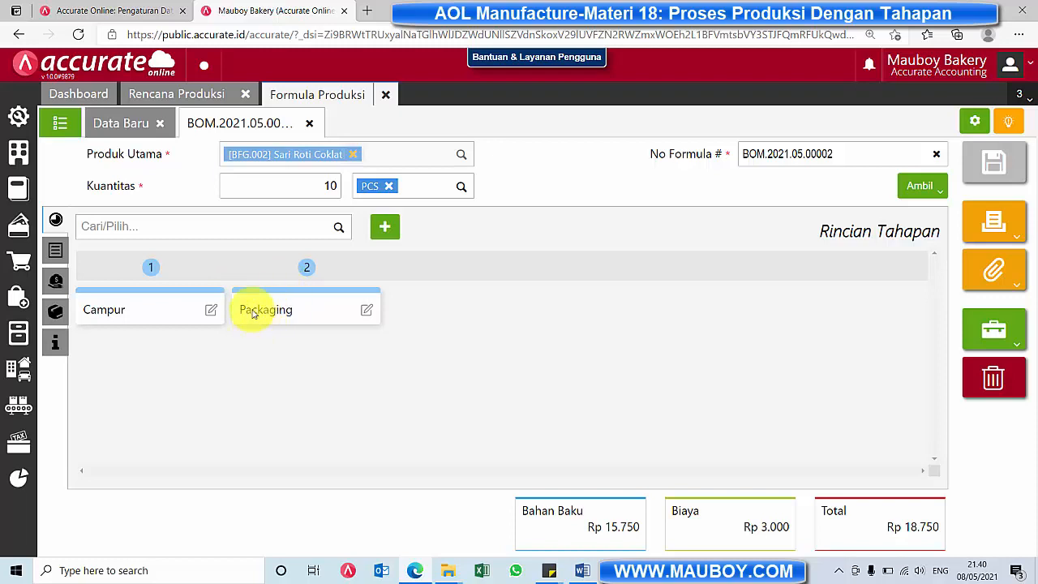
pyautogui.click(384, 95)
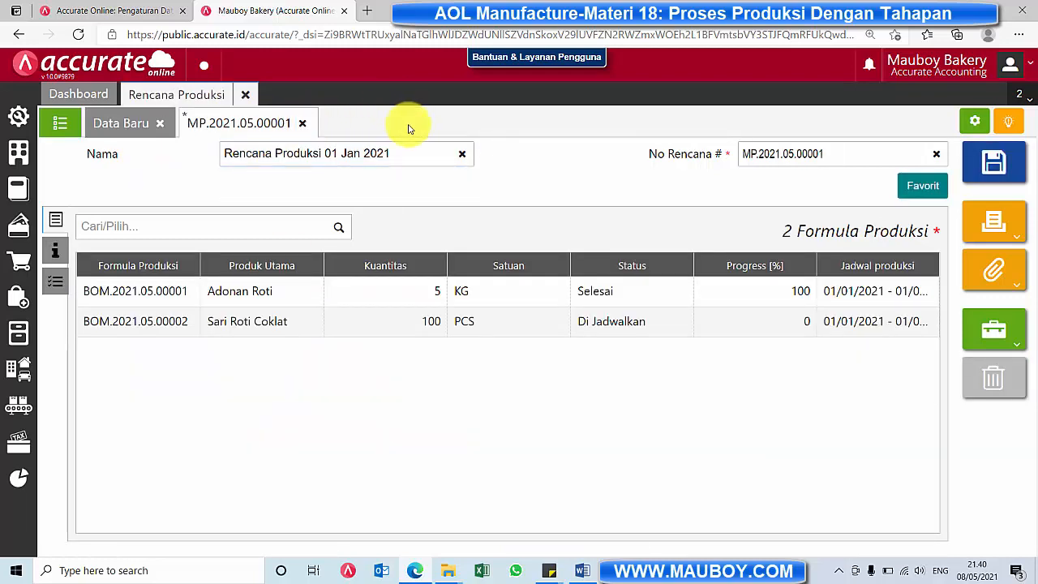
# Step: Close the production plan record, discarding its changes, and close the blank new plan form
pyautogui.click(305, 123)
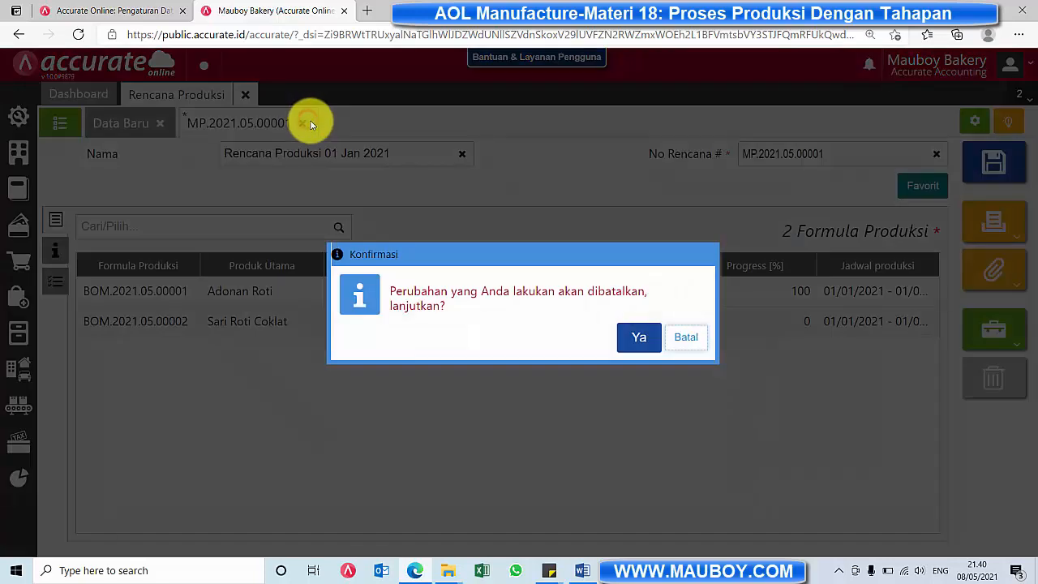
pyautogui.click(643, 339)
pyautogui.click(157, 122)
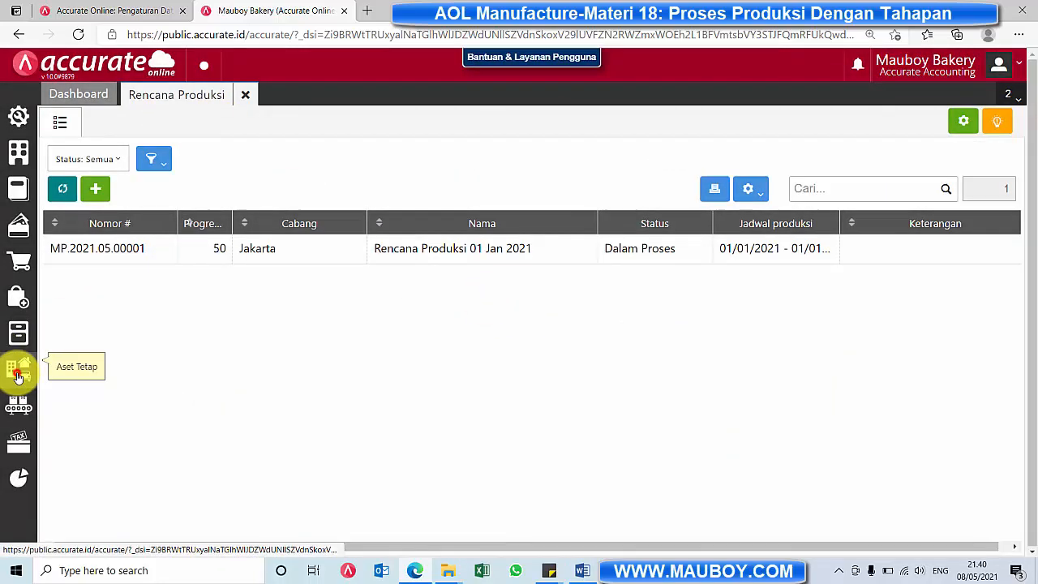
# Step: Start a new Perintah Kerja in Manufaktur from production plan MP.2021.05.00001 for Sari Roti Coklat
pyautogui.moveTo(18, 403)
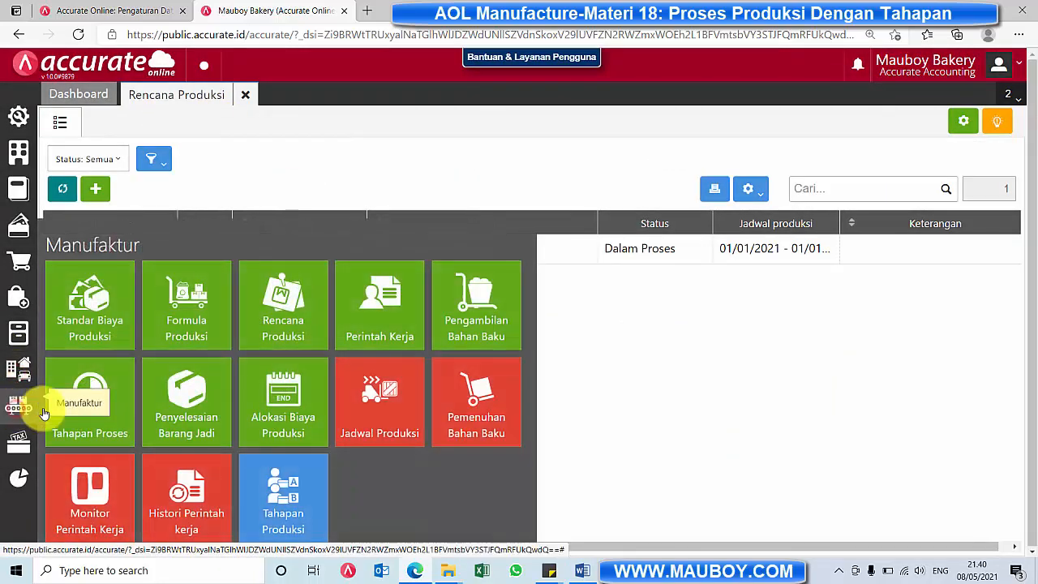
pyautogui.click(400, 329)
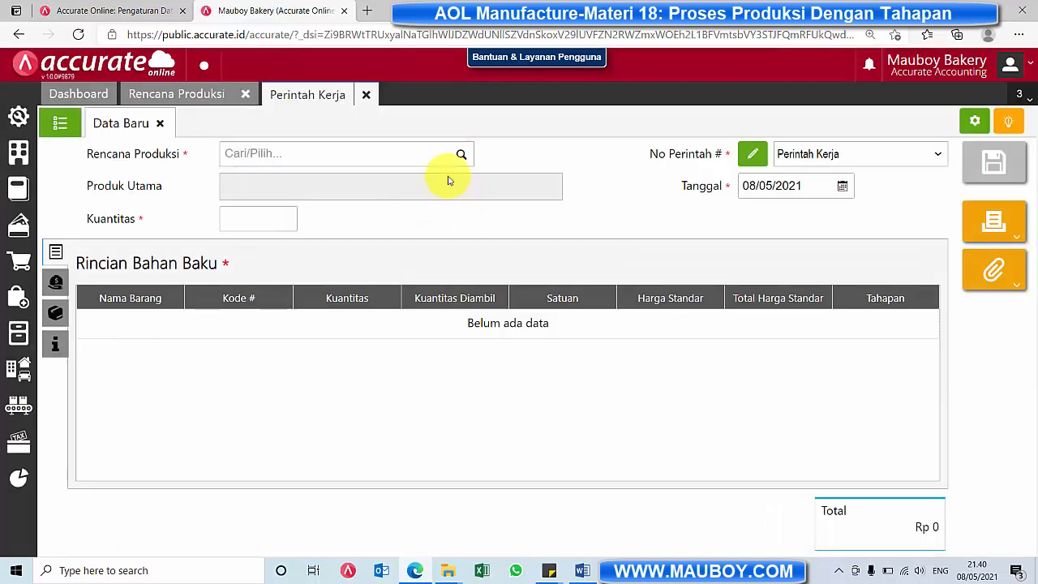
pyautogui.click(463, 153)
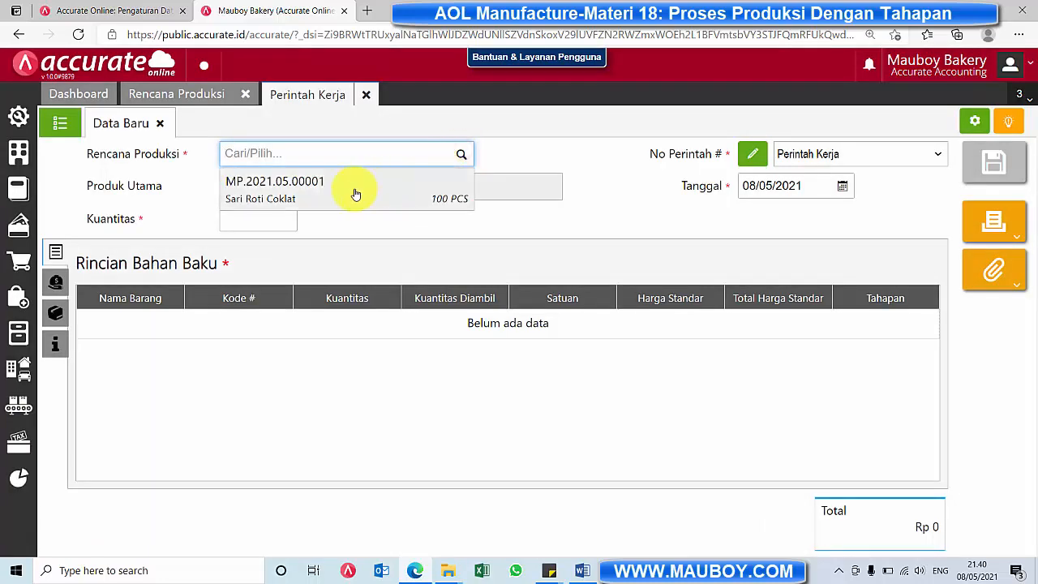
pyautogui.click(302, 201)
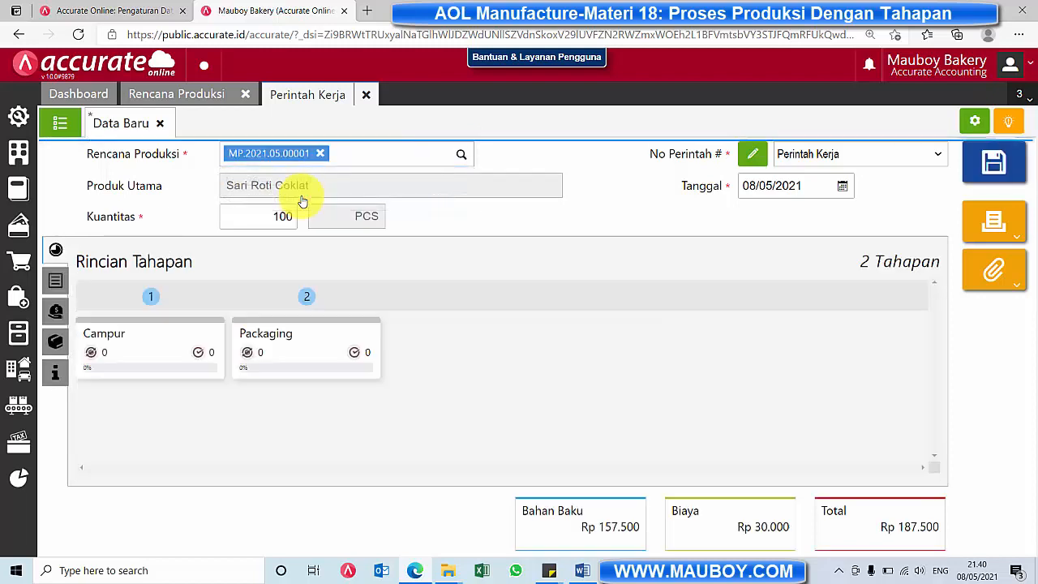
# Step: Keep the work order quantity at 100 PCS and set its date to 01/01/2021
pyautogui.click(253, 219)
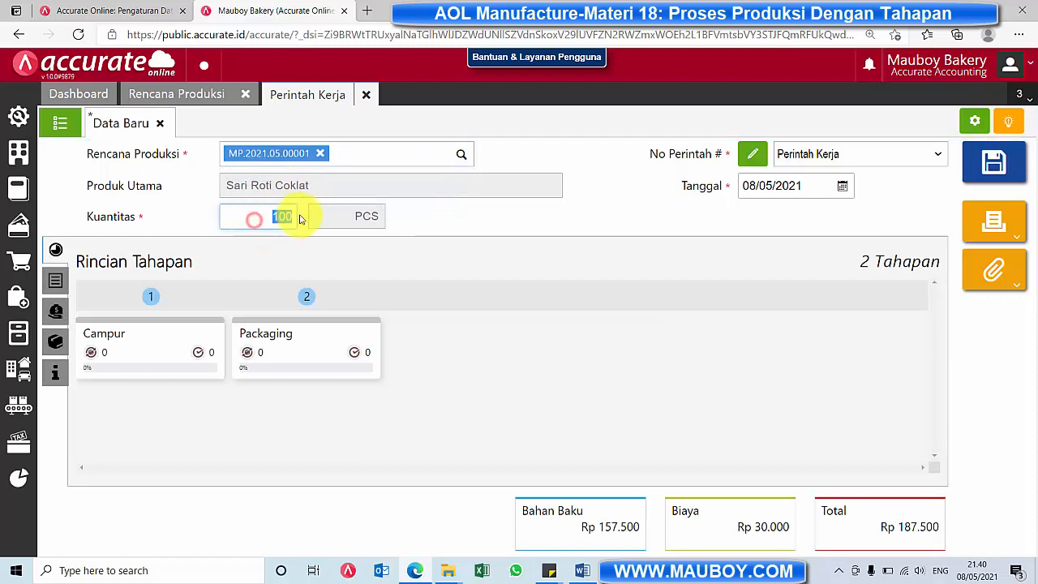
pyautogui.click(589, 210)
pyautogui.click(842, 187)
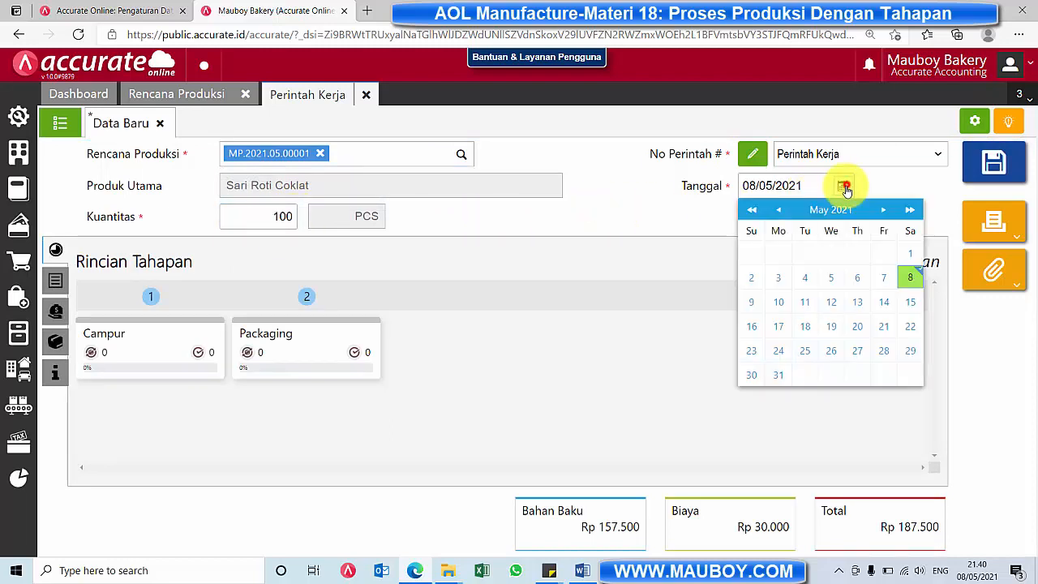
pyautogui.click(778, 210)
pyautogui.click(778, 209)
pyautogui.click(779, 209)
pyautogui.click(777, 209)
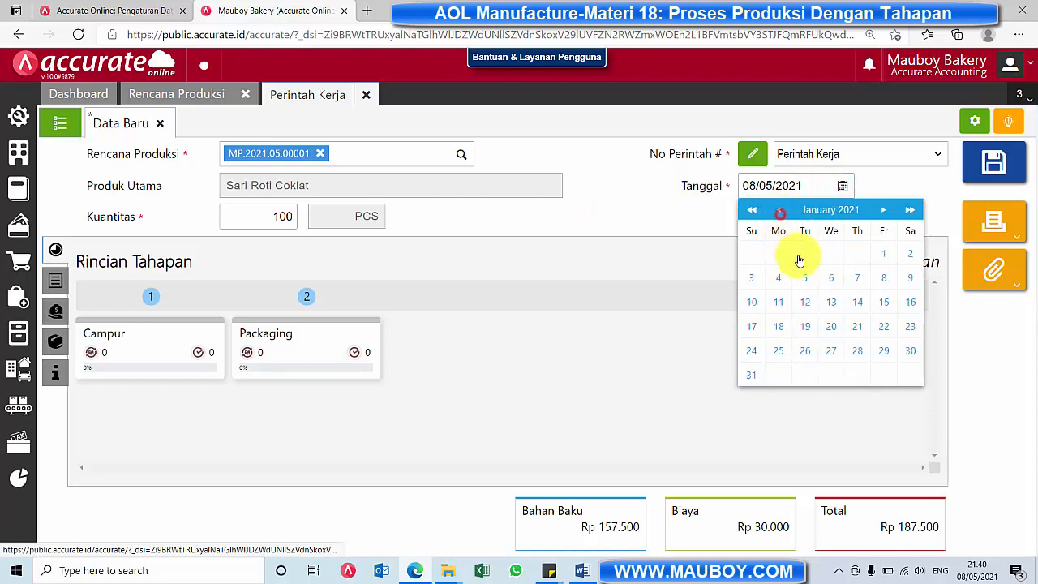
pyautogui.click(883, 255)
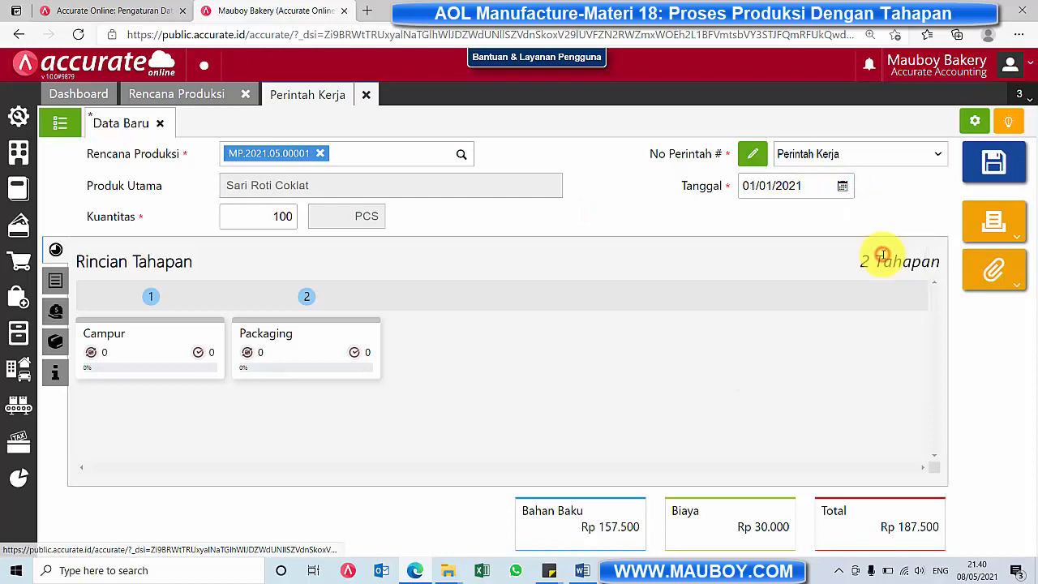
# Step: Examine the quantities and stages of the work order's raw materials, widening the Nama Barang column
pyautogui.click(55, 282)
pyautogui.scroll(-3, 862, 364)
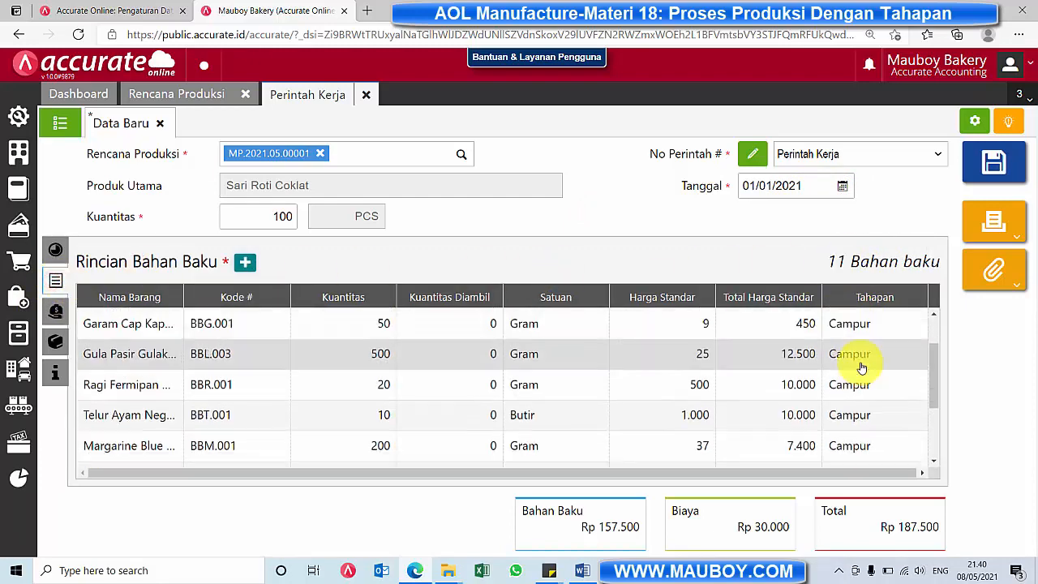
pyautogui.scroll(3, 862, 369)
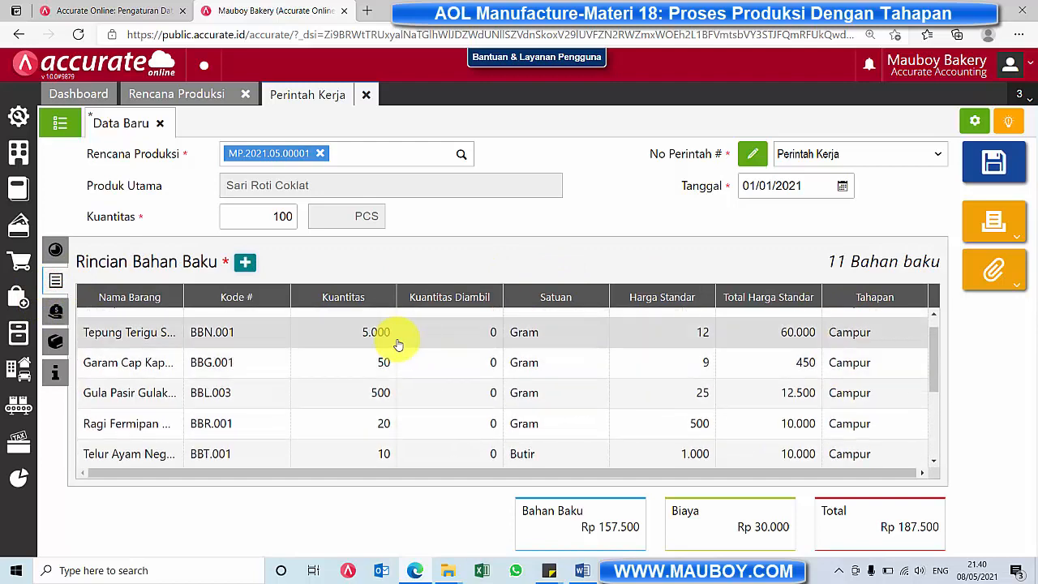
pyautogui.moveTo(183, 298); pyautogui.dragTo(234, 302)
pyautogui.scroll(-5, 748, 382)
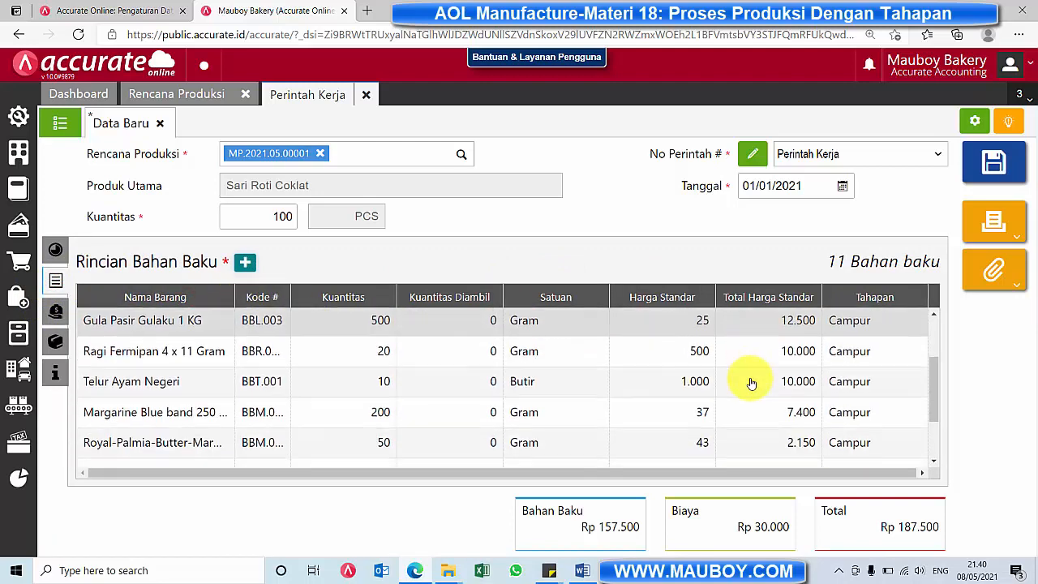
pyautogui.scroll(5, 751, 379)
pyautogui.scroll(-5, 751, 379)
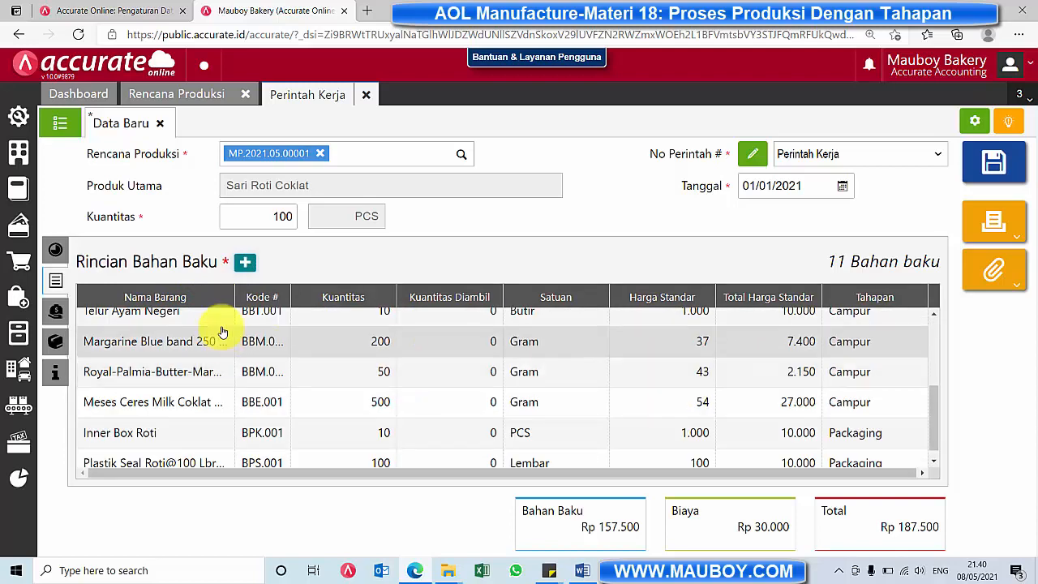
# Step: Review the work order's costs, stages, raw materials and remaining detail sections, finishing at Info lainnya
pyautogui.click(55, 312)
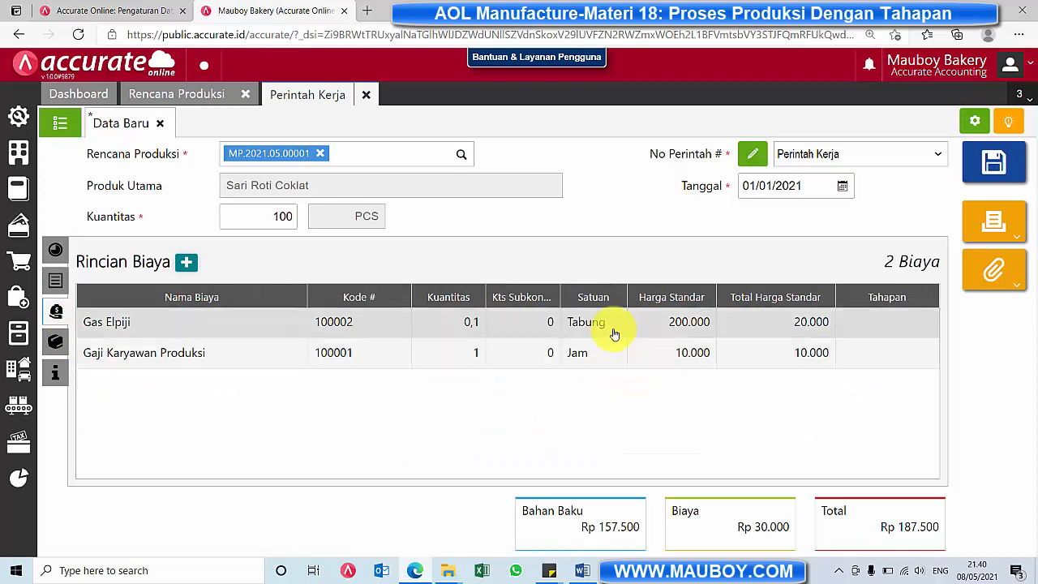
pyautogui.click(55, 281)
pyautogui.click(56, 252)
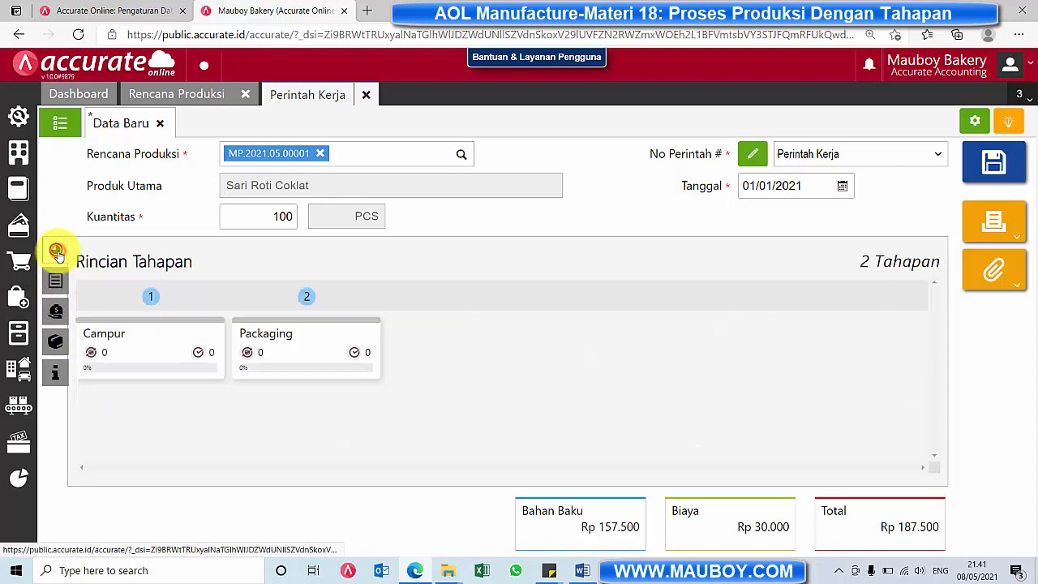
pyautogui.click(55, 280)
pyautogui.click(56, 312)
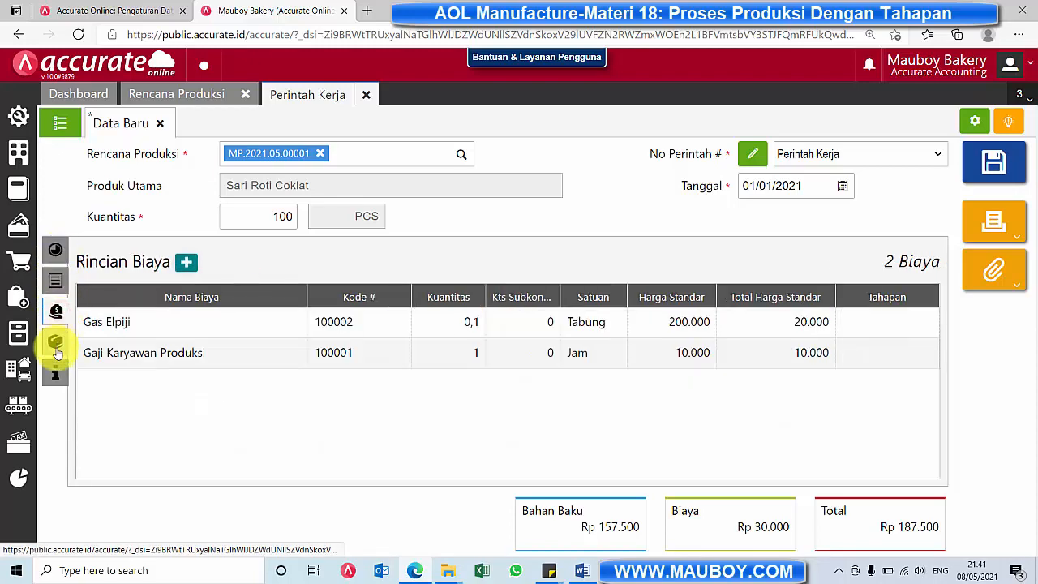
pyautogui.click(55, 343)
pyautogui.click(56, 370)
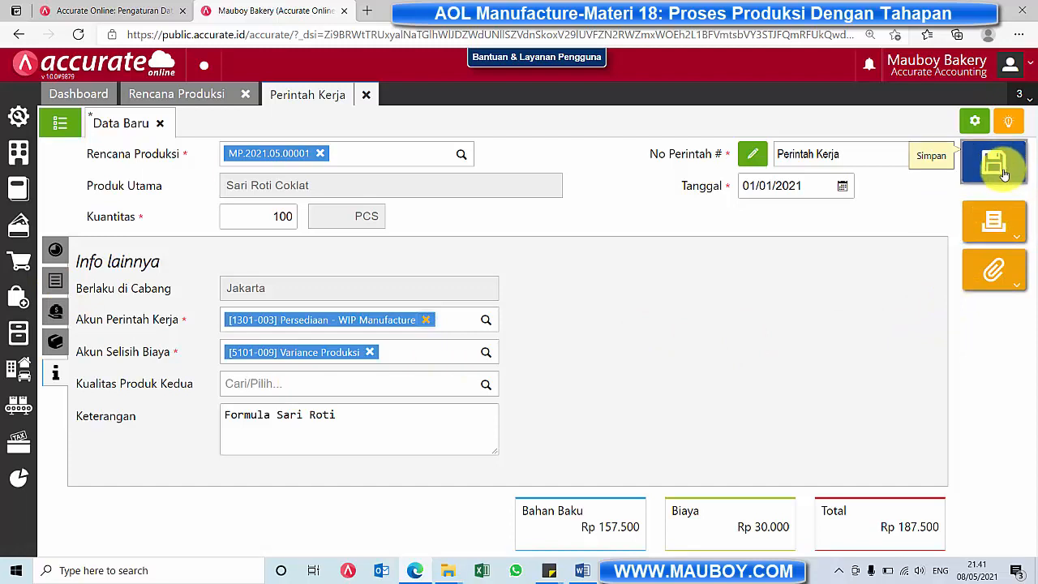
# Step: Save the Sari Roti Coklat work order and open the saved record from the Perintah Kerja list
pyautogui.click(987, 228)
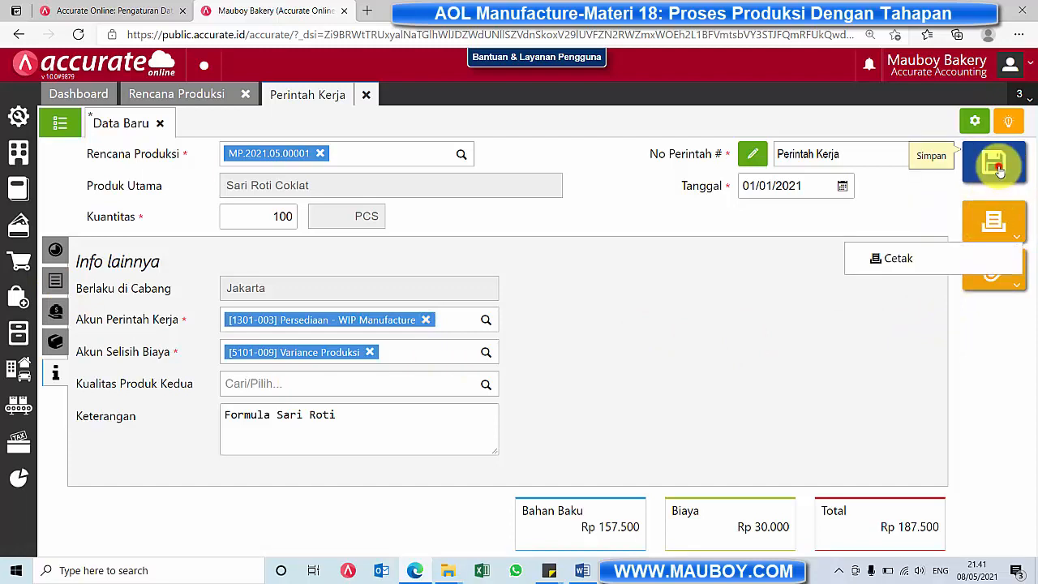
pyautogui.click(994, 162)
pyautogui.click(58, 124)
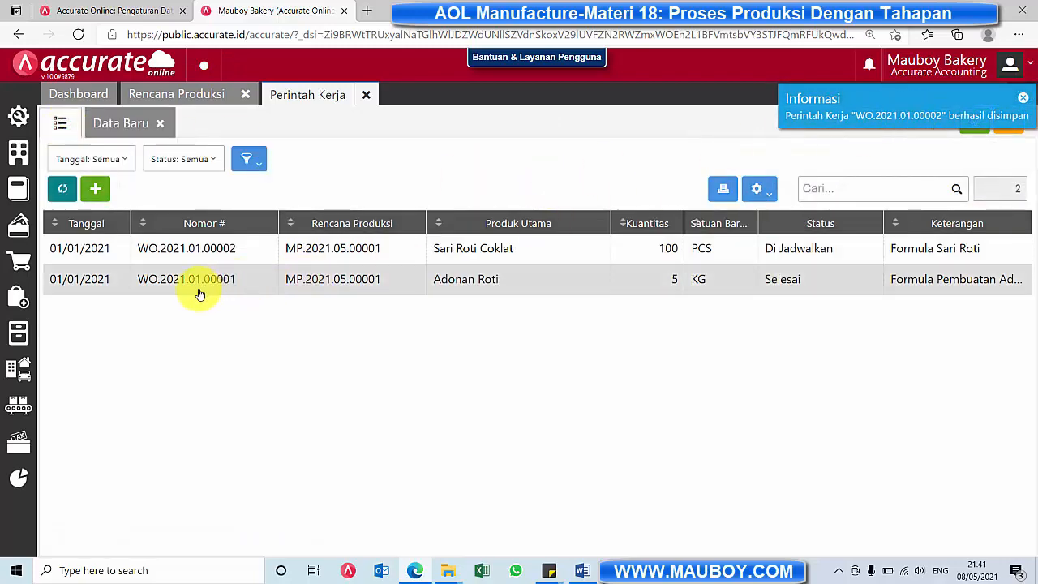
pyautogui.click(225, 251)
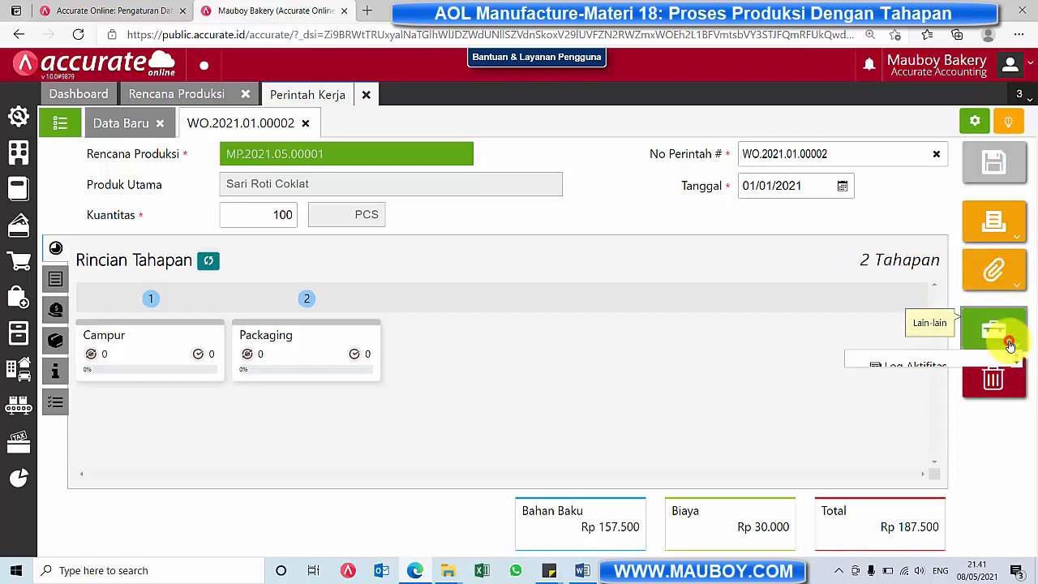
pyautogui.click(710, 361)
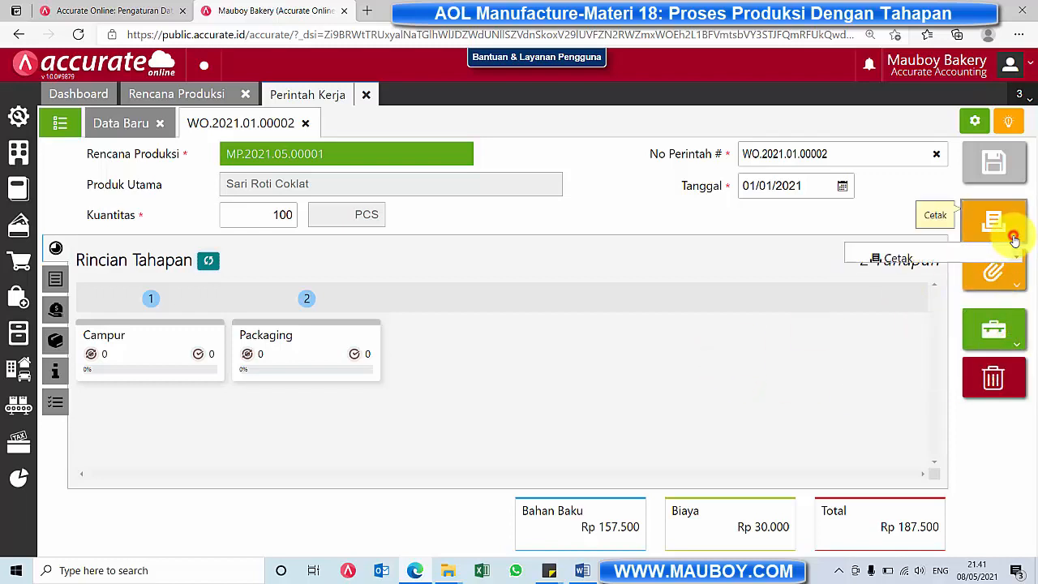
# Step: Close the saved work order, the blank work order form and the Perintah Kerja module
pyautogui.click(556, 347)
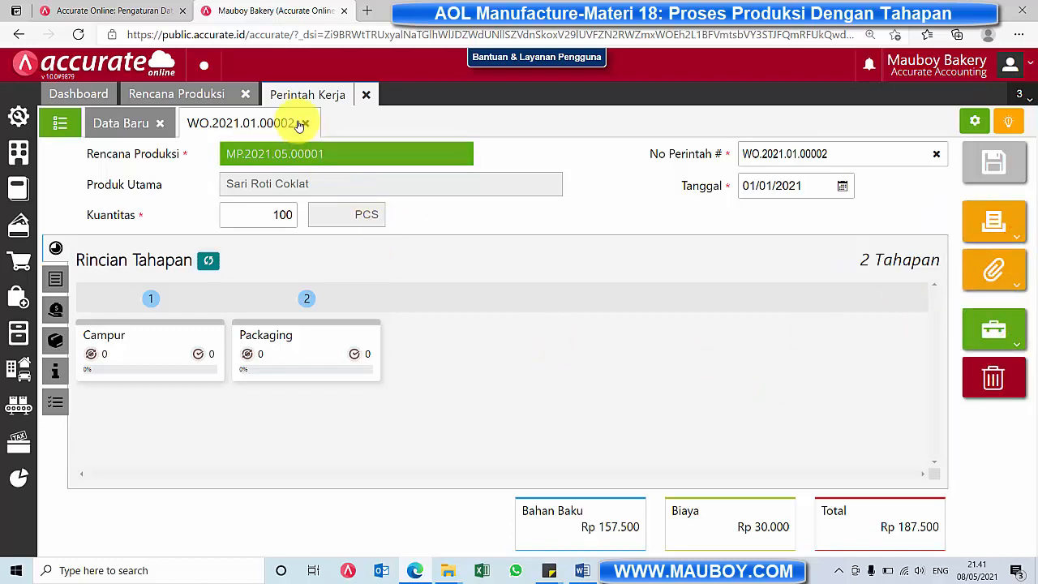
pyautogui.click(306, 124)
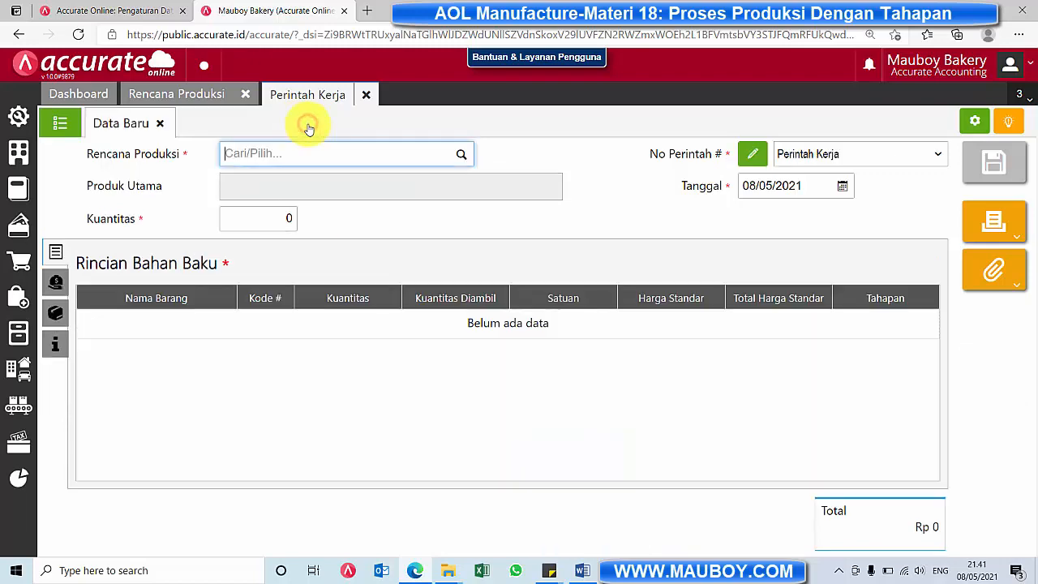
pyautogui.click(160, 124)
pyautogui.click(366, 94)
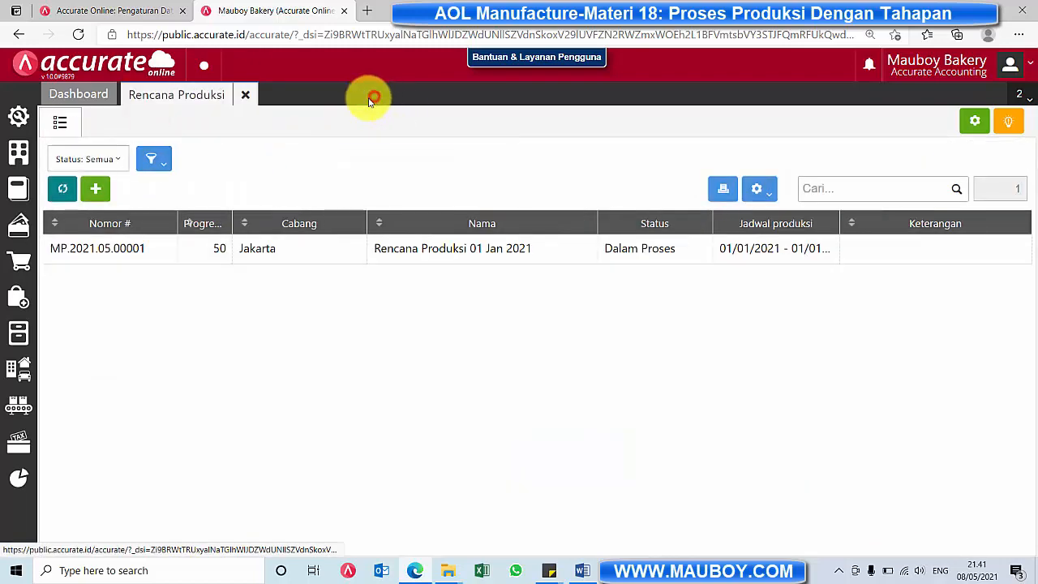
# Step: Start a new Pengambilan Bahan Baku entry of type Ambil Barang for the Sari Roti Coklat work order
pyautogui.click(18, 404)
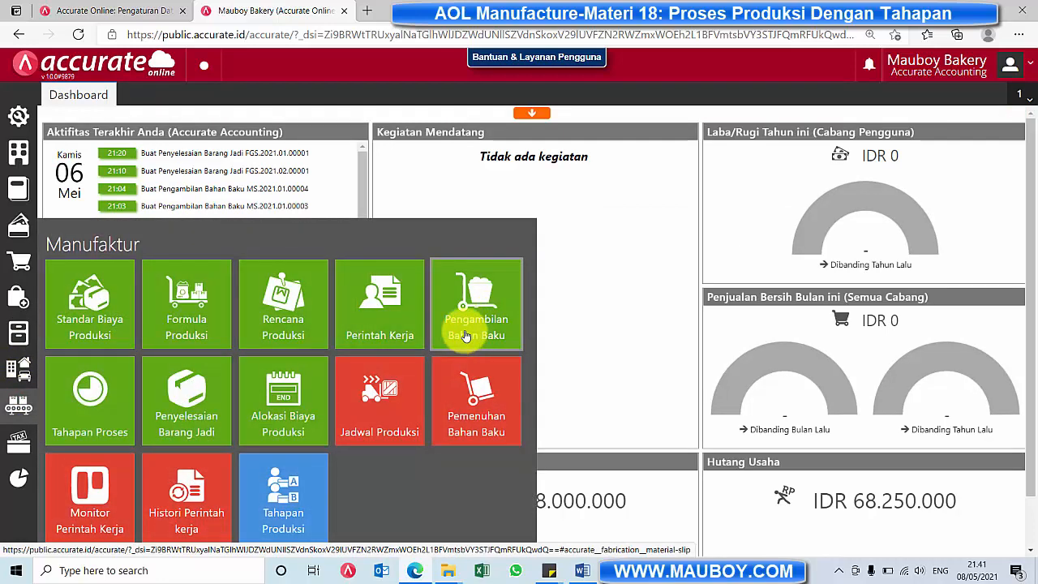
pyautogui.click(472, 332)
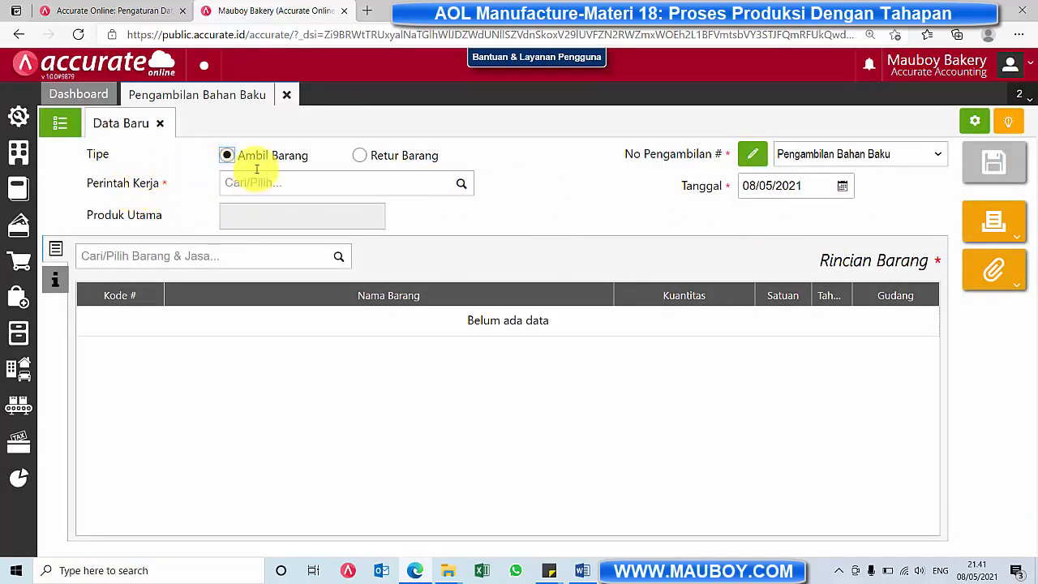
pyautogui.click(468, 193)
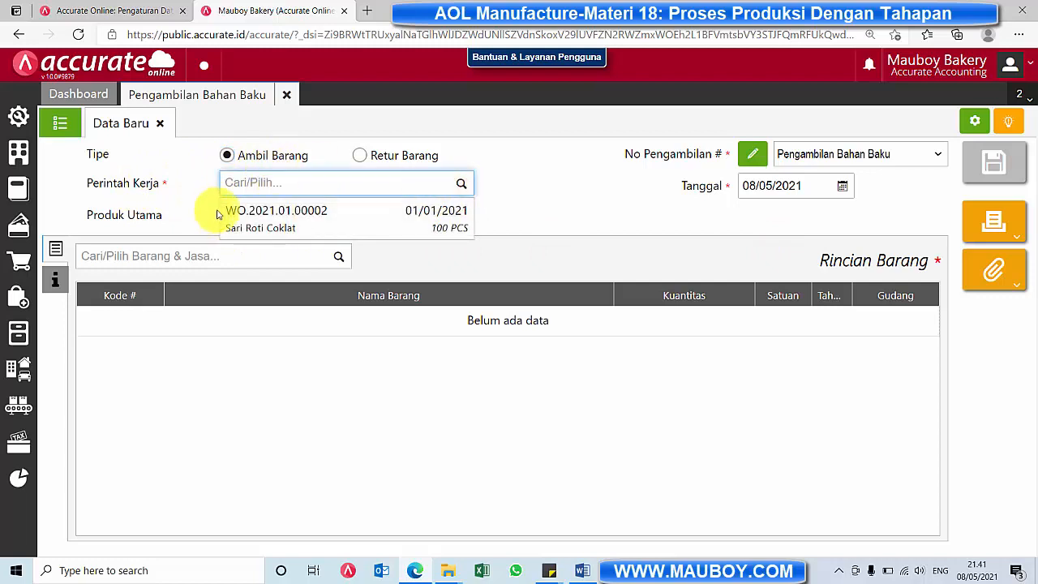
pyautogui.click(289, 219)
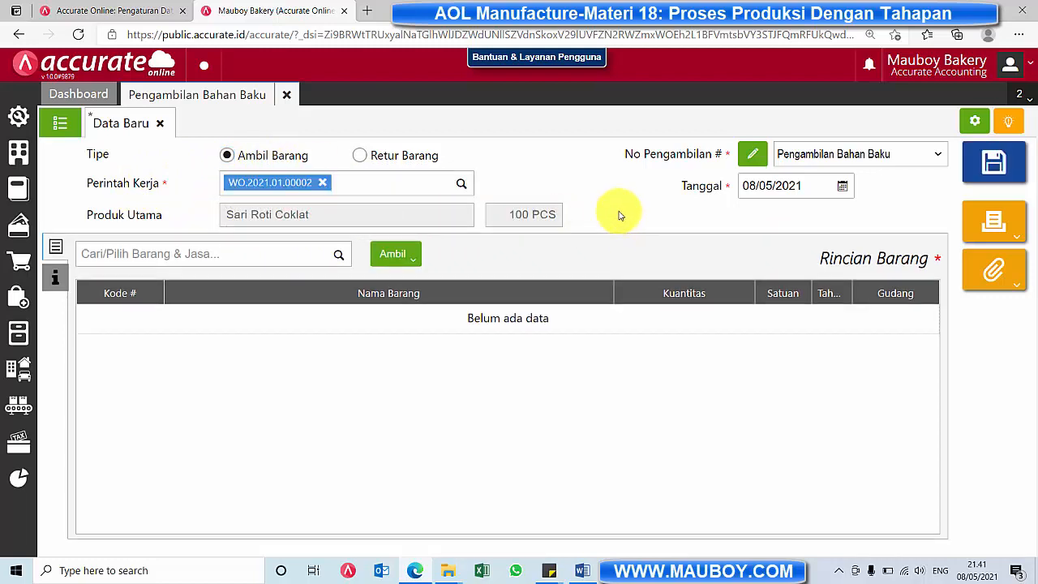
# Step: Review the work order's Bahan Baku Belum Diambil materials and quantities, closing the list without taking any
pyautogui.click(406, 264)
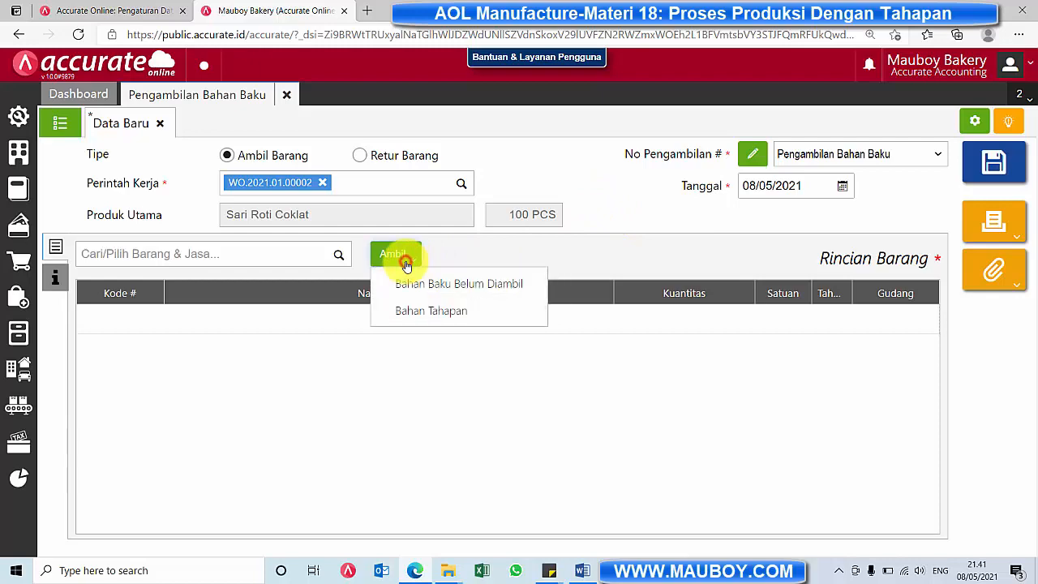
pyautogui.click(459, 288)
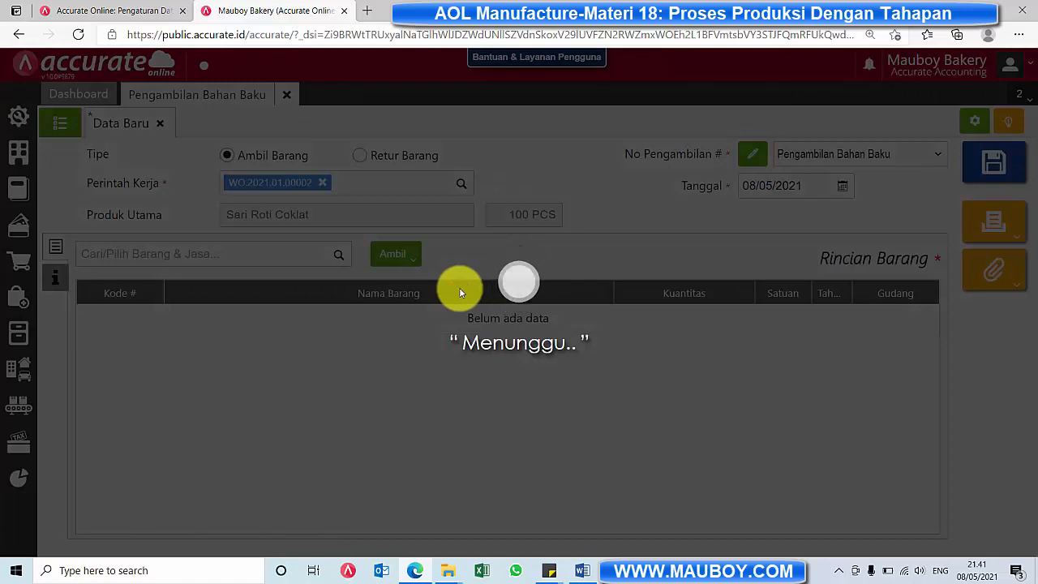
pyautogui.scroll(-3, 592, 286)
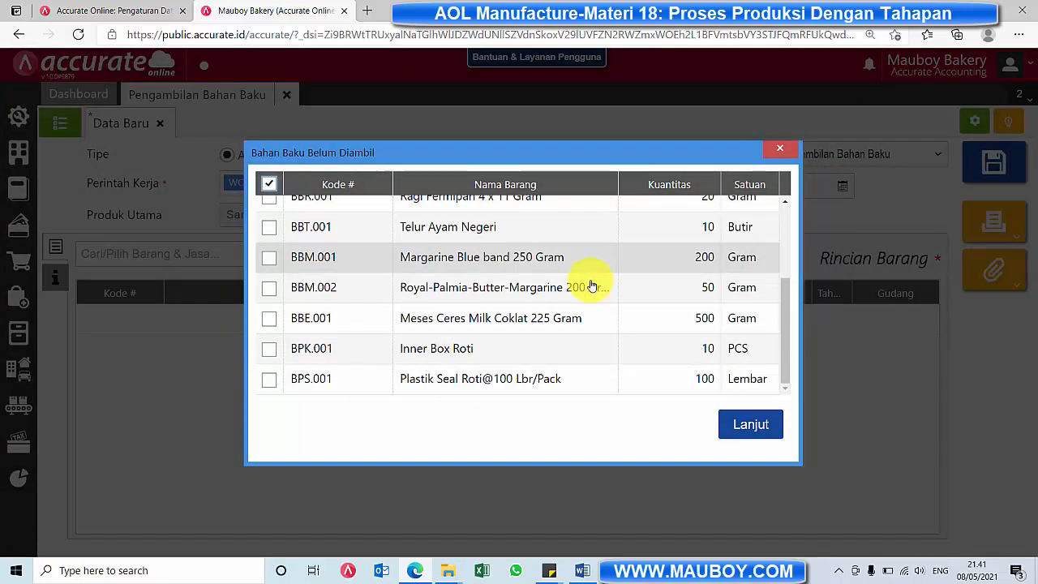
pyautogui.scroll(3, 591, 285)
pyautogui.click(780, 148)
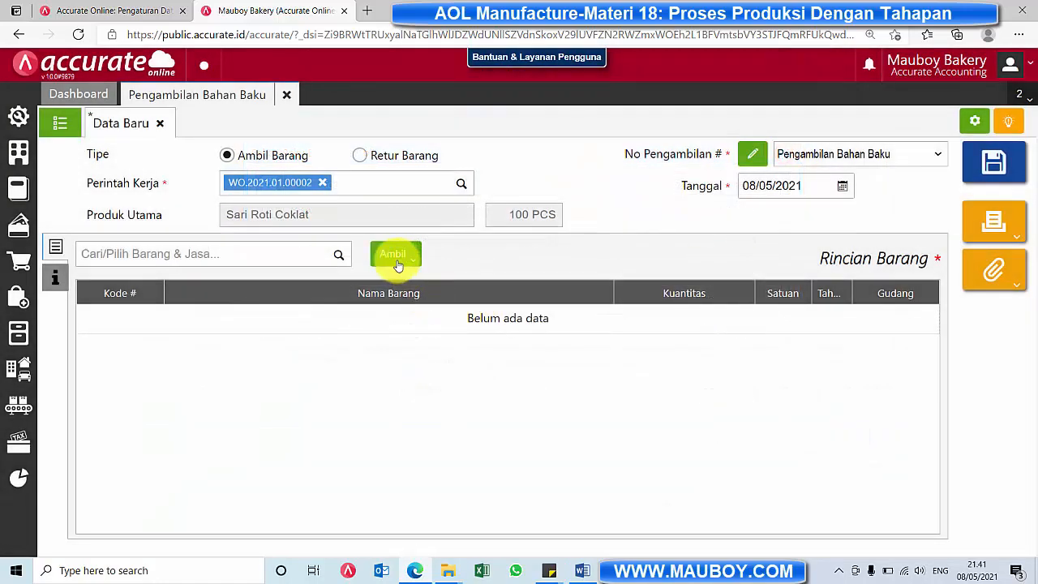
pyautogui.click(395, 255)
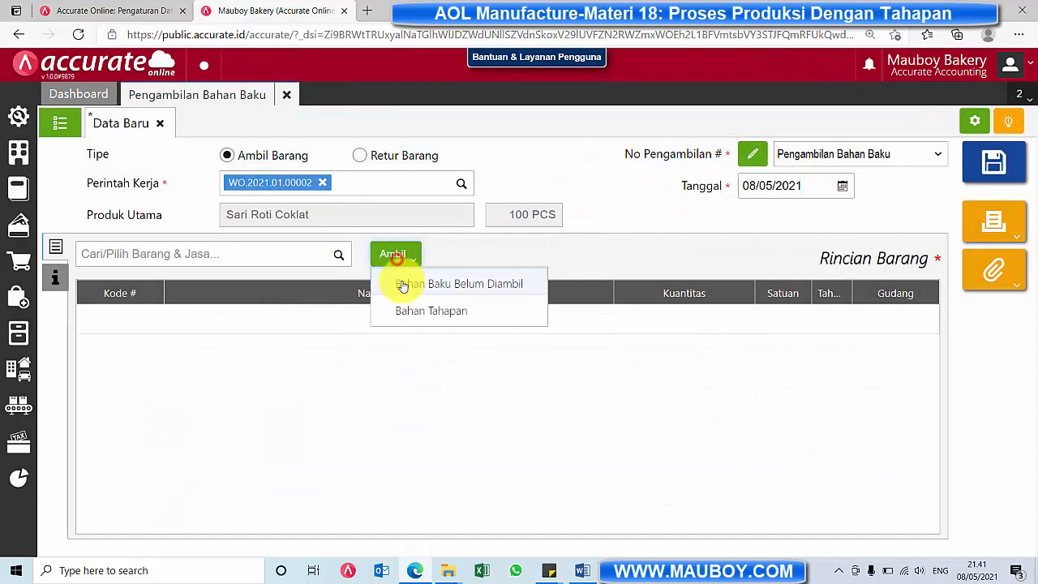
pyautogui.click(514, 285)
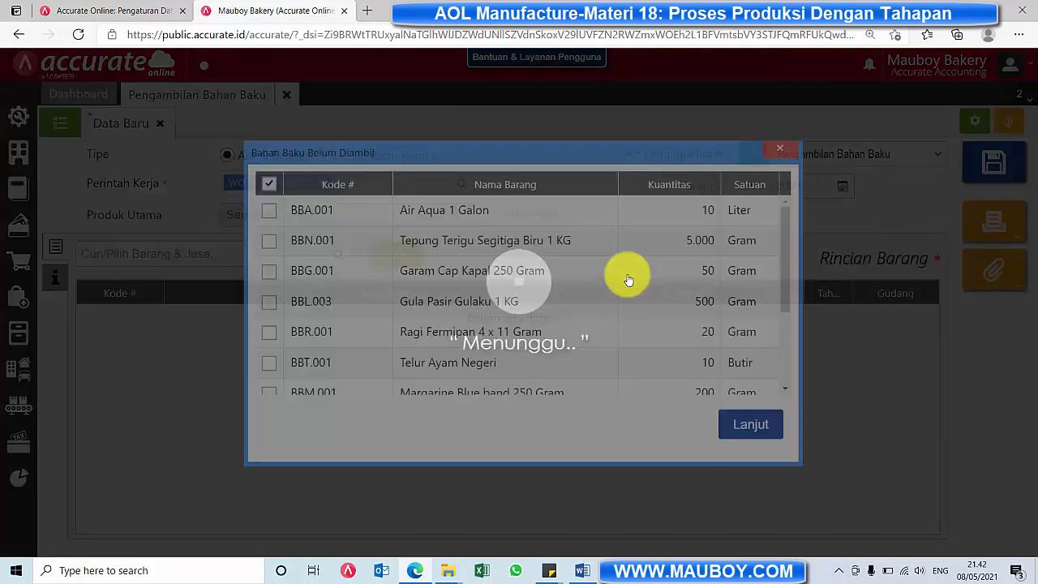
pyautogui.scroll(-3, 668, 262)
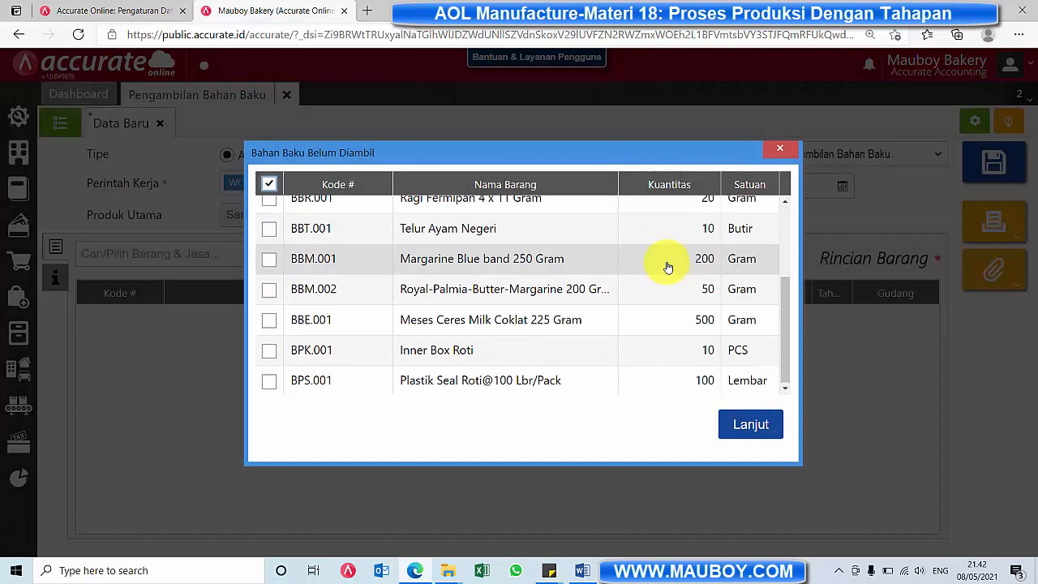
pyautogui.scroll(3, 667, 268)
pyautogui.click(774, 150)
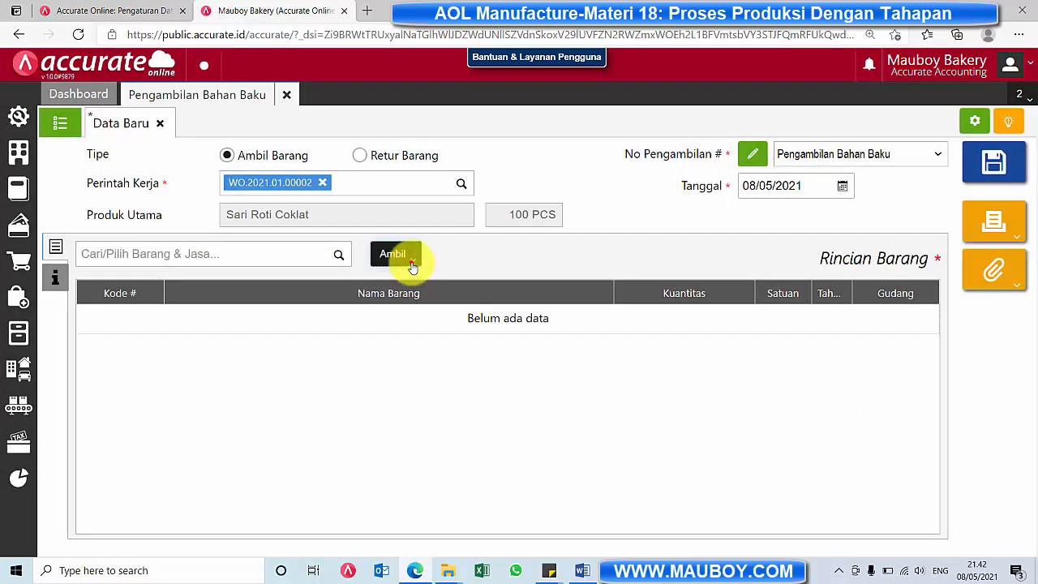
# Step: Look at the stages offered for Bahan Tahapan and close the stage selection without choosing one
pyautogui.click(413, 264)
pyautogui.click(409, 309)
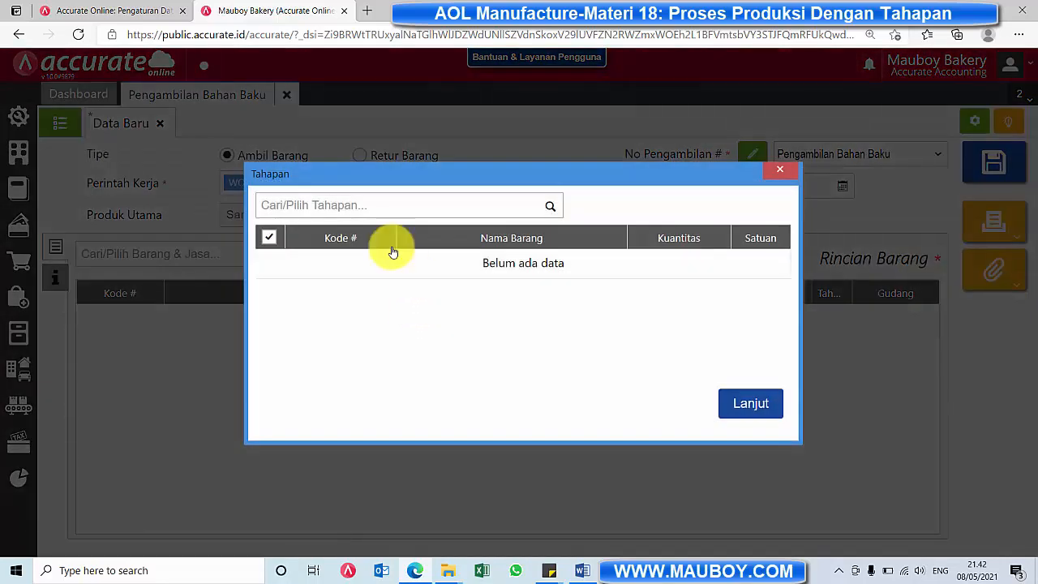
pyautogui.click(550, 209)
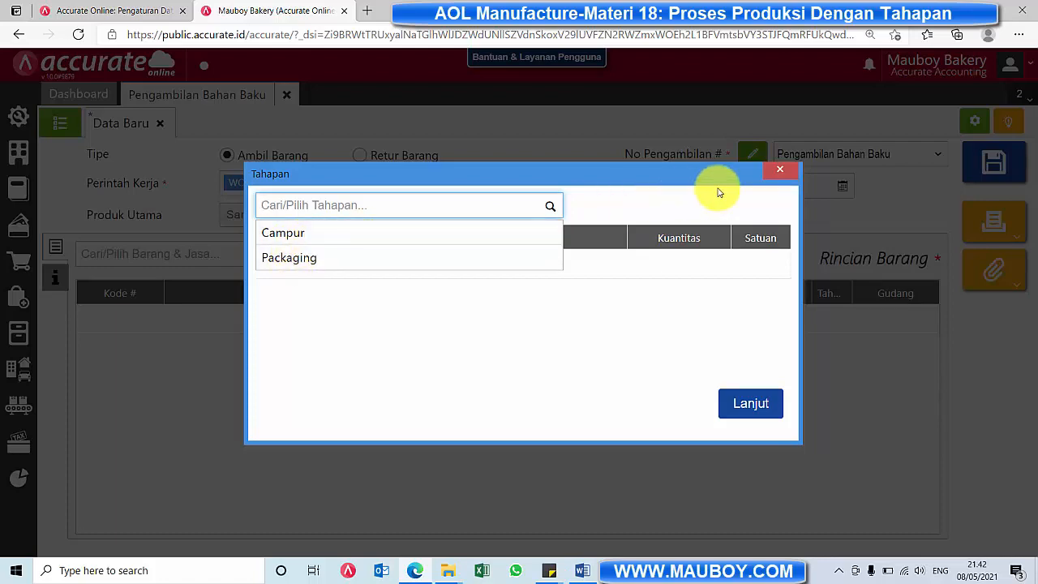
pyautogui.click(791, 177)
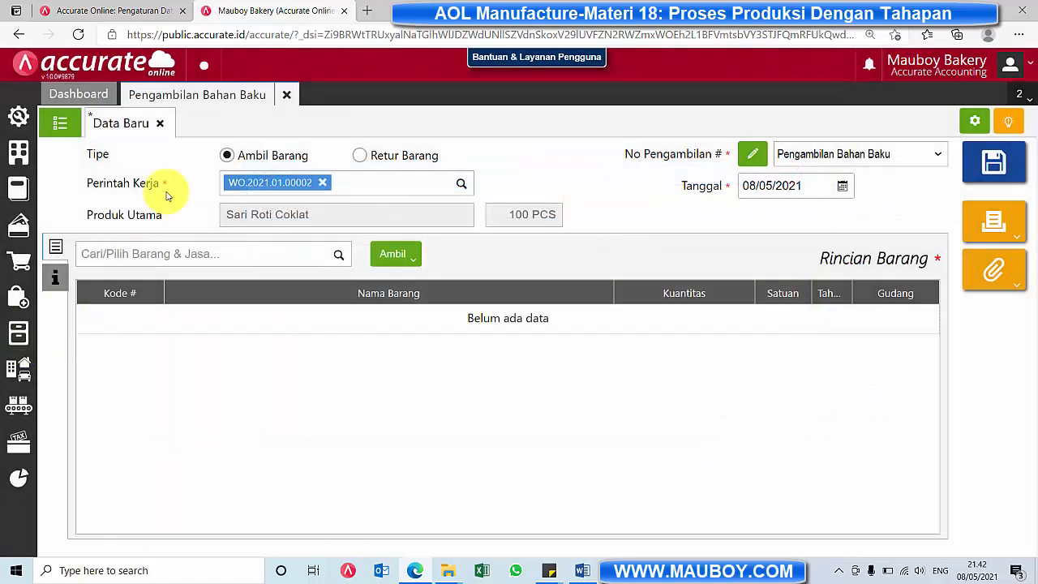
pyautogui.click(17, 403)
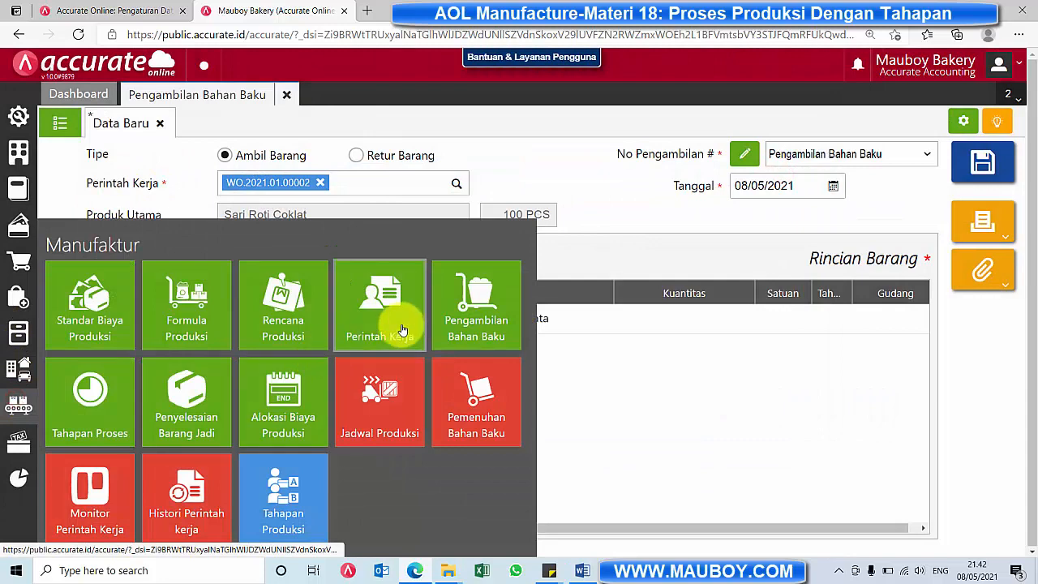
pyautogui.click(277, 312)
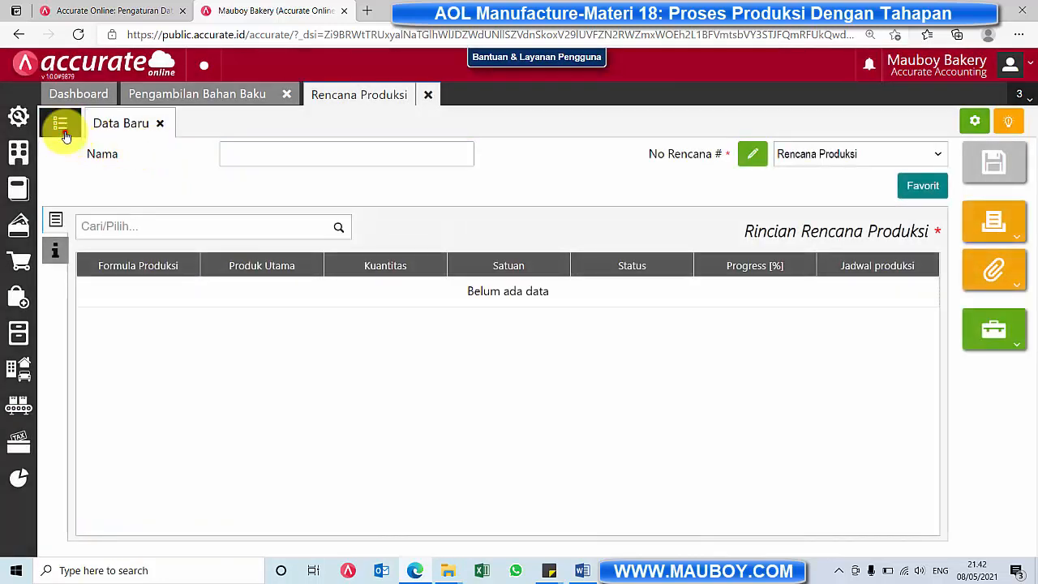
pyautogui.click(65, 131)
pyautogui.click(427, 94)
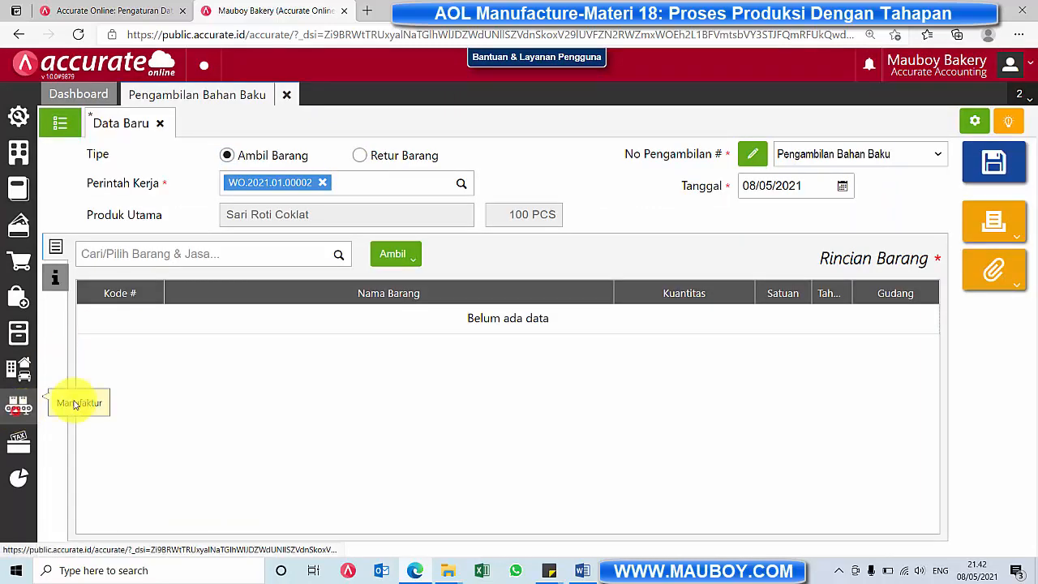
# Step: Open the Sari Roti Coklat record from the Formula Produksi list
pyautogui.click(74, 404)
pyautogui.click(197, 324)
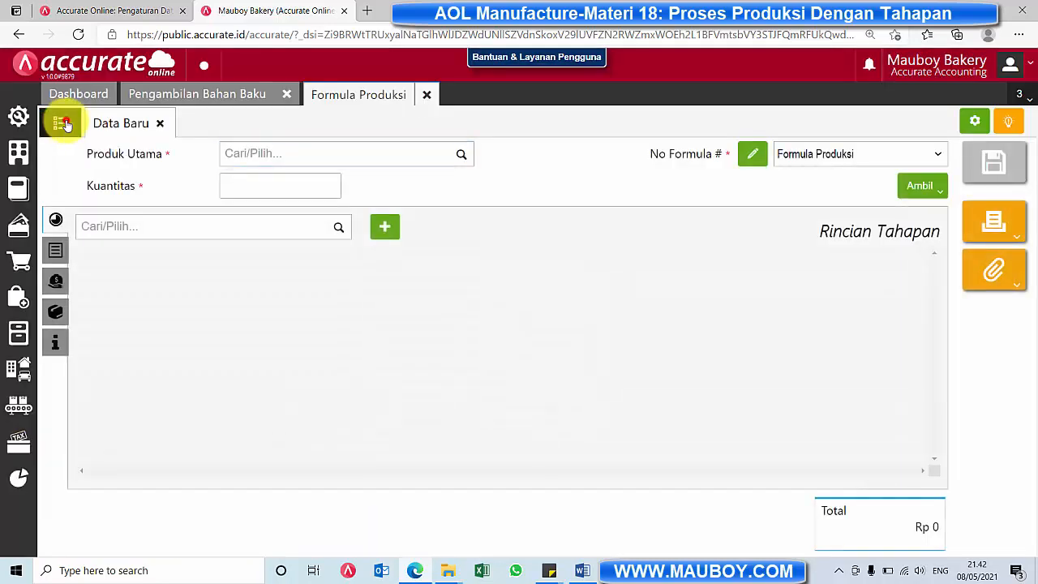
pyautogui.click(65, 122)
pyautogui.click(462, 248)
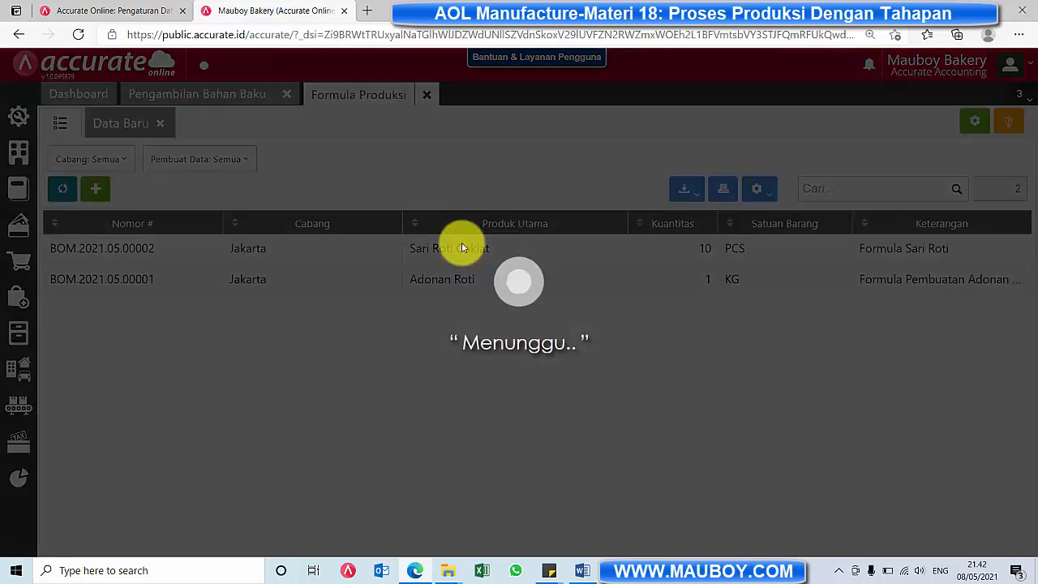
# Step: Check the Campur and Packaging stage details in the formula, then close Formula Produksi and discard any changes
pyautogui.click(210, 313)
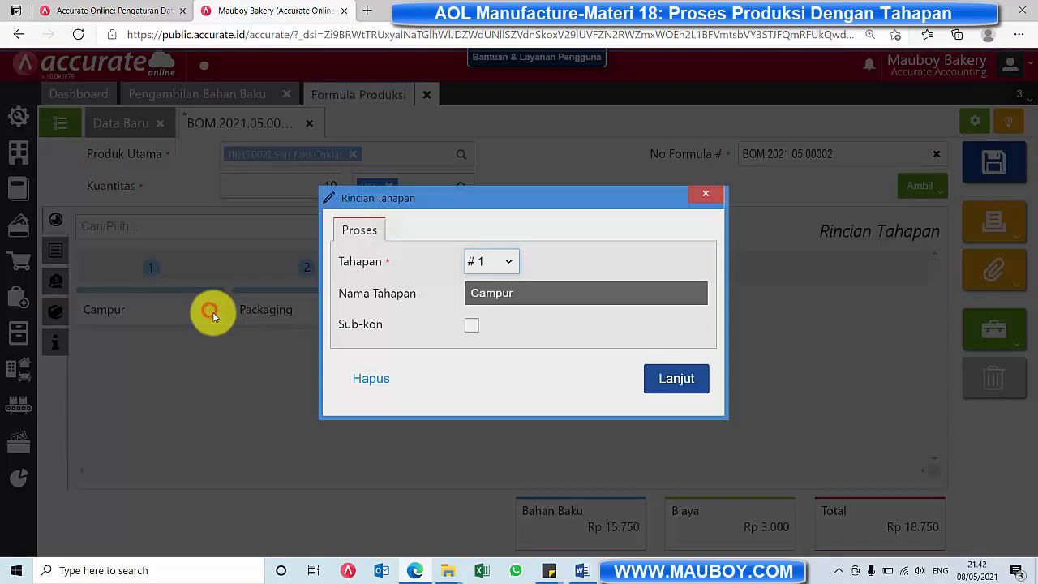
pyautogui.click(503, 264)
pyautogui.click(504, 265)
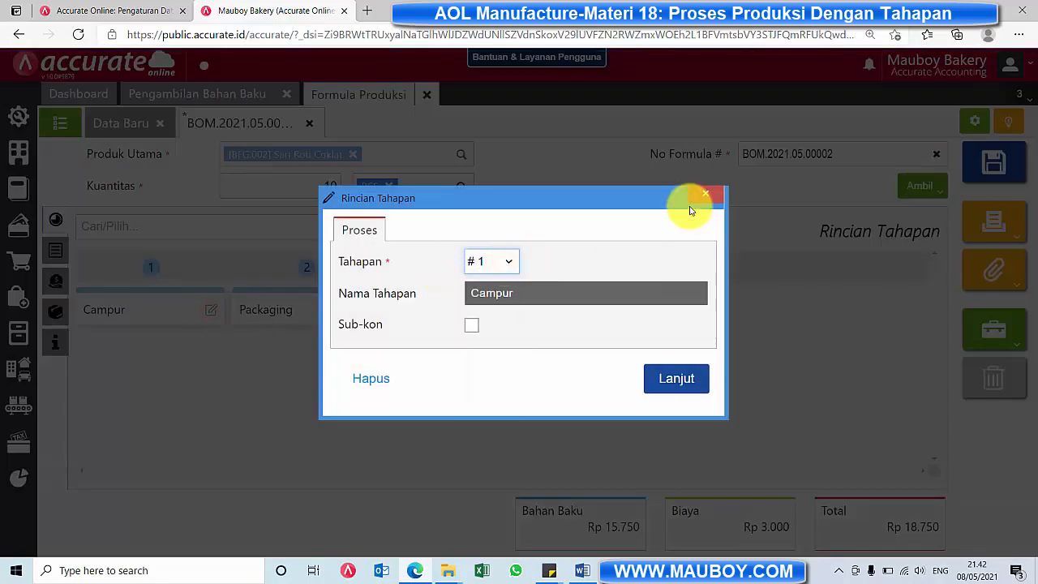
pyautogui.click(696, 196)
pyautogui.click(365, 311)
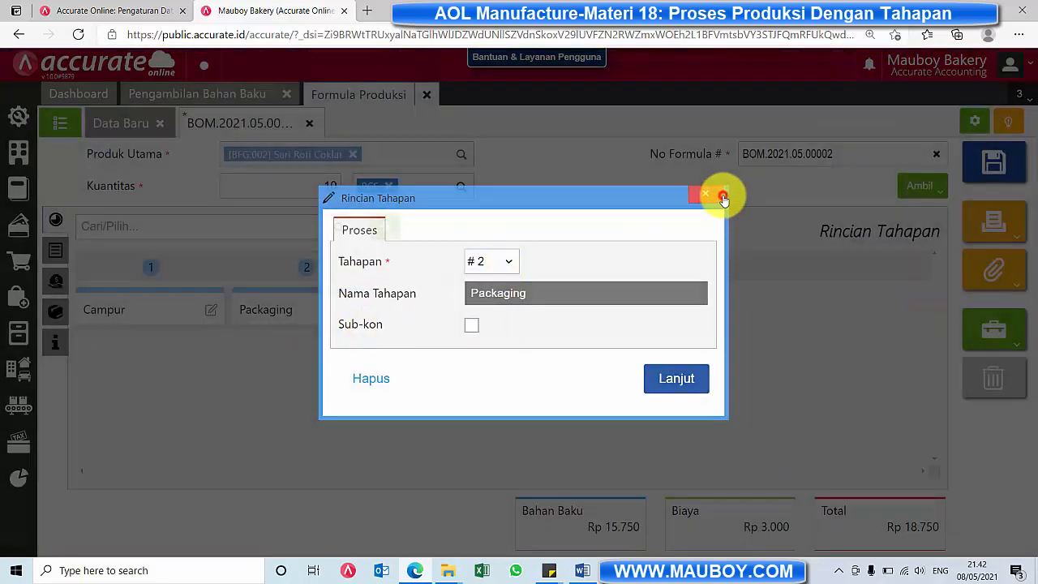
pyautogui.click(706, 194)
pyautogui.click(426, 95)
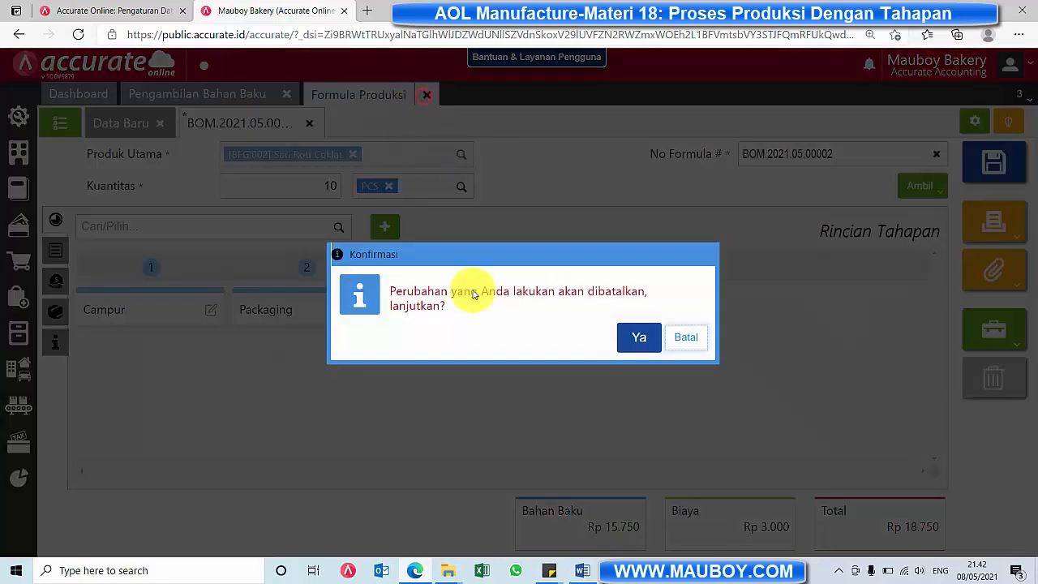
pyautogui.click(640, 338)
# Step: Add all Campur stage materials to the raw material withdrawal using Bahan Tahapan
pyautogui.click(408, 254)
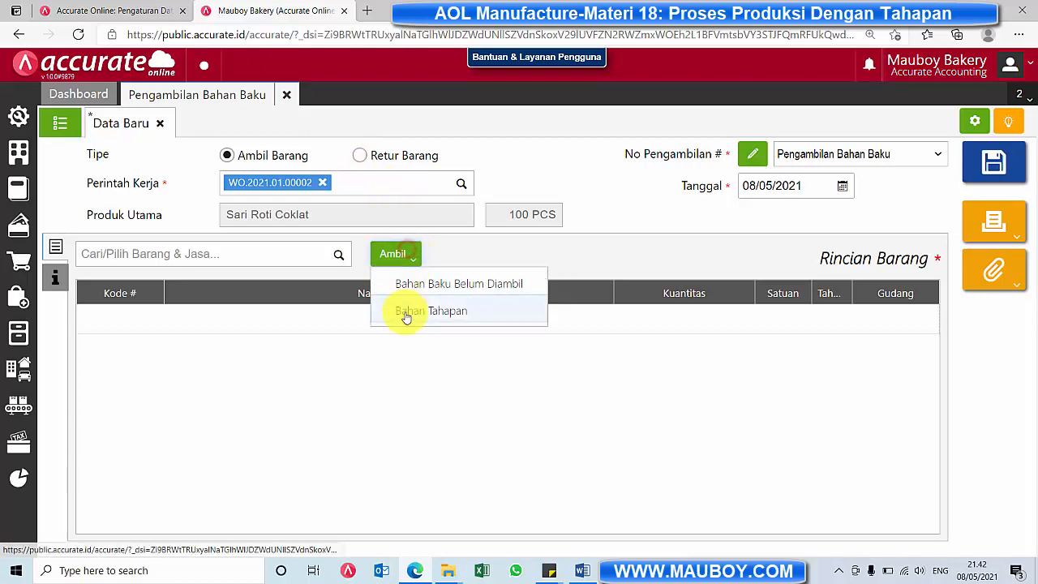
pyautogui.click(405, 315)
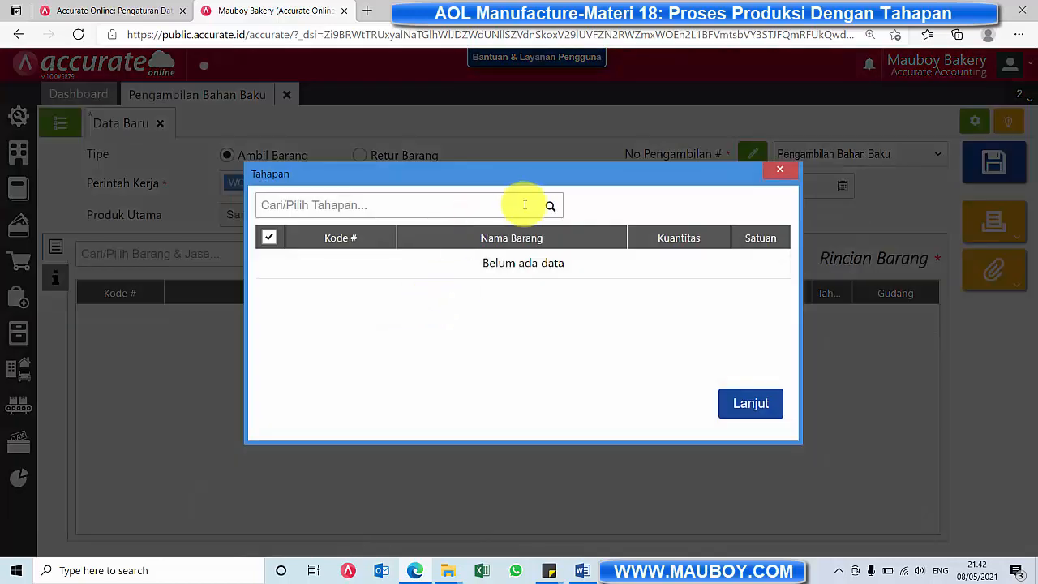
pyautogui.click(548, 209)
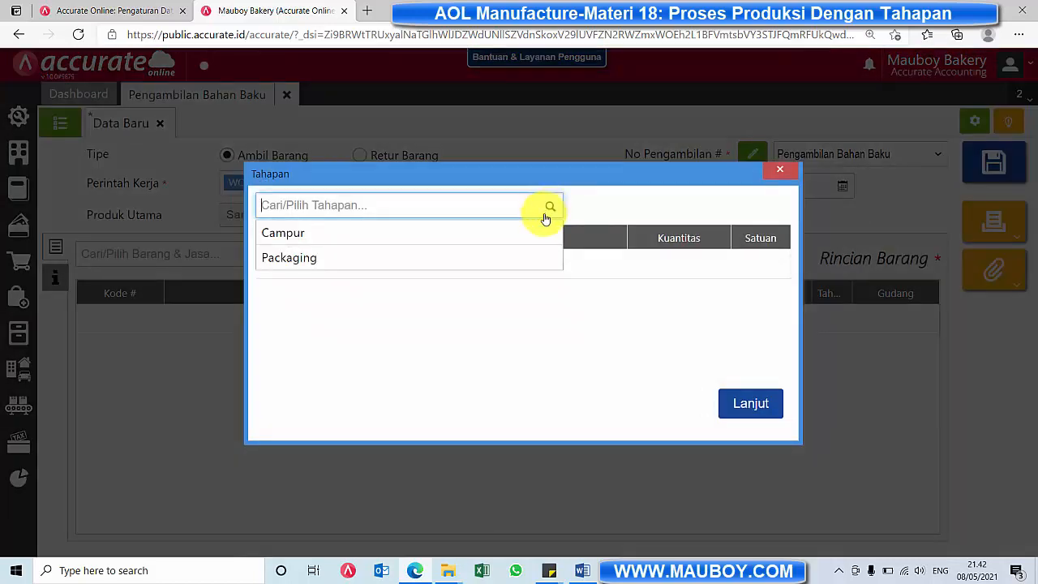
pyautogui.click(419, 237)
pyautogui.scroll(-2, 705, 349)
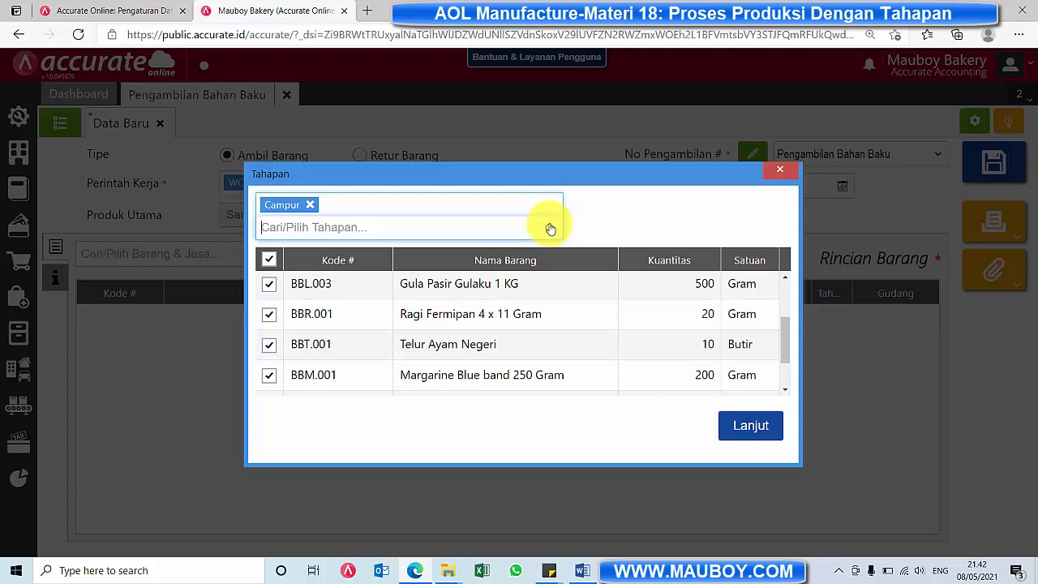
pyautogui.scroll(-2, 640, 343)
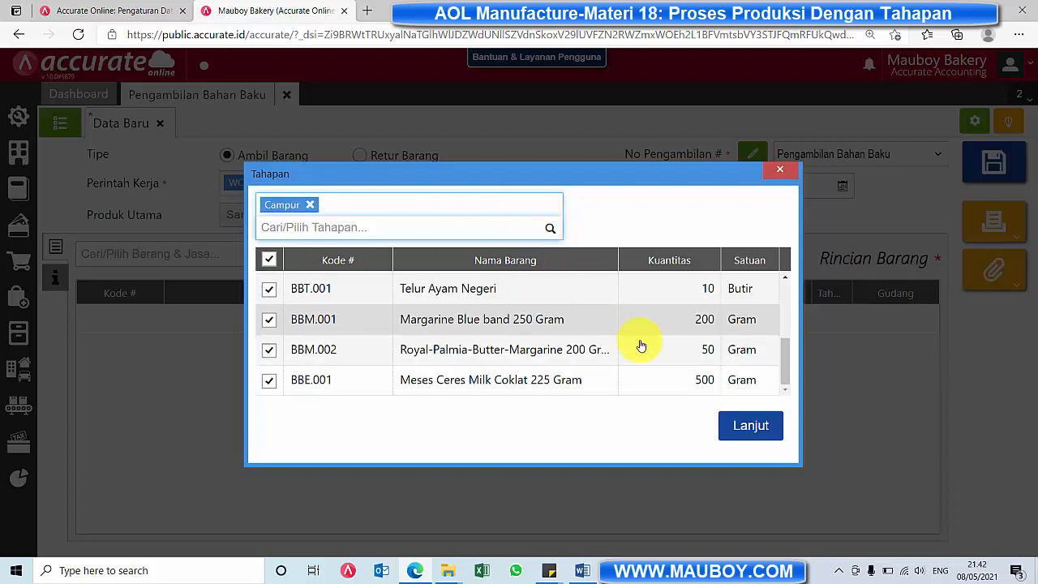
pyautogui.scroll(3, 675, 347)
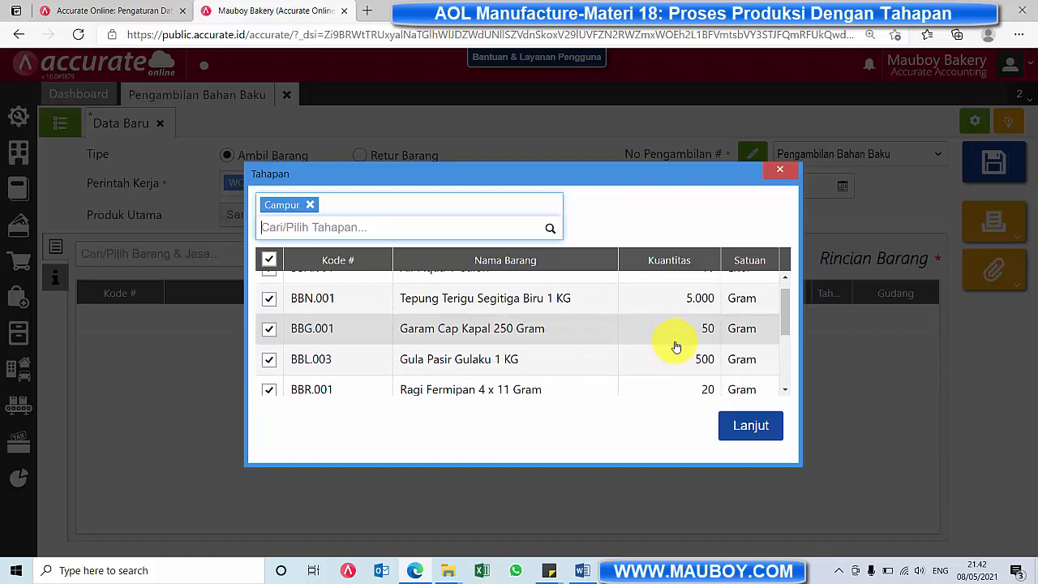
pyautogui.click(750, 426)
# Step: Adjust the withdrawal table's column widths so that the full Tahapan Produksi and Gudang values fit
pyautogui.scroll(-2, 649, 378)
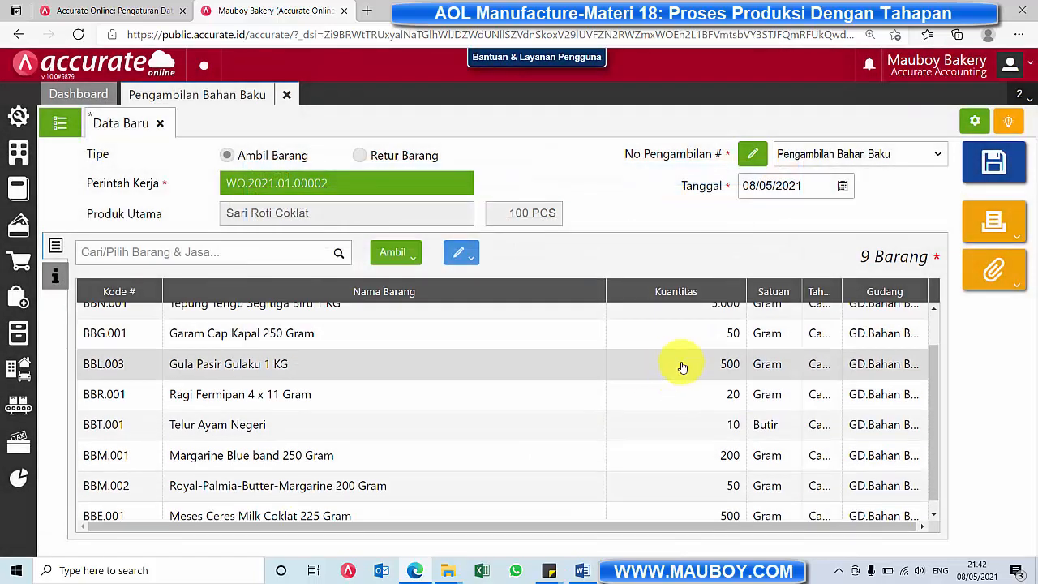
pyautogui.moveTo(596, 292); pyautogui.dragTo(505, 294)
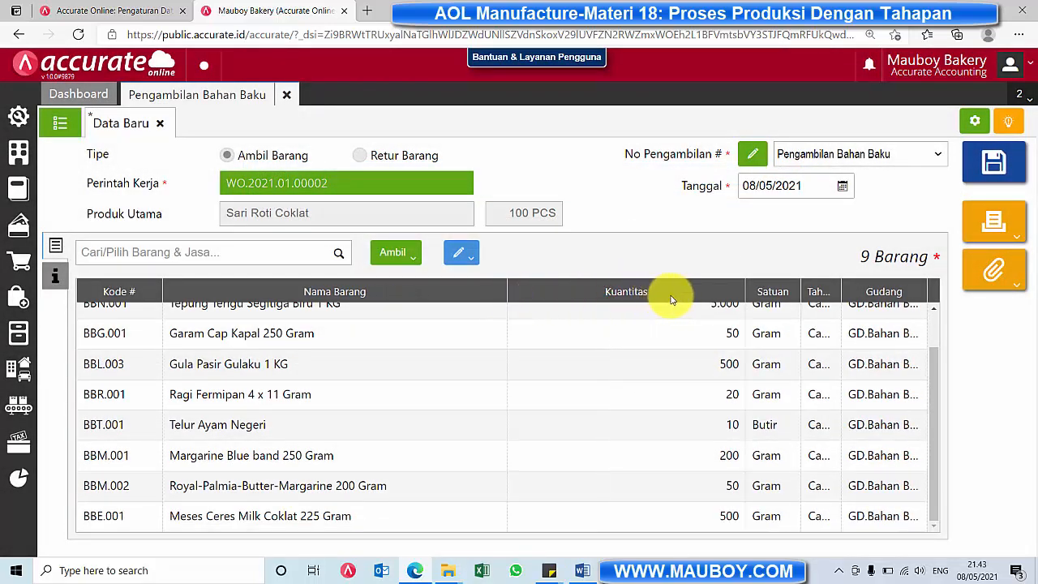
pyautogui.moveTo(733, 290); pyautogui.dragTo(603, 301)
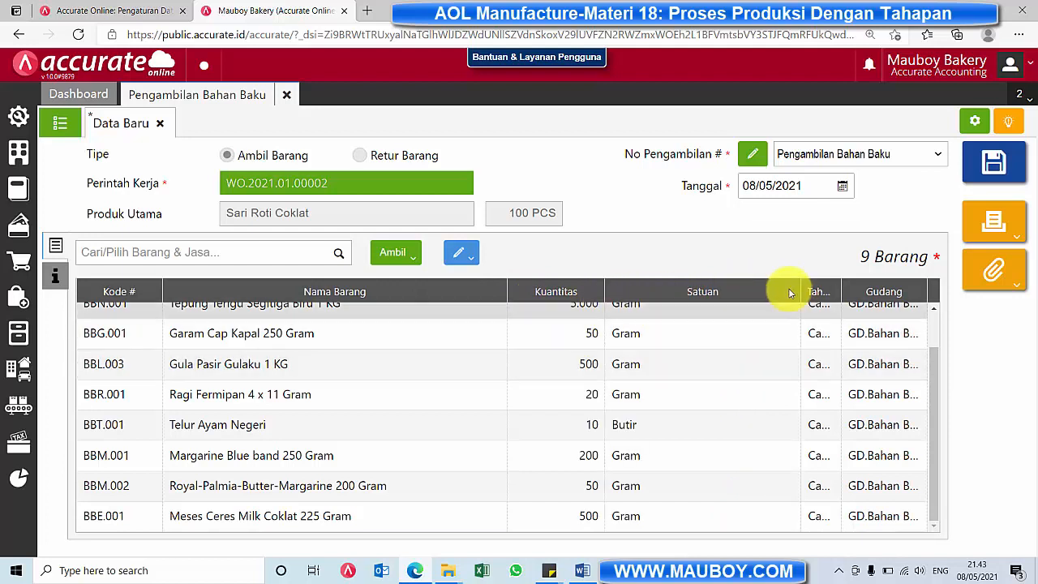
pyautogui.moveTo(800, 289); pyautogui.dragTo(673, 294)
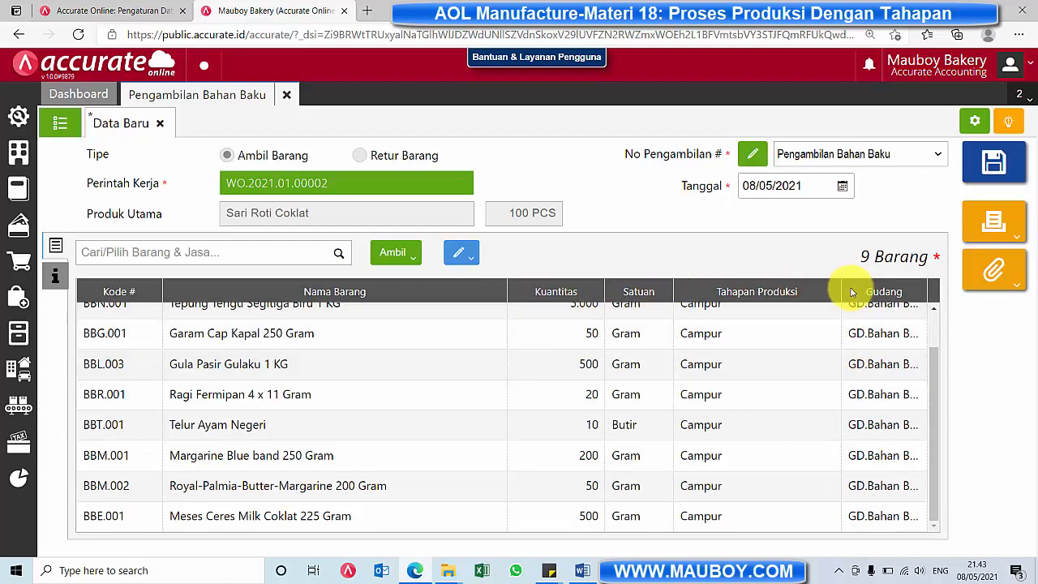
pyautogui.moveTo(841, 291); pyautogui.dragTo(770, 294)
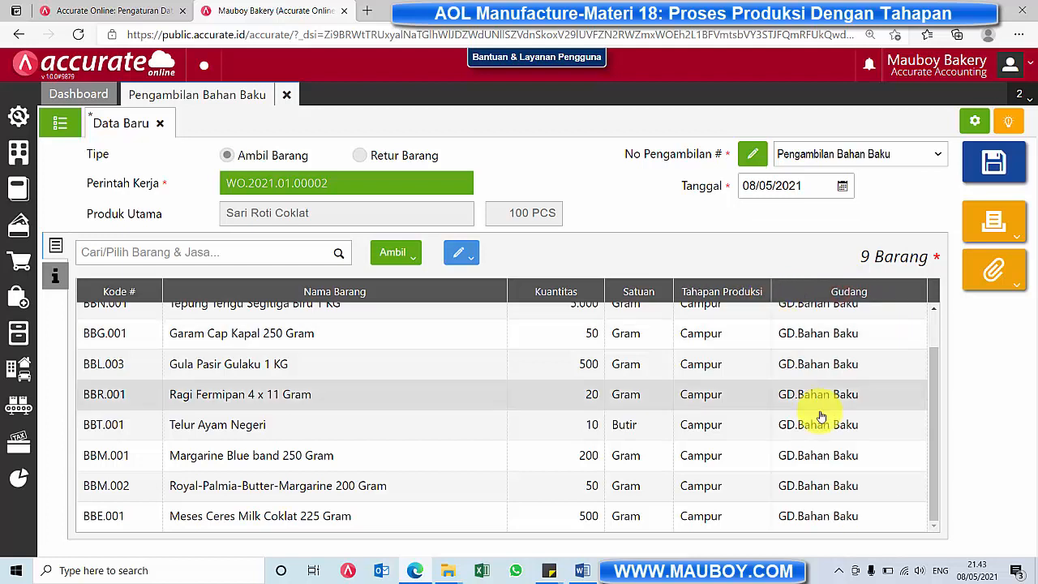
# Step: Look at the warehouses offered by Ubah Gudang without choosing one, and check the withdrawal's additional information
pyautogui.click(462, 255)
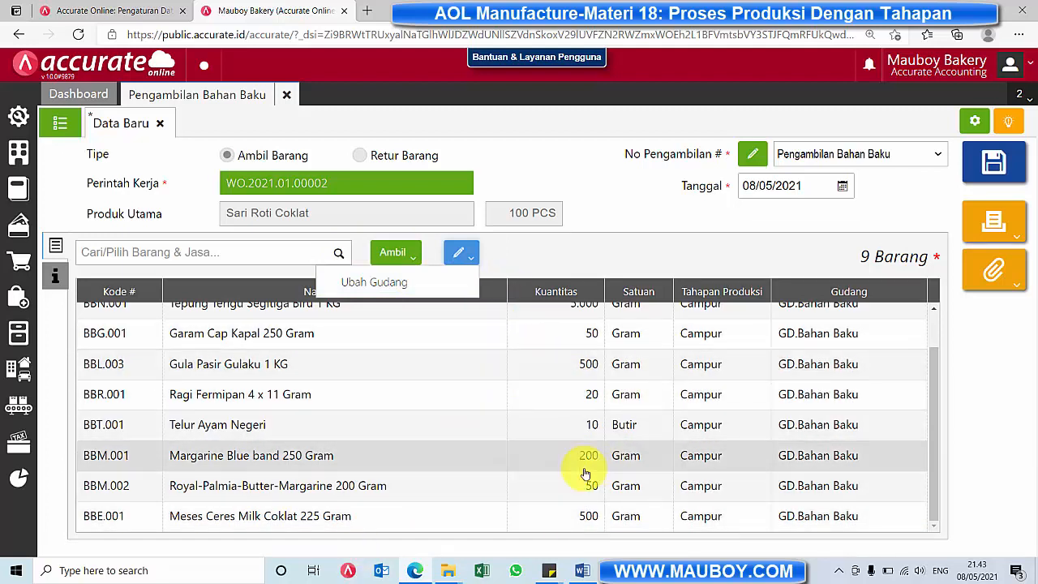
pyautogui.click(451, 282)
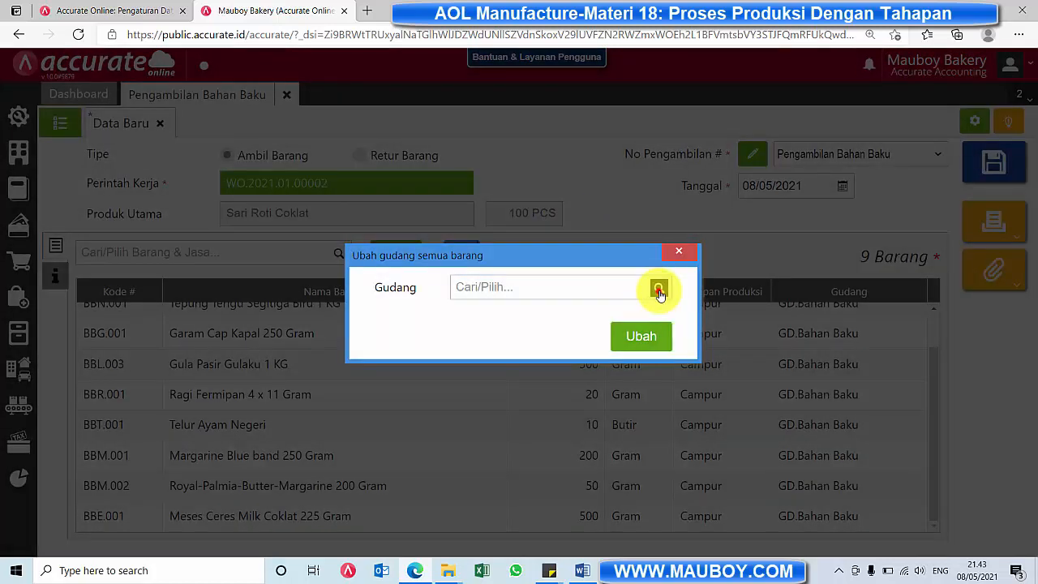
pyautogui.click(660, 292)
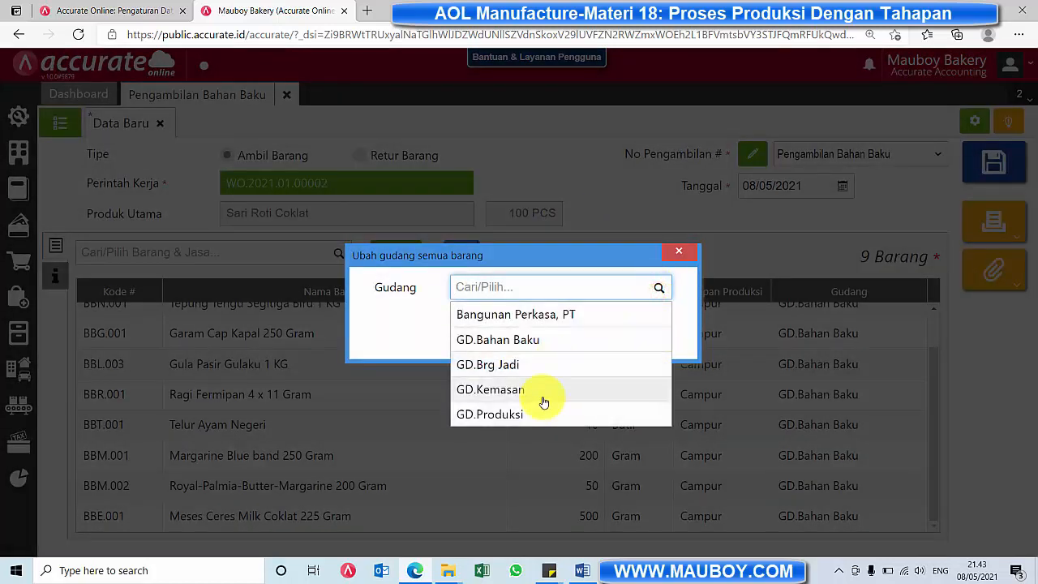
pyautogui.click(686, 256)
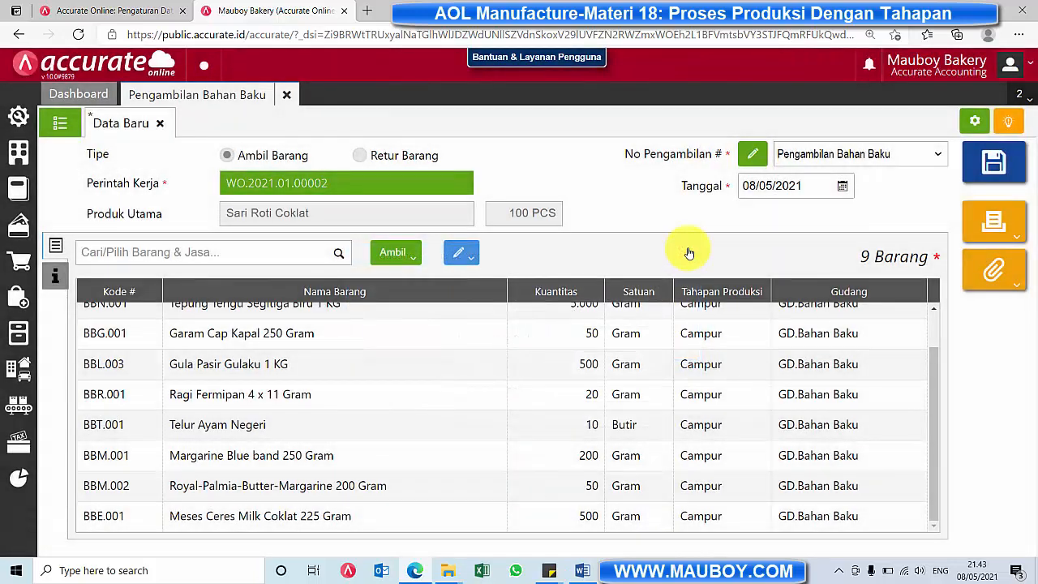
pyautogui.click(53, 276)
pyautogui.click(55, 245)
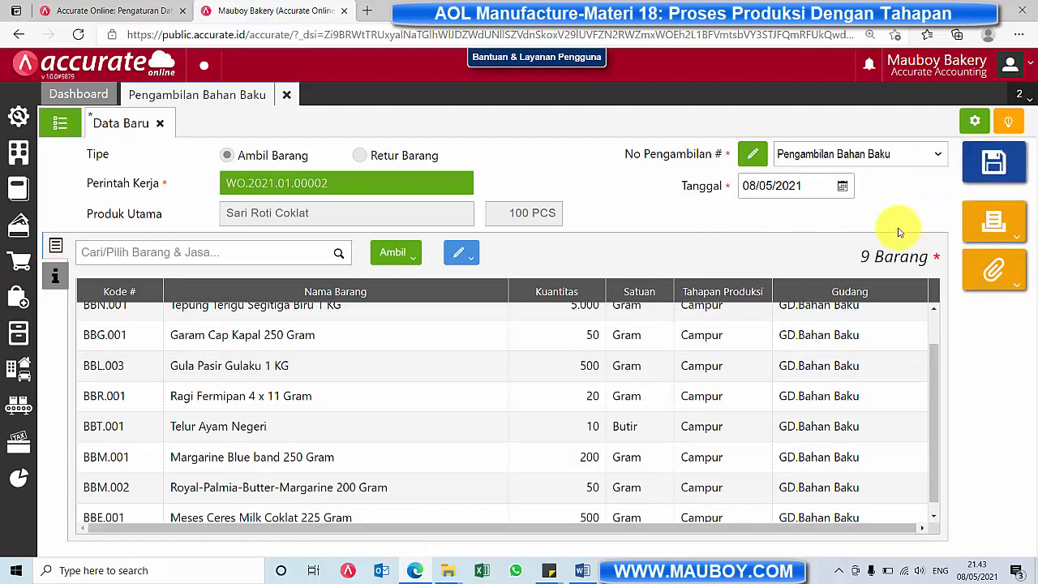
# Step: Try to save the Campur material withdrawal with the date 01/01/2021, and cancel the pending save
pyautogui.click(843, 186)
pyautogui.click(779, 210)
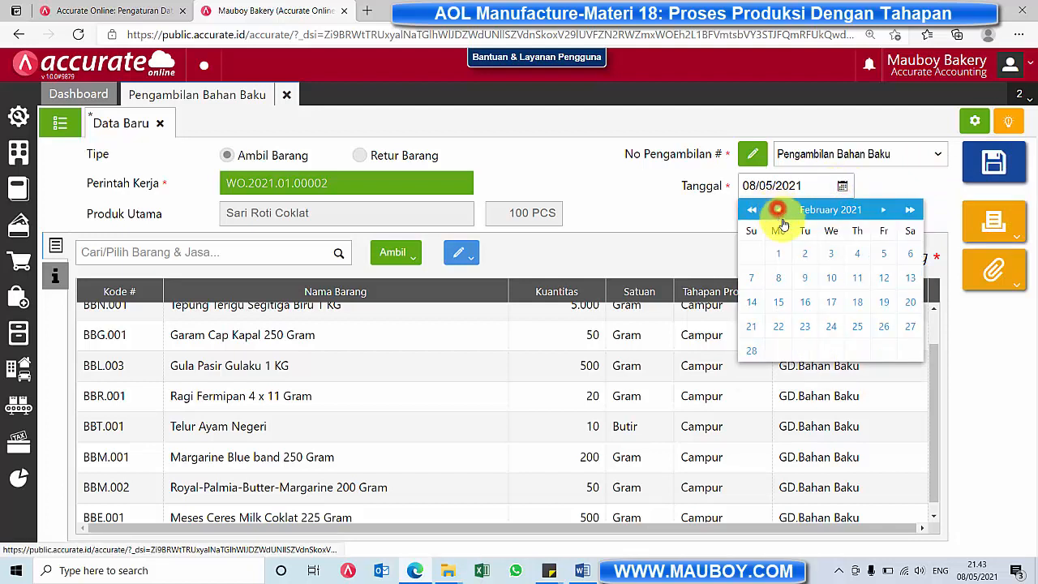
pyautogui.click(778, 211)
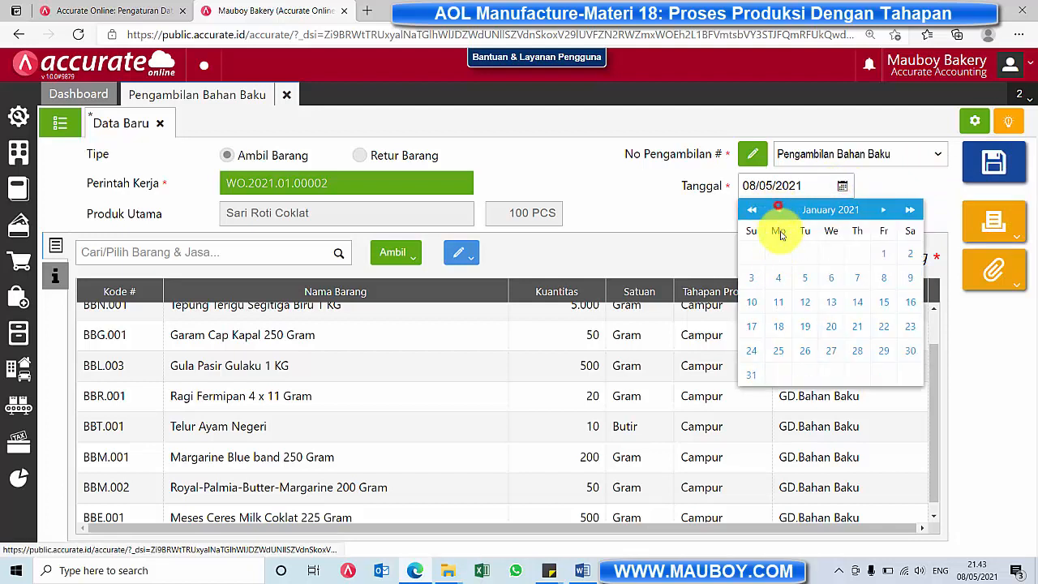
pyautogui.click(883, 254)
pyautogui.click(979, 174)
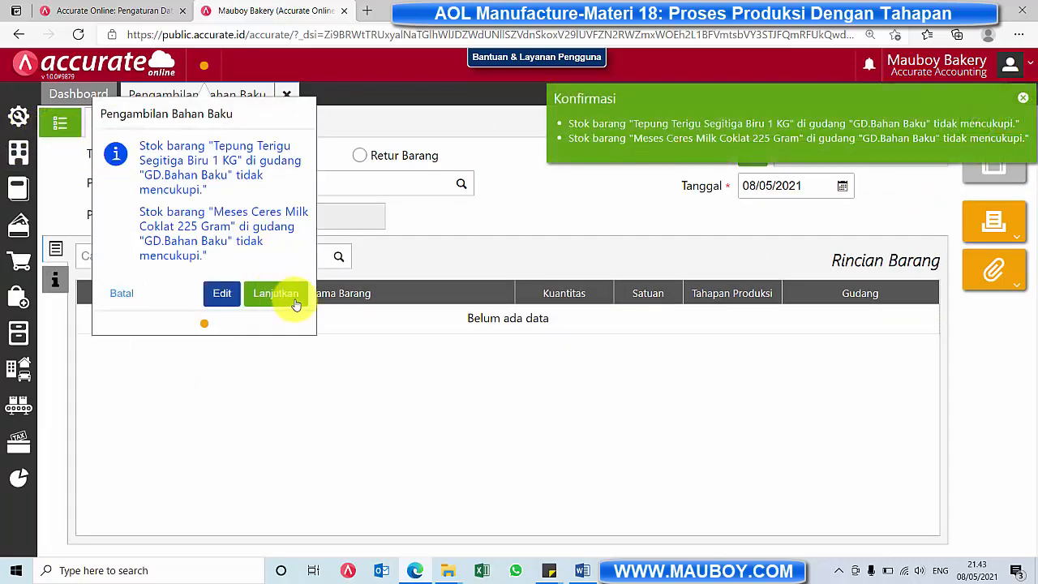
pyautogui.moveTo(159, 146); pyautogui.dragTo(280, 230)
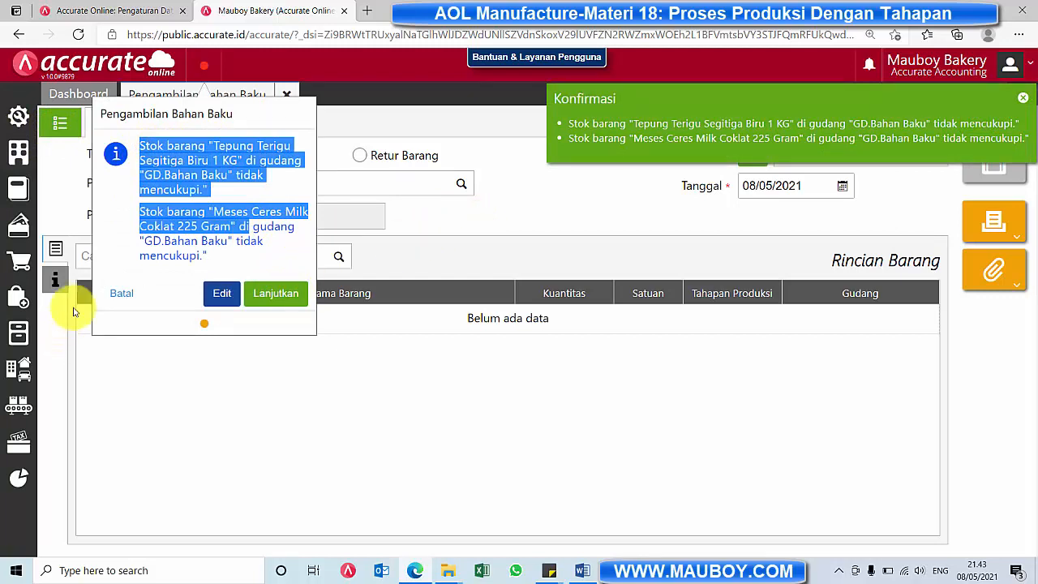
pyautogui.click(122, 293)
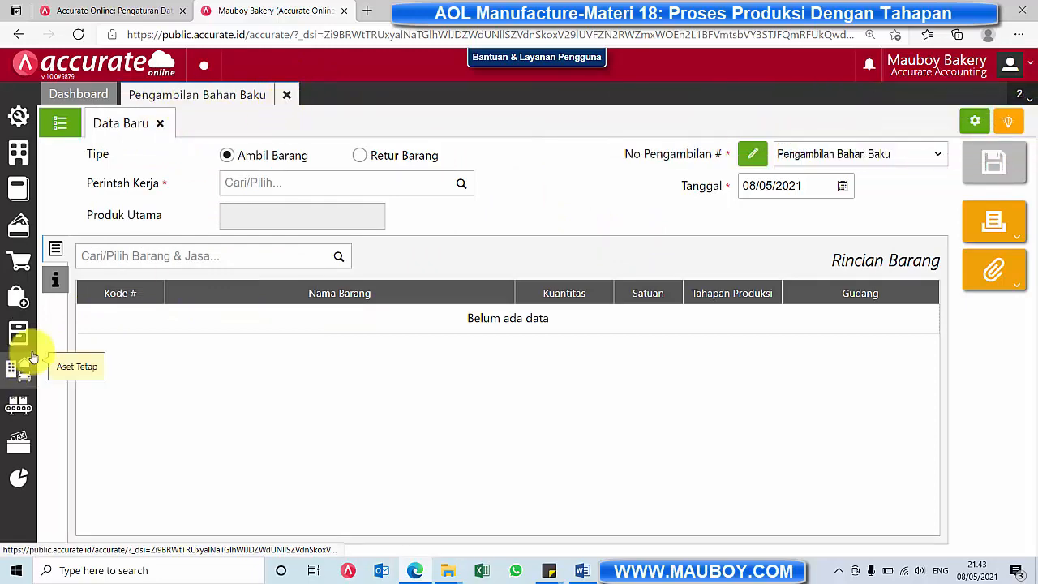
# Step: Open Pemenuhan Bahan Baku and load the data for branch Jakarta and warehouse GD.Bahan Baku
pyautogui.click(19, 403)
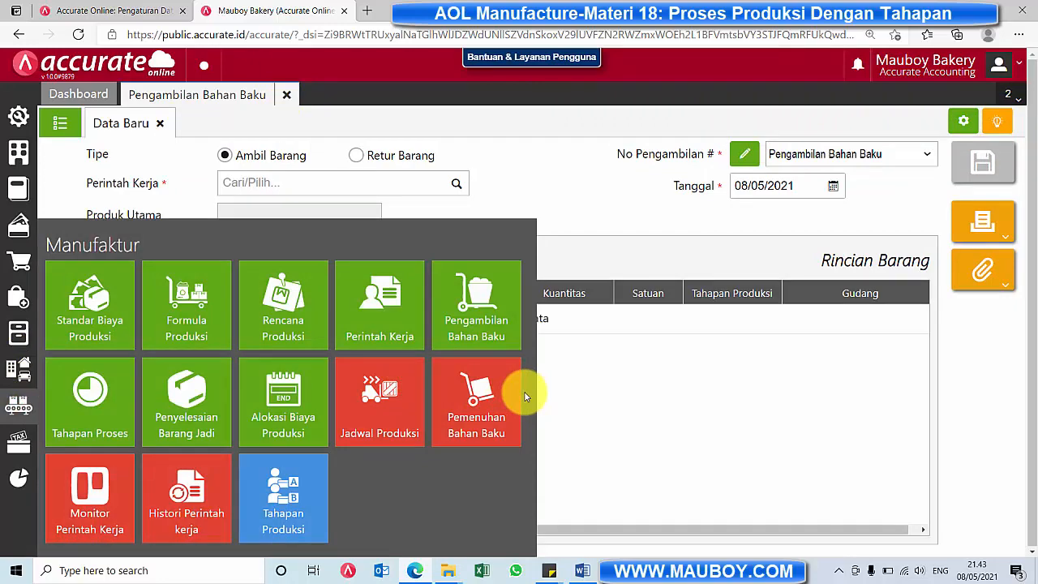
pyautogui.click(480, 405)
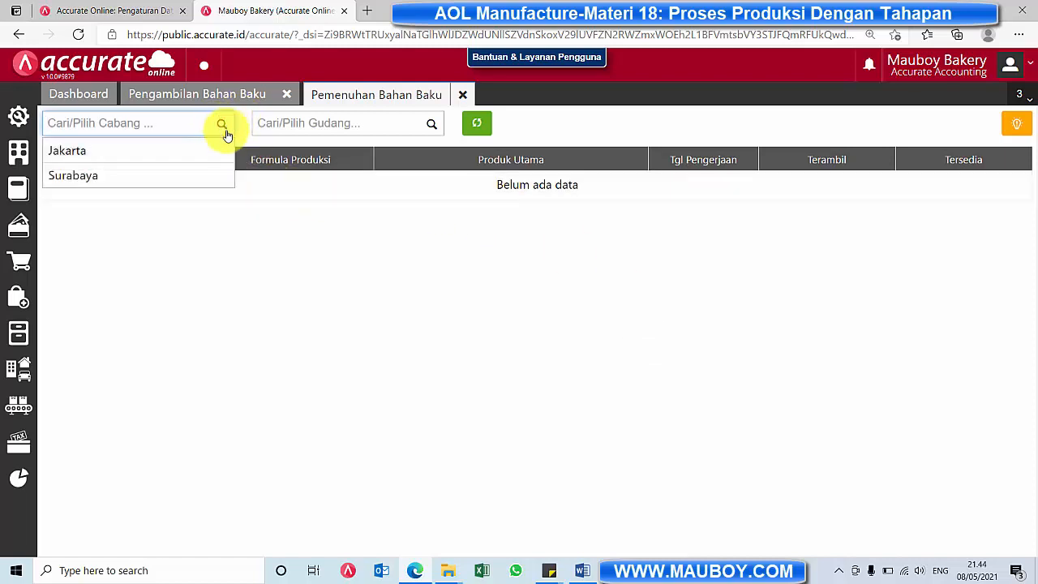
pyautogui.click(204, 150)
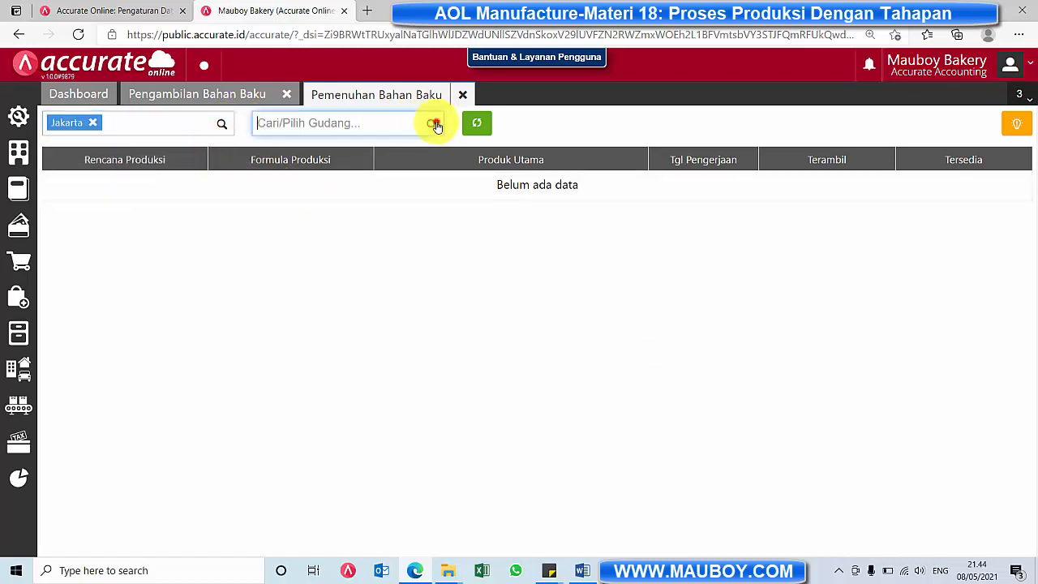
pyautogui.click(333, 226)
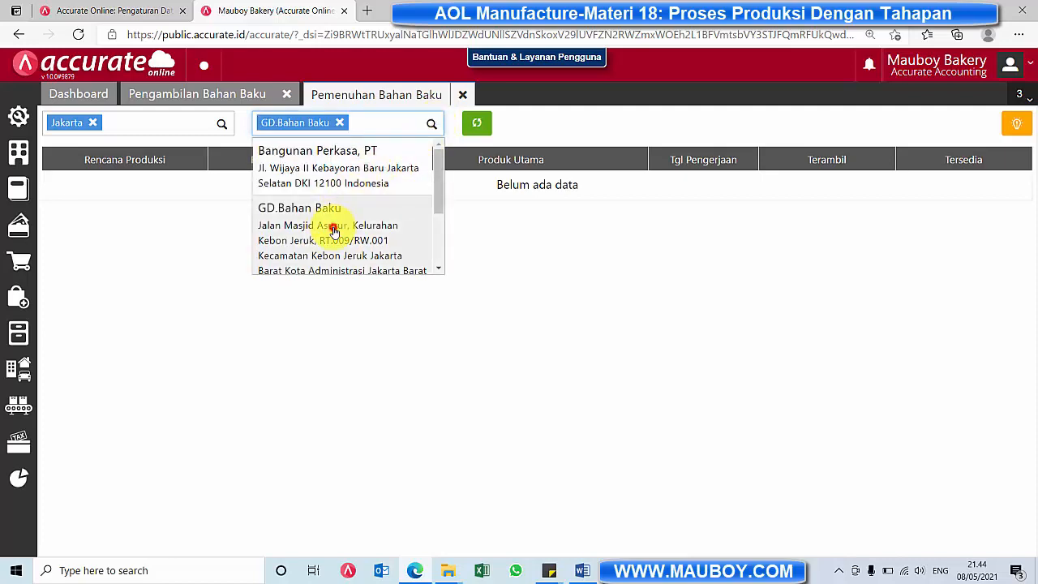
pyautogui.click(477, 127)
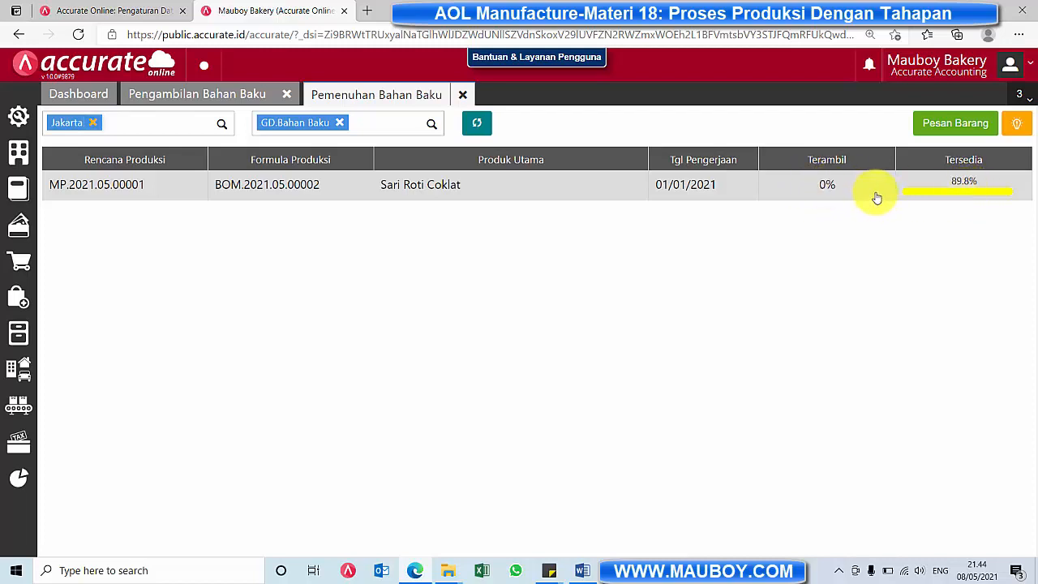
# Step: Check the Sari Roti Coklat raw material details and the linked production plan, and close the plan
pyautogui.click(580, 190)
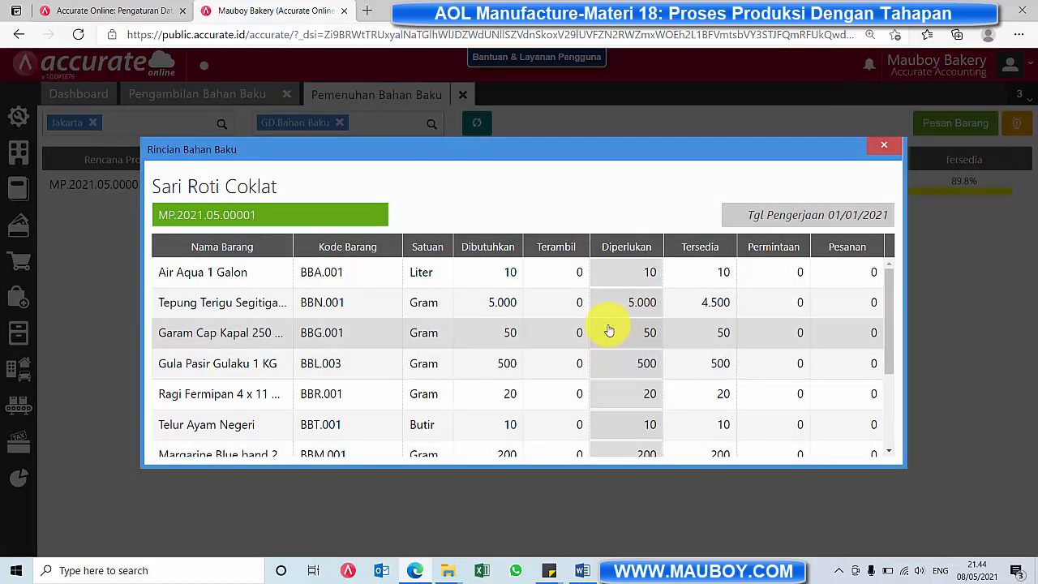
pyautogui.scroll(-3, 610, 330)
pyautogui.scroll(3, 609, 330)
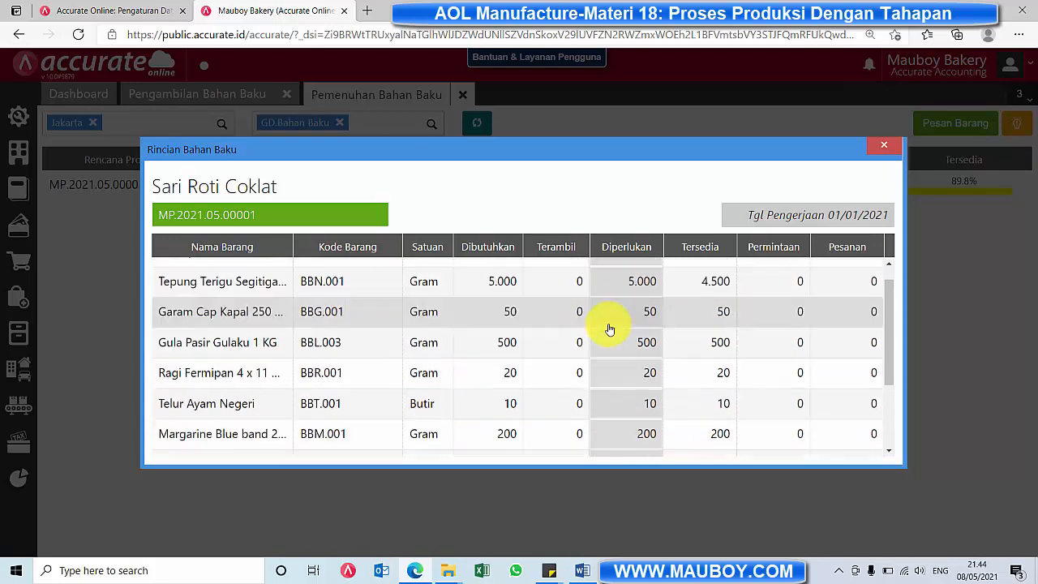
pyautogui.click(233, 223)
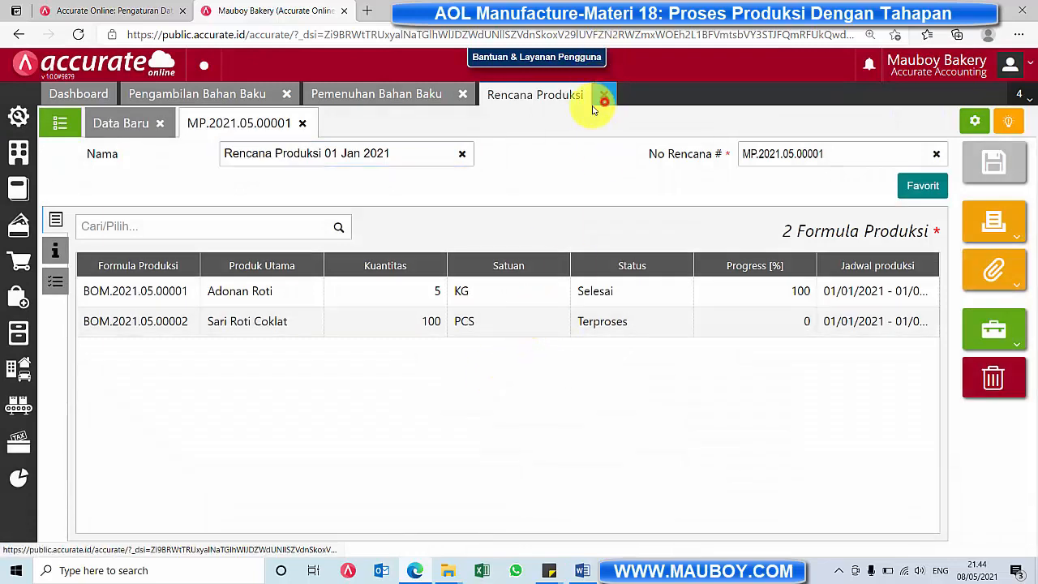
pyautogui.click(603, 98)
# Step: Compare the required and available quantities of all Sari Roti Coklat materials in Rincian Bahan Baku, and close the details
pyautogui.click(395, 186)
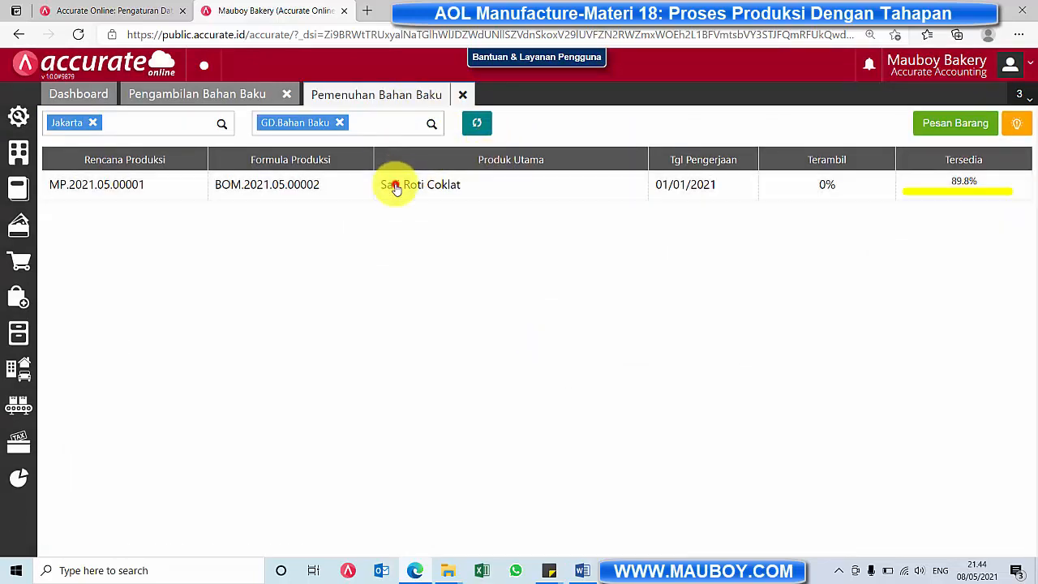
pyautogui.scroll(-1, 555, 309)
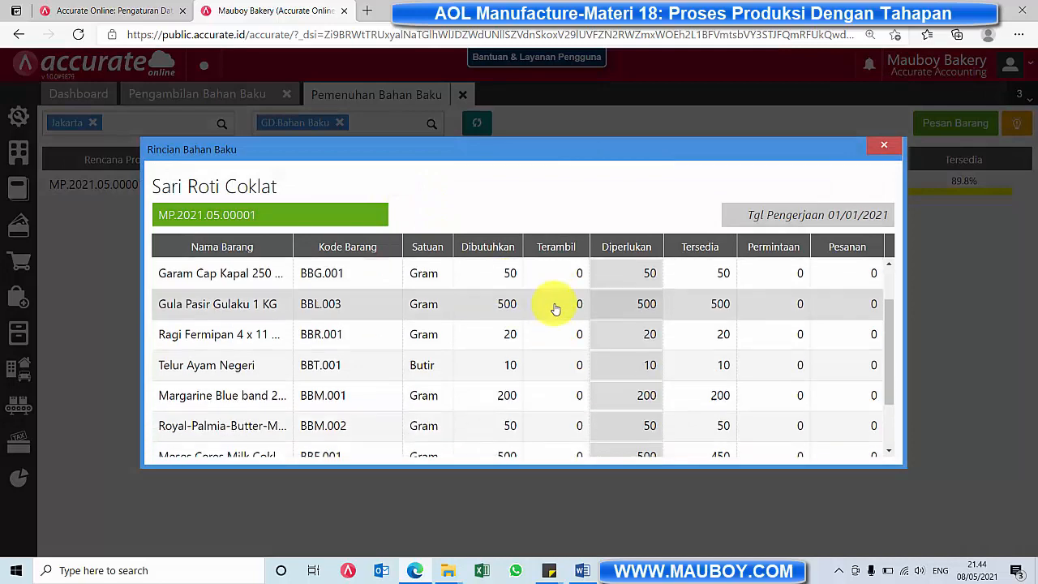
pyautogui.scroll(1, 543, 295)
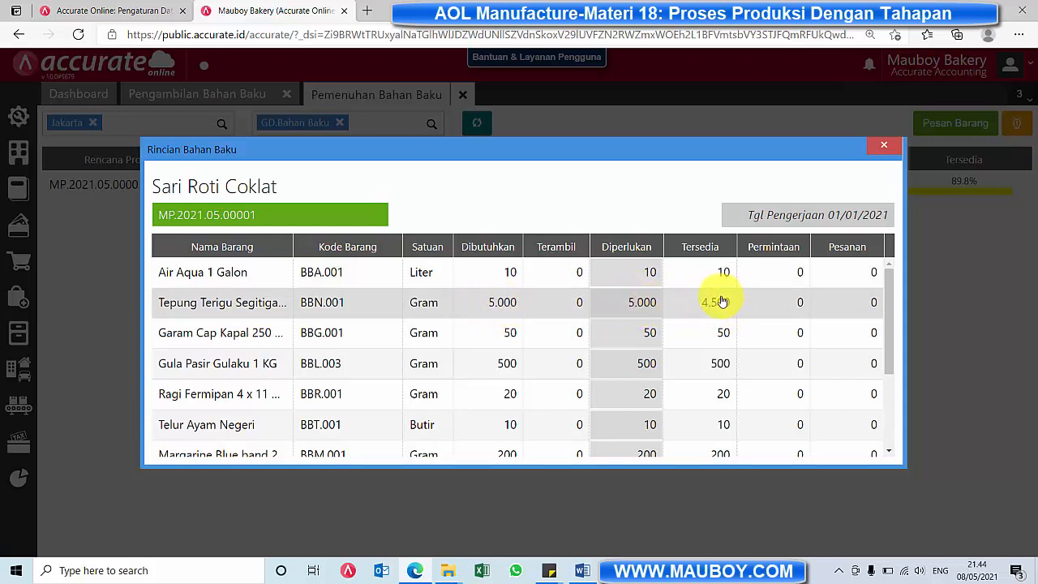
pyautogui.scroll(-1, 718, 305)
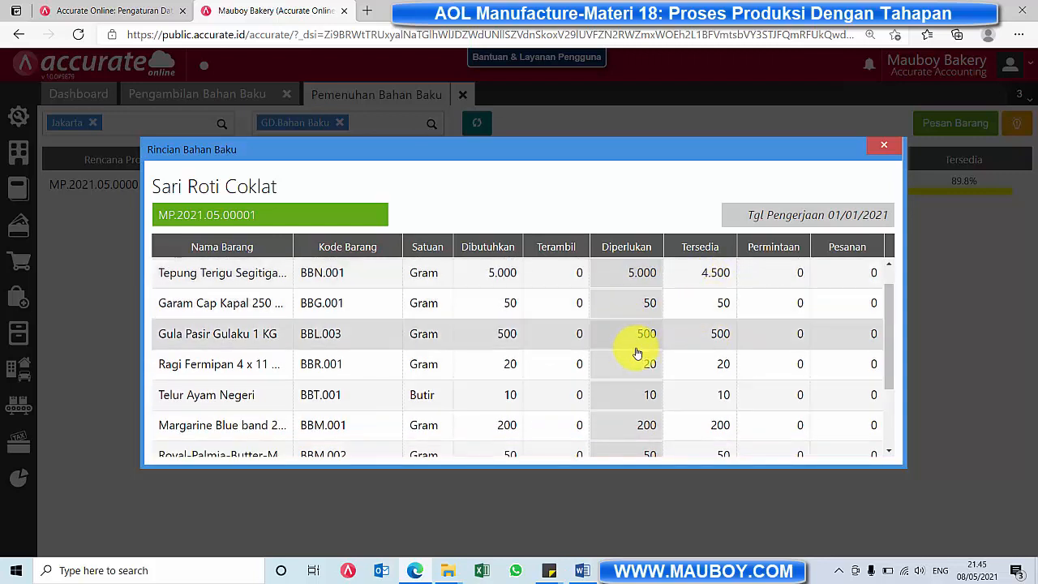
pyautogui.scroll(-3, 647, 397)
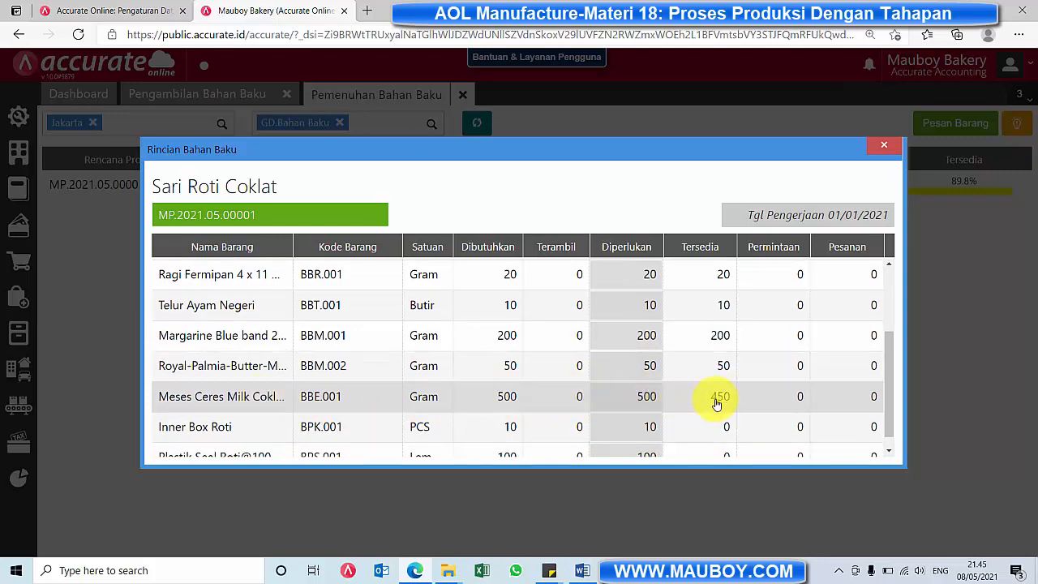
pyautogui.scroll(-1, 718, 395)
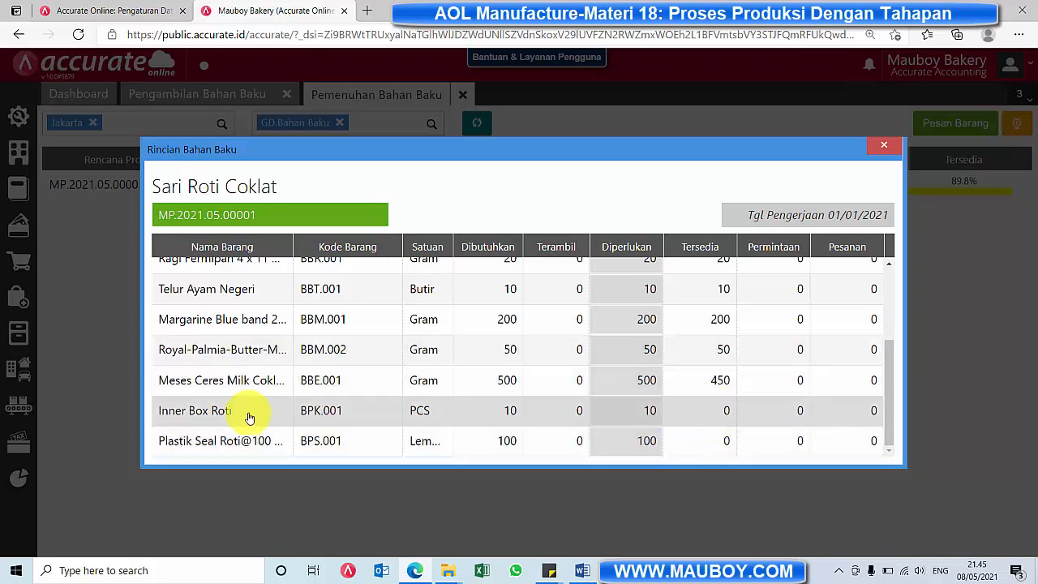
pyautogui.scroll(3, 722, 352)
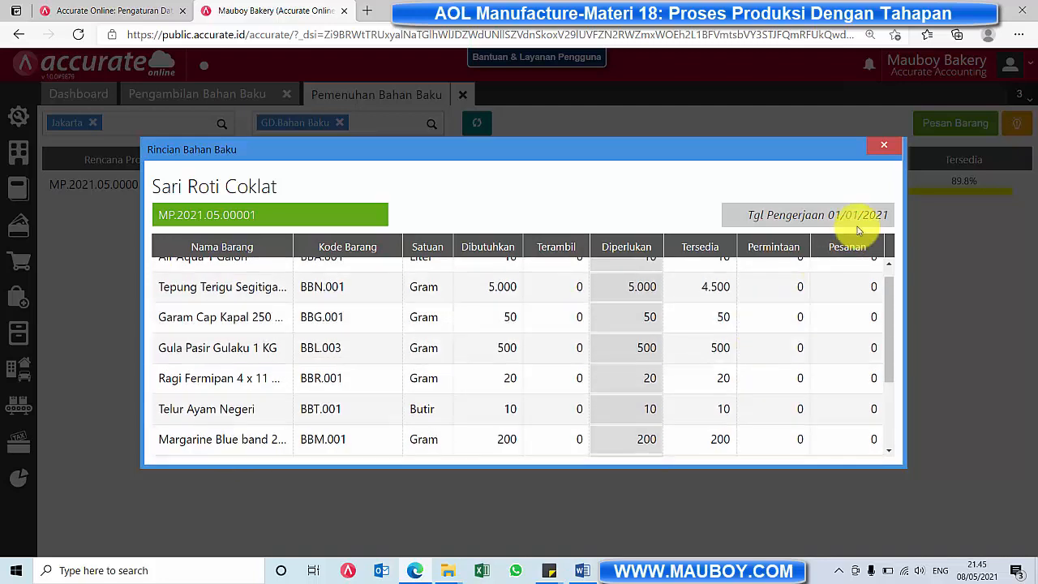
pyautogui.click(884, 147)
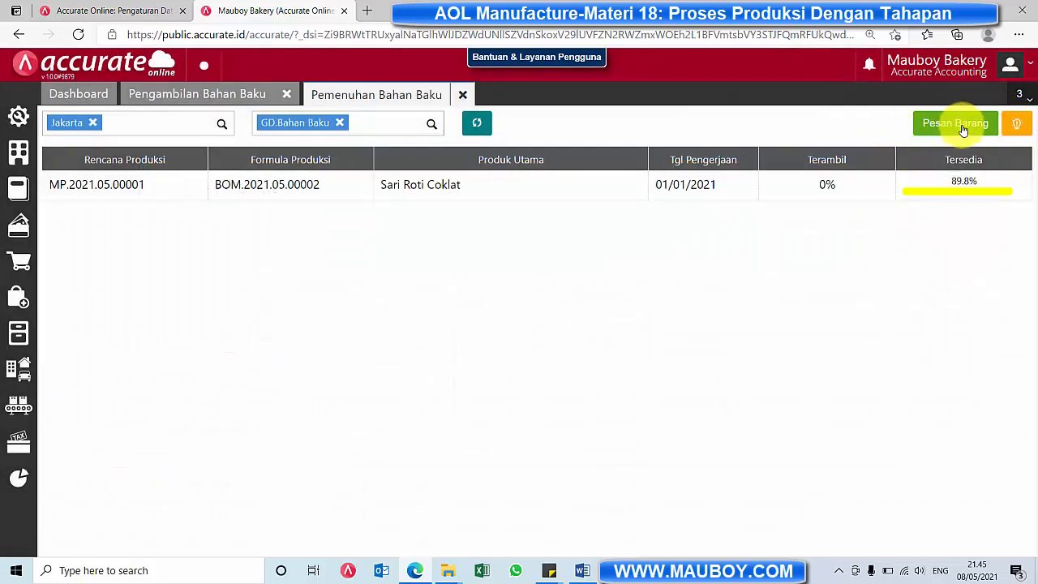
pyautogui.click(824, 188)
pyautogui.scroll(-3, 646, 319)
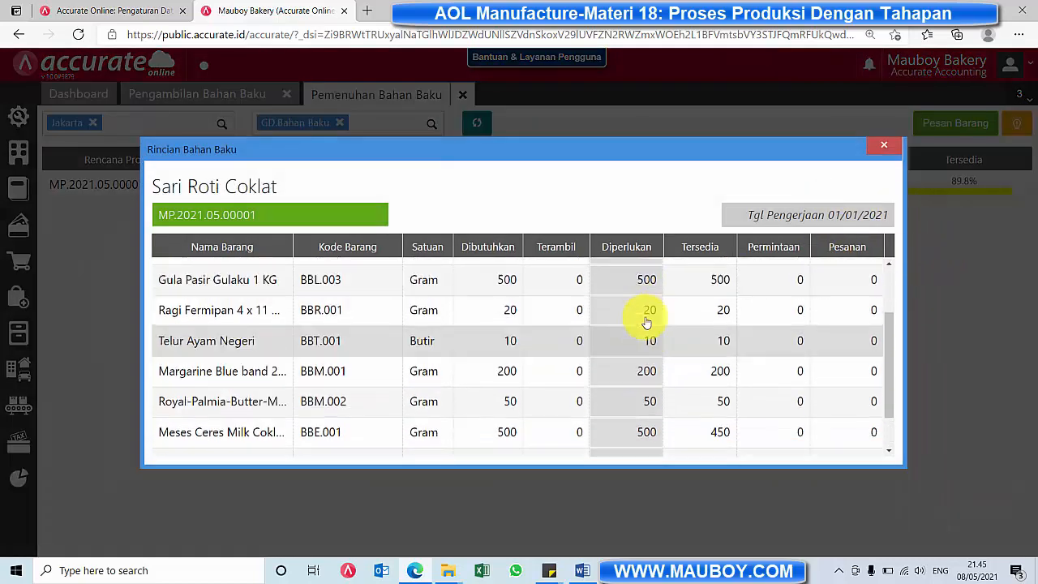
pyautogui.scroll(3, 651, 317)
pyautogui.click(892, 149)
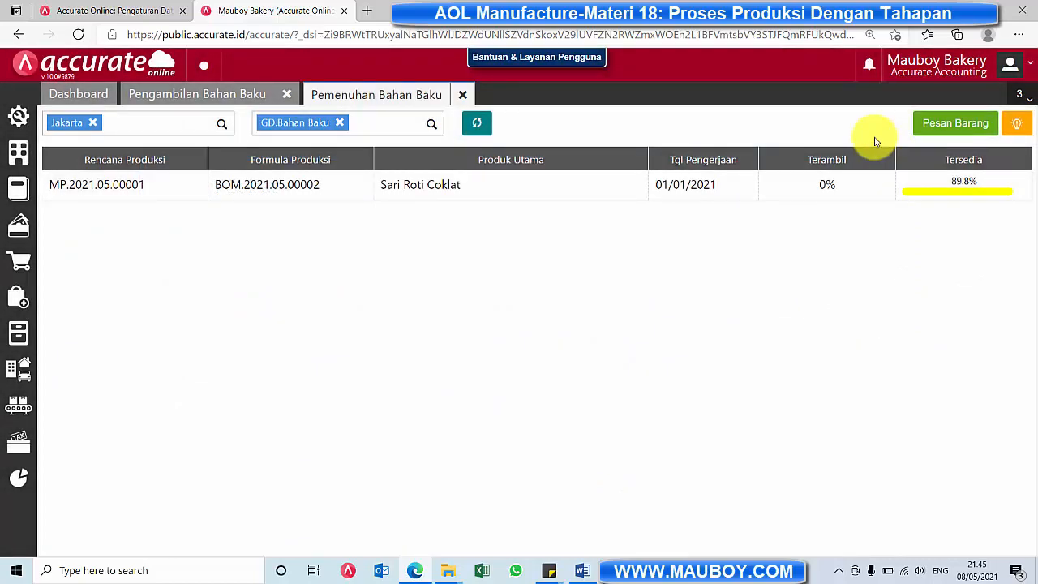
# Step: Review the short materials and the supplier selection in Barang perlu dipesan, and close the list
pyautogui.click(953, 125)
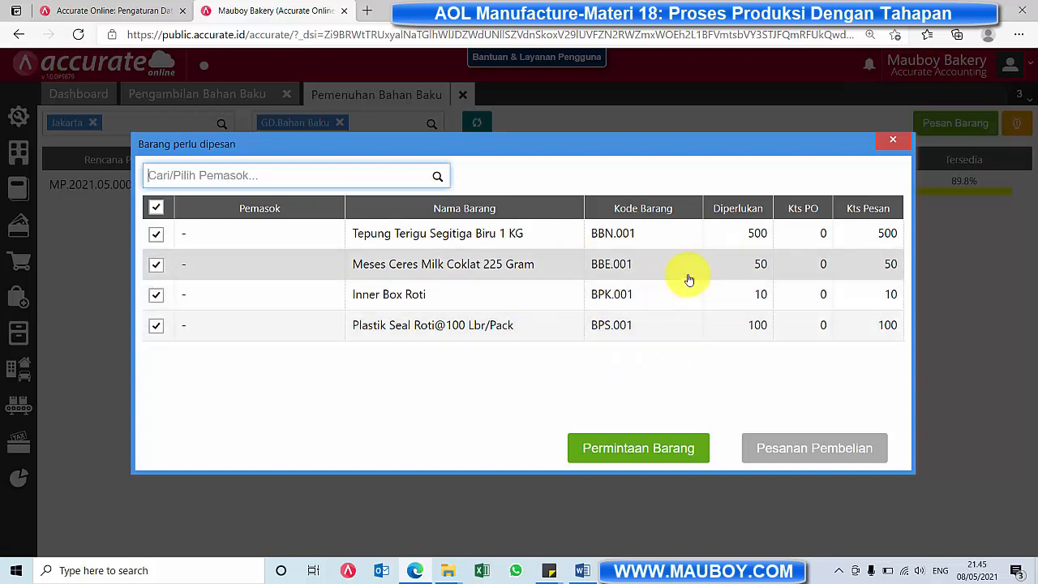
pyautogui.click(156, 206)
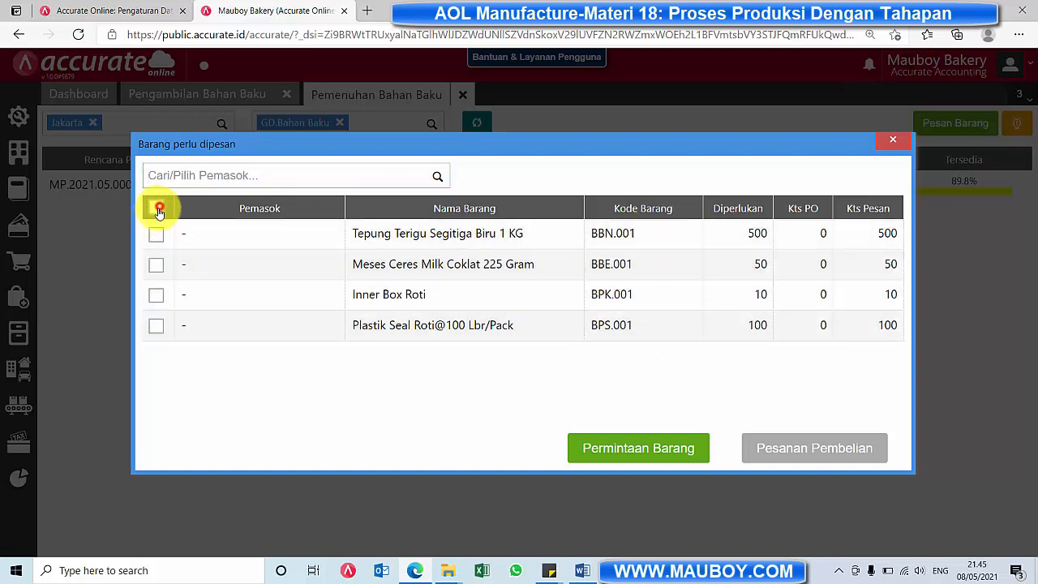
pyautogui.click(156, 207)
pyautogui.click(440, 178)
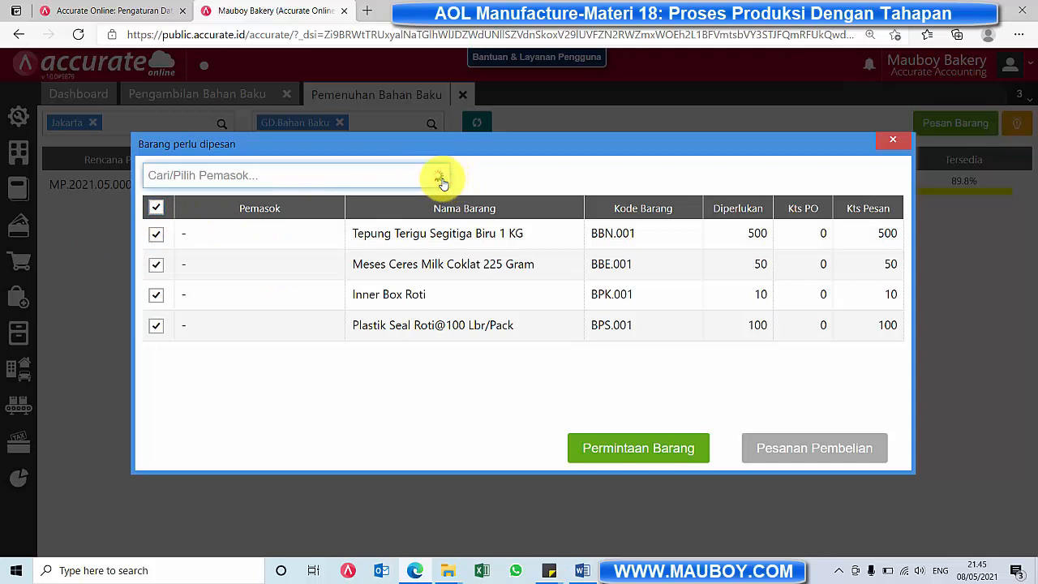
pyautogui.moveTo(447, 217); pyautogui.dragTo(522, 162)
pyautogui.click(519, 164)
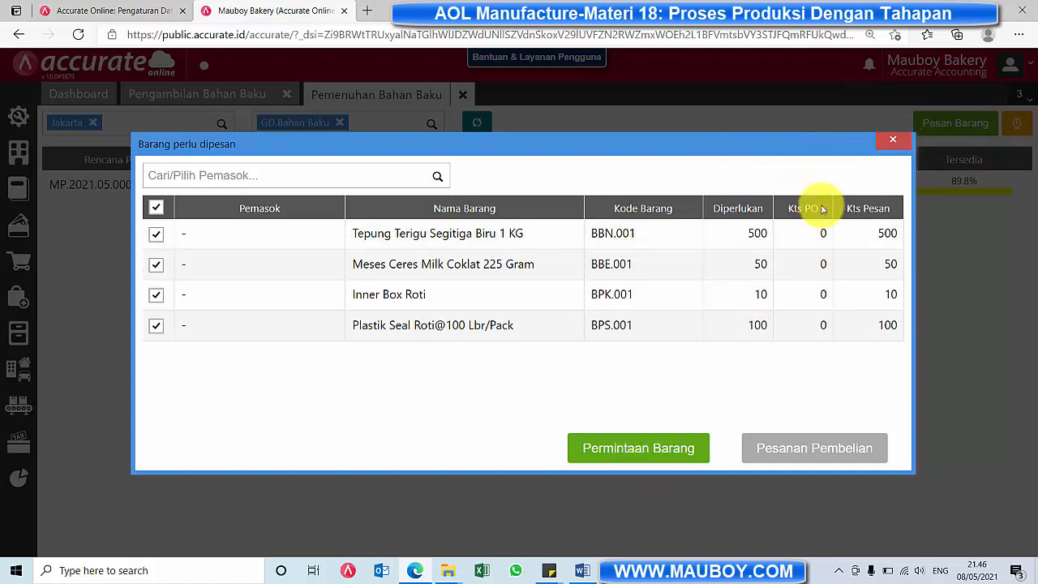
pyautogui.click(894, 144)
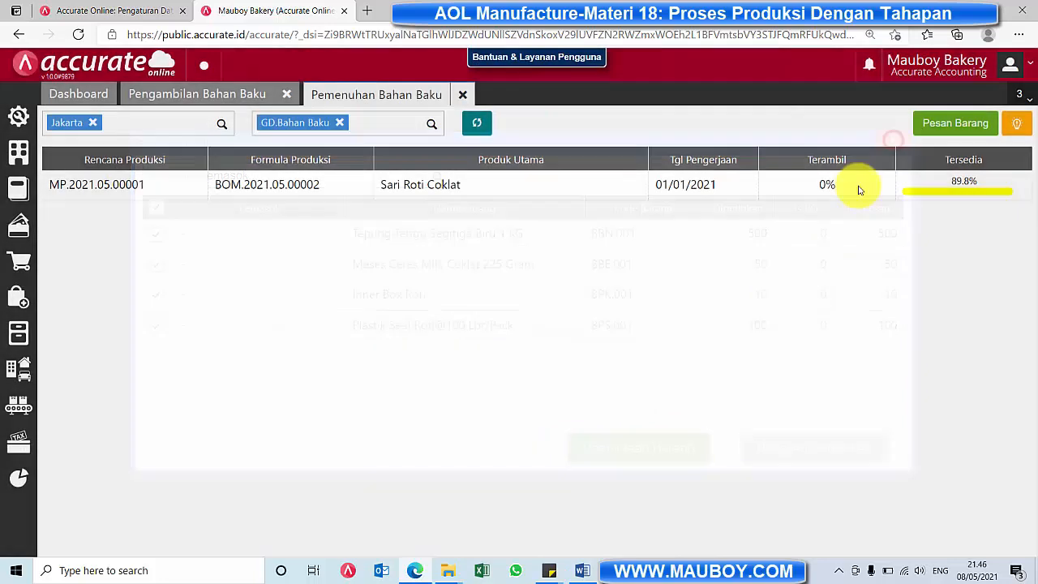
# Step: Create a Permintaan Barang of type Beli Barang from all four short materials, and widen its Nama Barang column
pyautogui.click(955, 129)
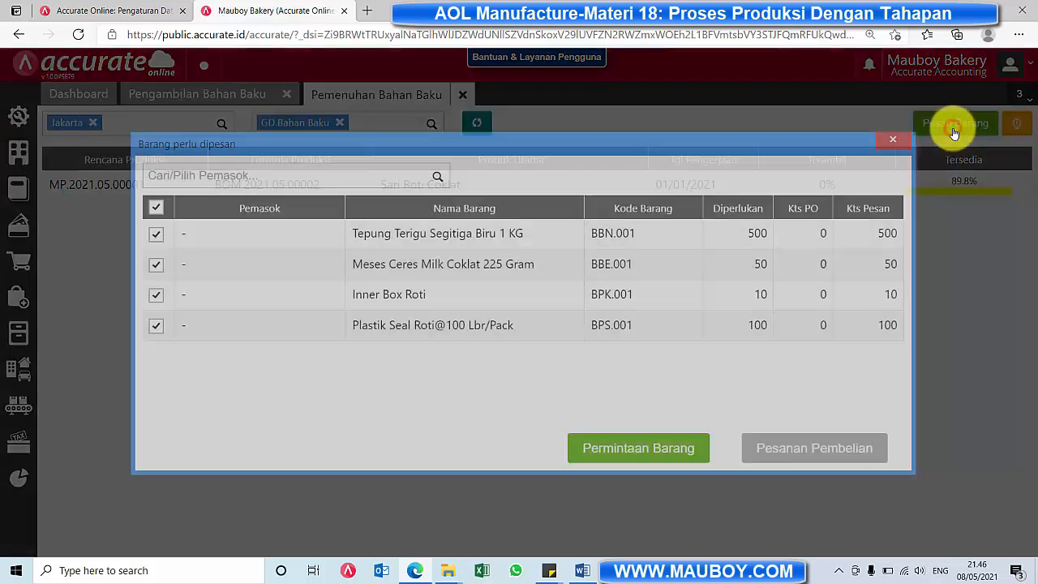
pyautogui.click(641, 450)
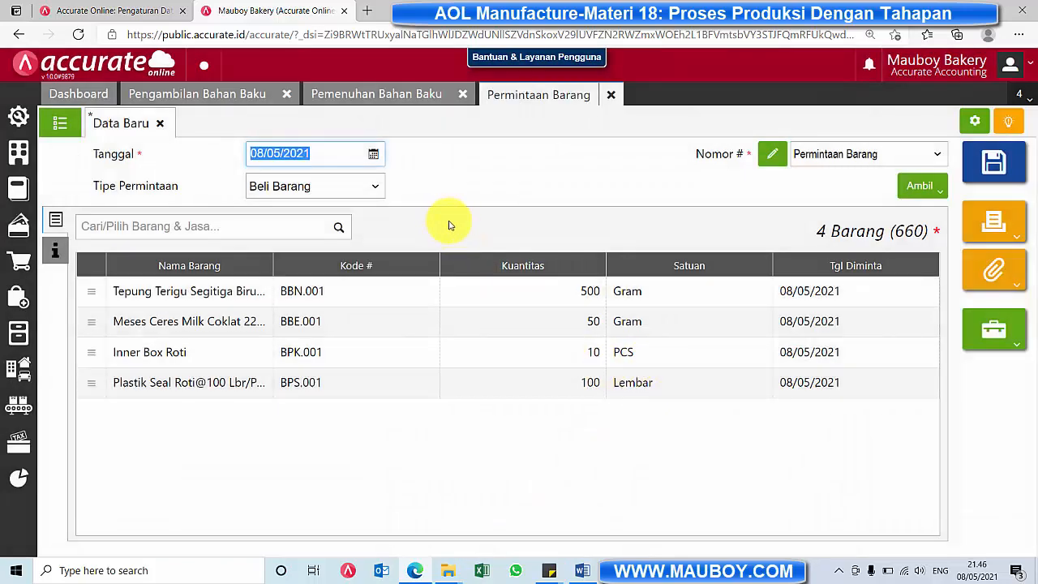
pyautogui.click(376, 187)
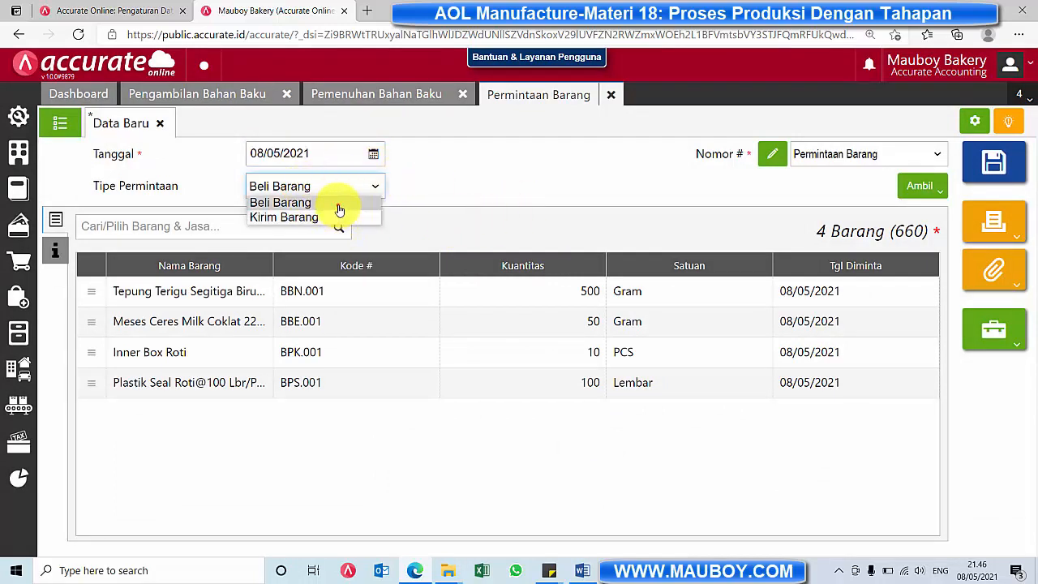
pyautogui.click(339, 210)
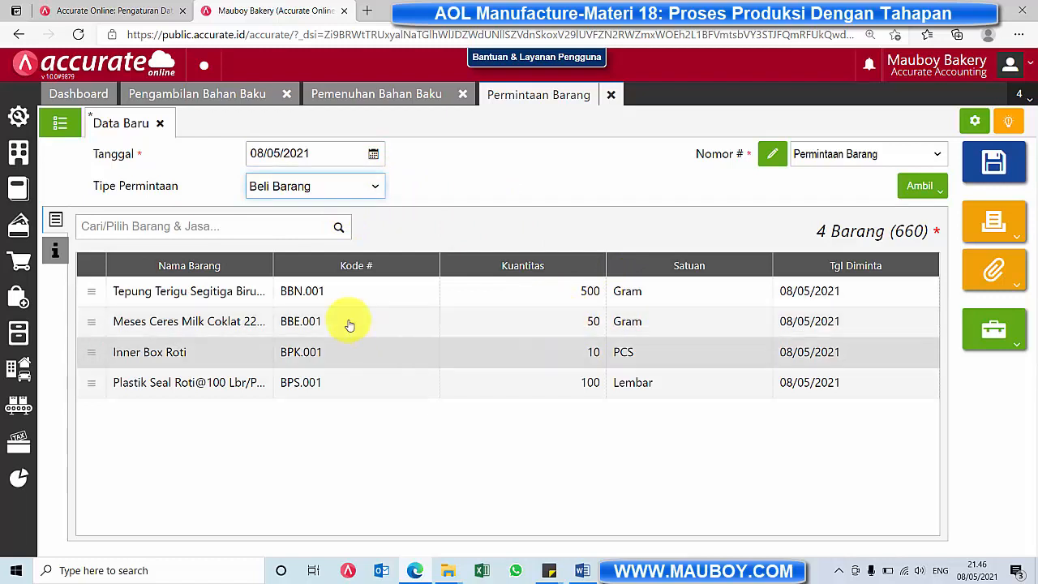
pyautogui.moveTo(270, 265); pyautogui.dragTo(329, 266)
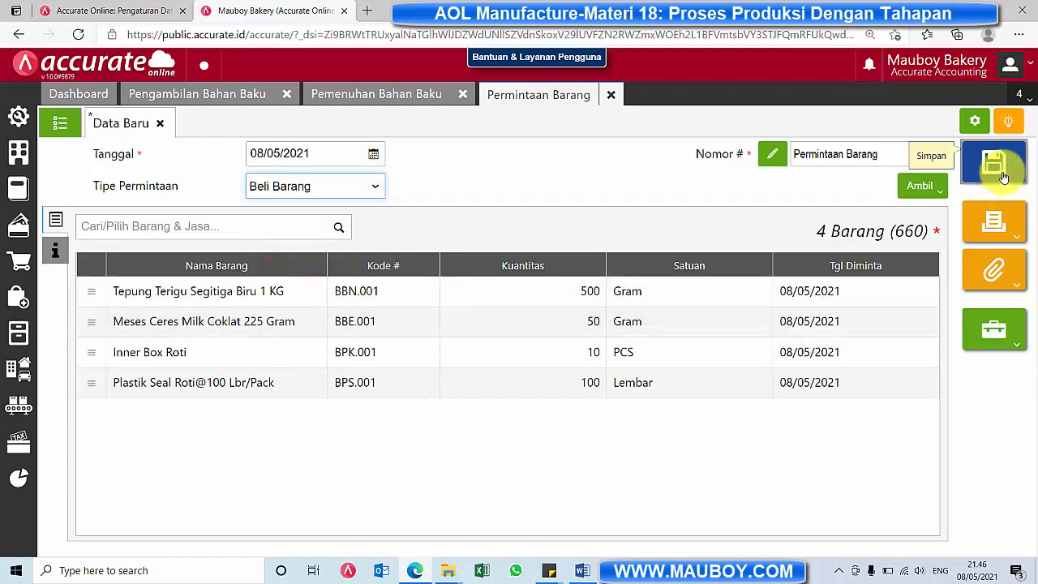
# Step: Save the Permintaan Barang for the short materials and close its form
pyautogui.click(16, 296)
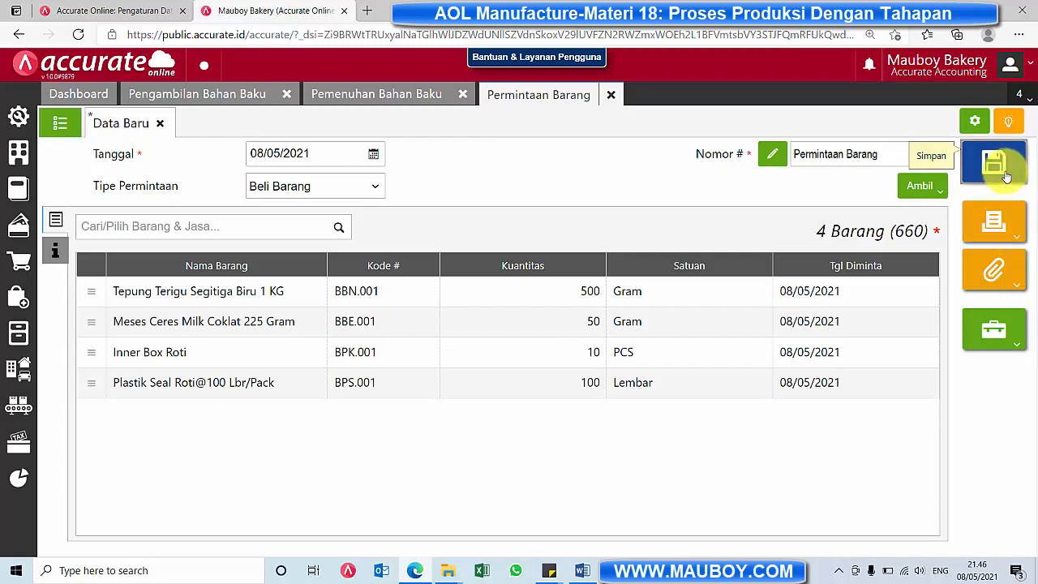
pyautogui.click(1005, 175)
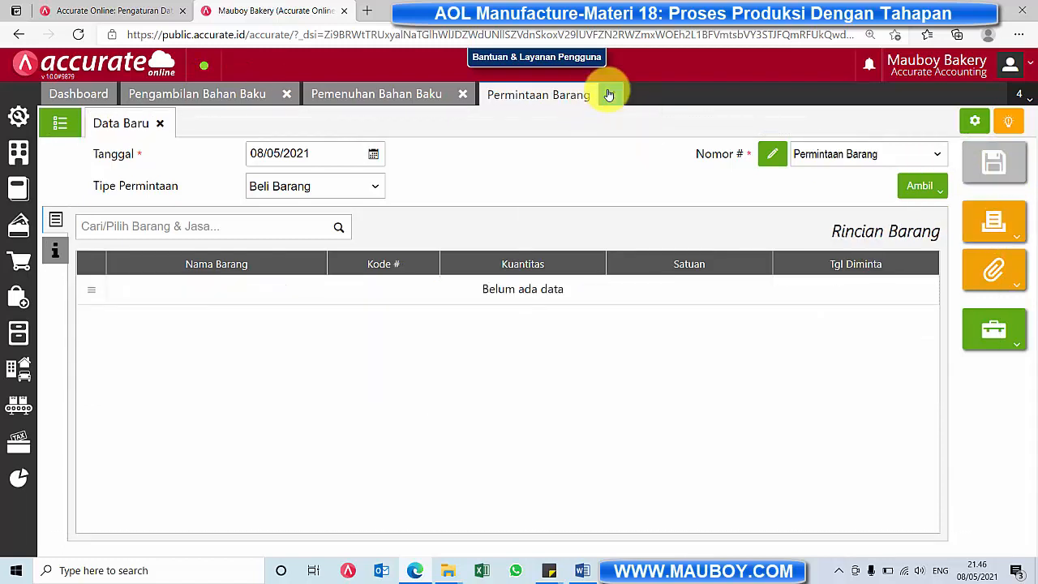
pyautogui.click(614, 97)
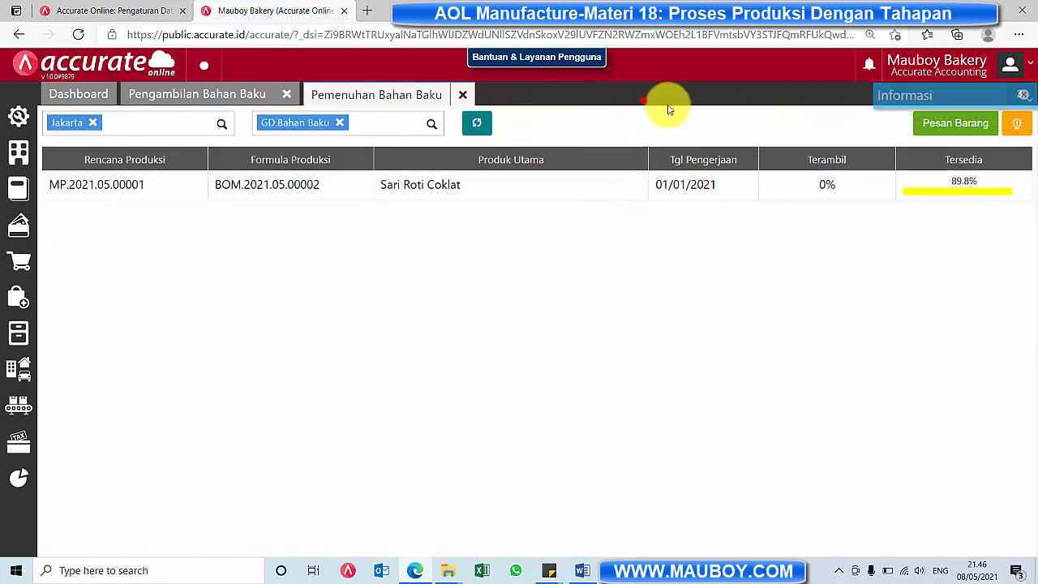
# Step: Reload Pemenuhan Bahan Baku, compare the Permintaan and Pesanan quantities of the Sari Roti Coklat materials, and close the details
pyautogui.click(485, 124)
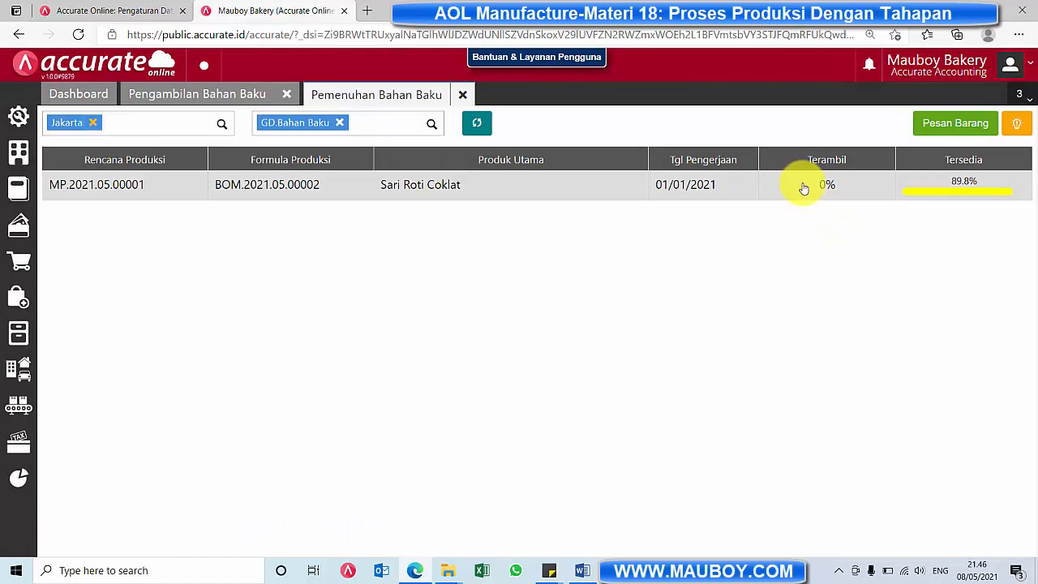
pyautogui.click(803, 186)
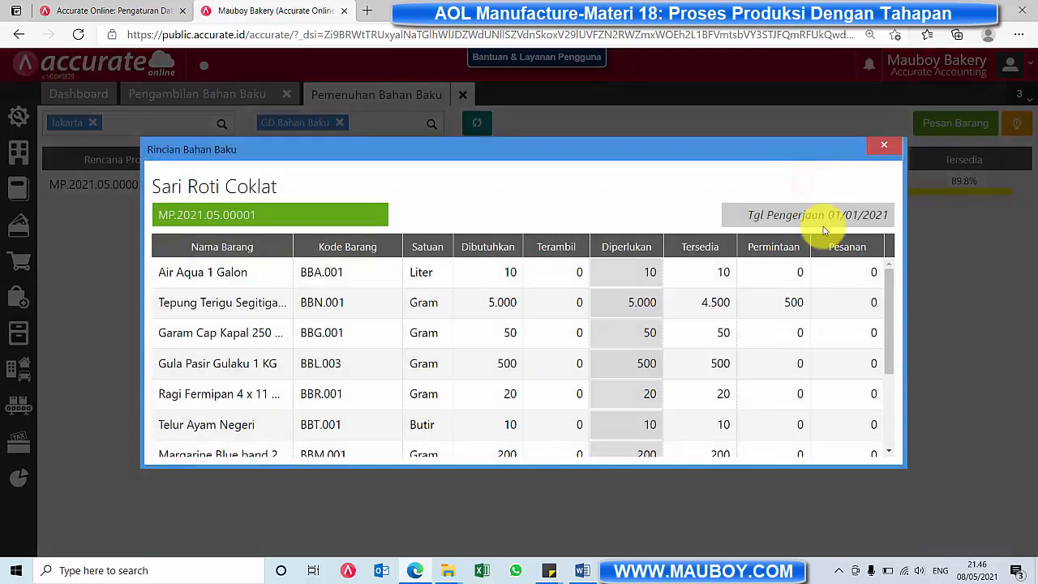
pyautogui.scroll(-3, 787, 366)
pyautogui.scroll(3, 787, 371)
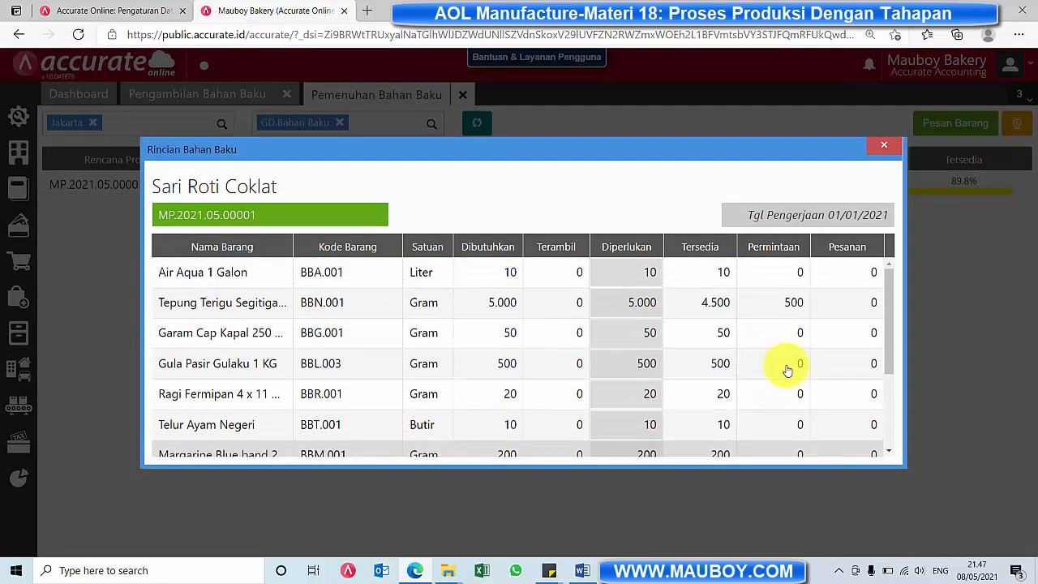
pyautogui.scroll(-3, 794, 310)
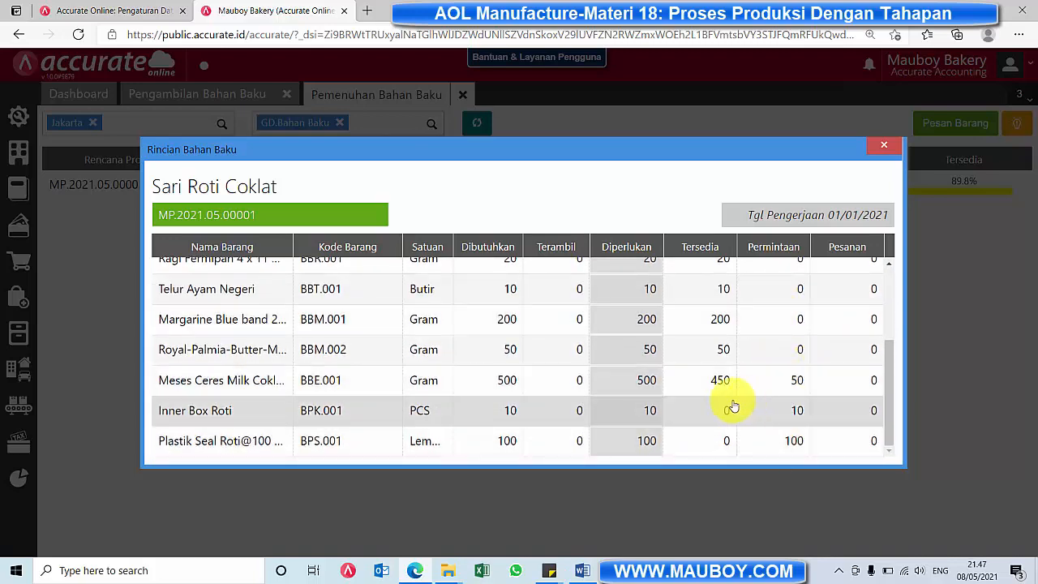
pyautogui.scroll(3, 763, 352)
pyautogui.scroll(-3, 803, 430)
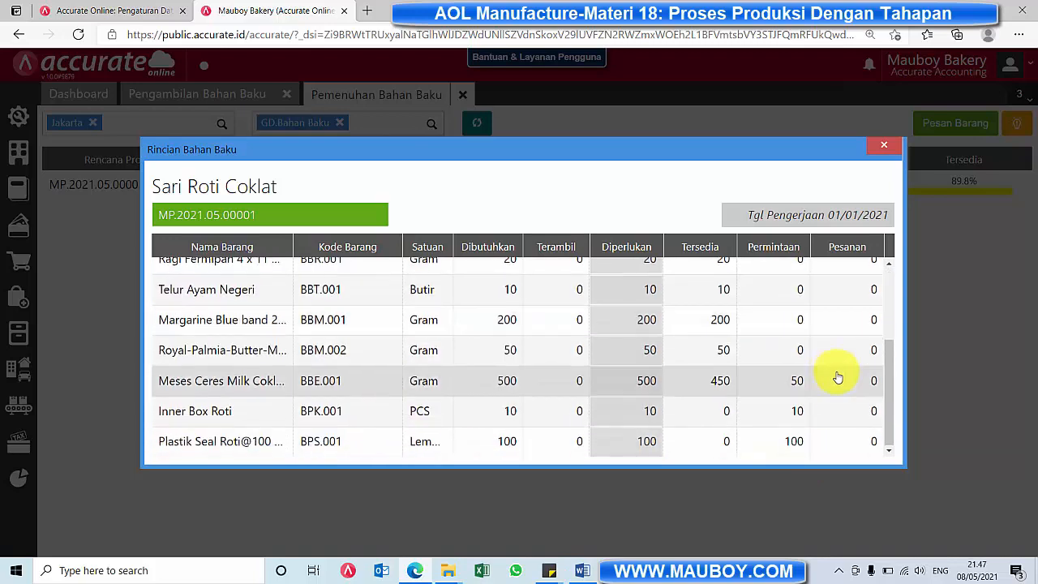
pyautogui.scroll(3, 851, 389)
pyautogui.scroll(-2, 850, 287)
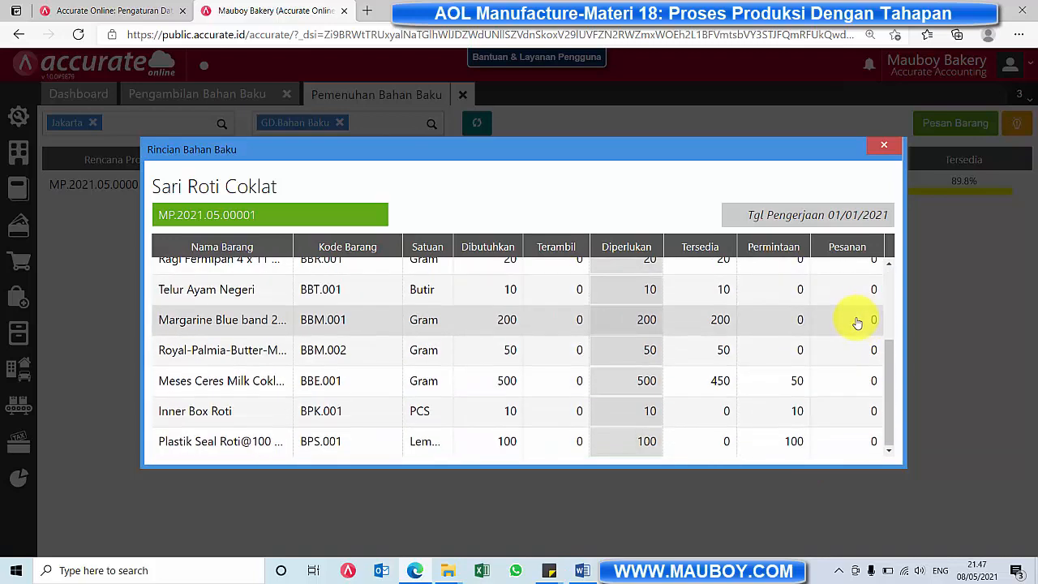
pyautogui.scroll(3, 857, 320)
pyautogui.scroll(-3, 857, 320)
pyautogui.scroll(3, 860, 332)
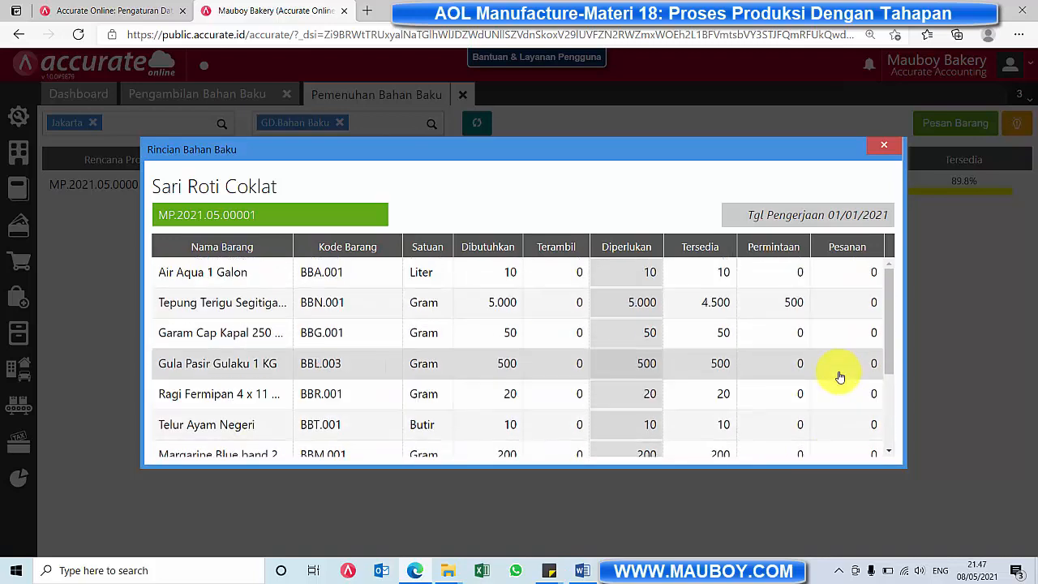
pyautogui.scroll(-3, 848, 278)
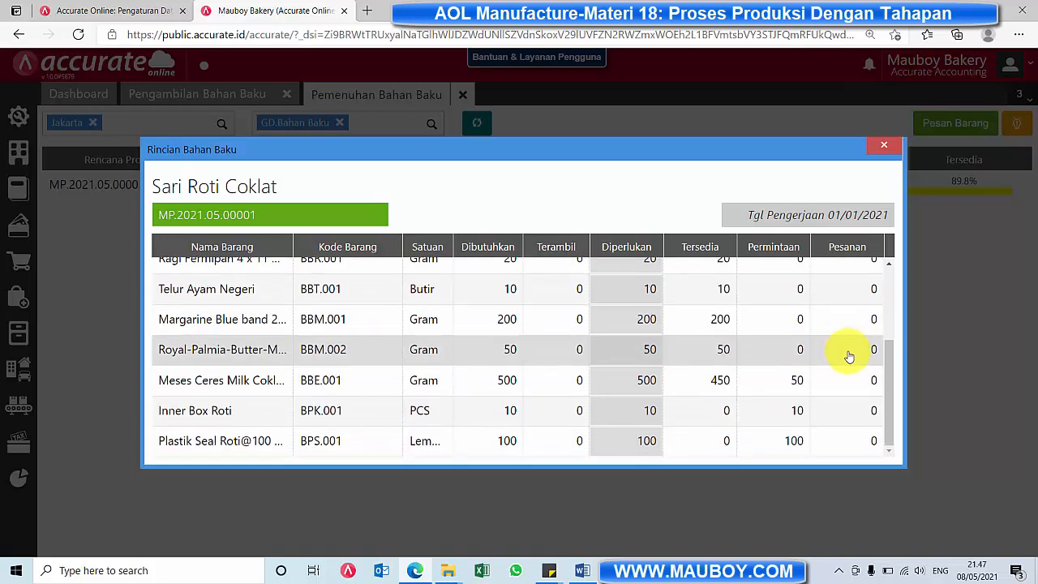
pyautogui.scroll(3, 852, 340)
pyautogui.click(884, 146)
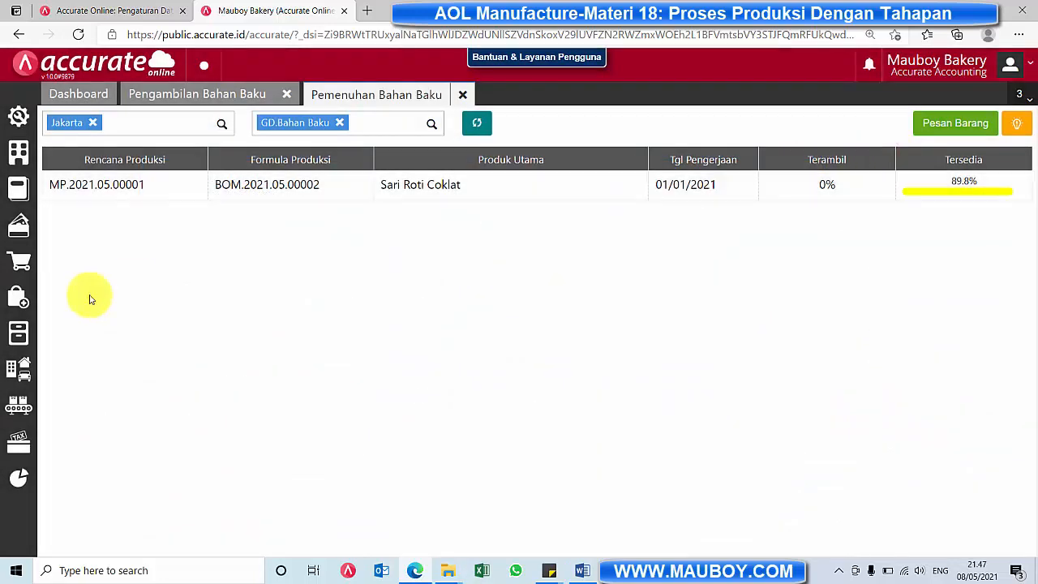
# Step: Start a new Pesanan Pembelian with Glodok Elektronik as the supplier
pyautogui.click(15, 300)
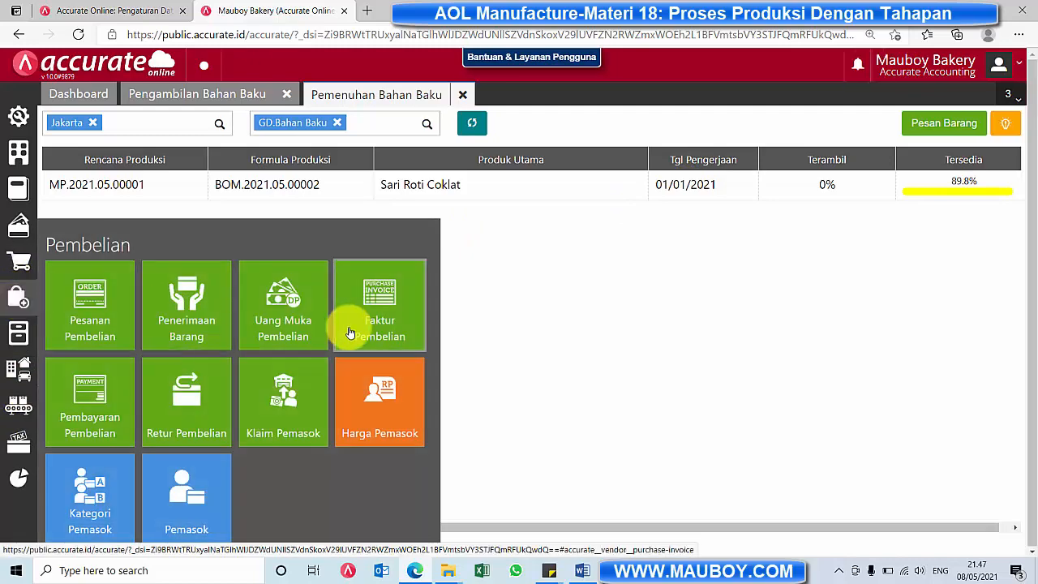
pyautogui.click(100, 318)
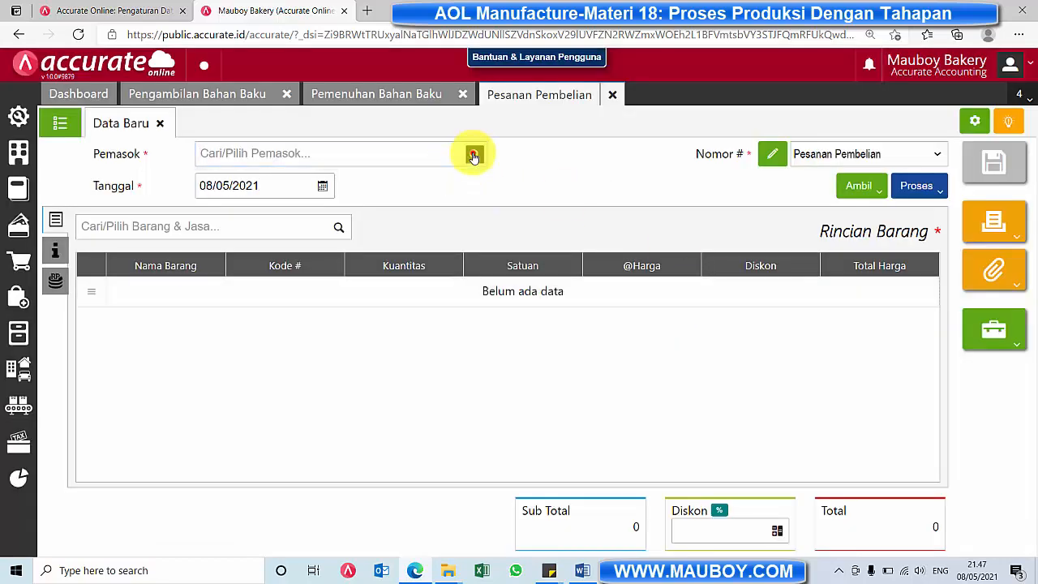
pyautogui.click(474, 154)
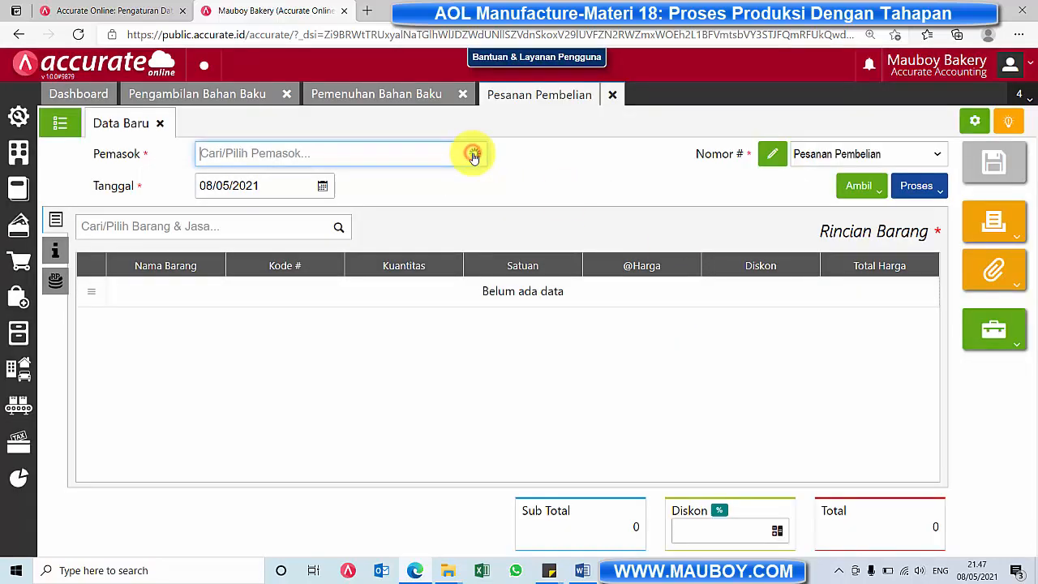
pyautogui.scroll(-1, 339, 233)
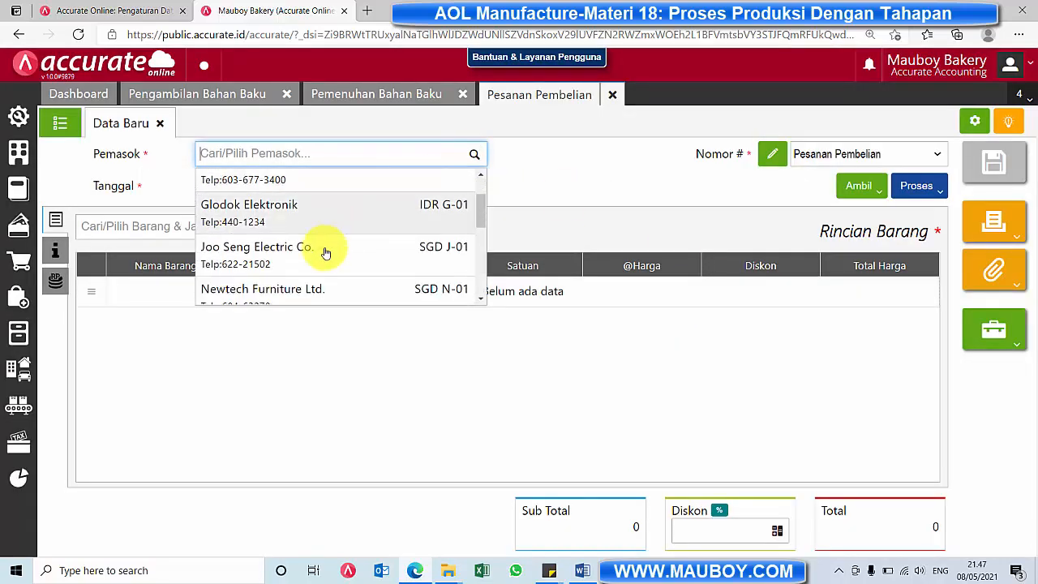
pyautogui.click(283, 207)
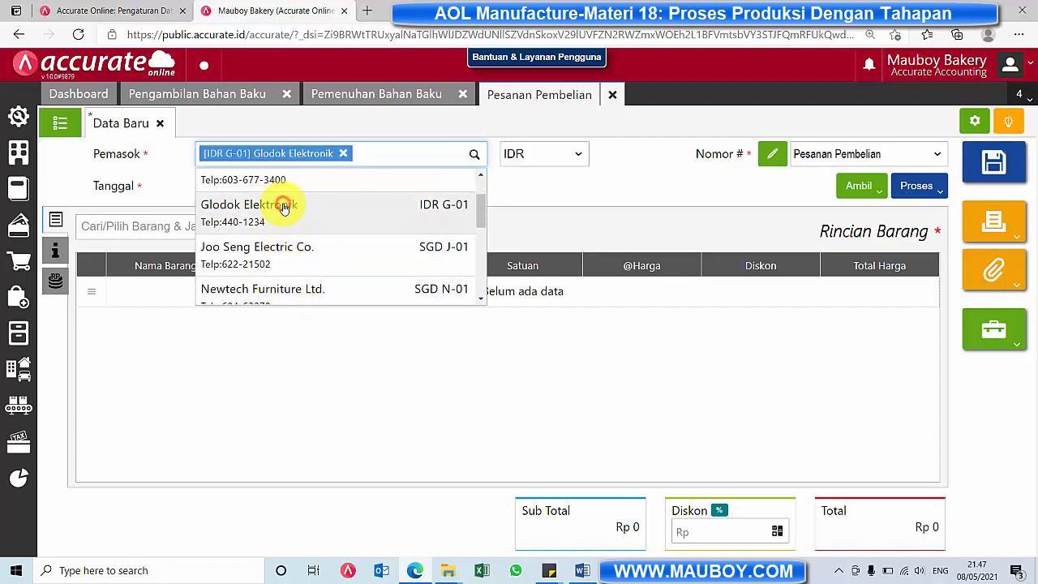
# Step: Copy all four items from the saved Permintaan Barang into the purchase order
pyautogui.click(867, 192)
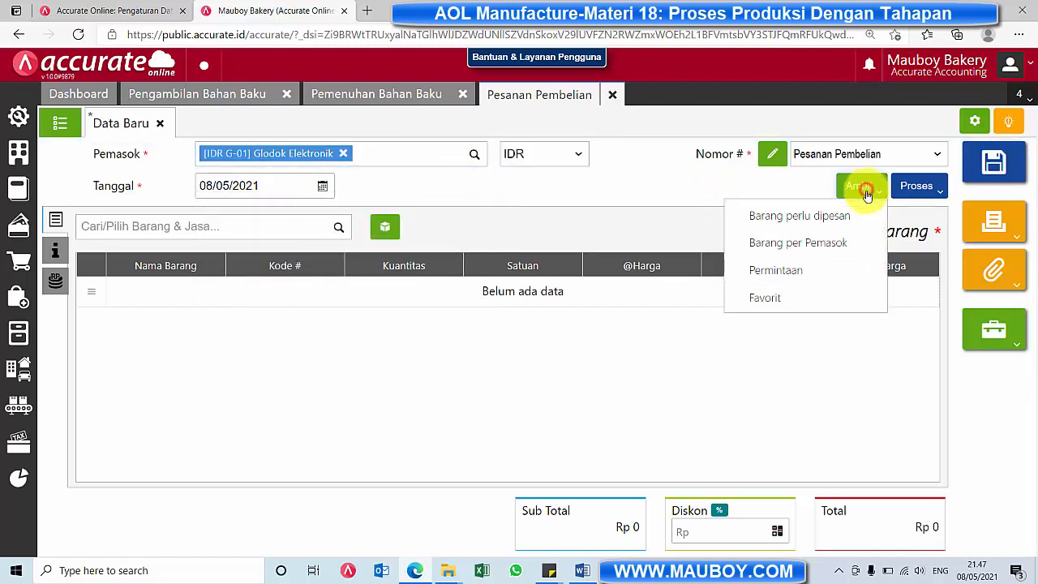
pyautogui.click(773, 277)
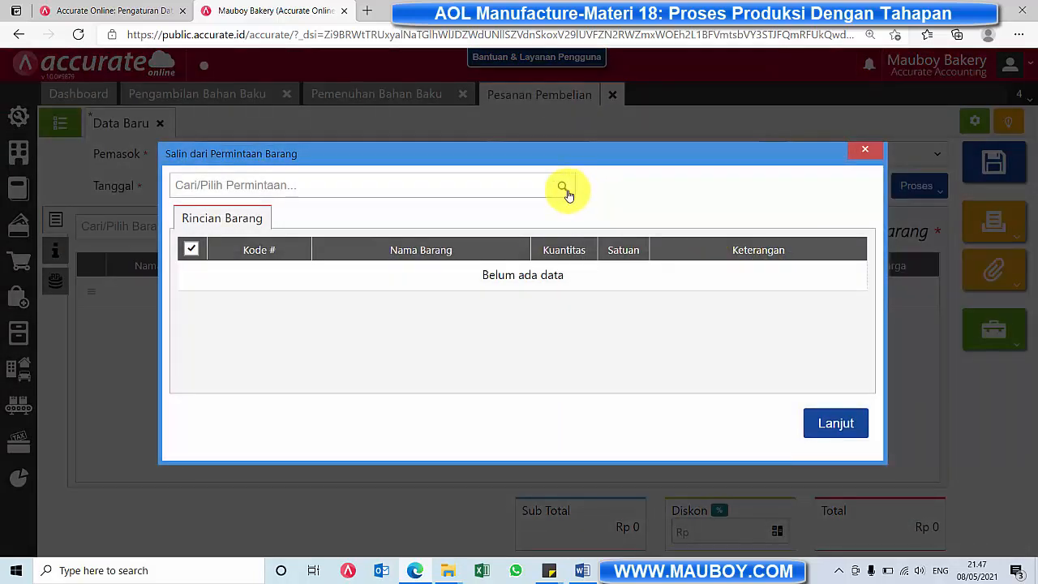
pyautogui.click(564, 189)
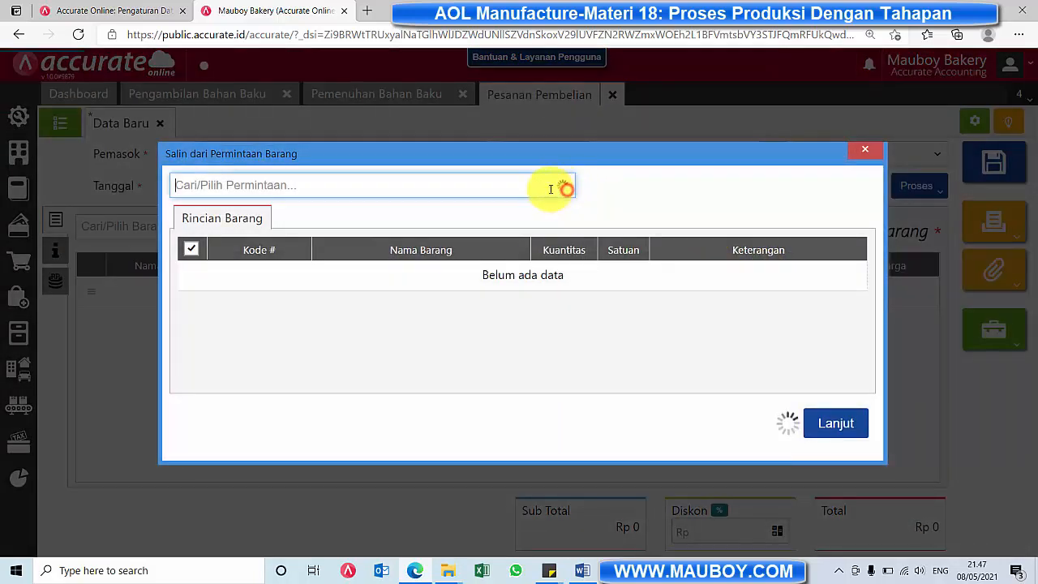
pyautogui.click(380, 228)
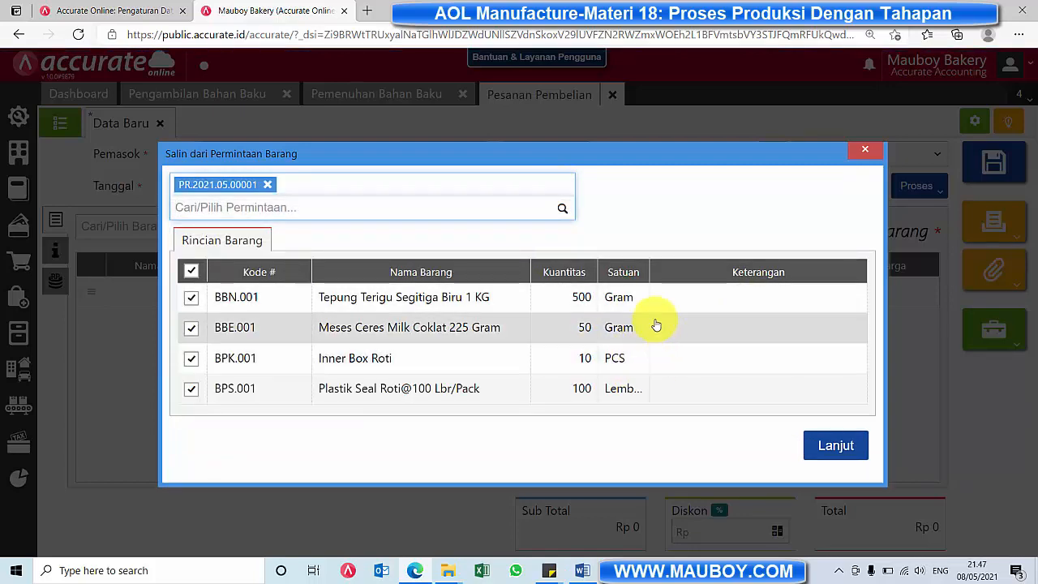
pyautogui.click(827, 446)
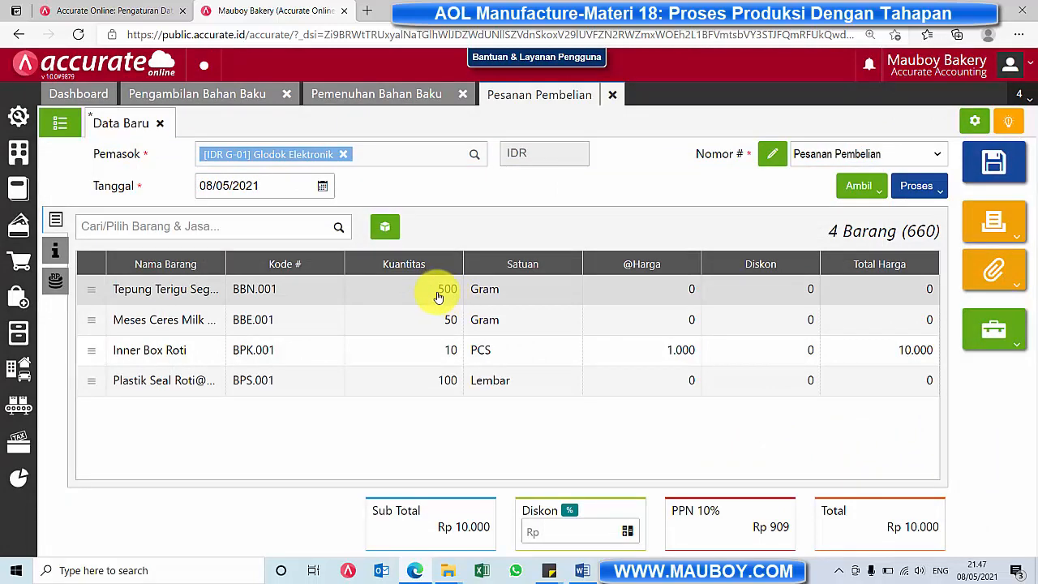
# Step: Change the Tepung Terigu Segitiga Biru line to 10 Bungkus in the purchase order
pyautogui.click(522, 300)
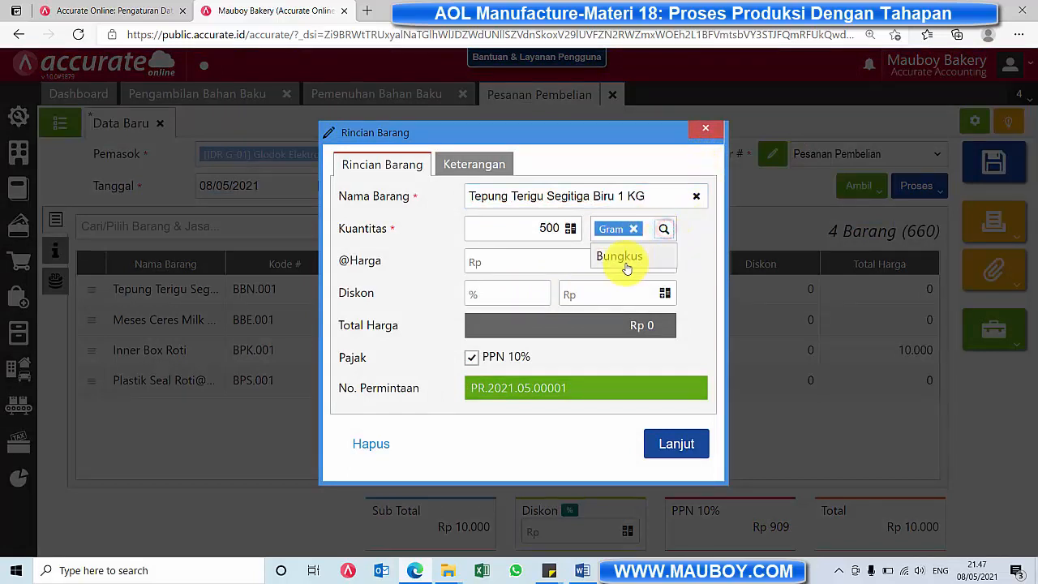
pyautogui.click(621, 258)
pyautogui.click(529, 227)
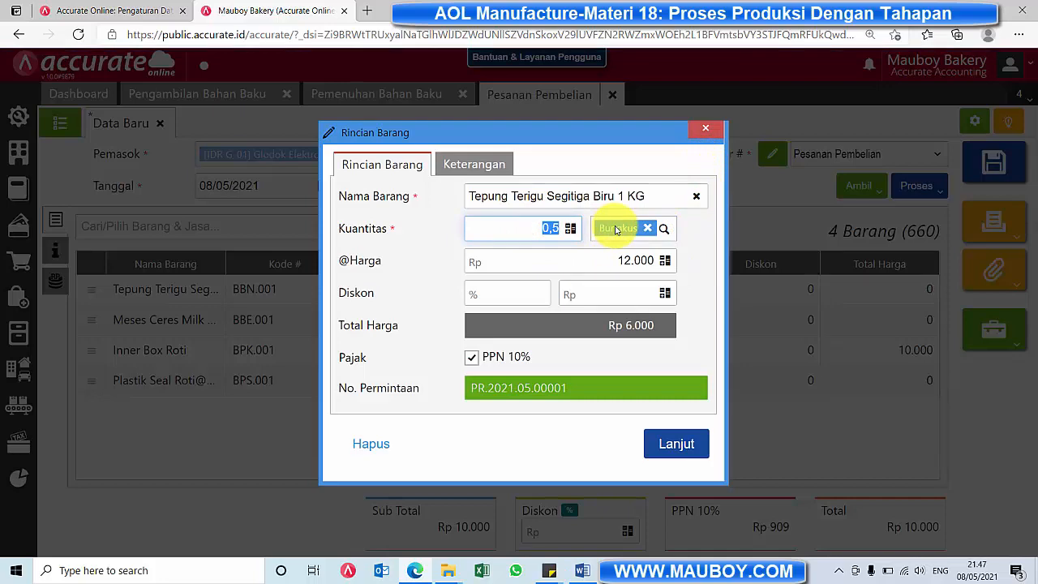
pyautogui.write('10')
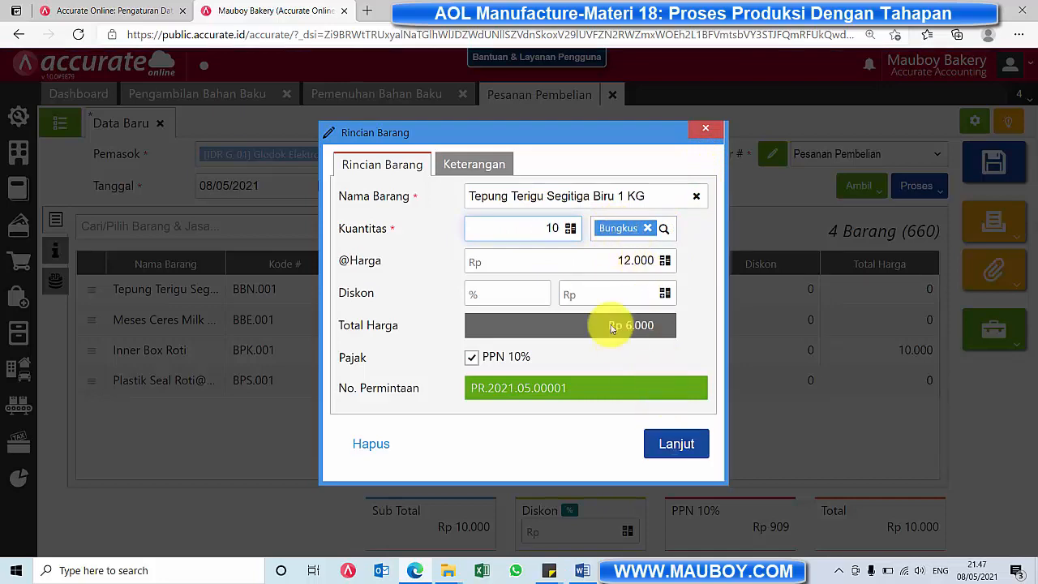
pyautogui.click(607, 292)
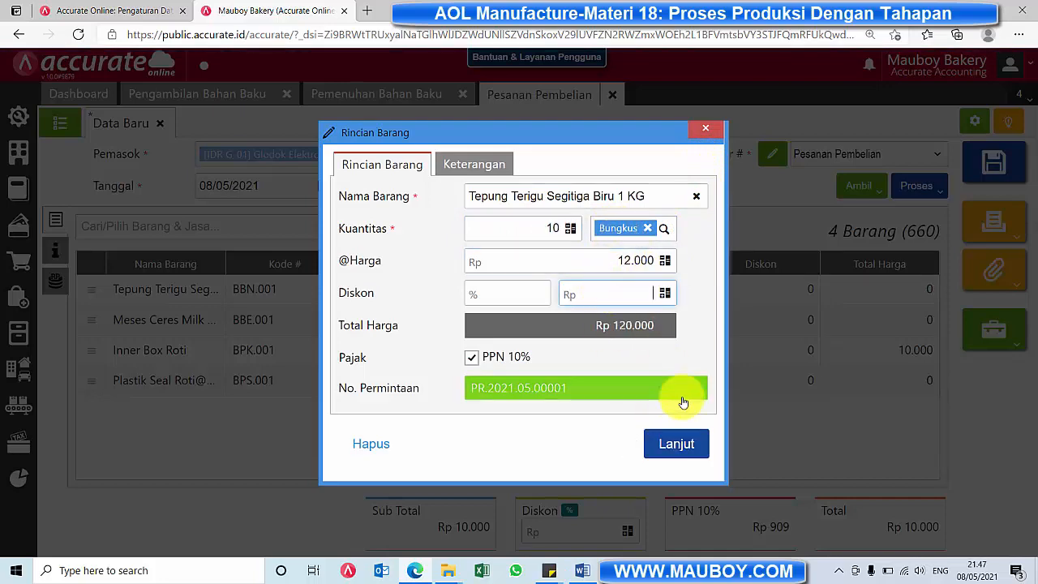
pyautogui.click(678, 442)
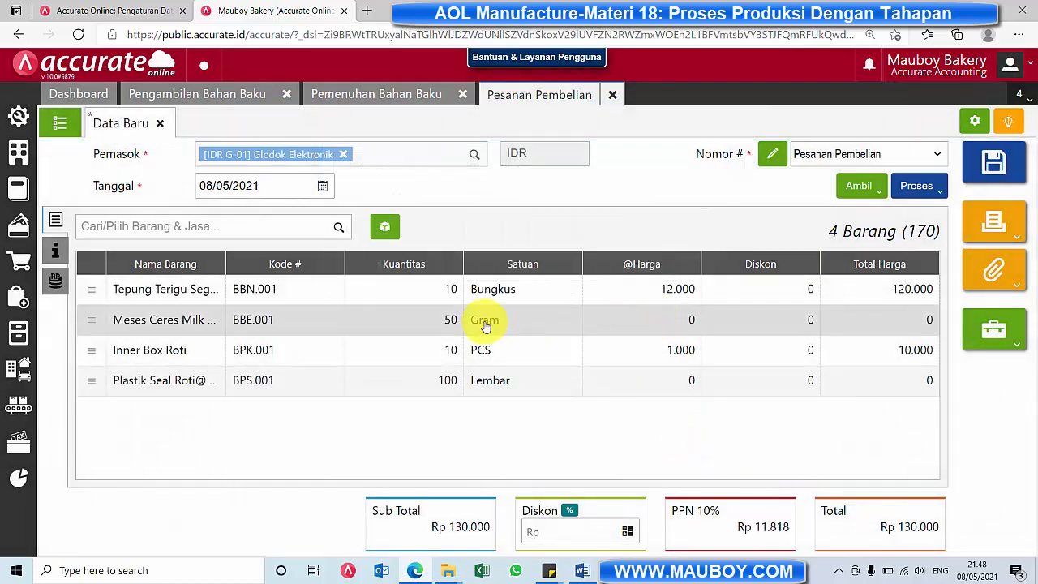
# Step: Change the Meses Ceres Milk Coklat line to 5 Bungkus
pyautogui.click(503, 335)
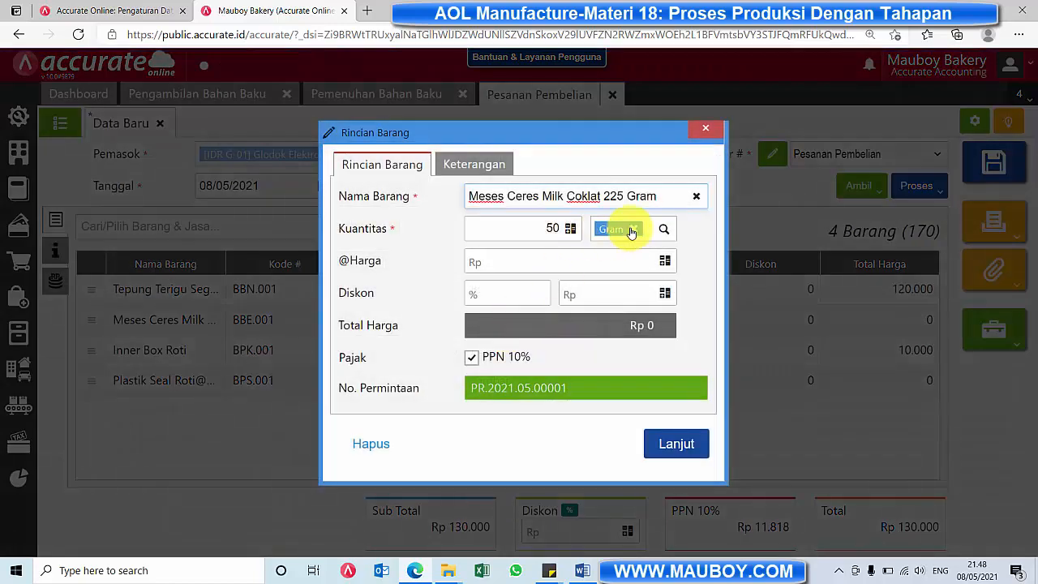
pyautogui.click(636, 258)
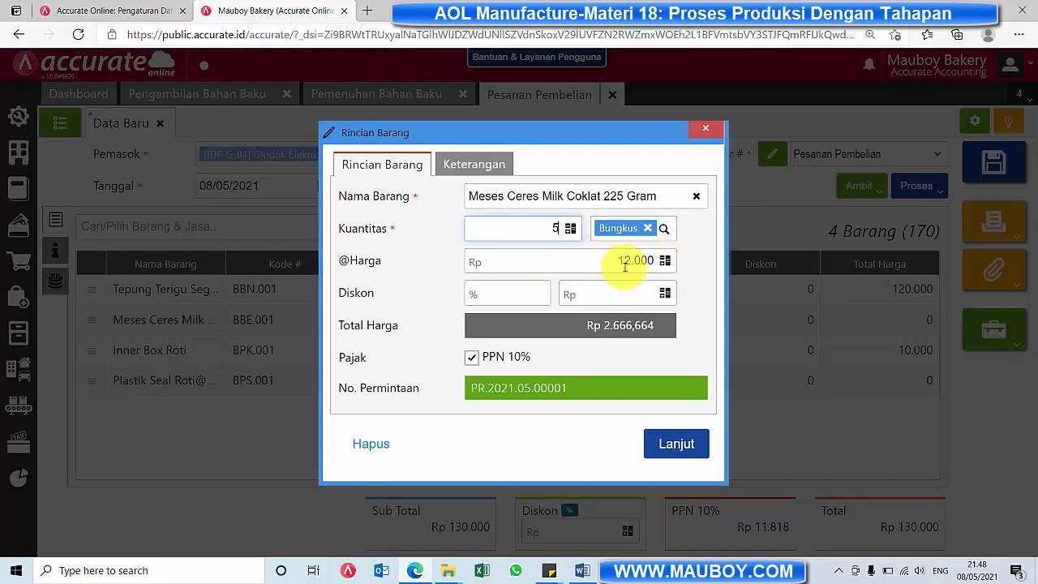
pyautogui.write('5')
pyautogui.click(666, 441)
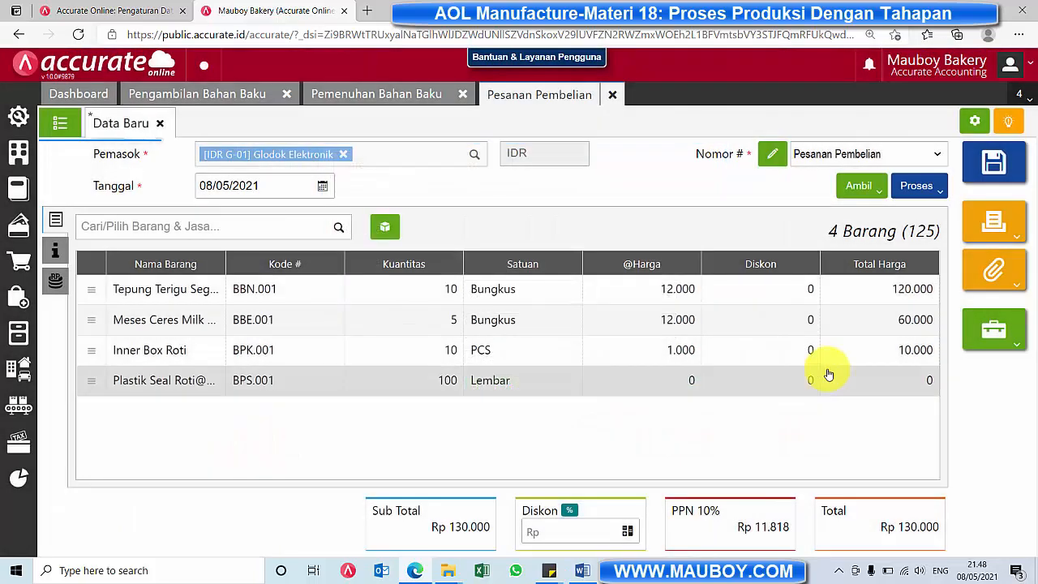
# Step: Set the Inner Box Roti quantity to 100 PCS in the purchase order
pyautogui.click(661, 353)
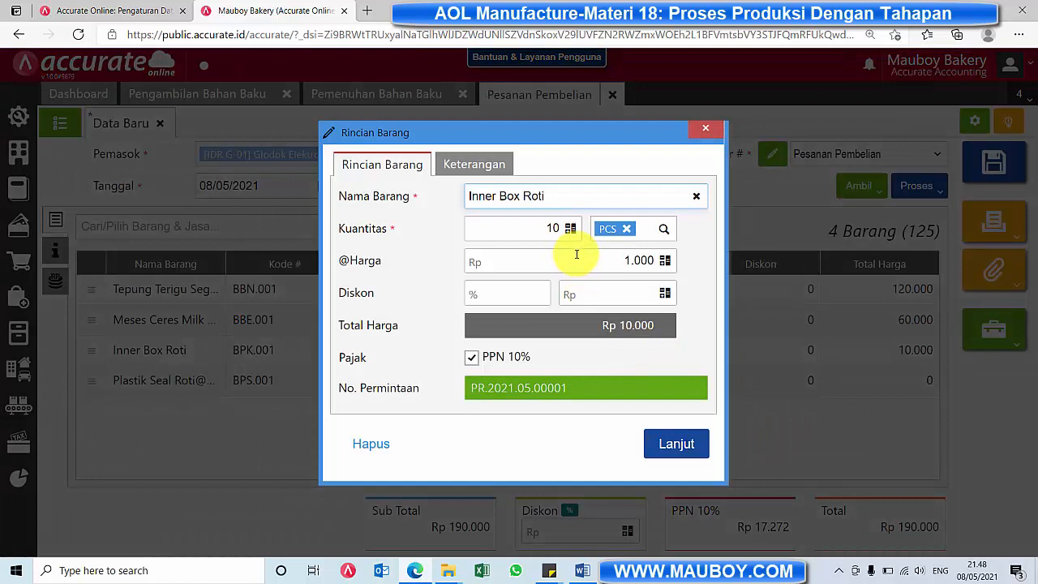
pyautogui.click(579, 256)
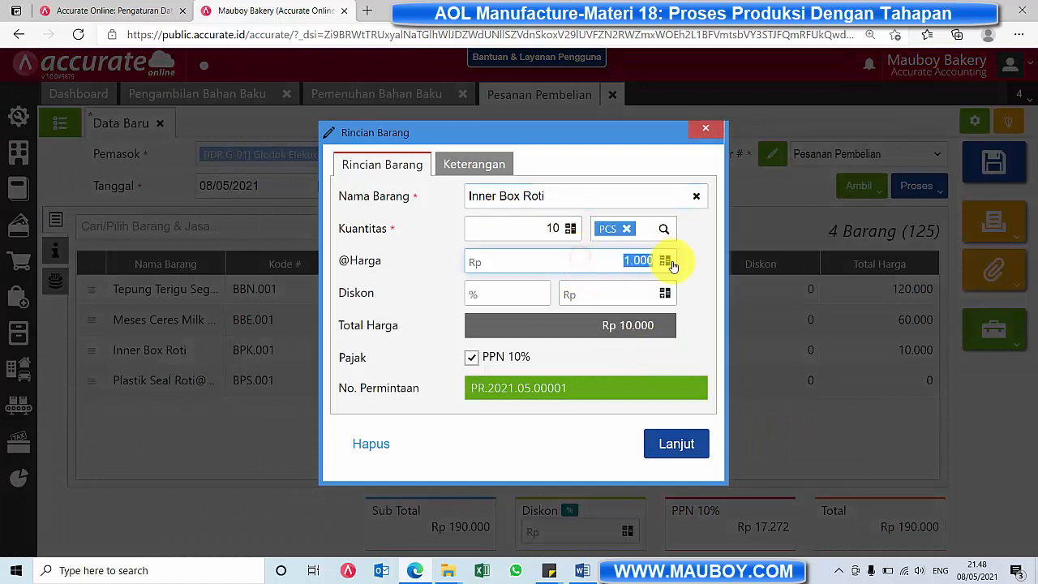
pyautogui.click(534, 228)
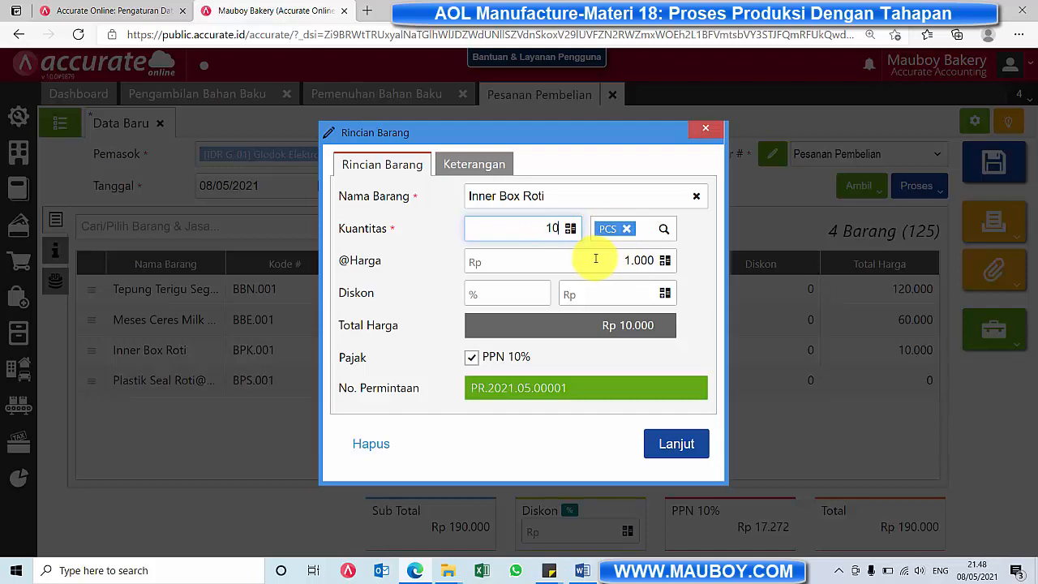
pyautogui.click(636, 290)
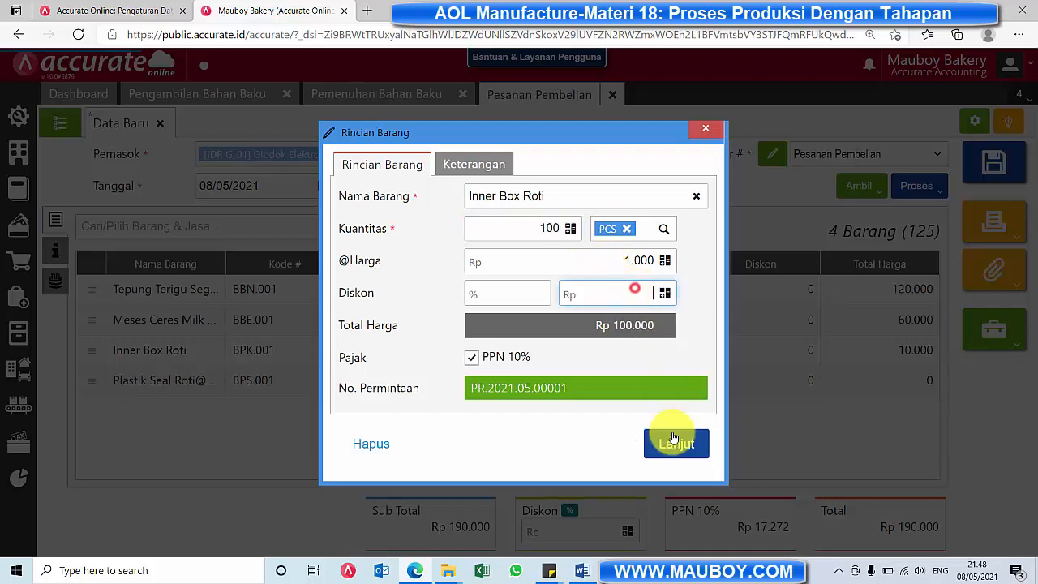
pyautogui.click(677, 446)
# Step: Set the unit price of Plastik Seal Roti to Rp 100
pyautogui.click(560, 382)
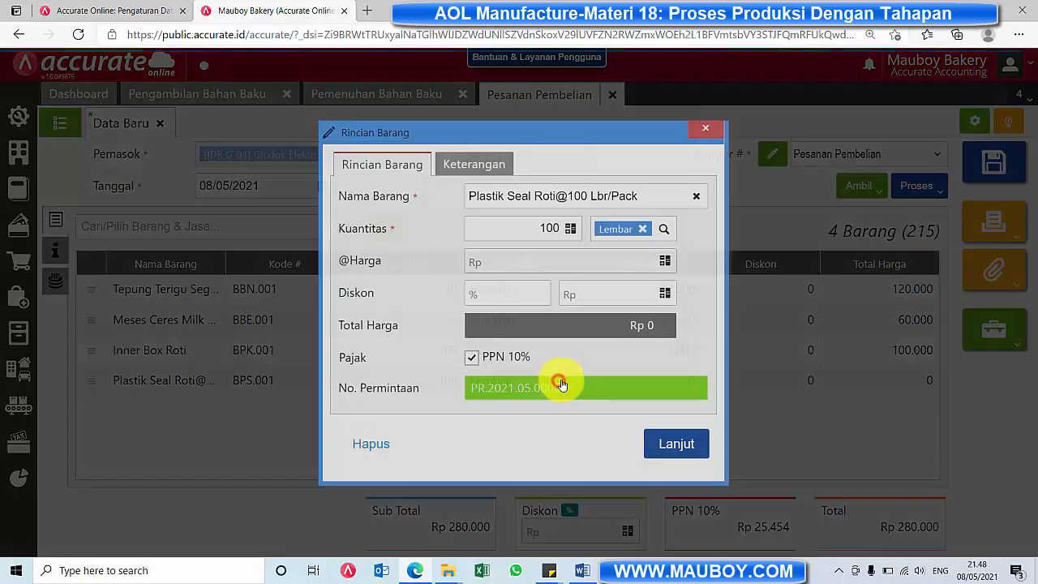
pyautogui.click(533, 228)
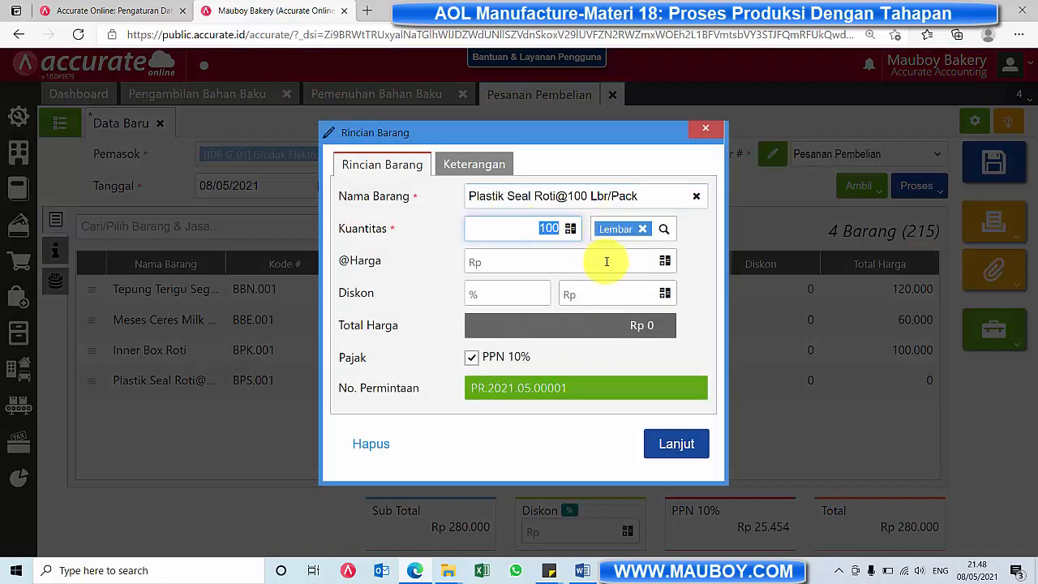
pyautogui.click(605, 263)
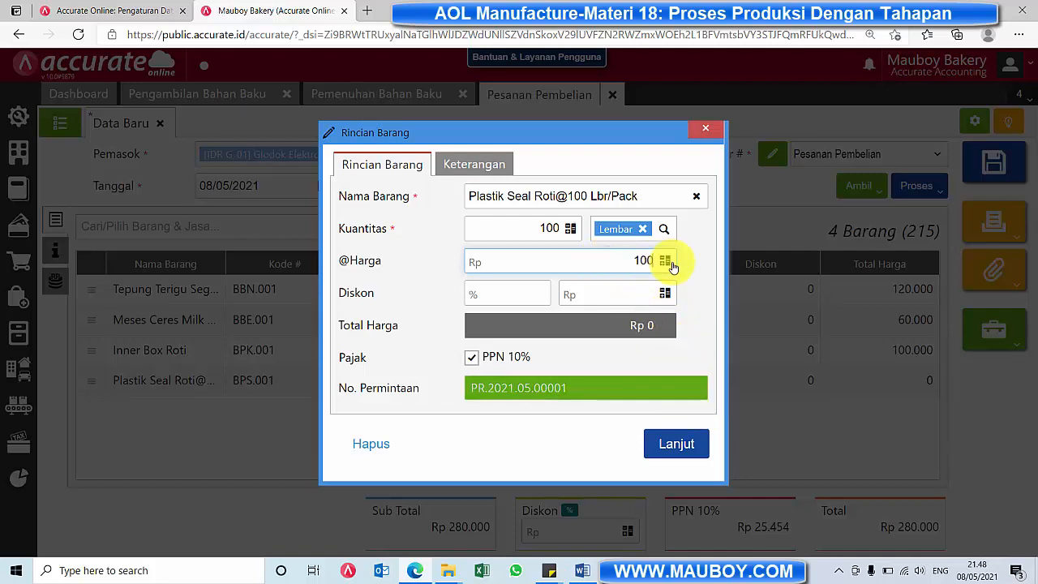
pyautogui.click(685, 445)
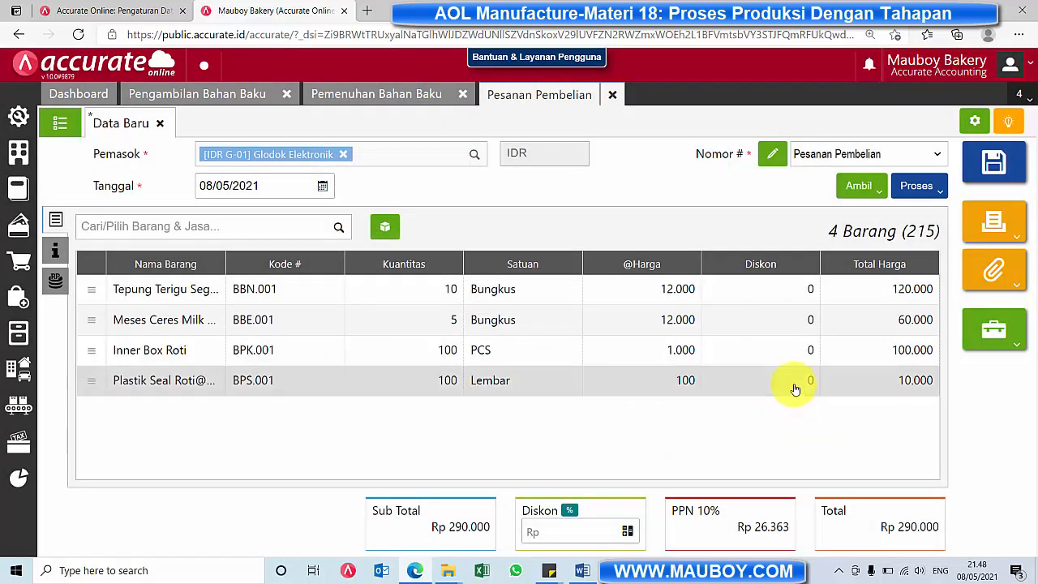
# Step: Submit the Pesanan Pembelian for saving and open its pending confirmation from the Pemenuhan Bahan Baku page
pyautogui.click(1010, 167)
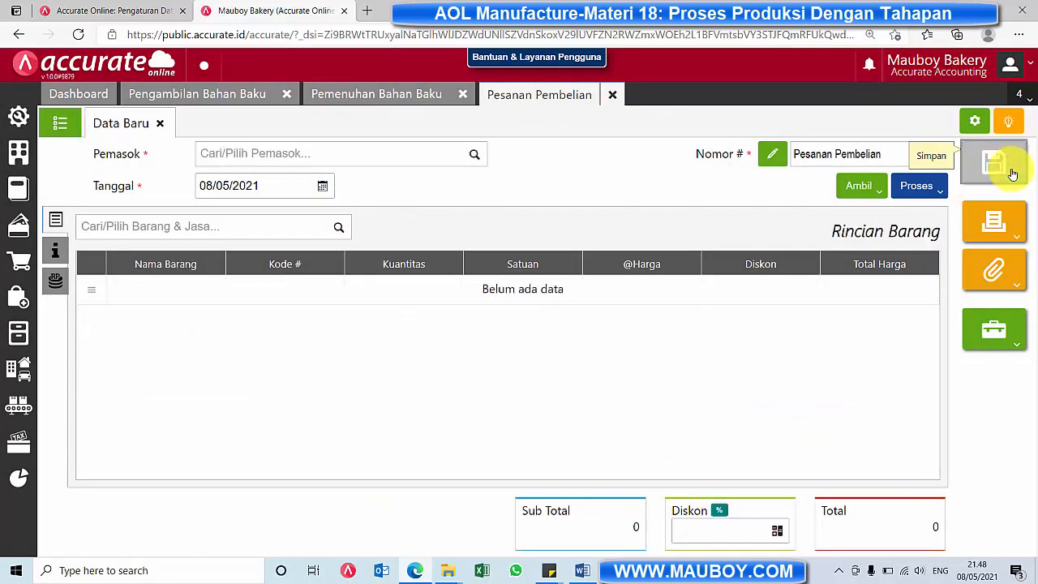
pyautogui.click(418, 93)
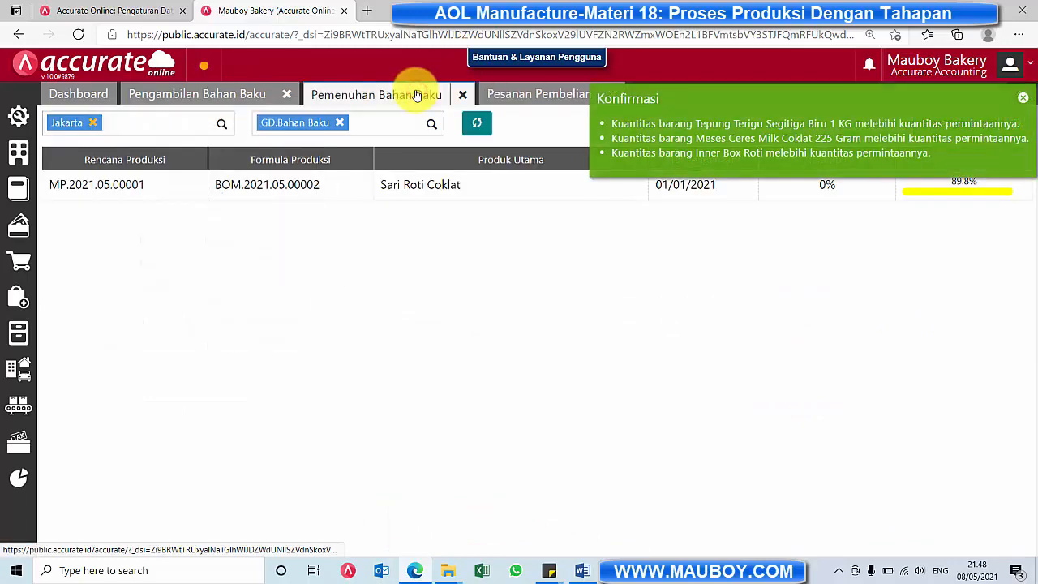
pyautogui.click(208, 67)
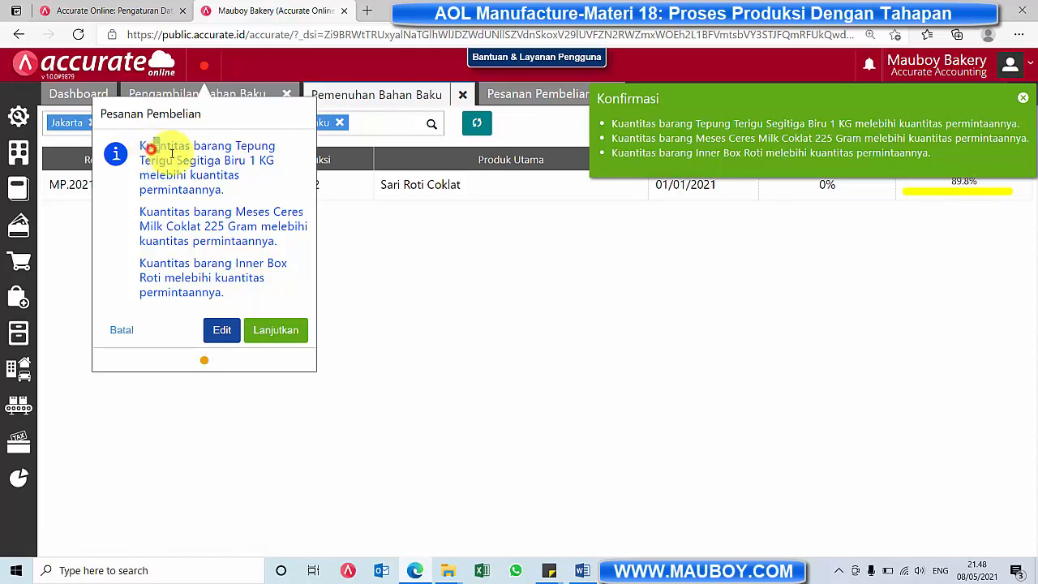
# Step: Review the item quantity notices for the purchase order and continue with saving it
pyautogui.moveTo(151, 149); pyautogui.dragTo(227, 204)
pyautogui.click(206, 217)
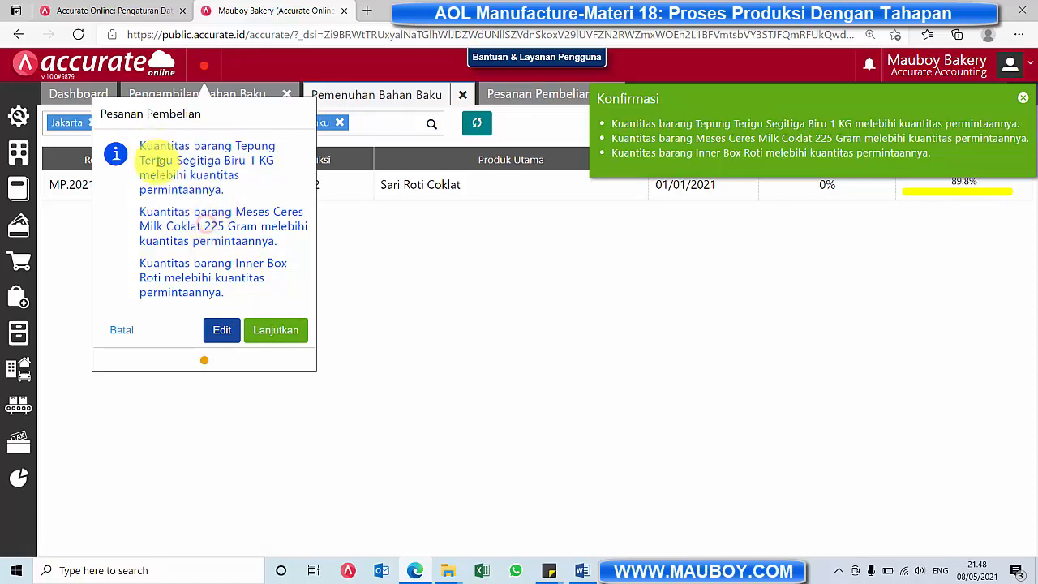
pyautogui.moveTo(146, 144); pyautogui.dragTo(186, 186)
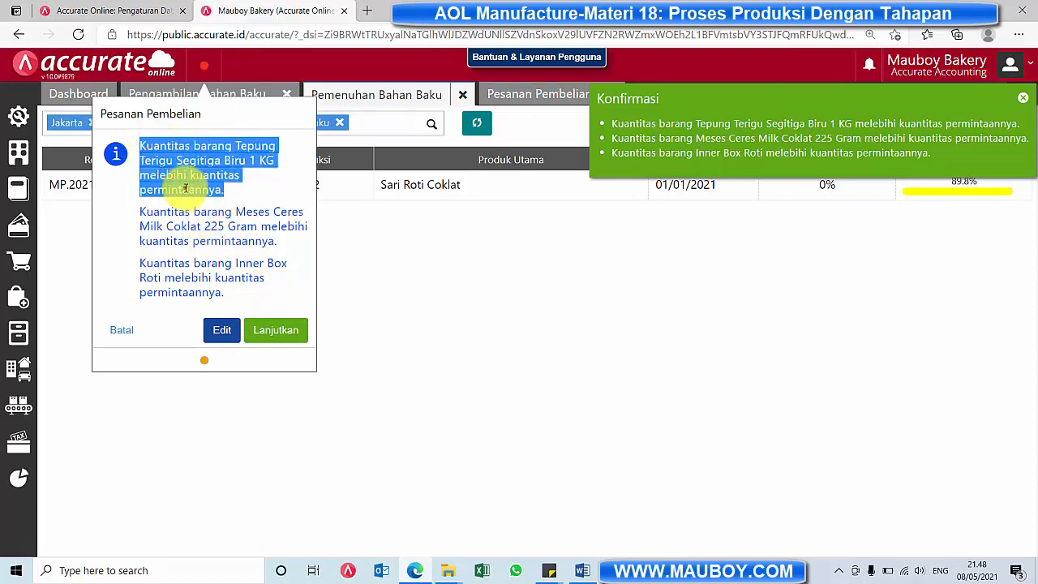
pyautogui.click(185, 188)
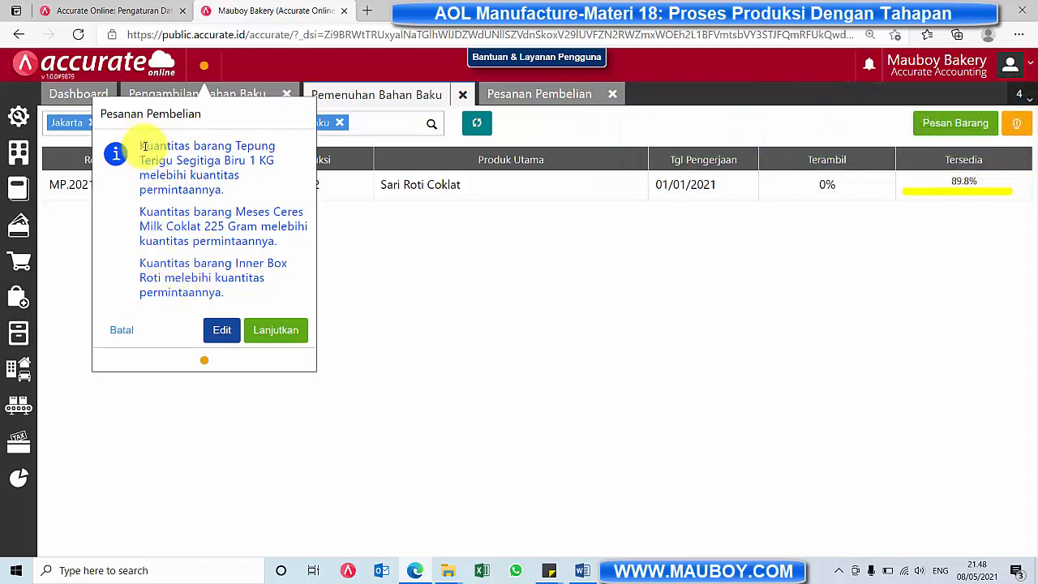
pyautogui.moveTo(143, 146); pyautogui.dragTo(249, 296)
pyautogui.moveTo(139, 140); pyautogui.dragTo(219, 289)
pyautogui.click(185, 210)
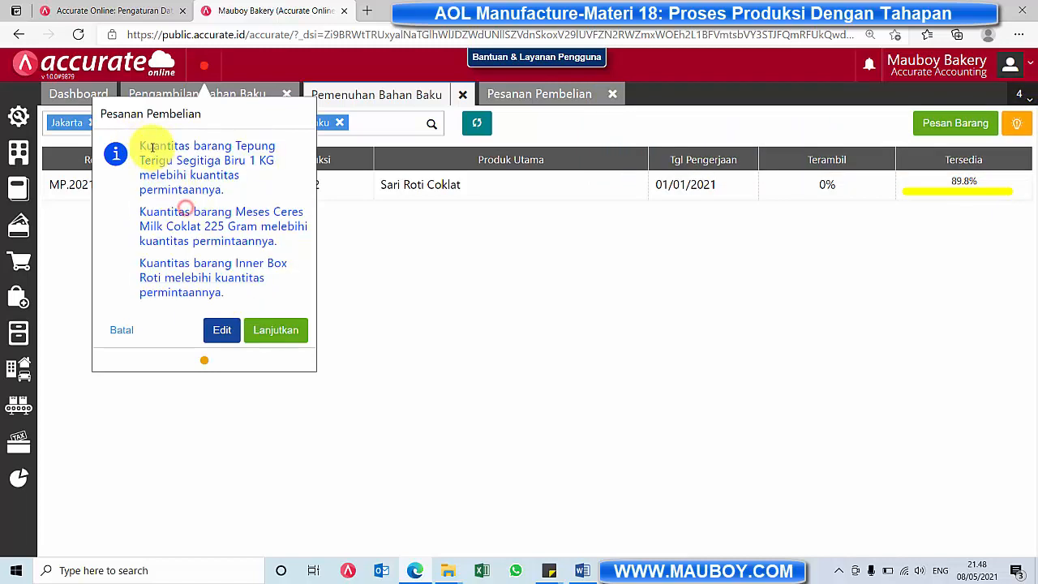
pyautogui.moveTo(142, 146); pyautogui.dragTo(255, 292)
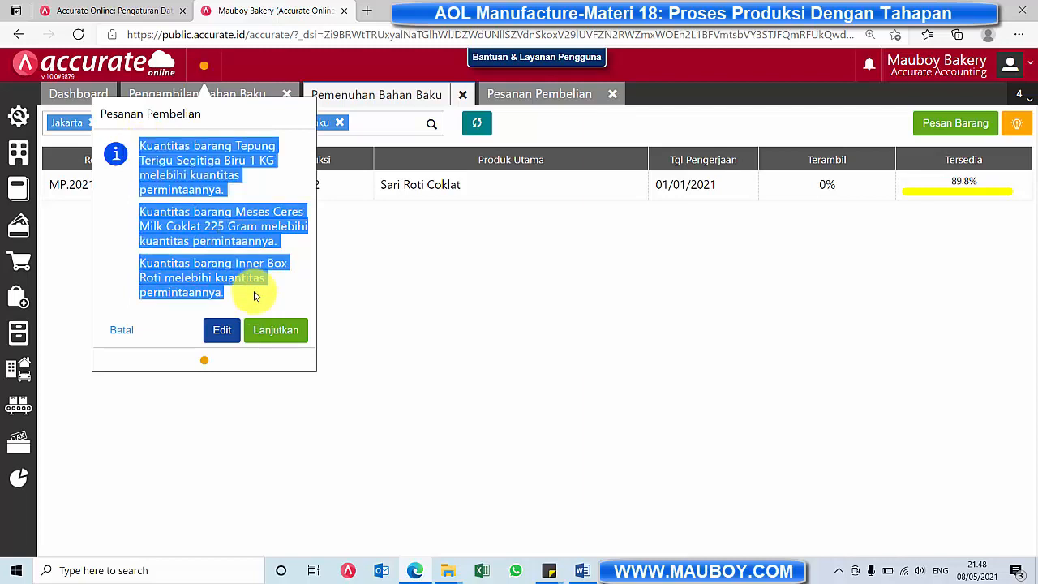
pyautogui.click(166, 159)
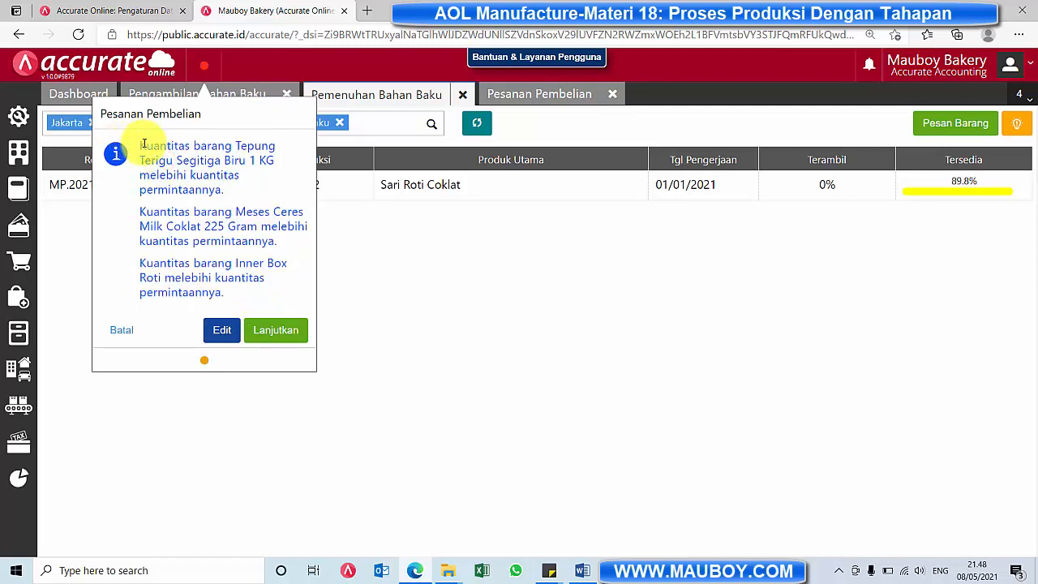
pyautogui.moveTo(143, 145); pyautogui.dragTo(267, 301)
pyautogui.click(283, 330)
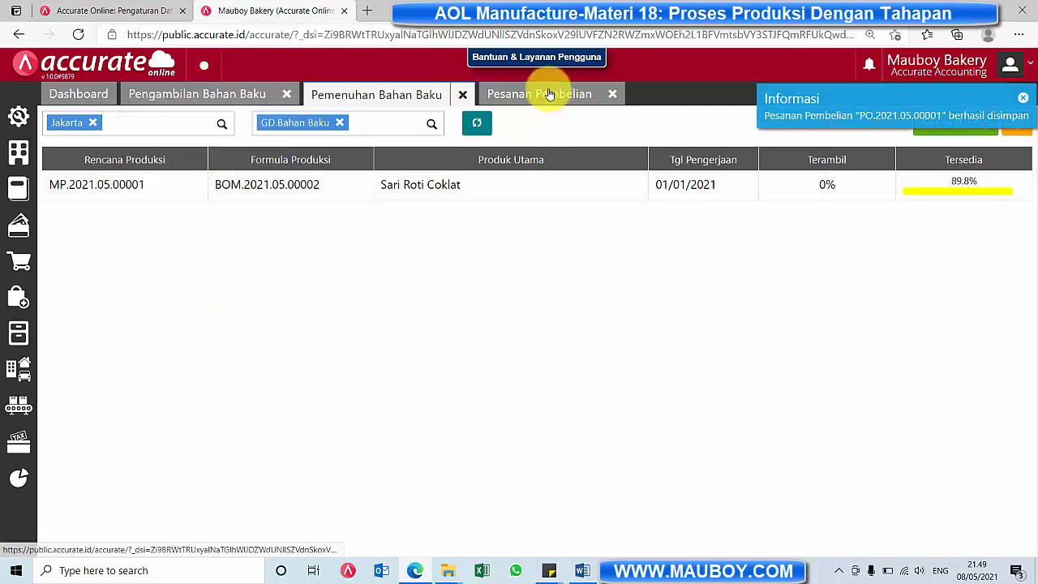
# Step: Refresh Pemenuhan Bahan Baku, check the Pesanan column for every Sari Roti Coklat material, and close the details
pyautogui.click(478, 122)
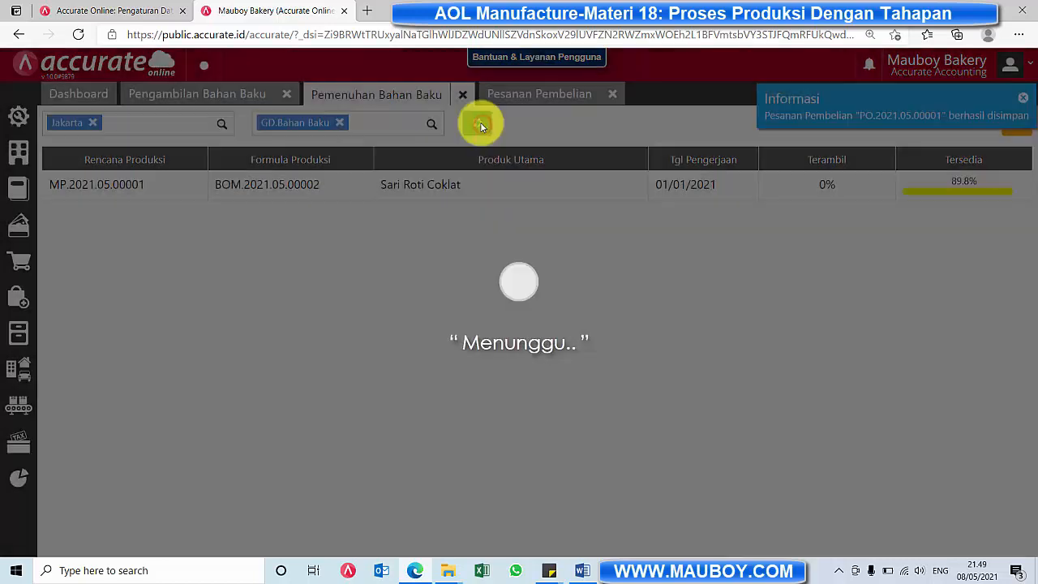
pyautogui.click(494, 200)
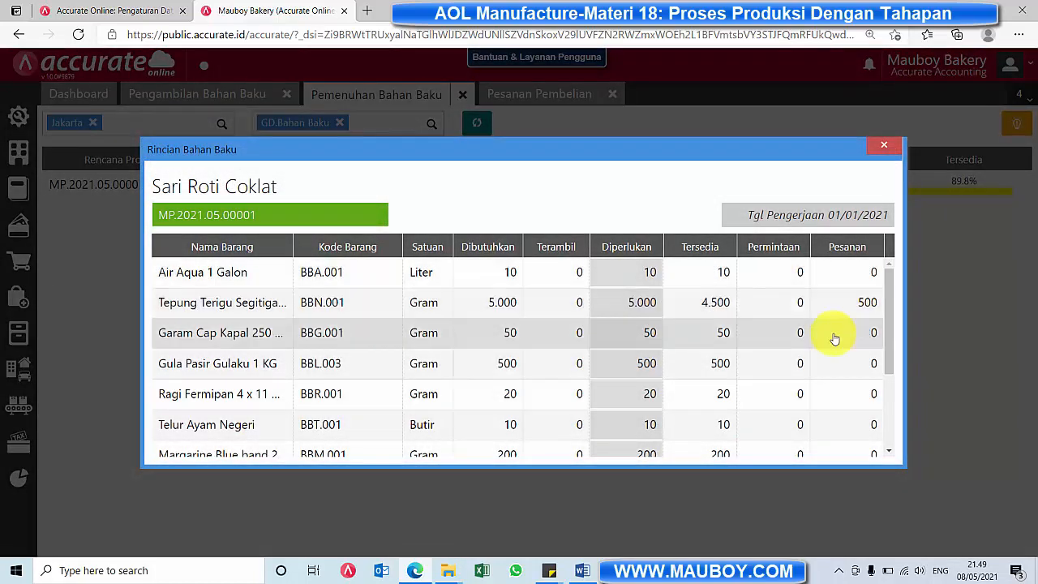
pyautogui.scroll(-3, 832, 339)
pyautogui.scroll(3, 834, 339)
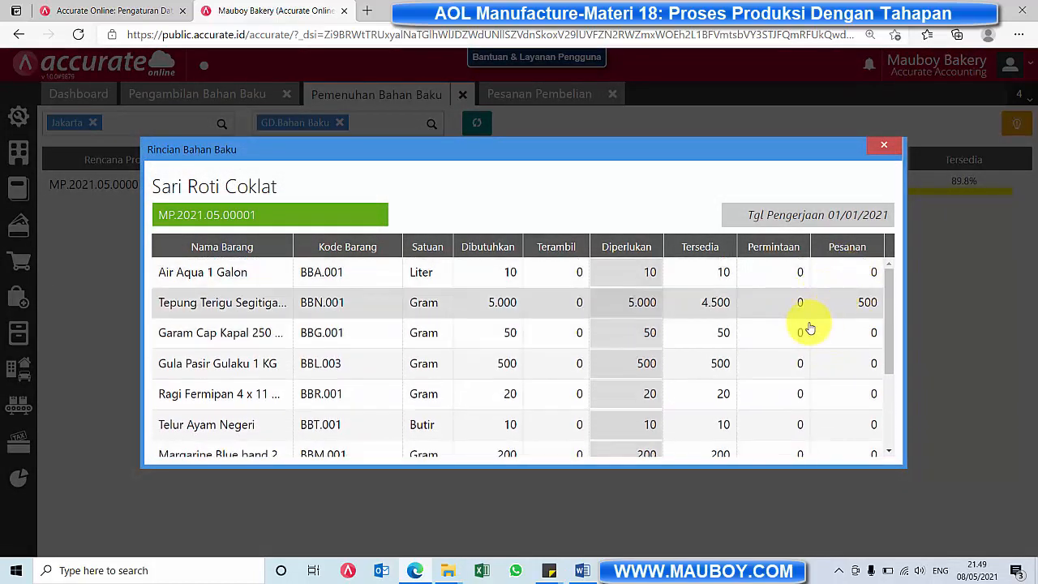
pyautogui.scroll(-3, 835, 319)
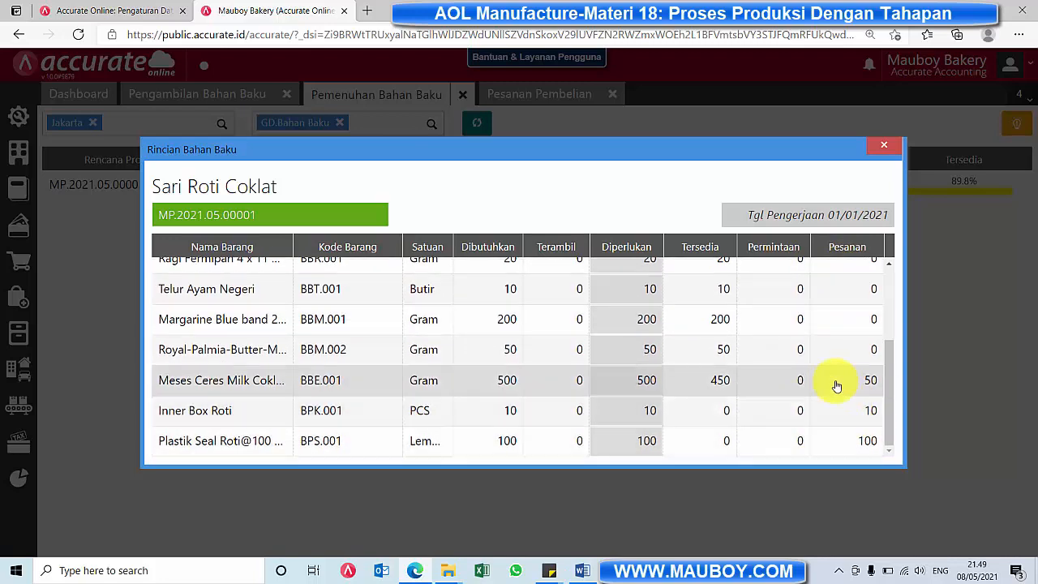
pyautogui.scroll(3, 835, 382)
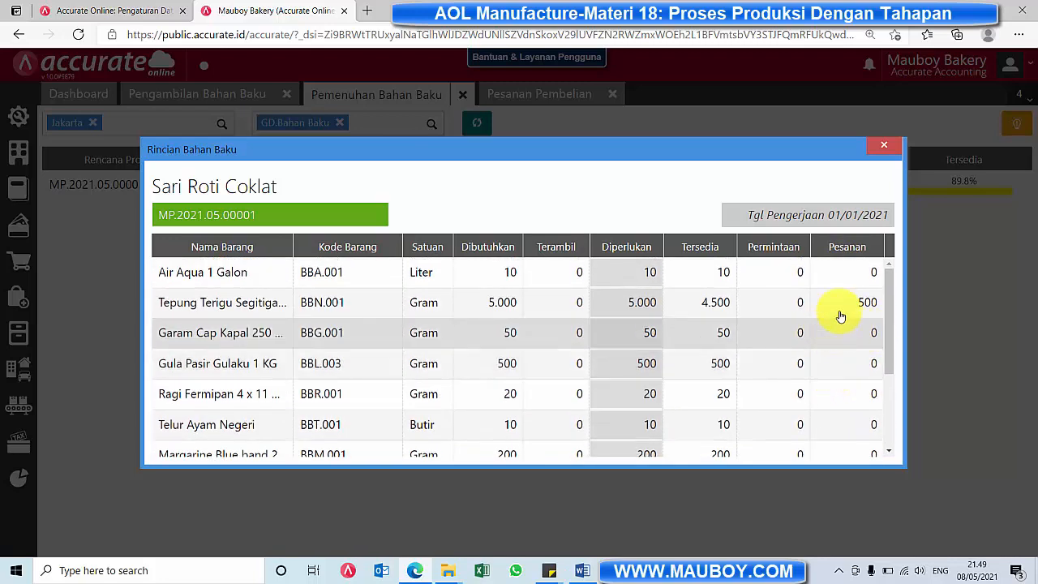
pyautogui.moveTo(889, 310); pyautogui.dragTo(887, 270)
pyautogui.click(884, 145)
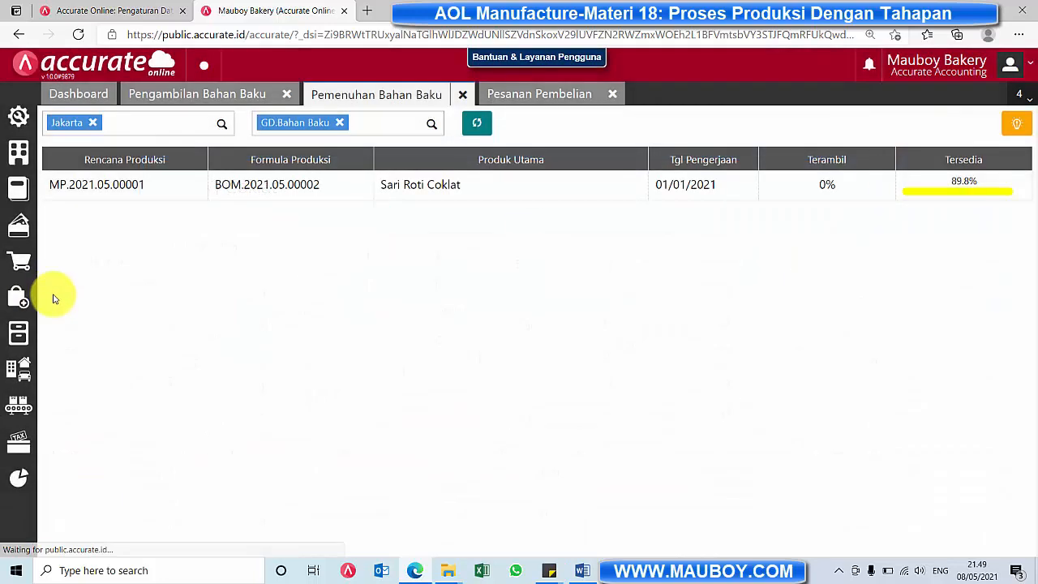
# Step: Open the saved Glodok Elektronik purchase order from the Pesanan Pembelian list
pyautogui.click(535, 93)
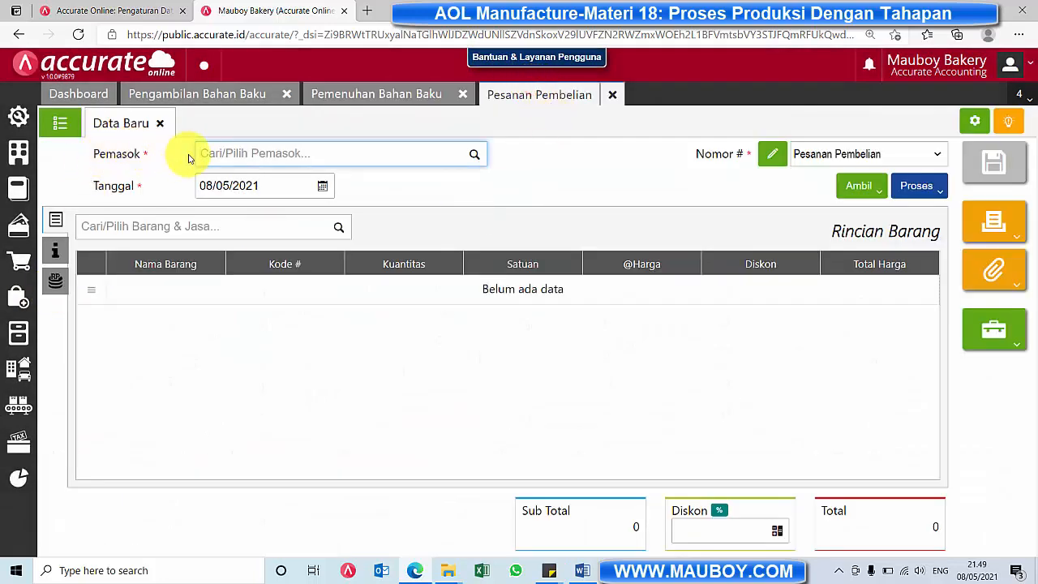
pyautogui.click(55, 122)
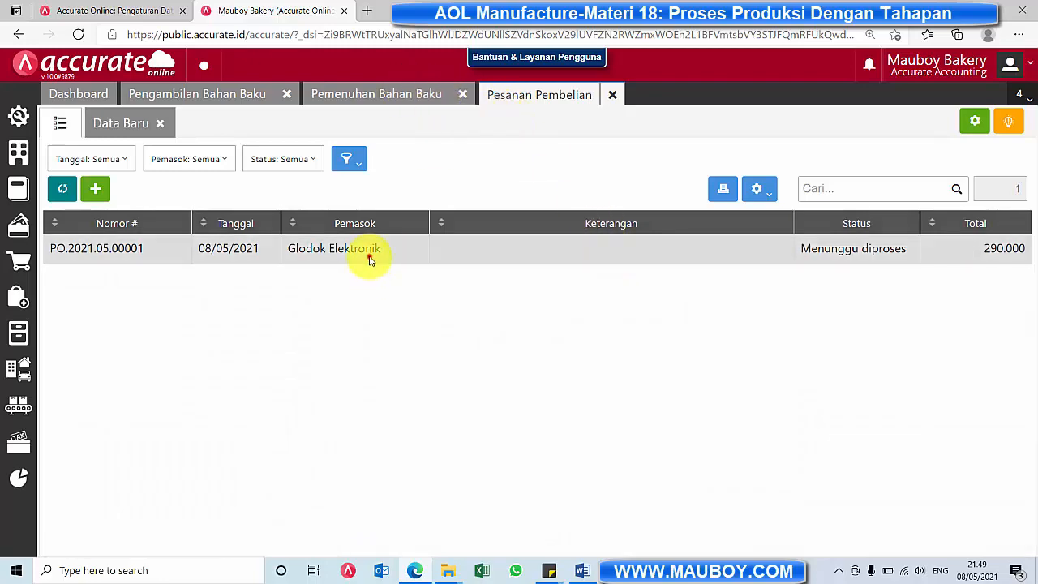
pyautogui.click(369, 253)
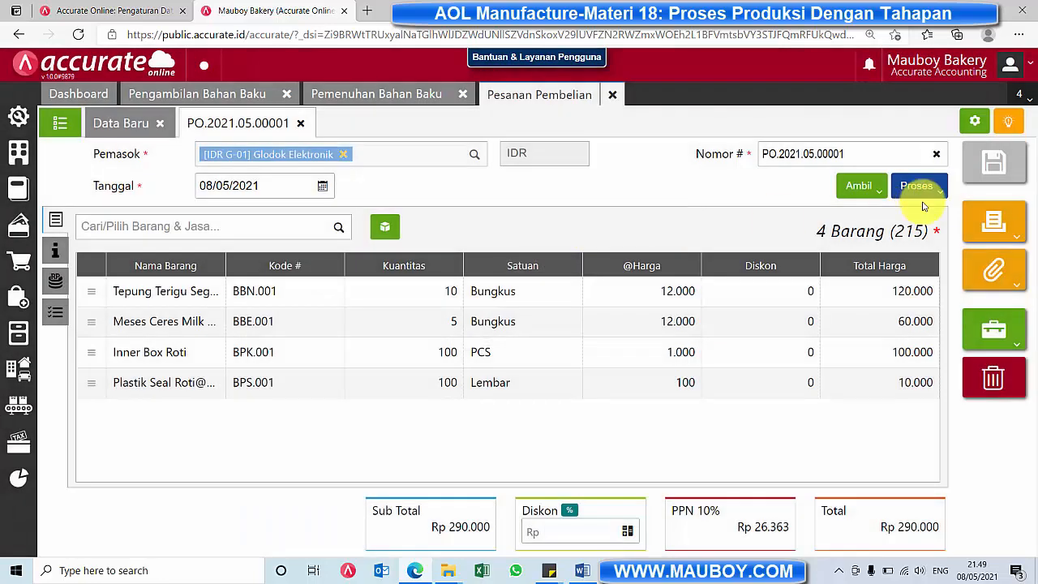
# Step: Try to save the Glodok Elektronik purchase order with its Tanggal set to 01/01/2021, and discard the pending change
pyautogui.click(323, 187)
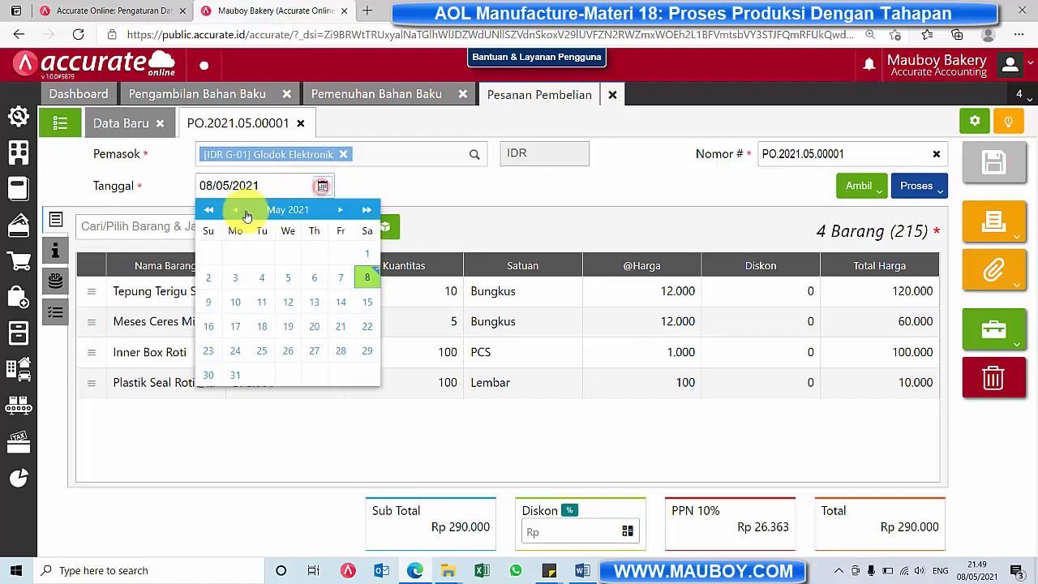
pyautogui.click(236, 210)
pyautogui.click(235, 210)
pyautogui.click(236, 210)
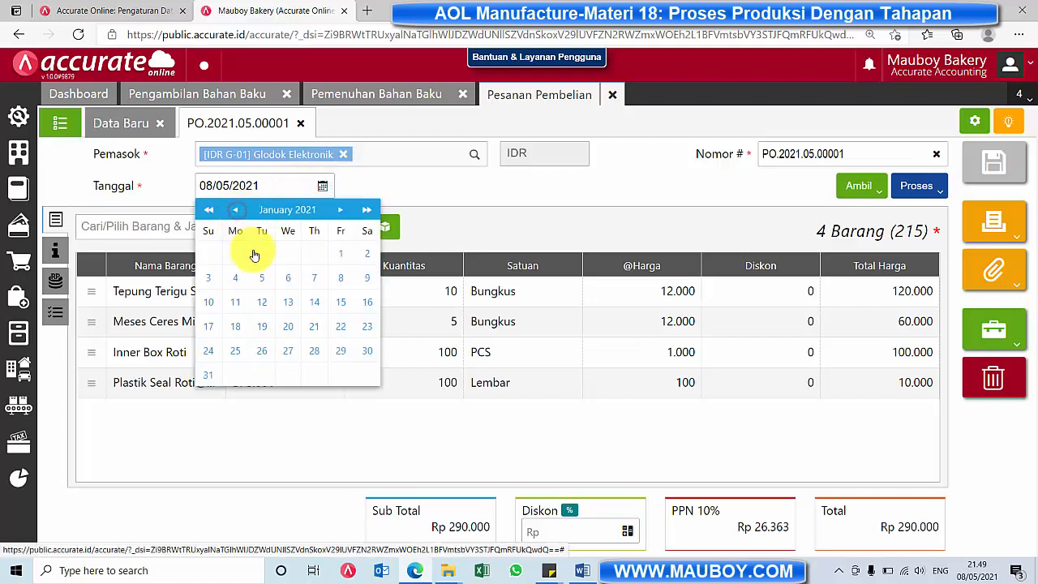
pyautogui.click(340, 253)
pyautogui.click(996, 163)
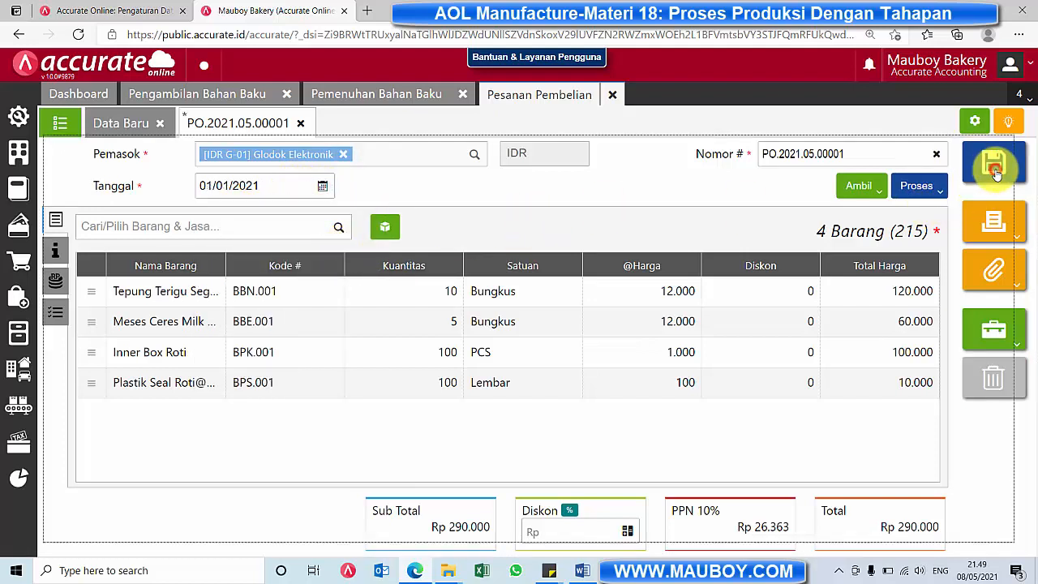
pyautogui.click(19, 333)
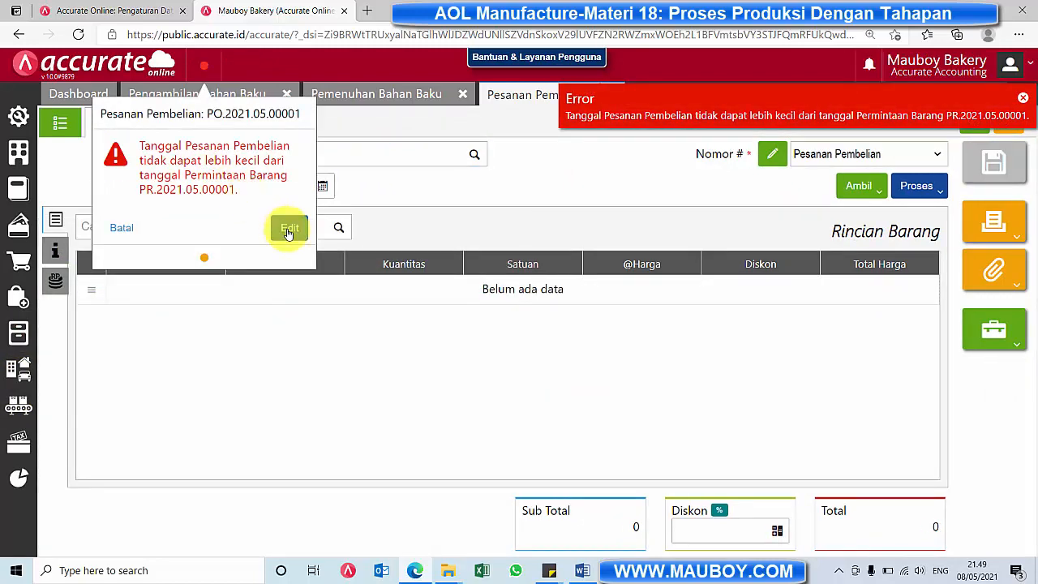
pyautogui.click(110, 233)
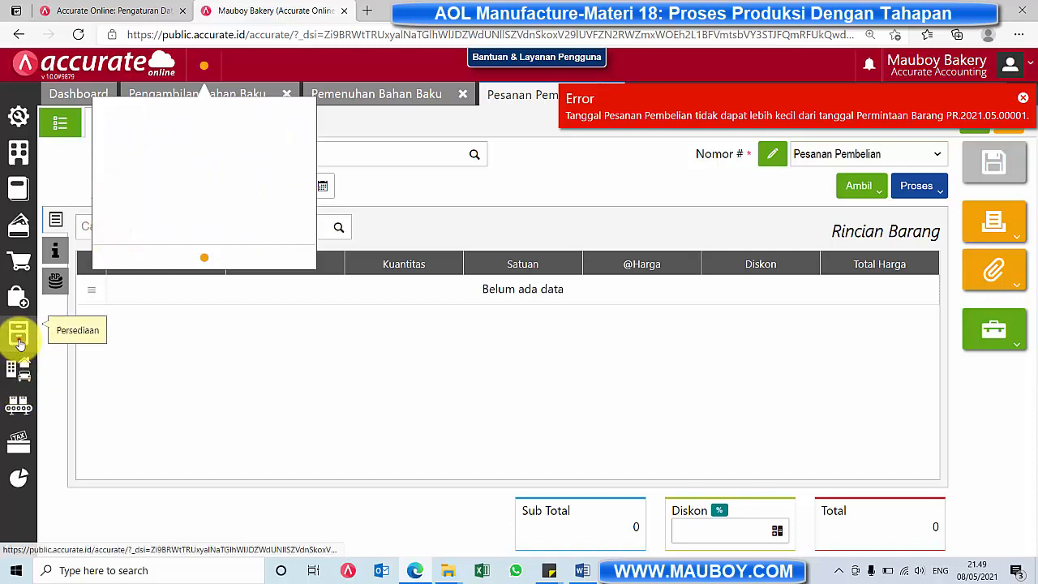
# Step: Open the saved Beli Barang request from the Permintaan Barang list under Persediaan
pyautogui.moveTo(14, 297)
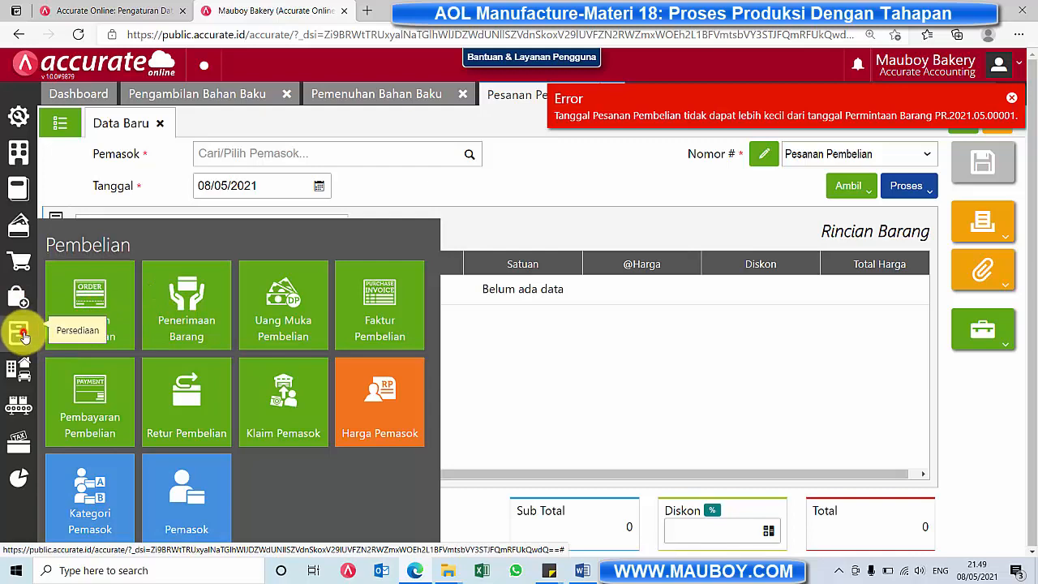
pyautogui.moveTo(23, 335)
pyautogui.click(104, 336)
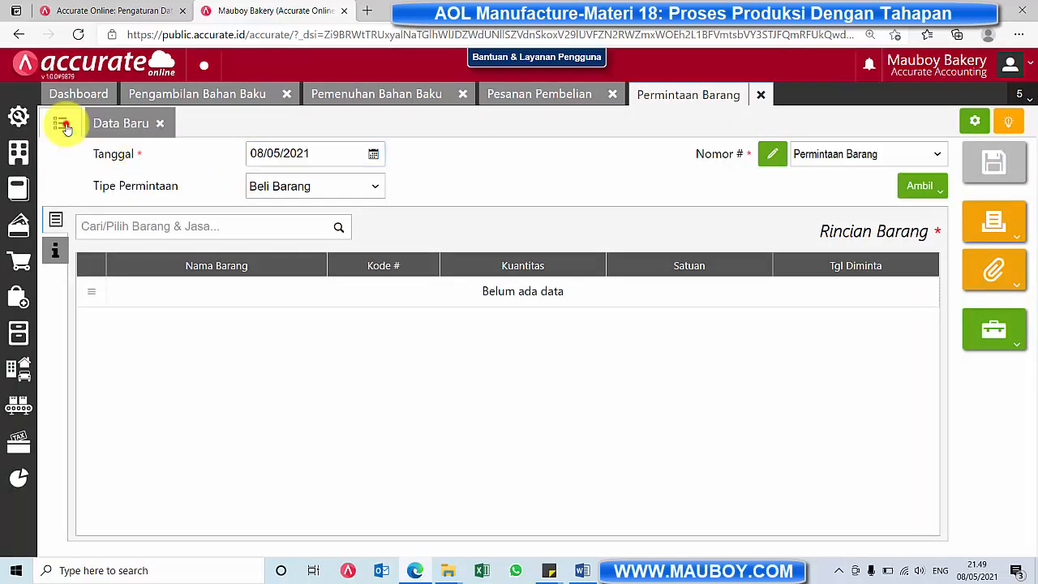
pyautogui.click(60, 122)
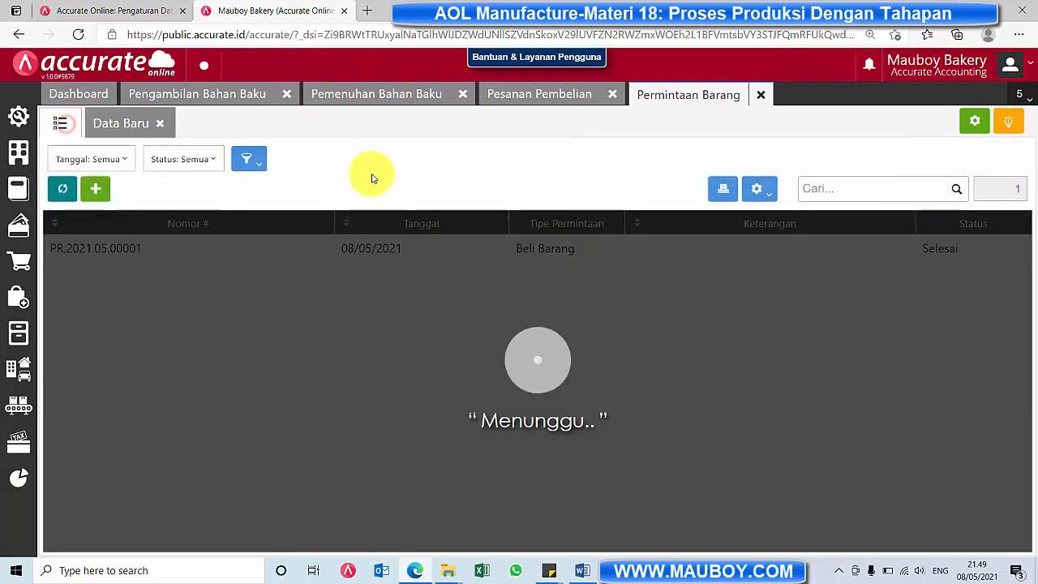
pyautogui.click(345, 246)
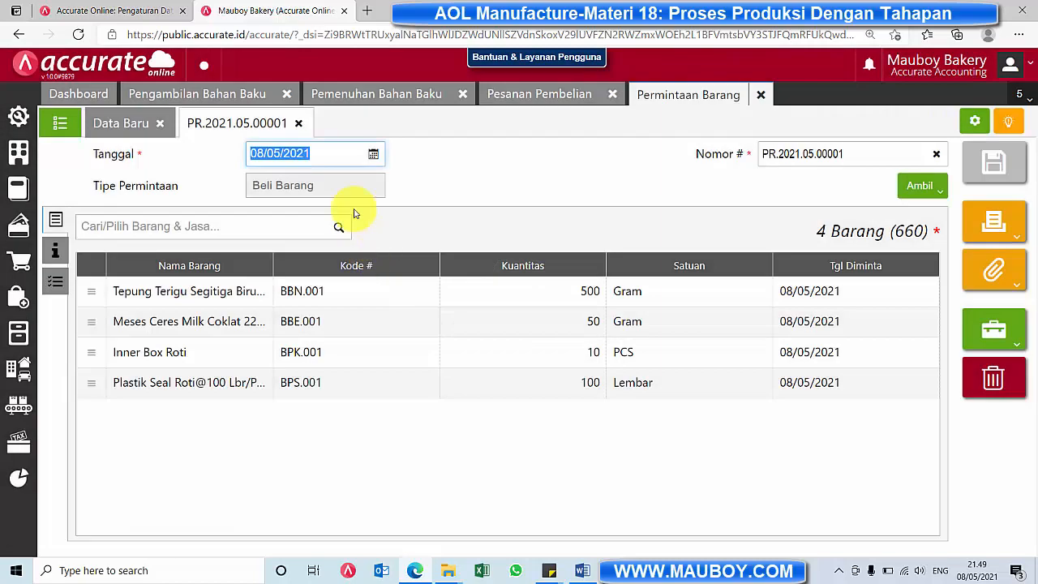
# Step: Set the Permintaan Barang's Tanggal to 01/01/2021, save the request, and close the Permintaan Barang page
pyautogui.click(375, 160)
pyautogui.click(286, 177)
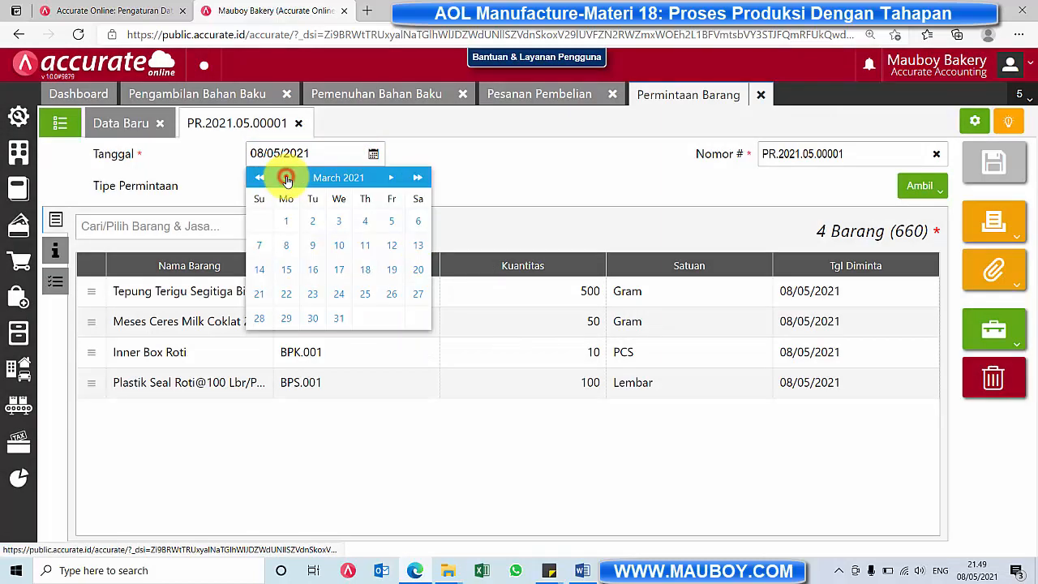
pyautogui.click(284, 176)
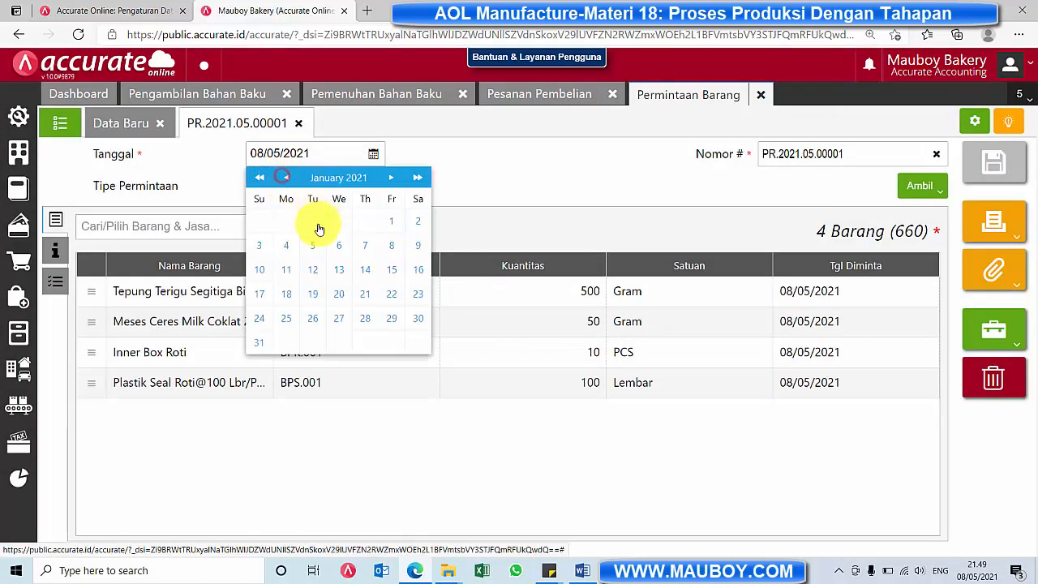
pyautogui.click(390, 222)
pyautogui.click(999, 148)
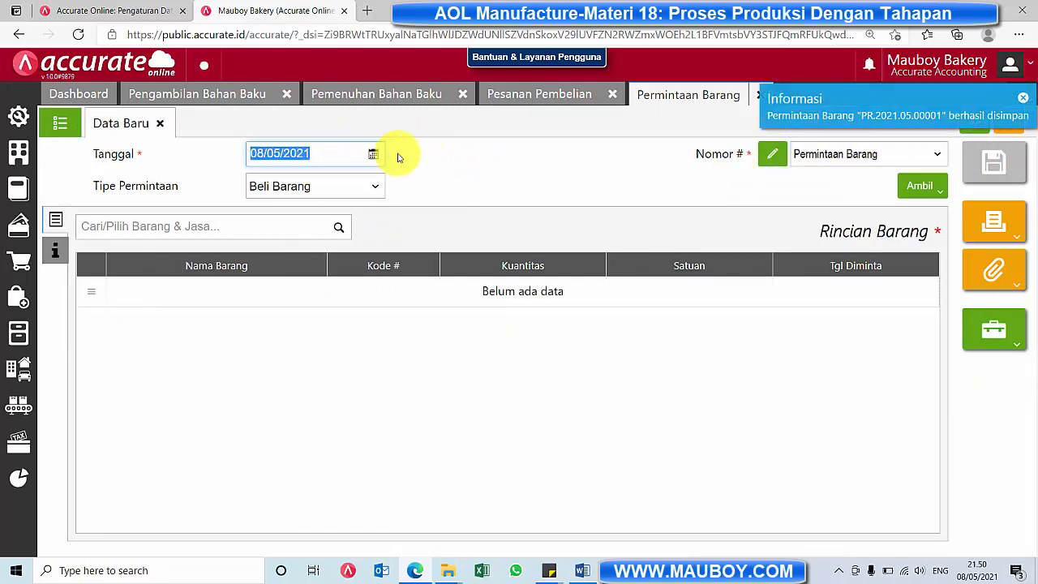
pyautogui.click(754, 96)
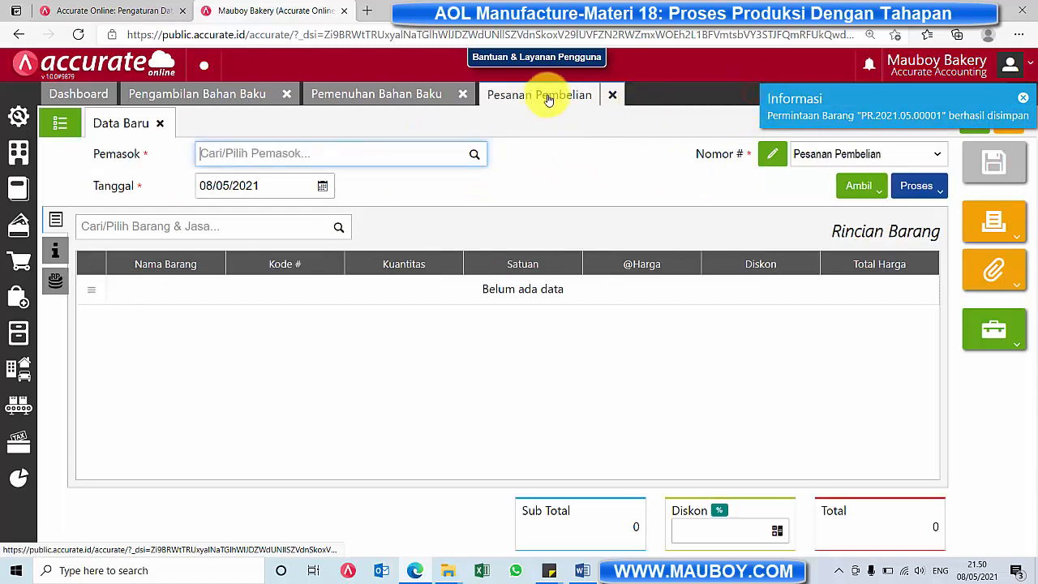
# Step: Reopen the saved Glodok Elektronik purchase order and set its Tanggal to 01/01/2021
pyautogui.click(62, 122)
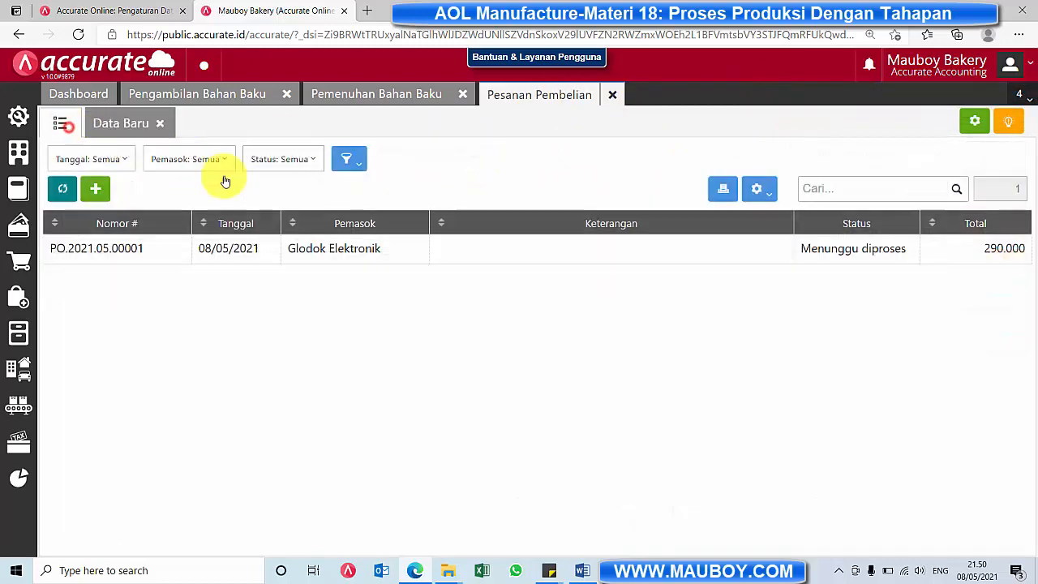
pyautogui.click(296, 253)
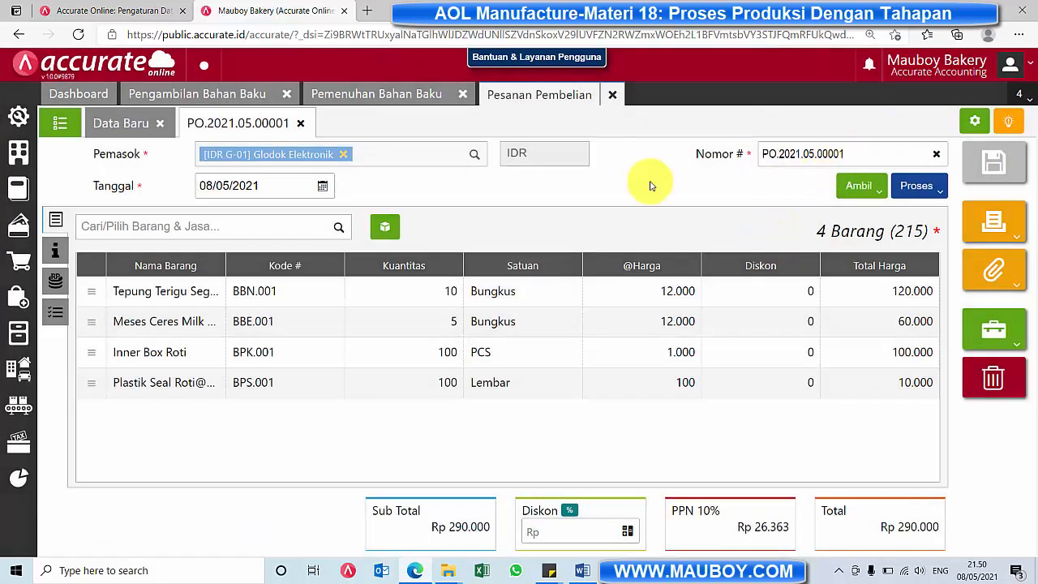
pyautogui.click(323, 186)
pyautogui.click(235, 210)
pyautogui.click(236, 210)
pyautogui.click(235, 210)
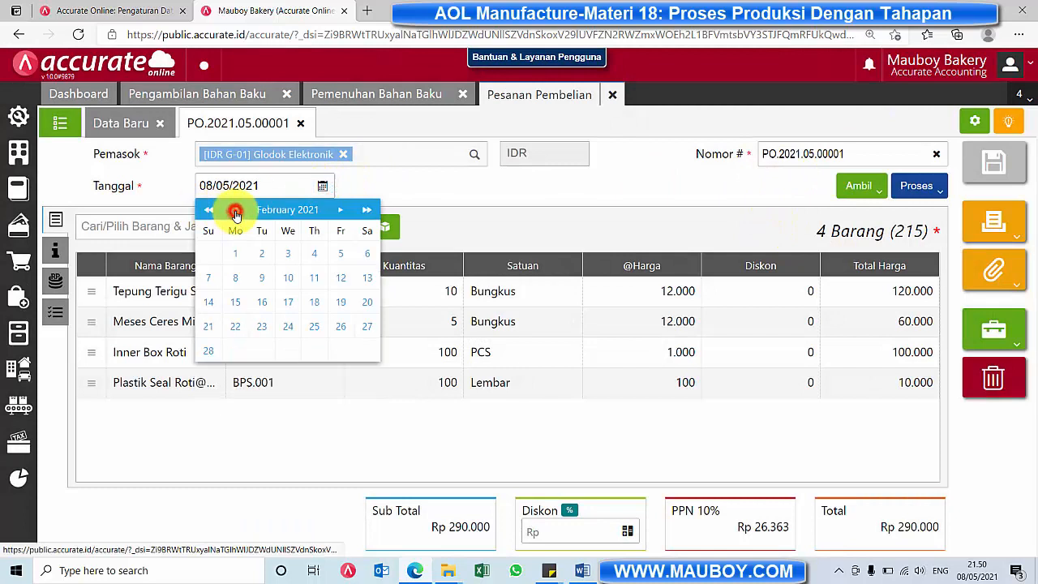
pyautogui.click(235, 211)
pyautogui.click(340, 253)
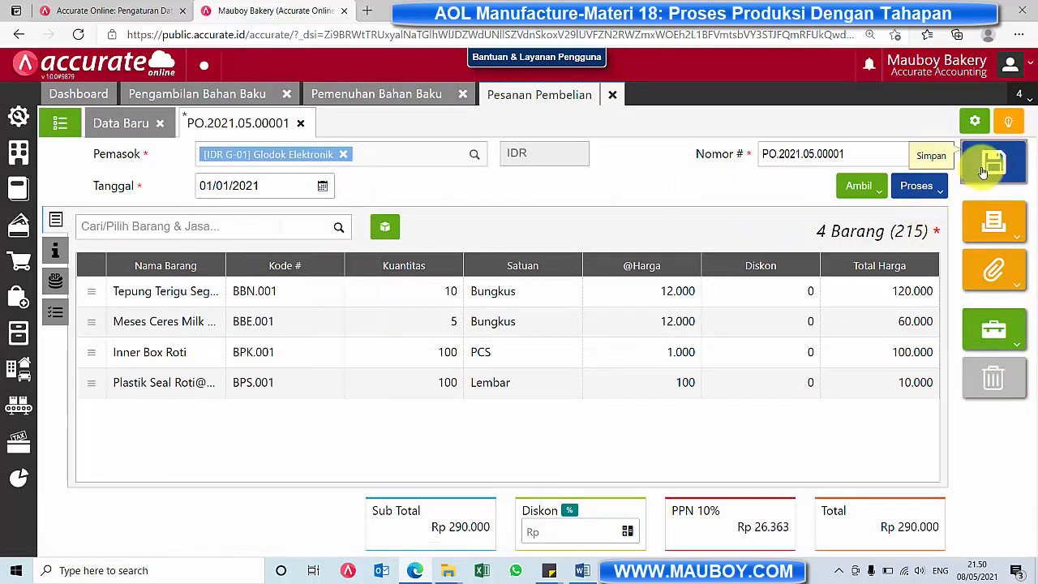
# Step: Process the purchase order into a Penerimaan, continuing the save past the item quantity notices
pyautogui.click(926, 191)
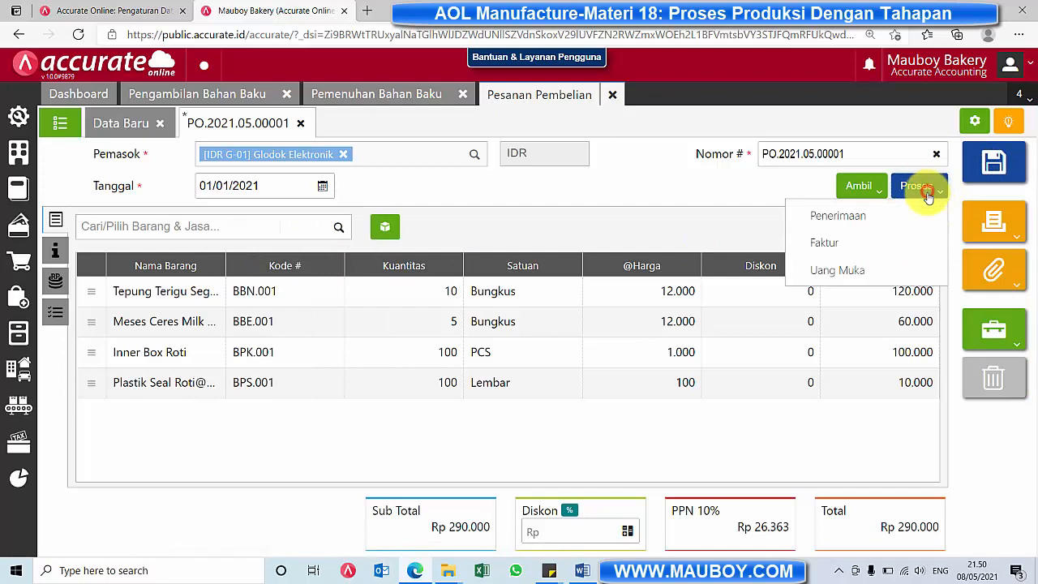
pyautogui.click(852, 217)
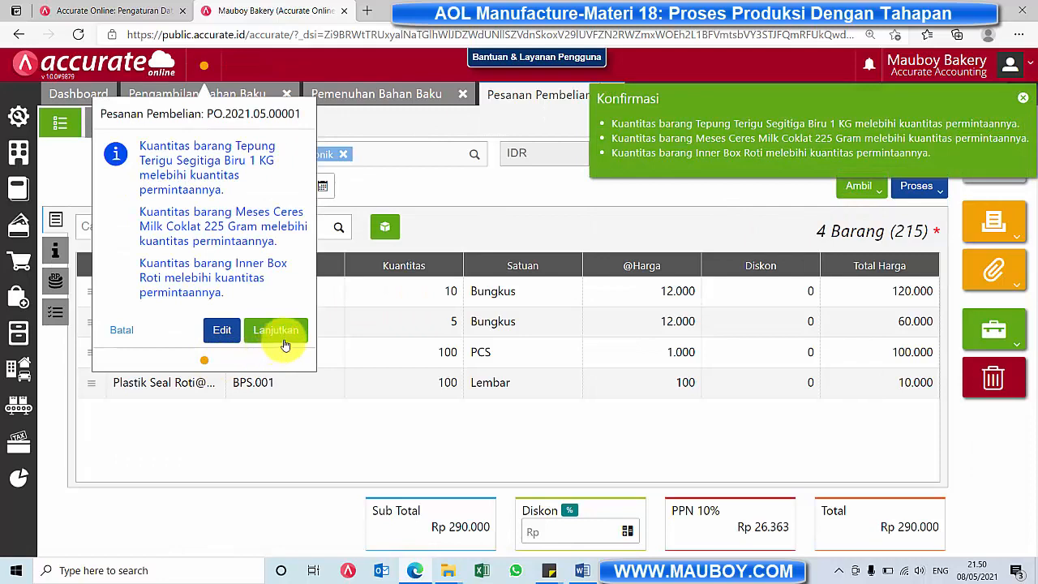
pyautogui.click(276, 331)
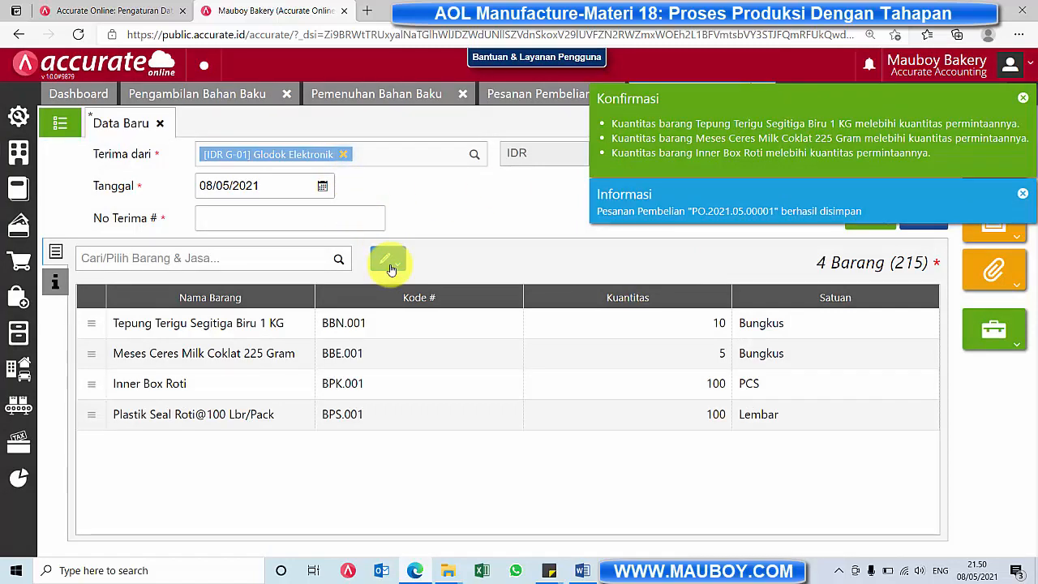
# Step: Fill in the receipt number in No Terima, set the Penerimaan Barang's Tanggal to 01/01/2021, and submit it for saving
pyautogui.click(300, 216)
pyautogui.write('543')
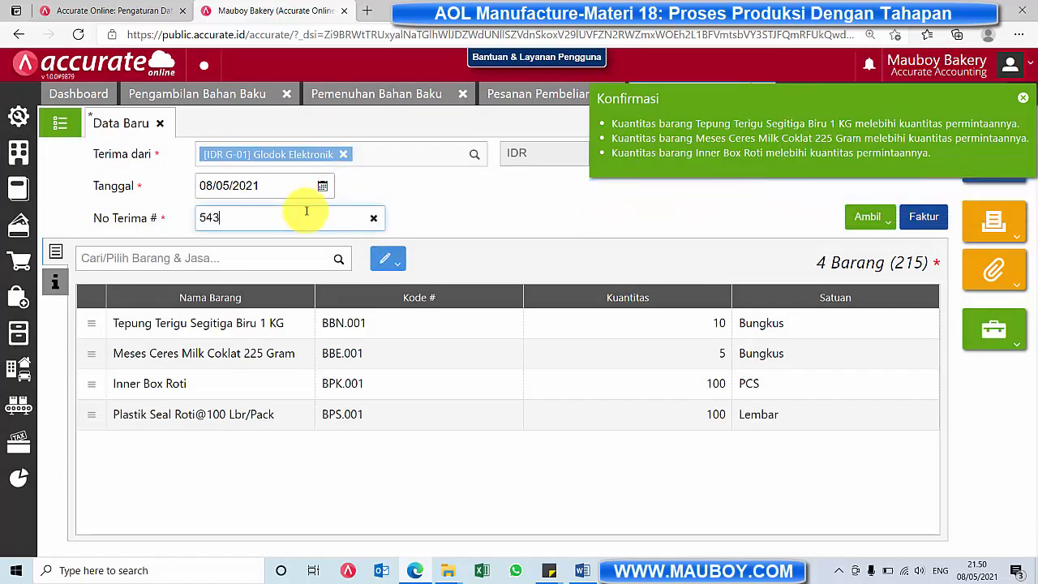
pyautogui.write('803455')
pyautogui.click(322, 186)
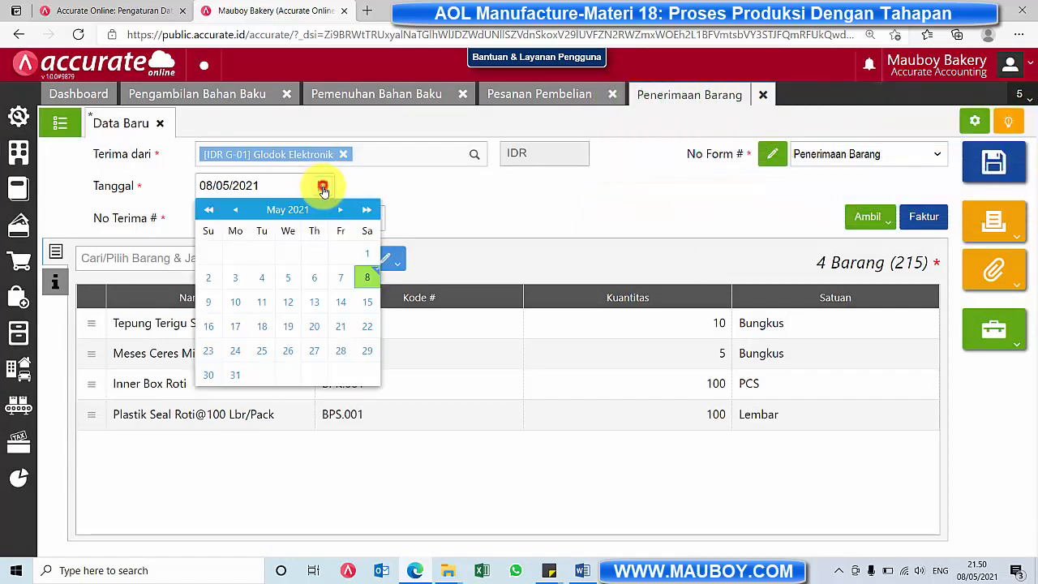
pyautogui.click(239, 210)
pyautogui.click(238, 210)
pyautogui.click(238, 210)
pyautogui.click(238, 210)
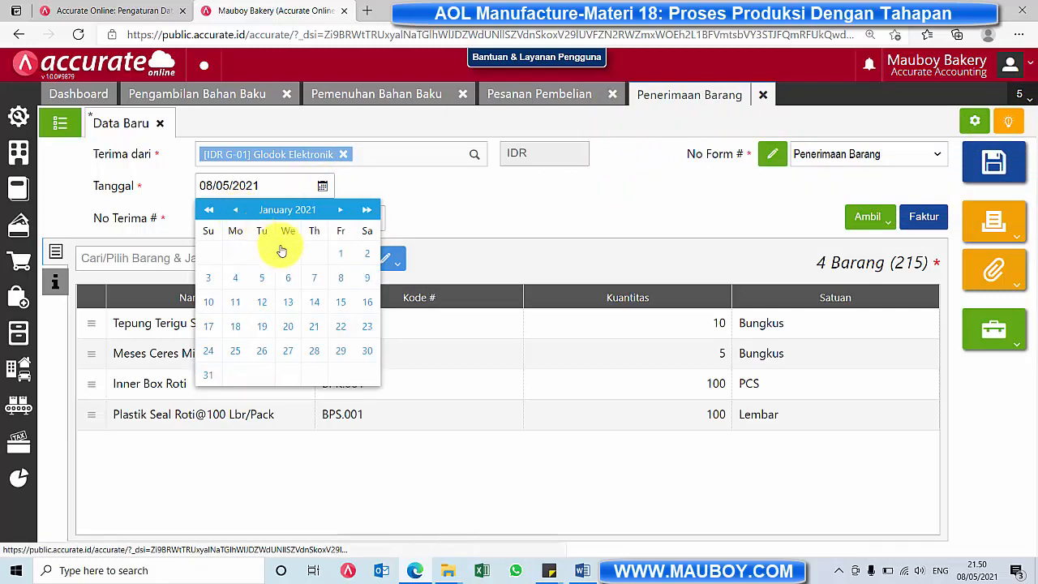
pyautogui.click(340, 253)
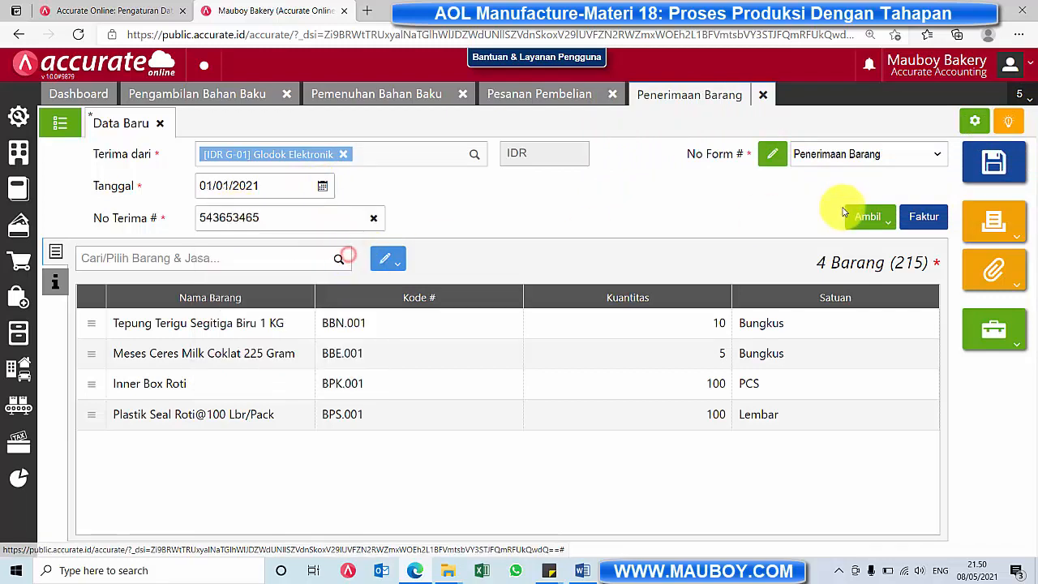
pyautogui.click(1004, 170)
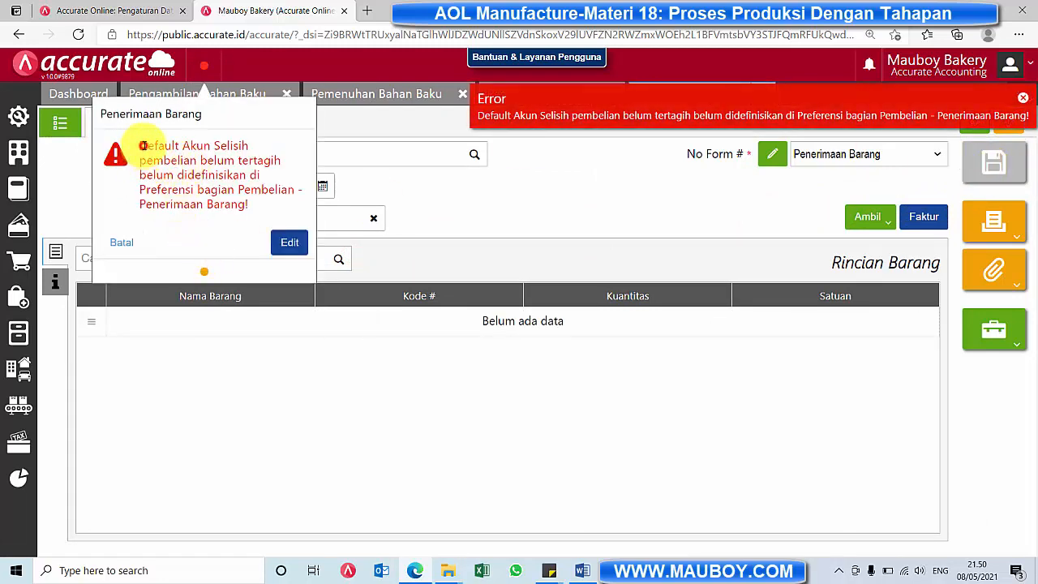
# Step: Read the Penerimaan Barang error message and open the Pembelian settings in Preferensi
pyautogui.moveTo(143, 146); pyautogui.dragTo(232, 209)
pyautogui.click(177, 169)
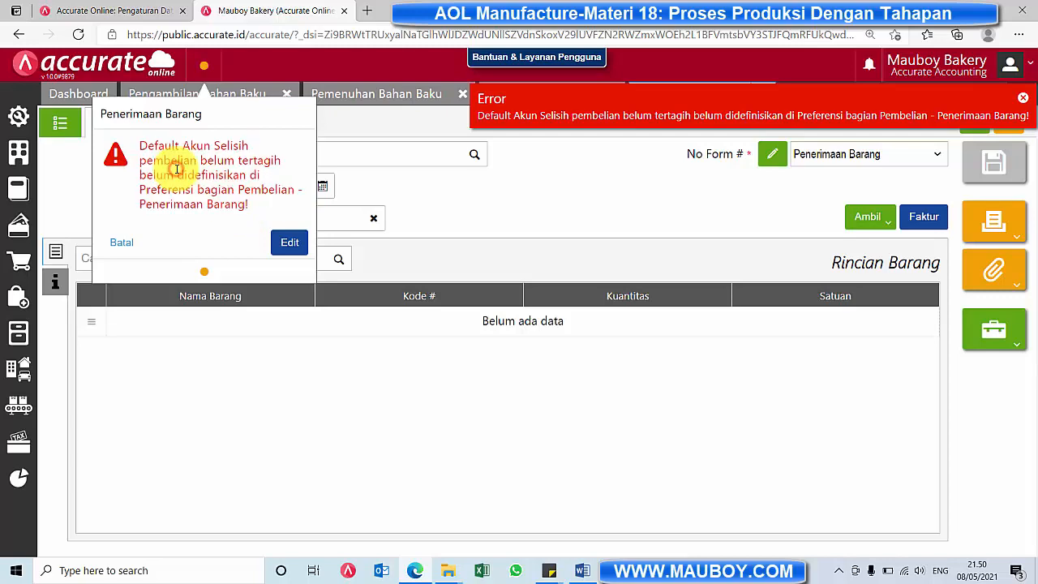
pyautogui.moveTo(143, 146); pyautogui.dragTo(248, 208)
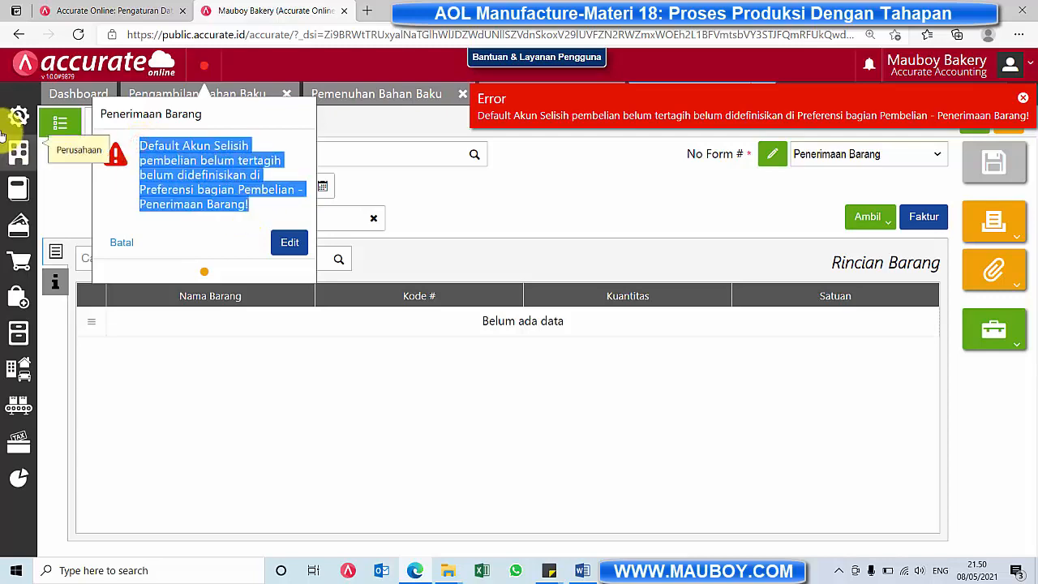
pyautogui.click(27, 118)
pyautogui.click(93, 177)
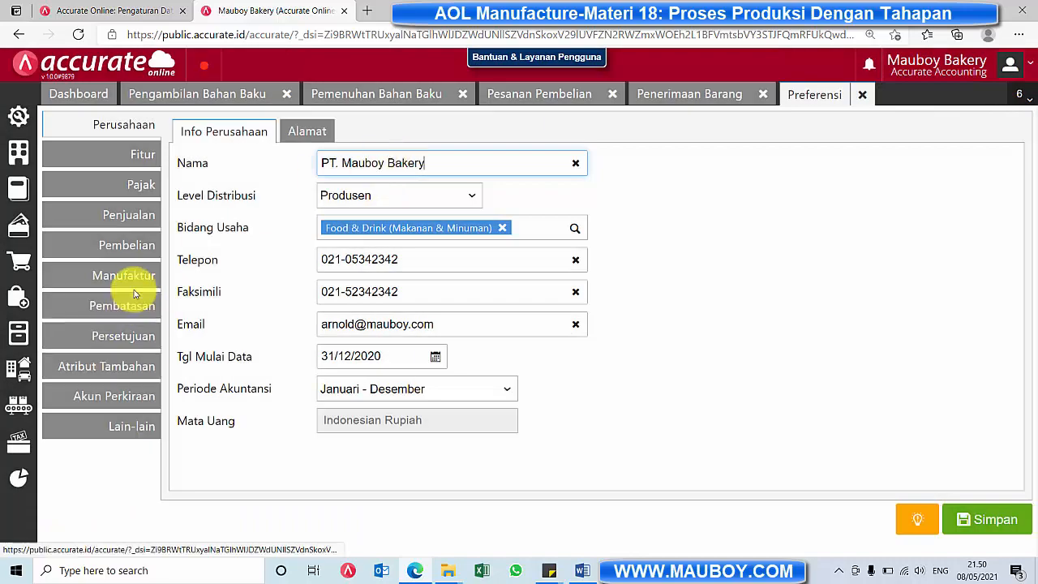
pyautogui.click(132, 246)
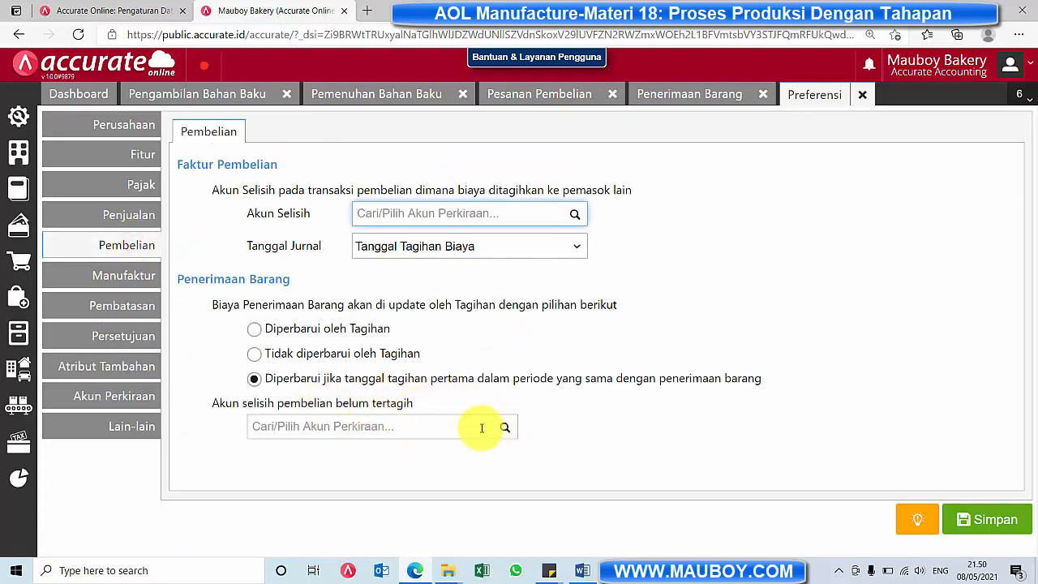
# Step: Set Akun selisih pembelian belum tertagih to Beban Selisih Barang Belum Ditagih and save the preferences
pyautogui.click(452, 427)
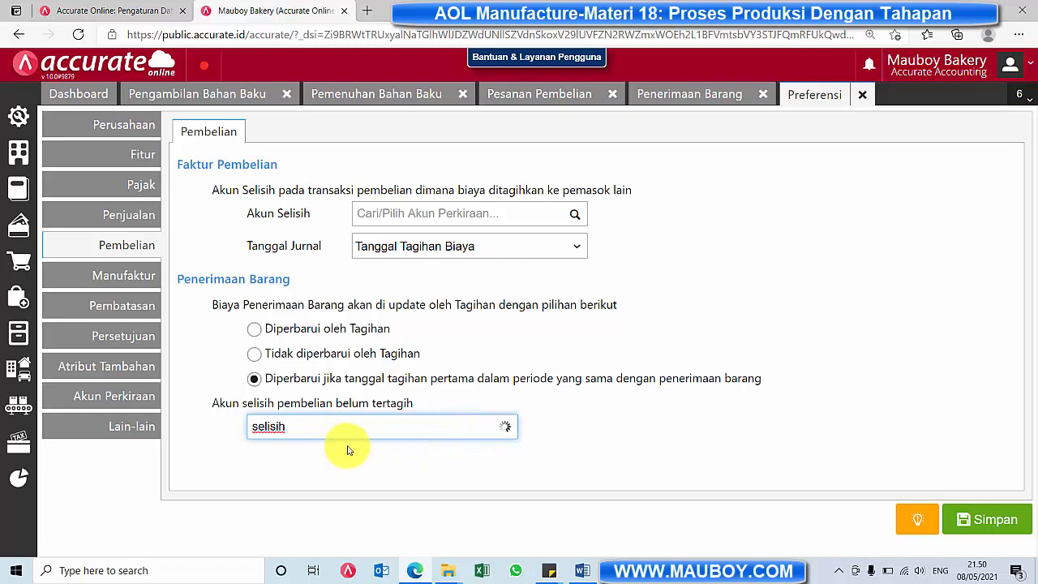
pyautogui.scroll(-4, 369, 470)
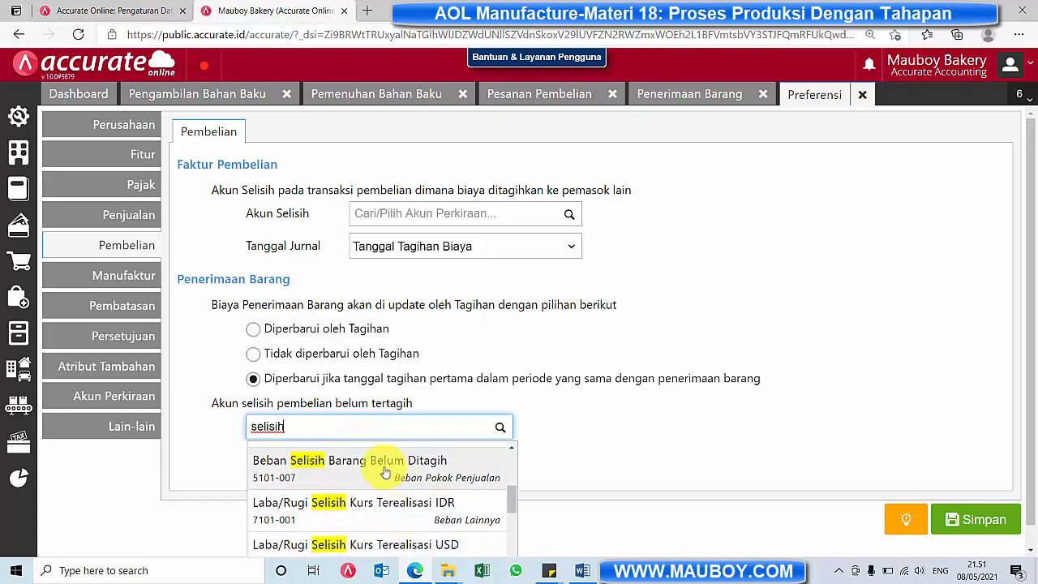
pyautogui.click(348, 470)
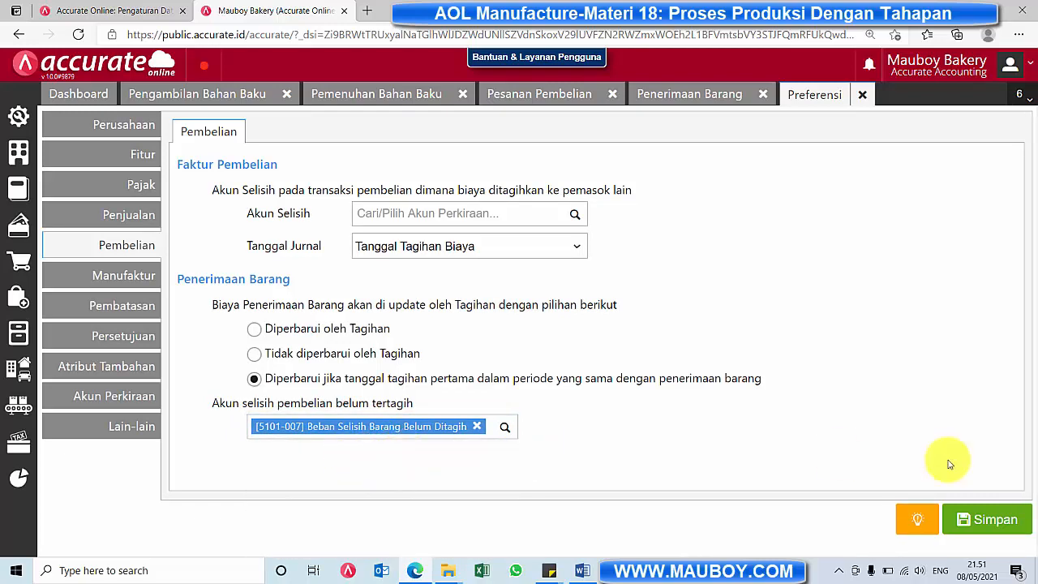
pyautogui.click(988, 519)
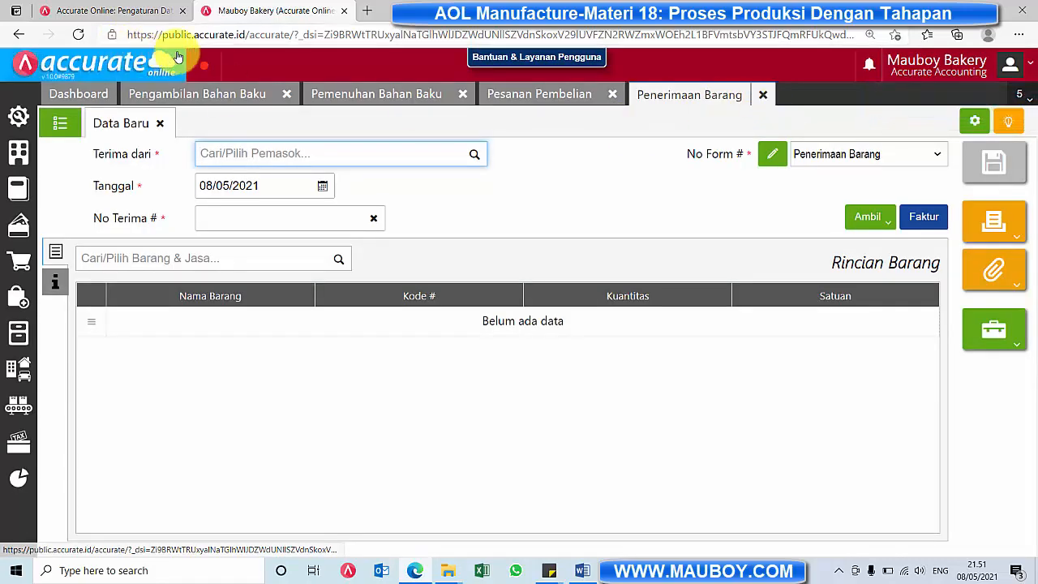
# Step: Reopen the pending Penerimaan Barang for editing and change the warehouse of all its items to GD.Bahan Baku
pyautogui.click(204, 65)
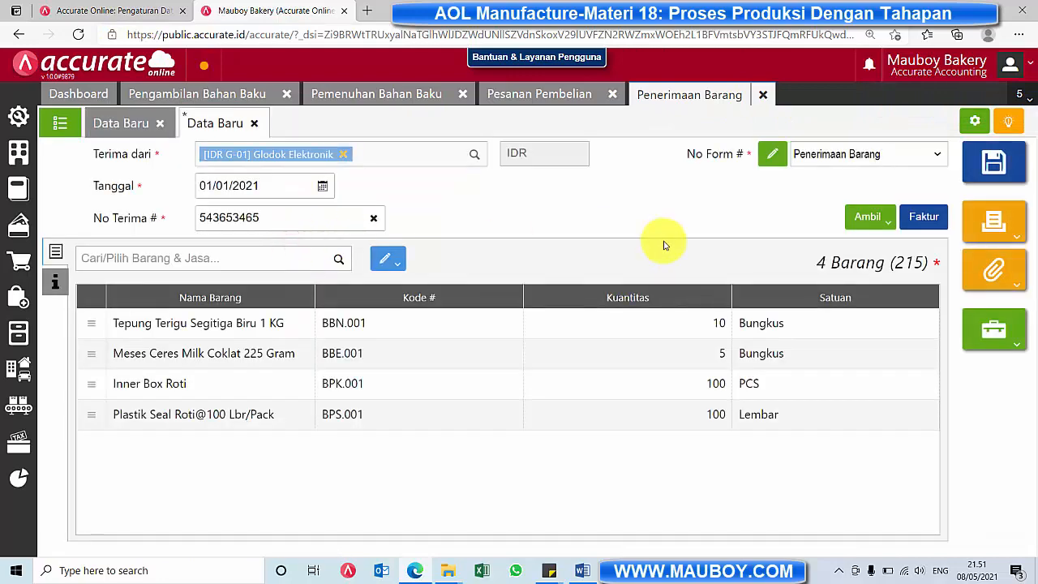
pyautogui.click(388, 258)
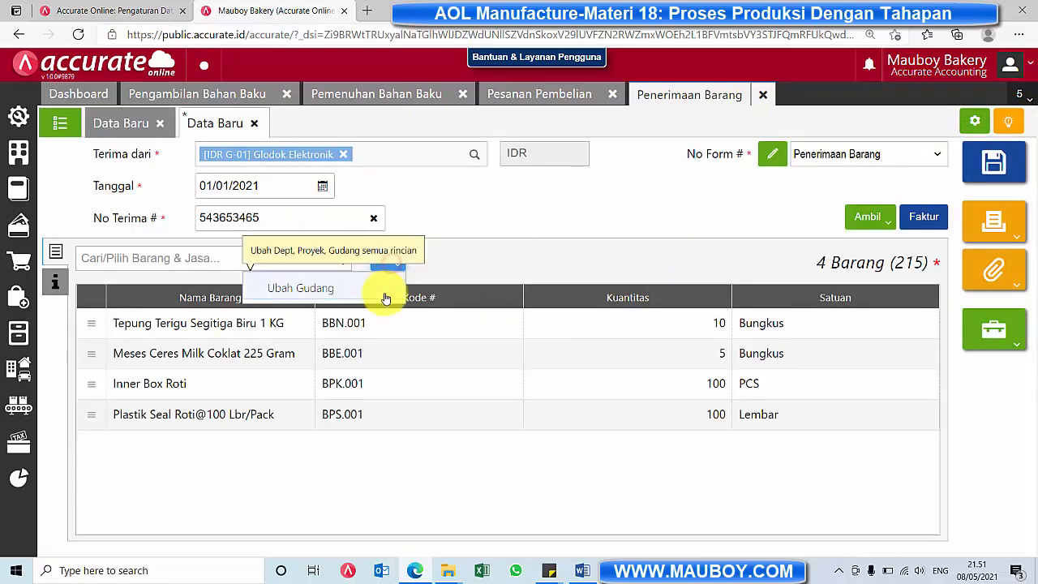
pyautogui.click(373, 298)
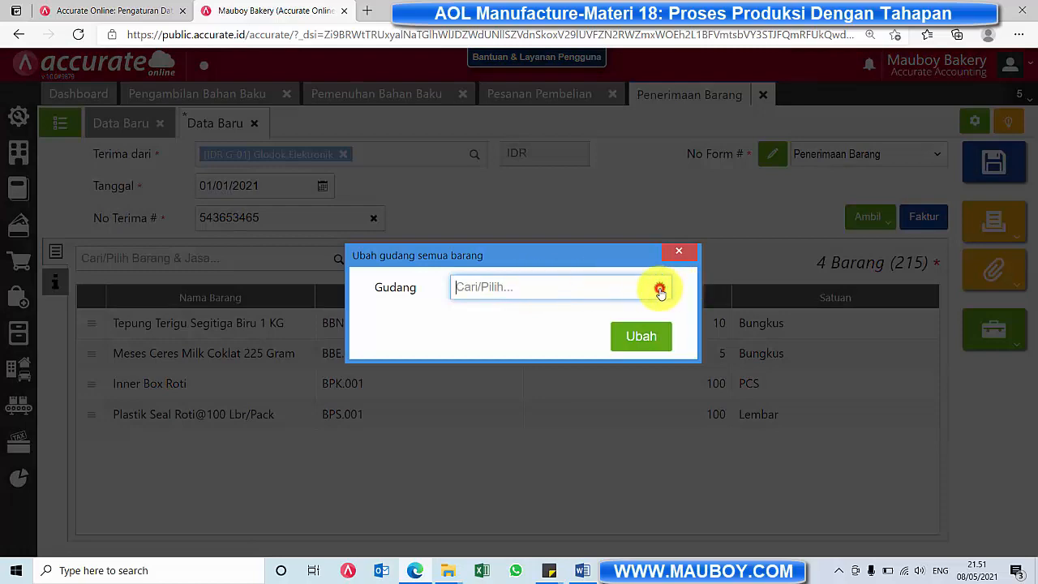
pyautogui.click(660, 290)
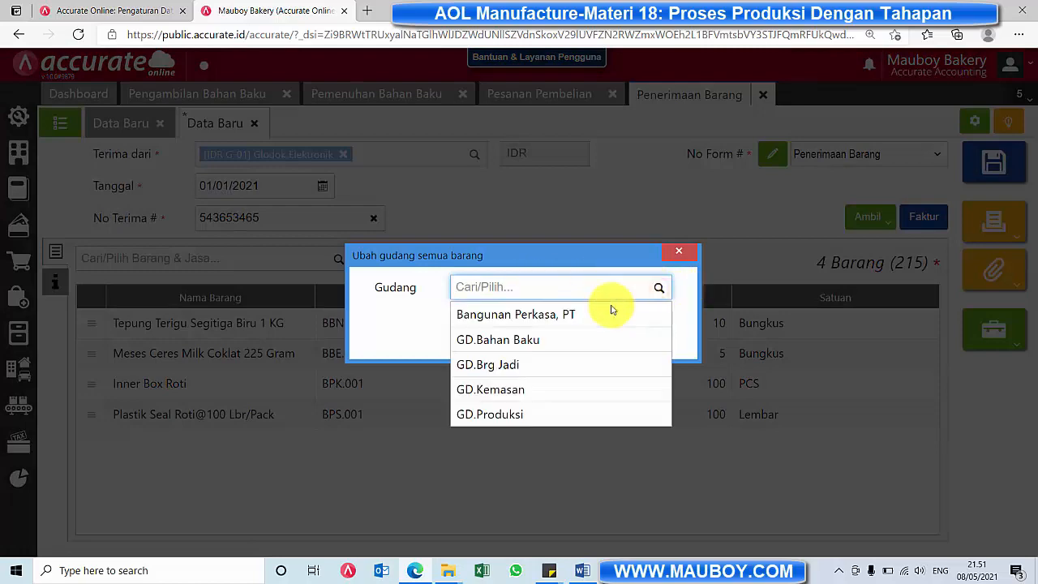
pyautogui.click(525, 345)
pyautogui.click(640, 335)
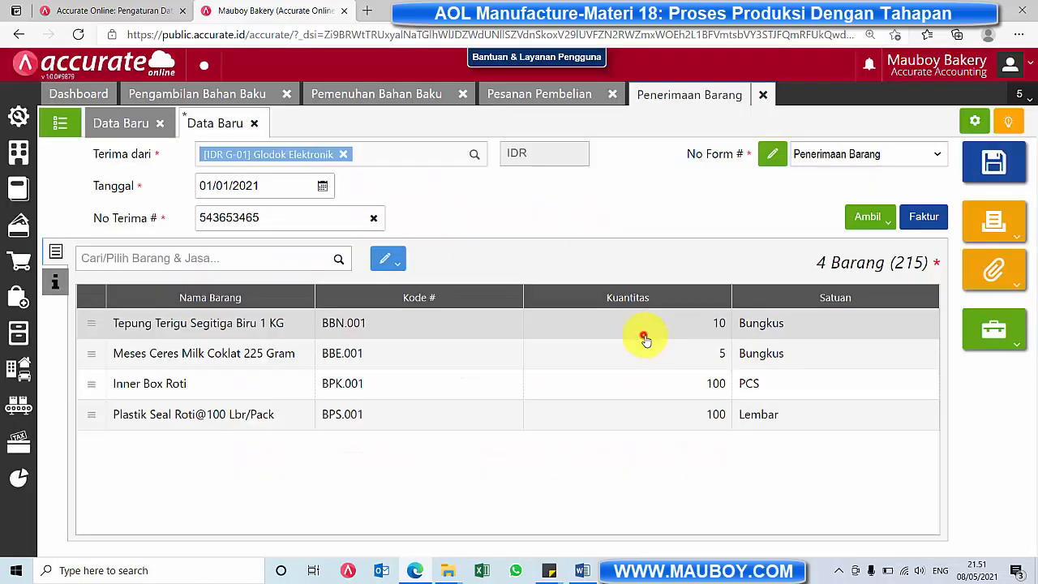
# Step: Set the warehouse of the Inner Box Roti line in the goods receipt to GD.Kemasan
pyautogui.click(773, 396)
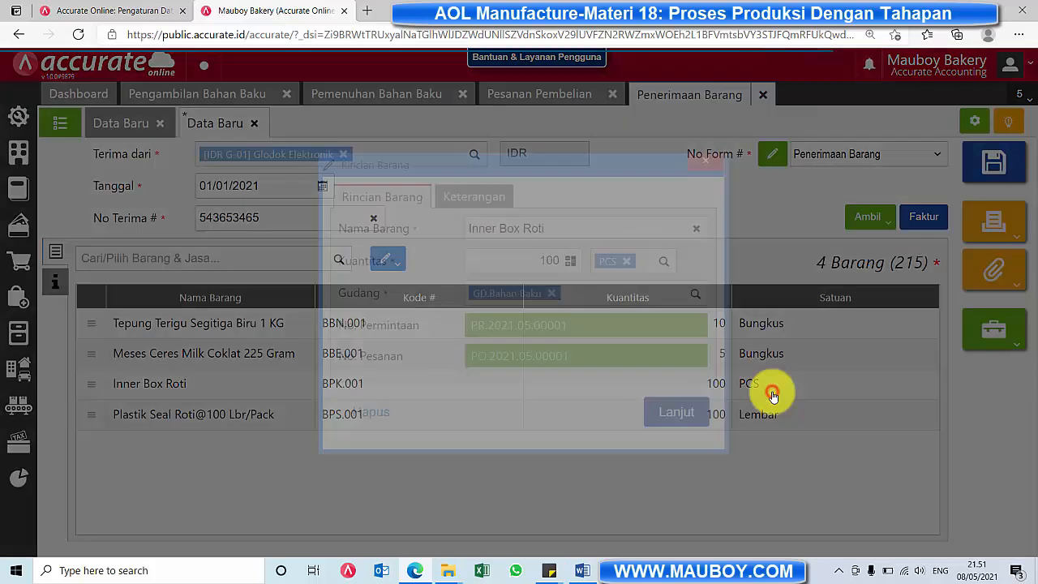
pyautogui.click(560, 295)
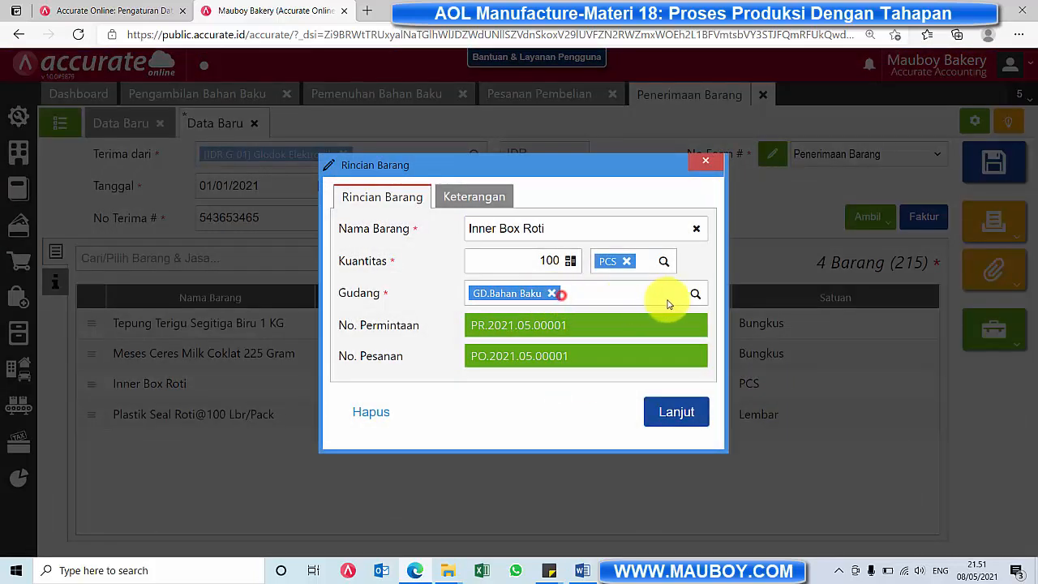
pyautogui.click(694, 299)
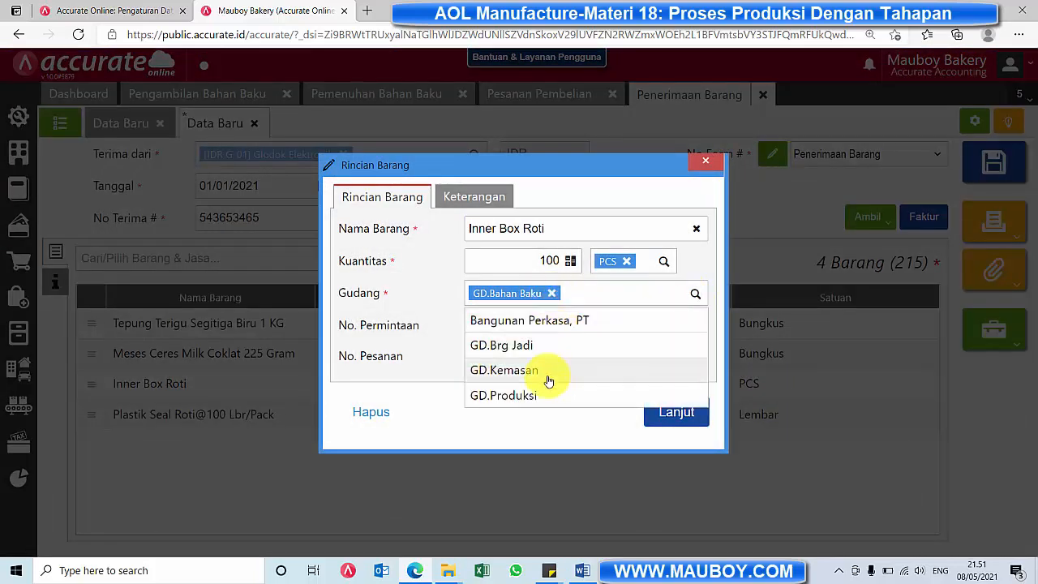
pyautogui.click(548, 374)
pyautogui.click(672, 413)
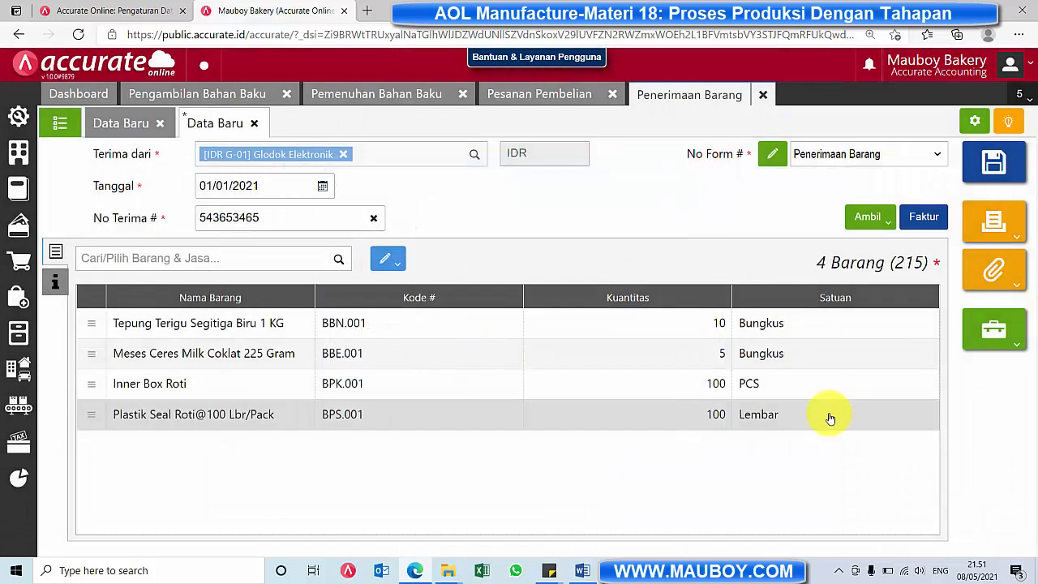
# Step: Assign the GD.Kemasan warehouse to the Plastik Seal Roti@100 Lbr/Pack line of the goods receipt
pyautogui.click(829, 416)
pyautogui.click(695, 296)
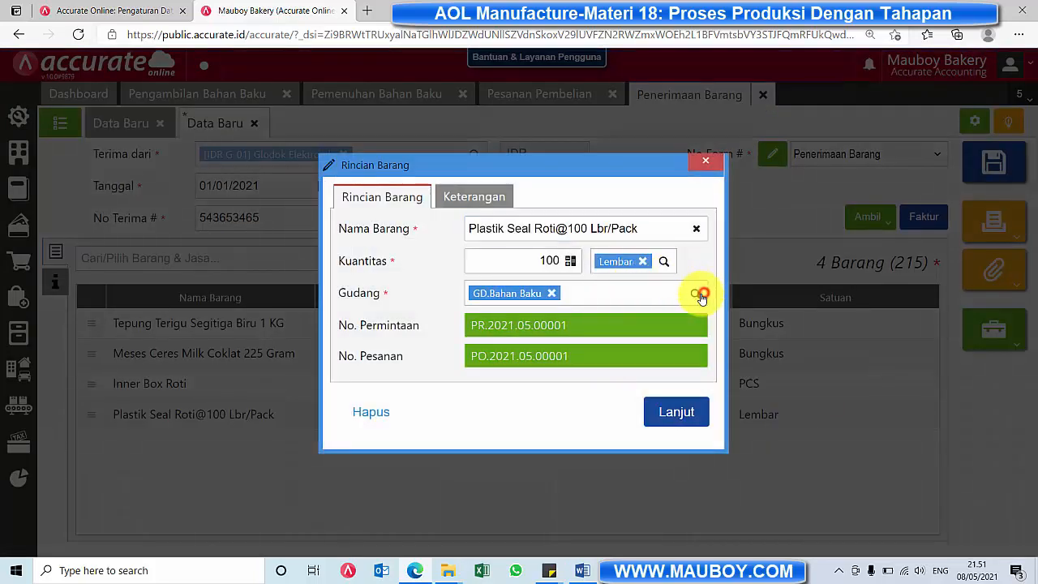
pyautogui.click(565, 372)
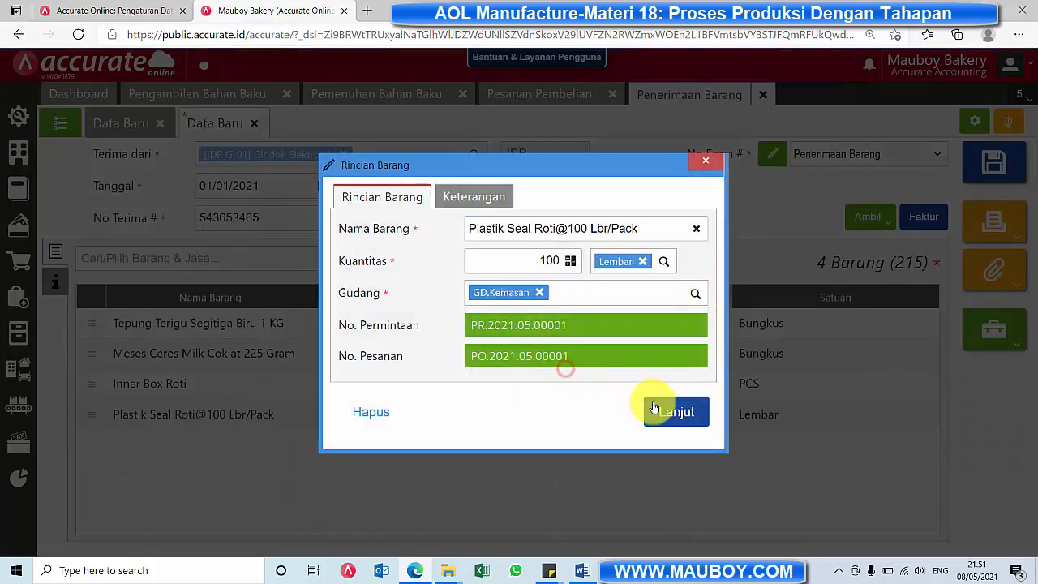
pyautogui.click(663, 406)
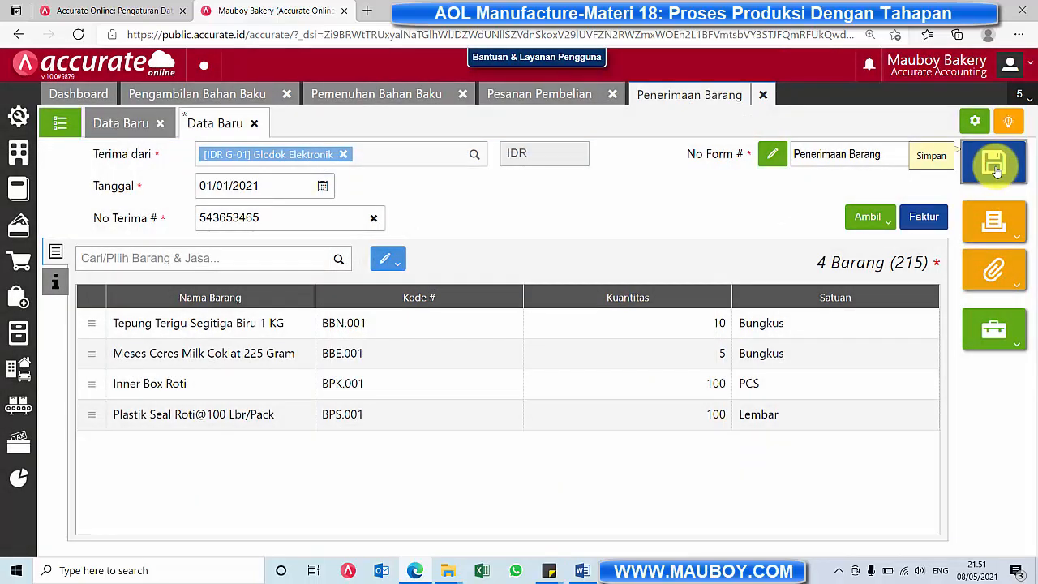
# Step: Save the goods receipt, and close the Penerimaan Barang and Pesanan Pembelian forms
pyautogui.click(994, 165)
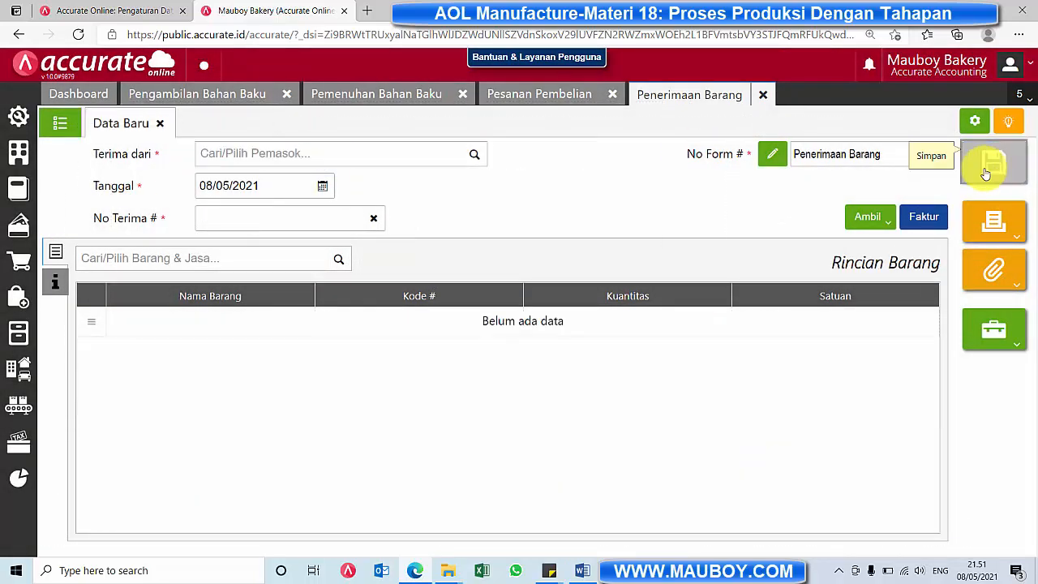
pyautogui.click(761, 96)
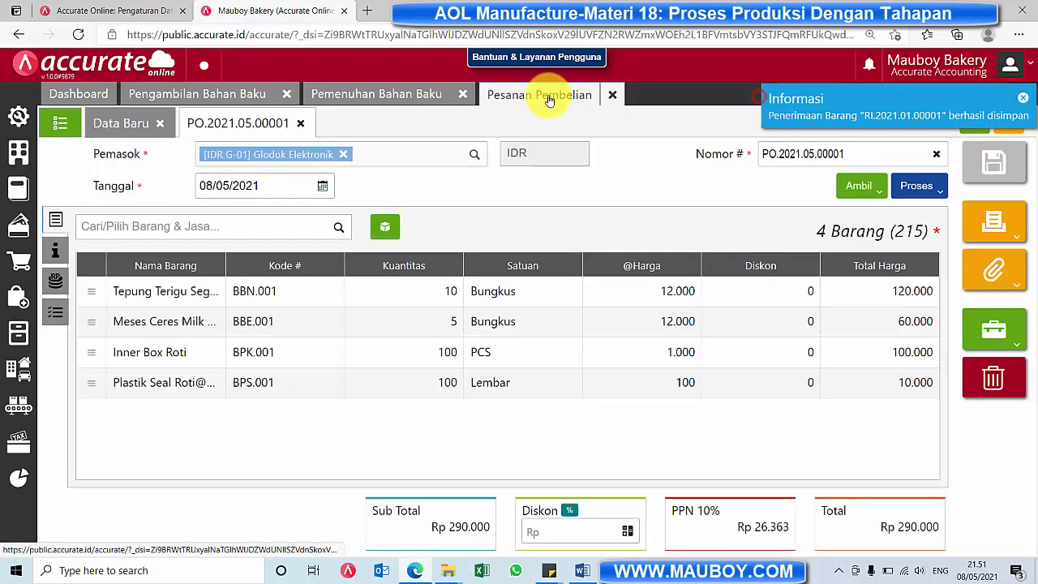
pyautogui.click(604, 96)
# Step: Refresh Pemenuhan Bahan Baku, examine the required, available and requested quantities of the Sari Roti Coklat materials, and close it
pyautogui.click(485, 126)
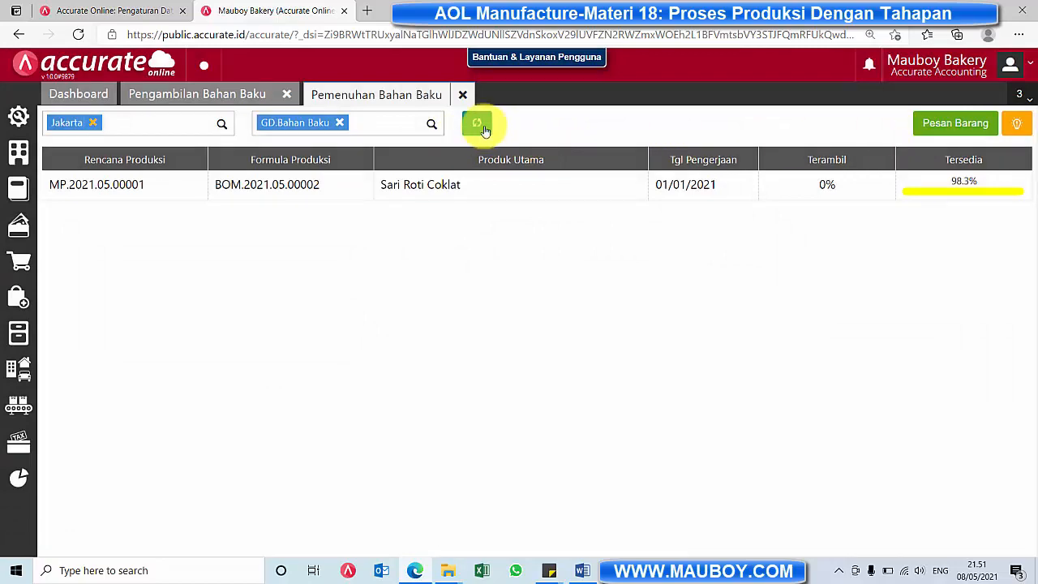
pyautogui.click(484, 128)
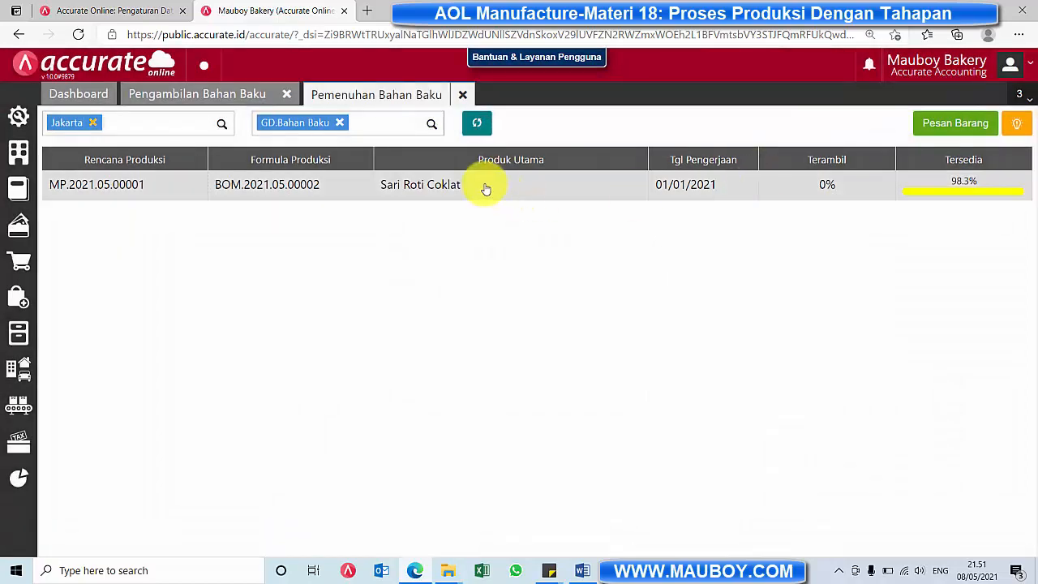
pyautogui.click(484, 185)
pyautogui.scroll(-2, 772, 373)
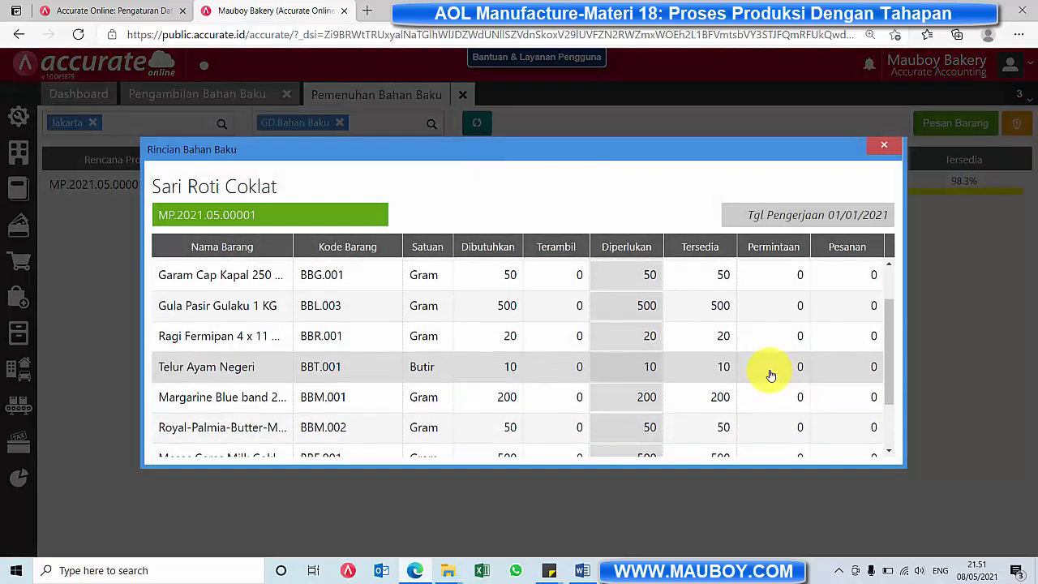
pyautogui.scroll(2, 729, 341)
pyautogui.scroll(-2, 676, 315)
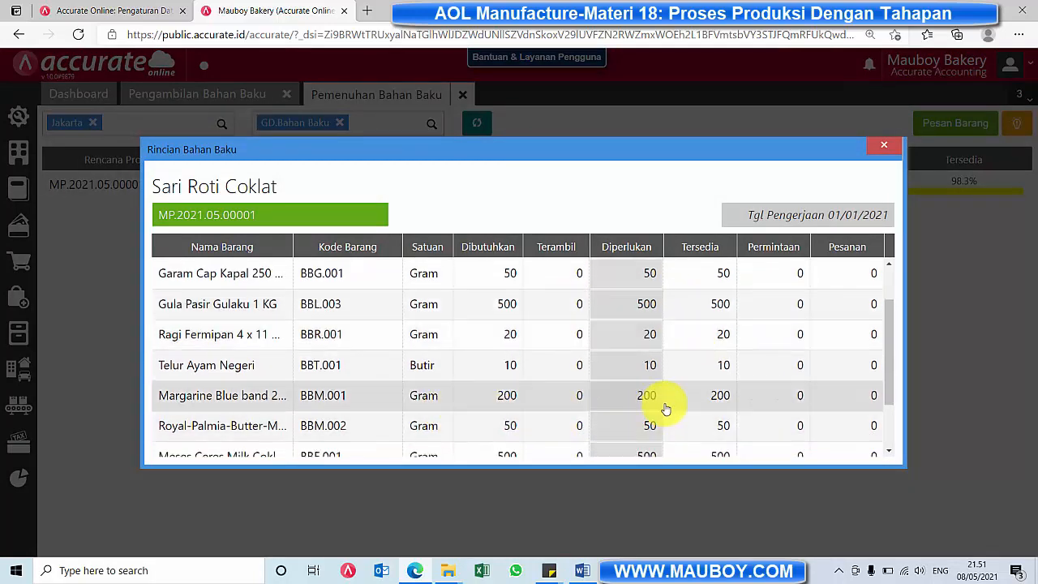
pyautogui.scroll(-2, 690, 410)
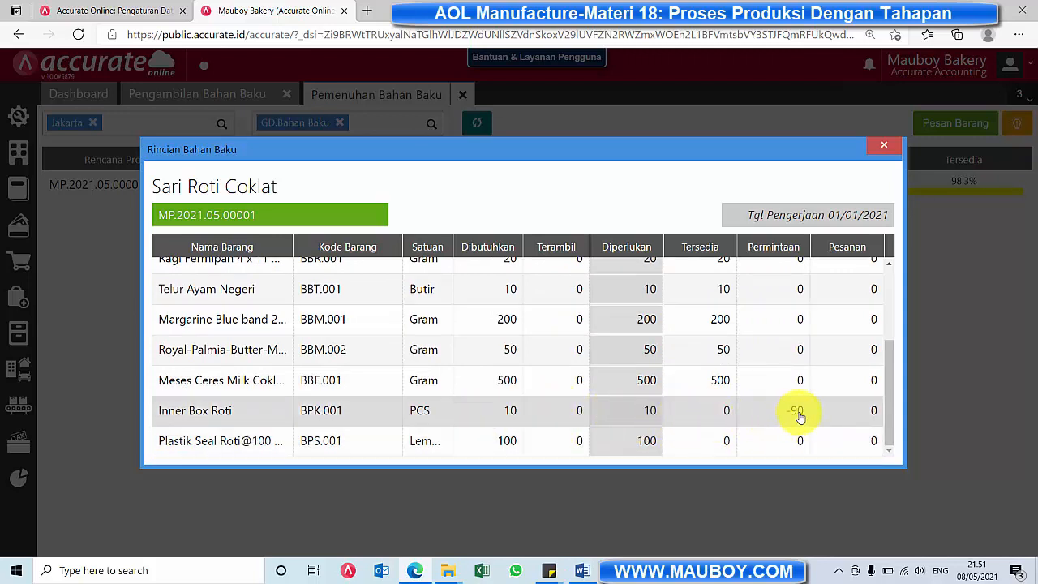
pyautogui.scroll(1, 798, 415)
pyautogui.scroll(-1, 798, 417)
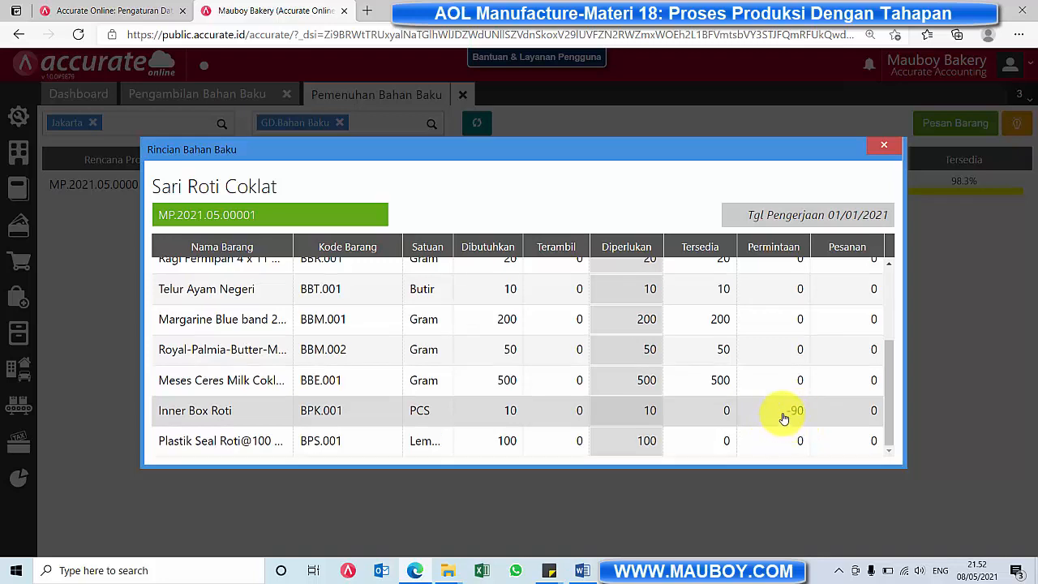
pyautogui.scroll(5, 783, 418)
pyautogui.scroll(-5, 780, 421)
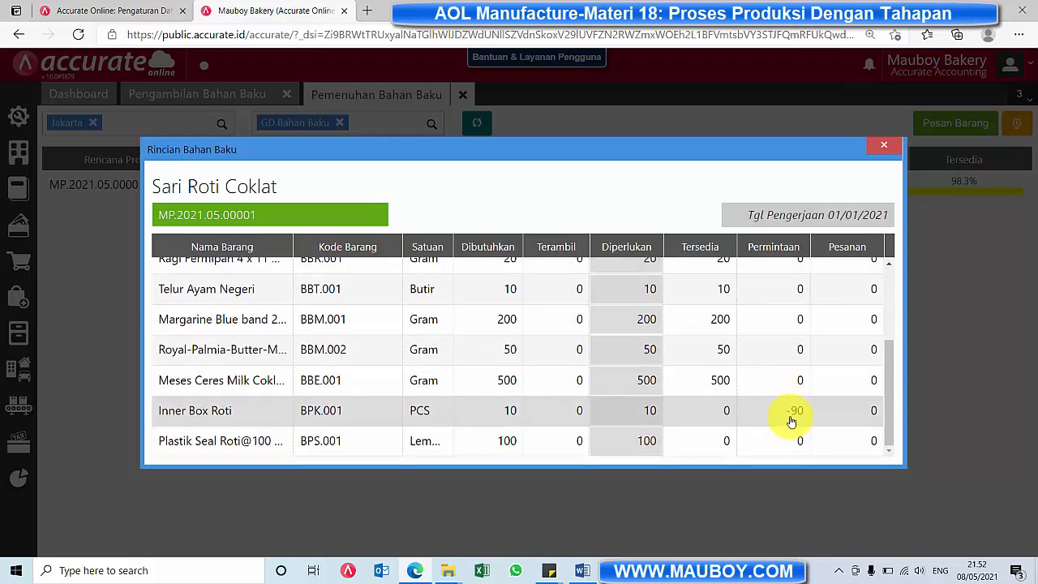
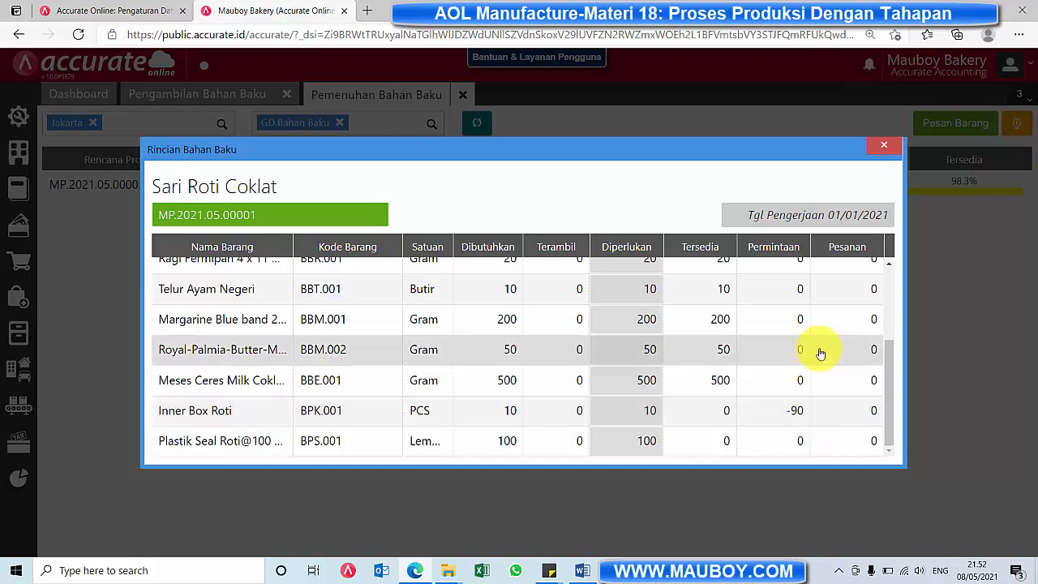
pyautogui.scroll(5, 818, 352)
pyautogui.click(883, 146)
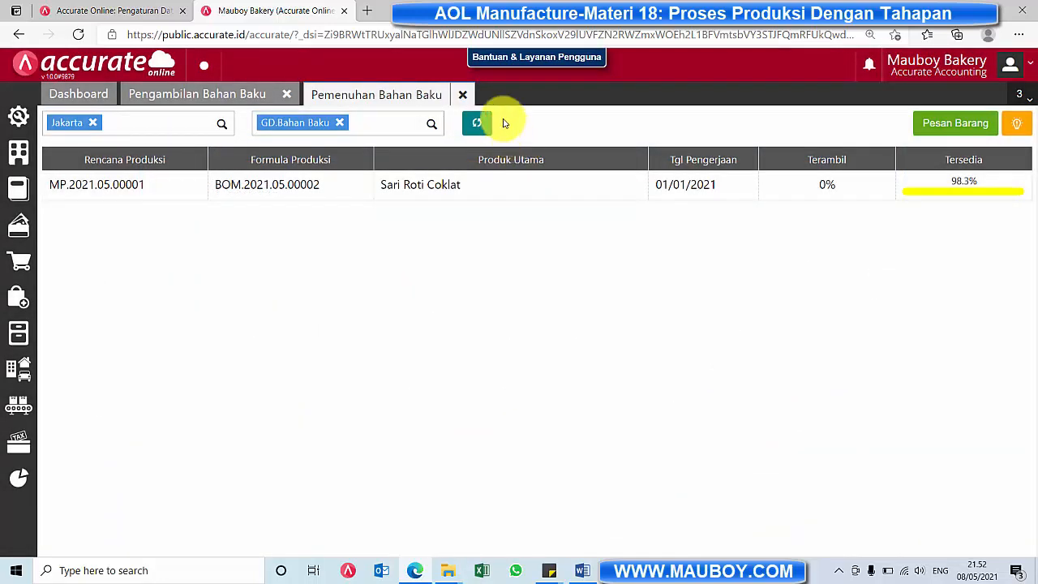
pyautogui.click(462, 94)
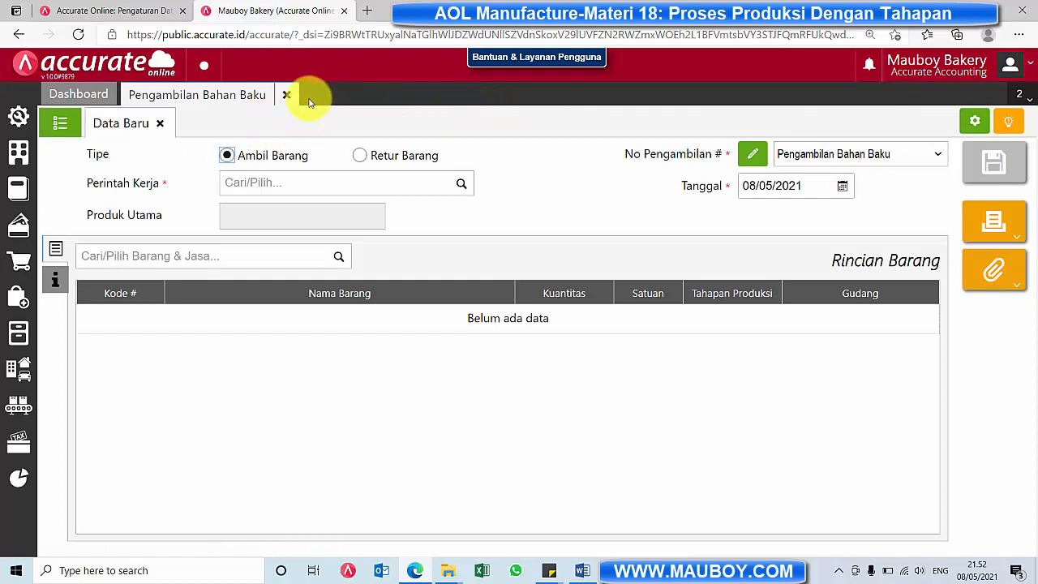
# Step: Select the Sari Roti Coklat work order for the new raw material withdrawal and set its date to 01/01/2021
pyautogui.click(461, 184)
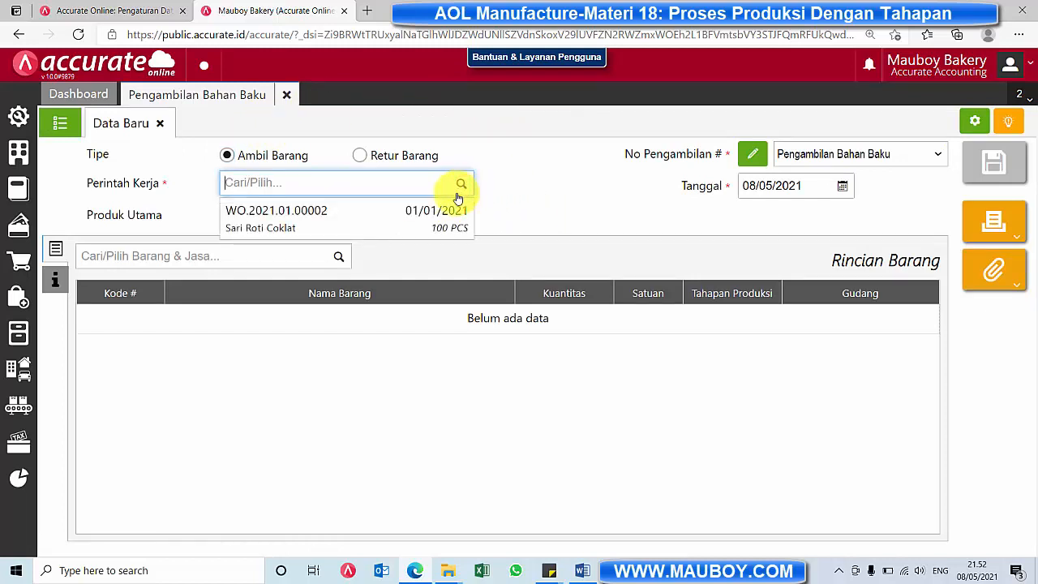
pyautogui.click(309, 219)
pyautogui.click(845, 186)
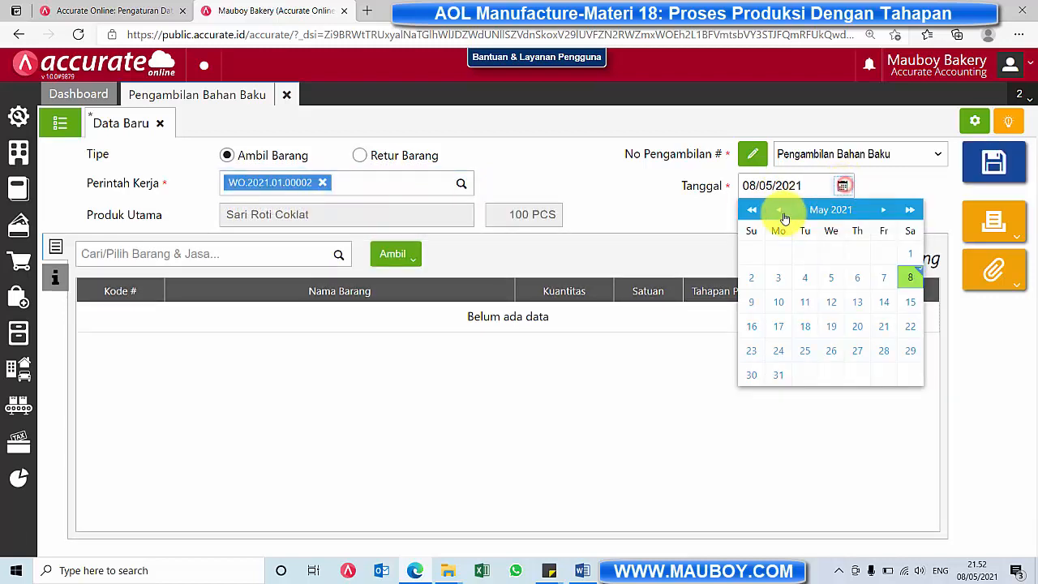
pyautogui.click(779, 210)
pyautogui.click(778, 210)
pyautogui.click(779, 210)
pyautogui.click(883, 253)
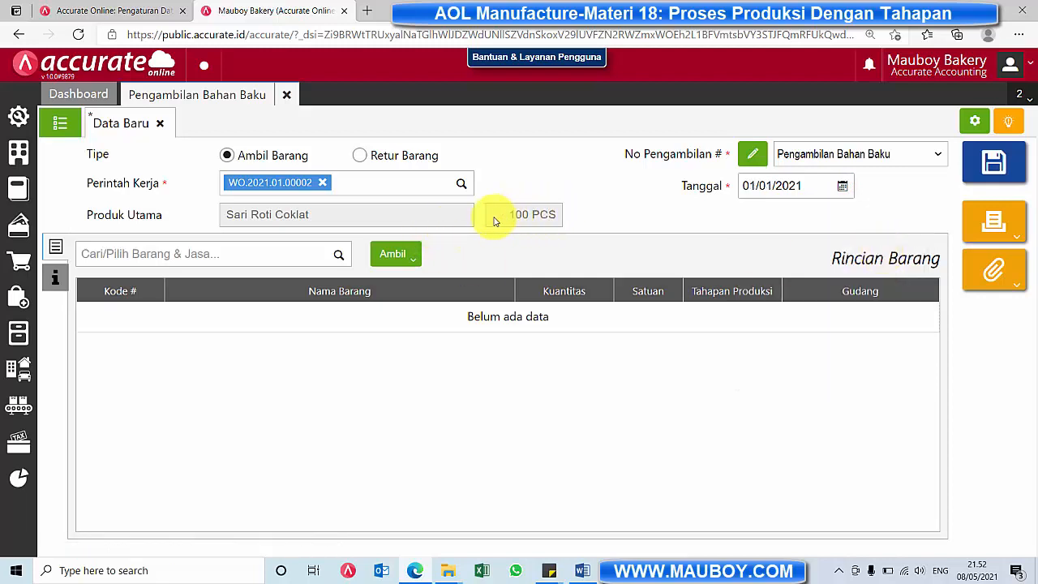
# Step: Load all materials of the Campur production stage into the withdrawal using Bahan Tahapan
pyautogui.click(394, 256)
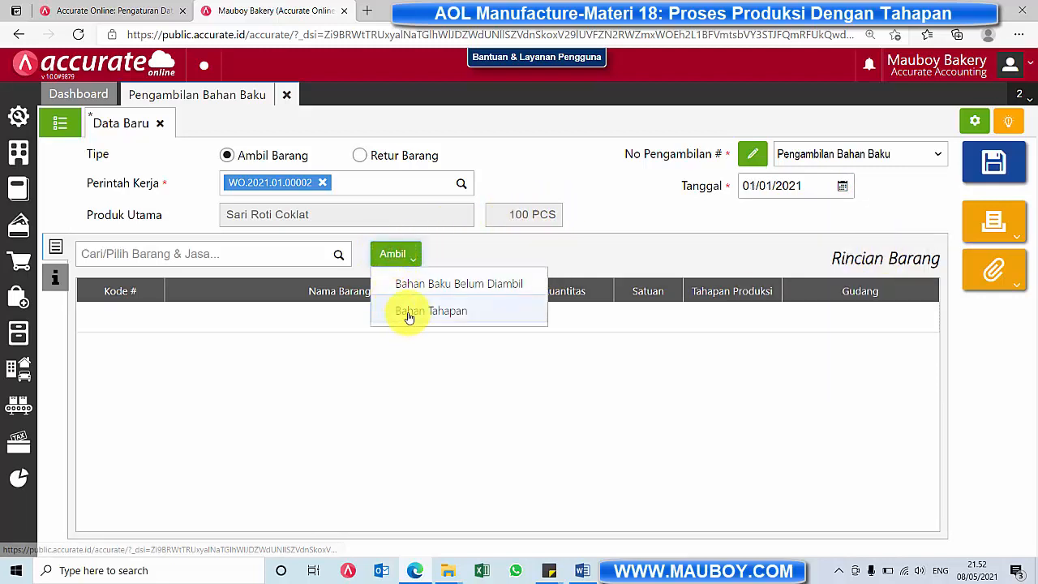
pyautogui.click(411, 315)
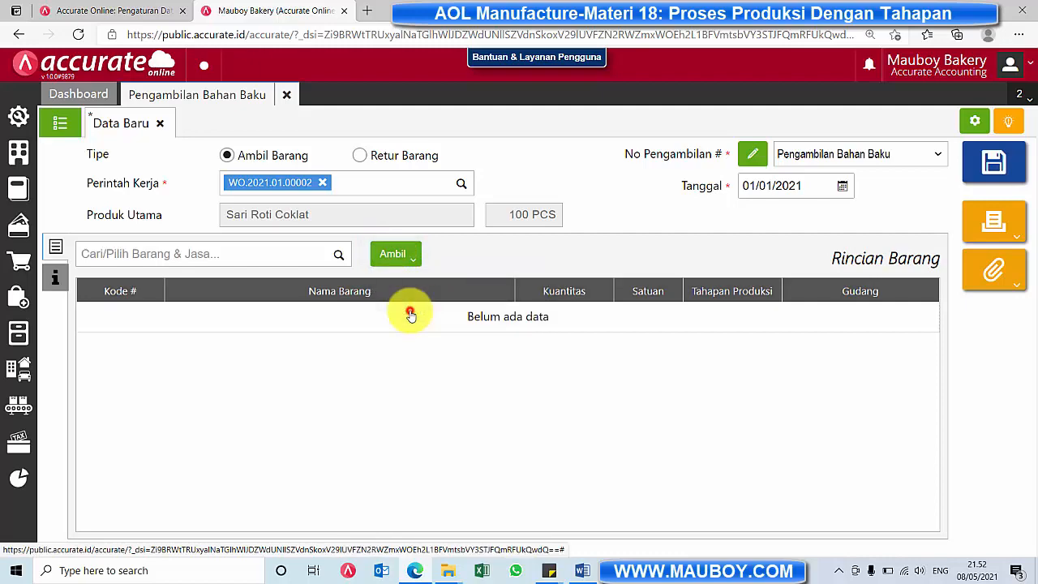
pyautogui.click(553, 207)
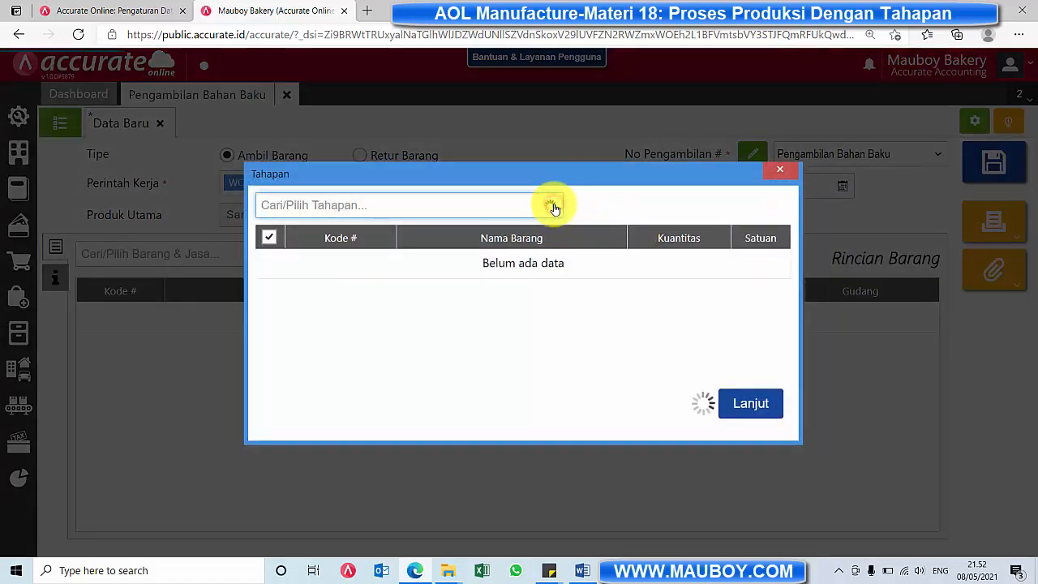
pyautogui.click(342, 235)
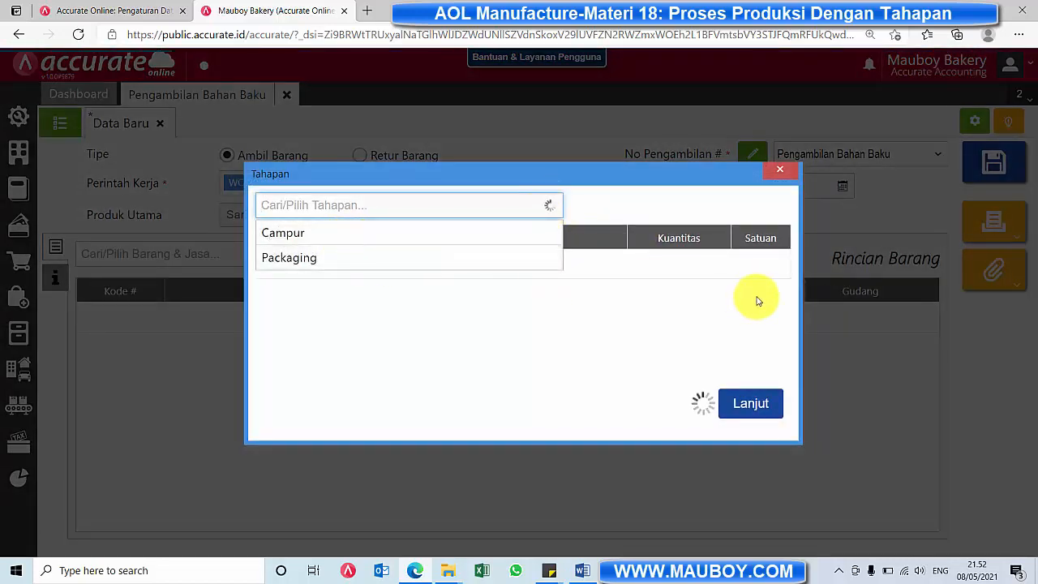
pyautogui.scroll(-2, 665, 352)
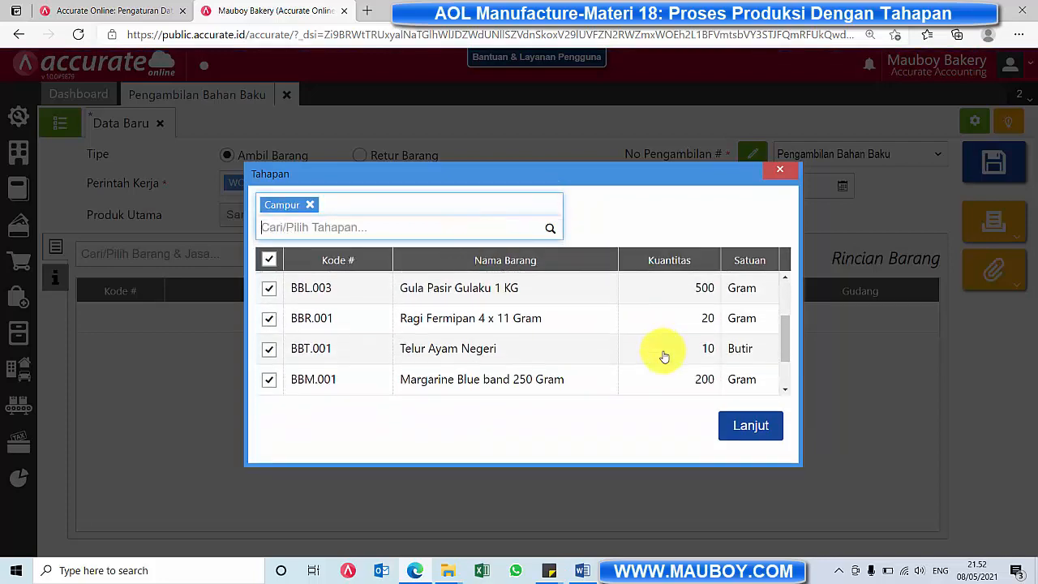
pyautogui.scroll(-2, 665, 352)
pyautogui.scroll(3, 667, 349)
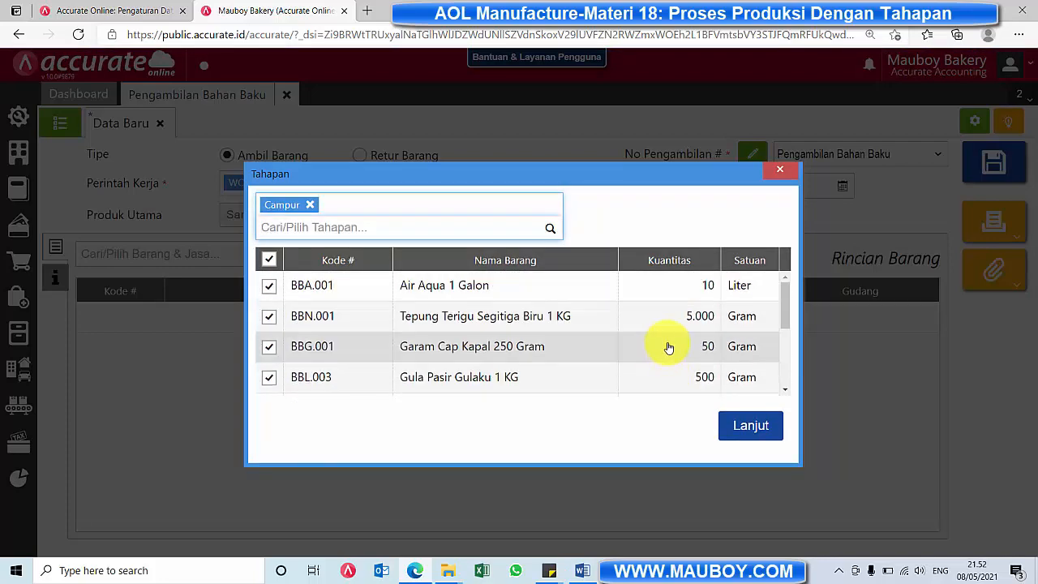
pyautogui.click(731, 424)
# Step: Review the Campur material lines in the raw material withdrawal and save it
pyautogui.scroll(-1, 740, 427)
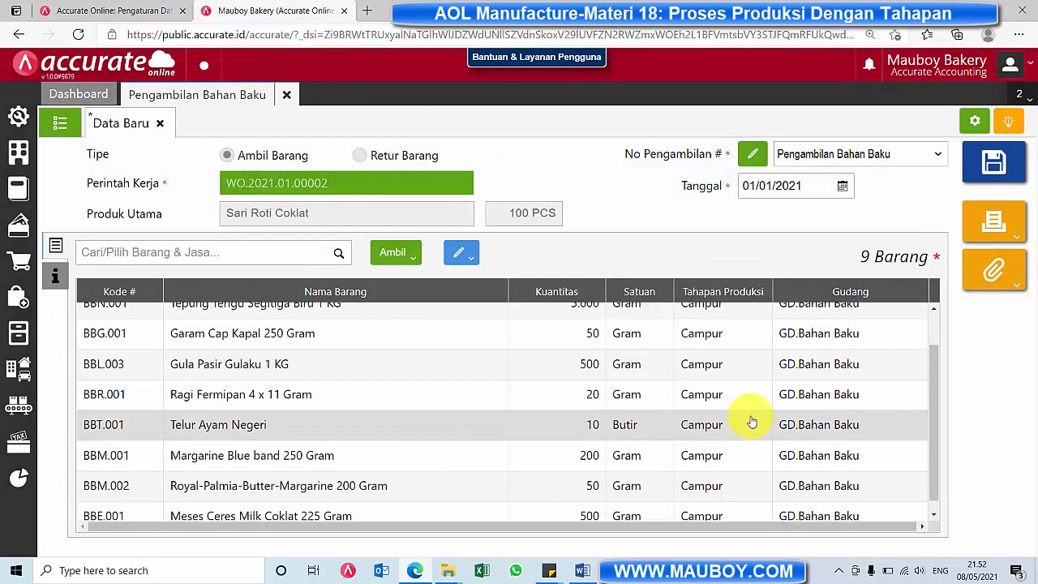
pyautogui.scroll(2, 756, 421)
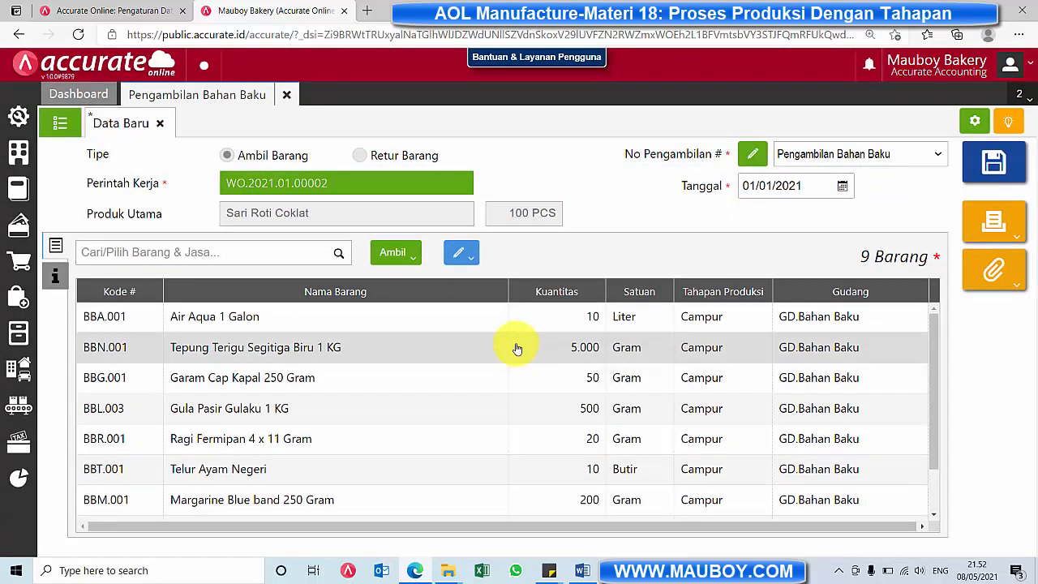
pyautogui.click(995, 166)
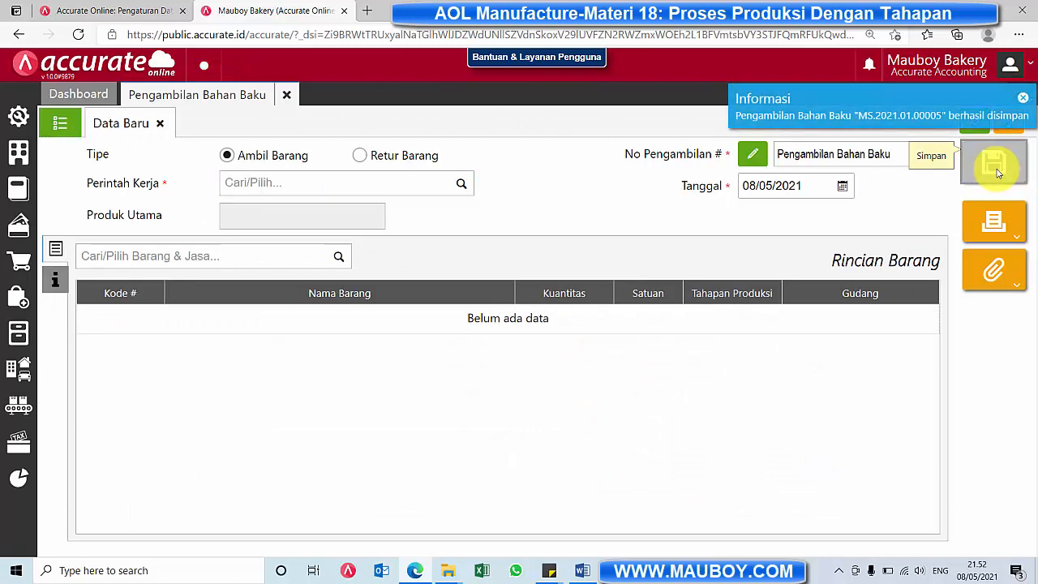
# Step: Open the newly saved raw material withdrawal from the list and examine the WIP Manufacture entry in its journal details
pyautogui.click(68, 131)
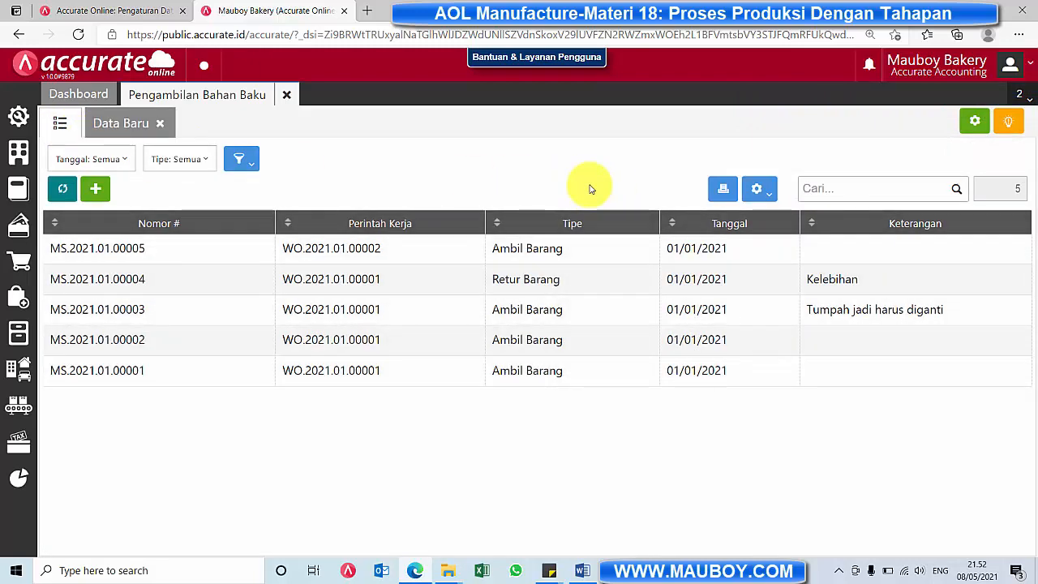
pyautogui.click(590, 248)
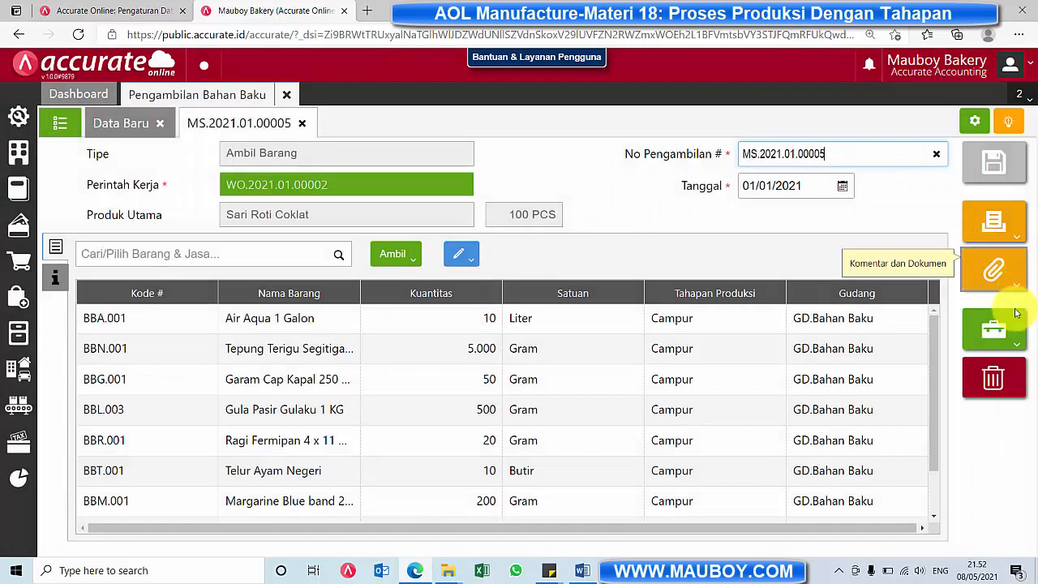
pyautogui.click(1005, 328)
pyautogui.click(941, 395)
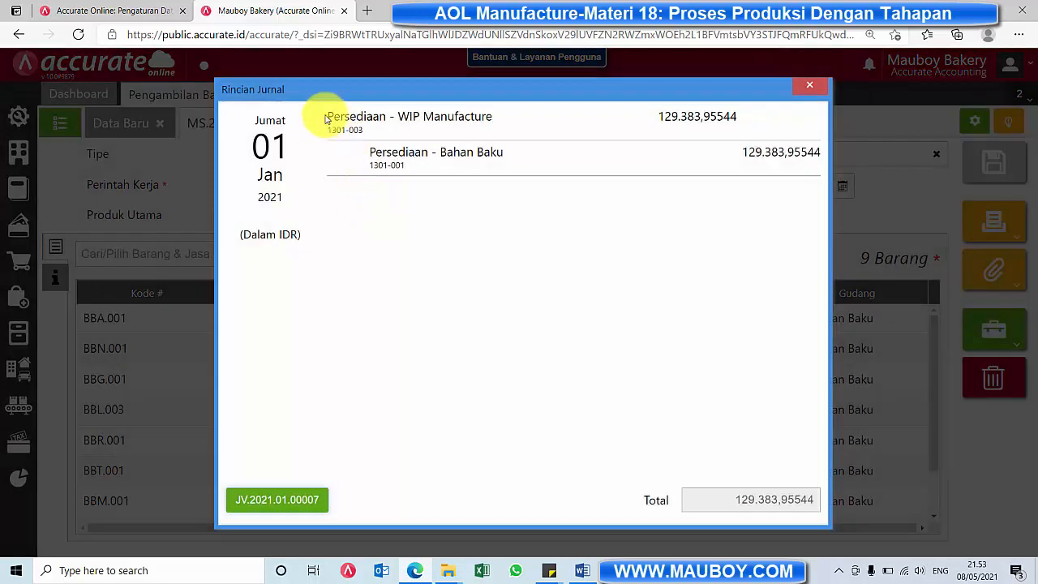
pyautogui.moveTo(336, 120); pyautogui.dragTo(747, 124)
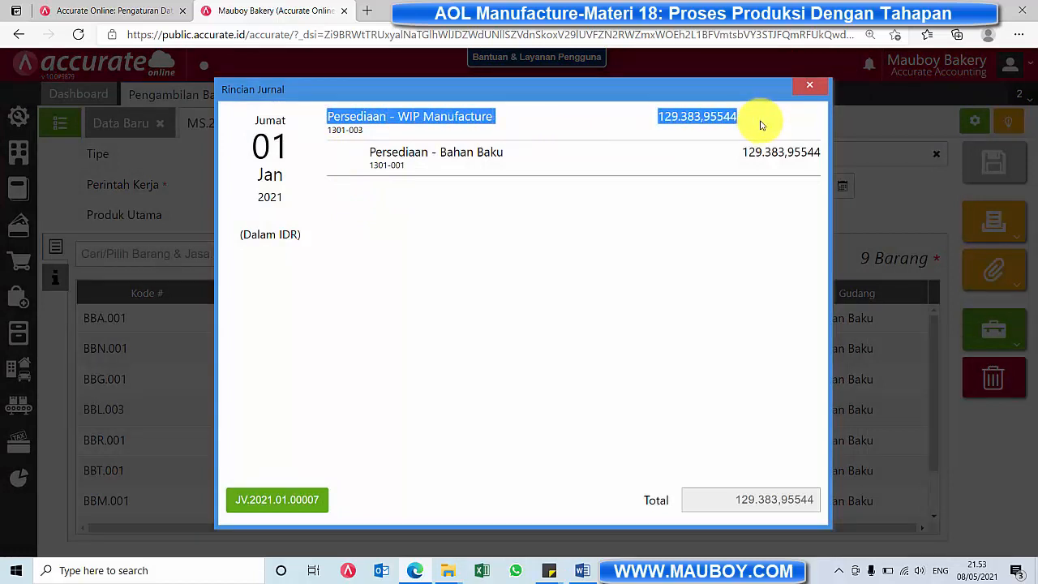
# Step: Examine the Bahan Baku and WIP Manufacture entries of the withdrawal's journal and close the journal details
pyautogui.moveTo(365, 151); pyautogui.dragTo(748, 167)
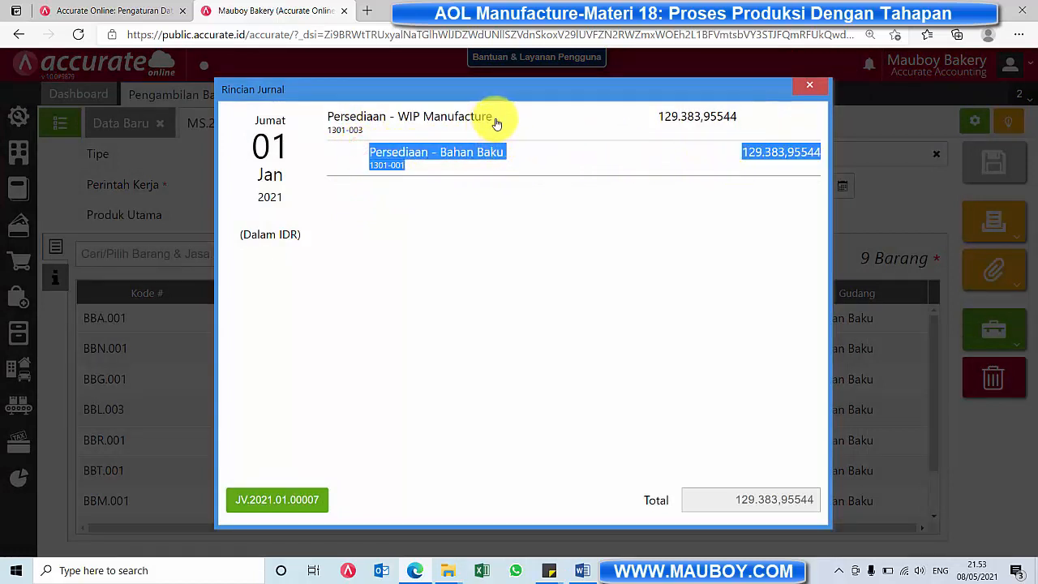
pyautogui.moveTo(495, 118); pyautogui.dragTo(388, 119)
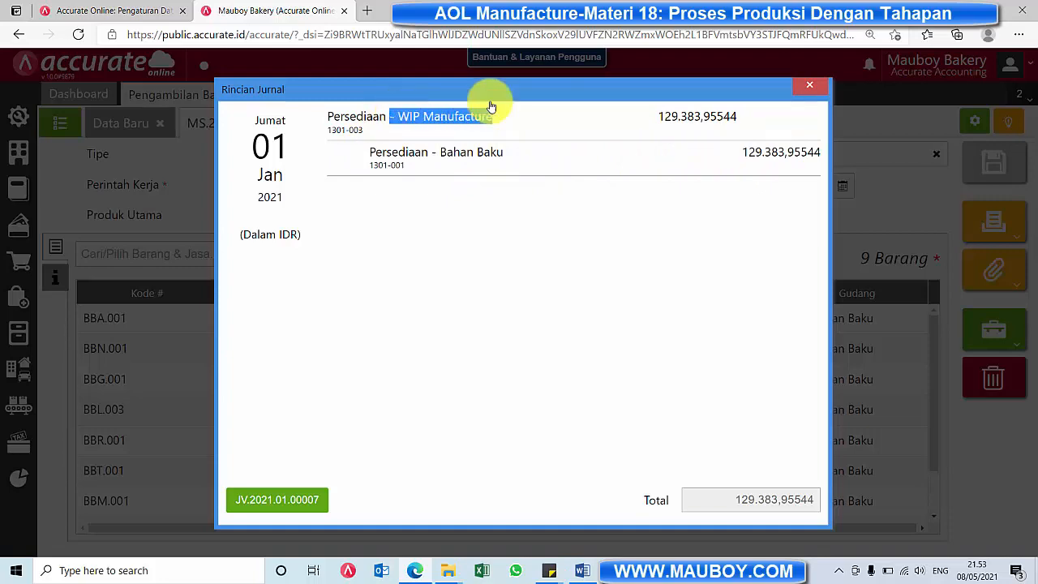
pyautogui.click(813, 87)
# Step: Review the Campur material lines of the saved withdrawal and close the open withdrawal forms
pyautogui.scroll(-2, 535, 354)
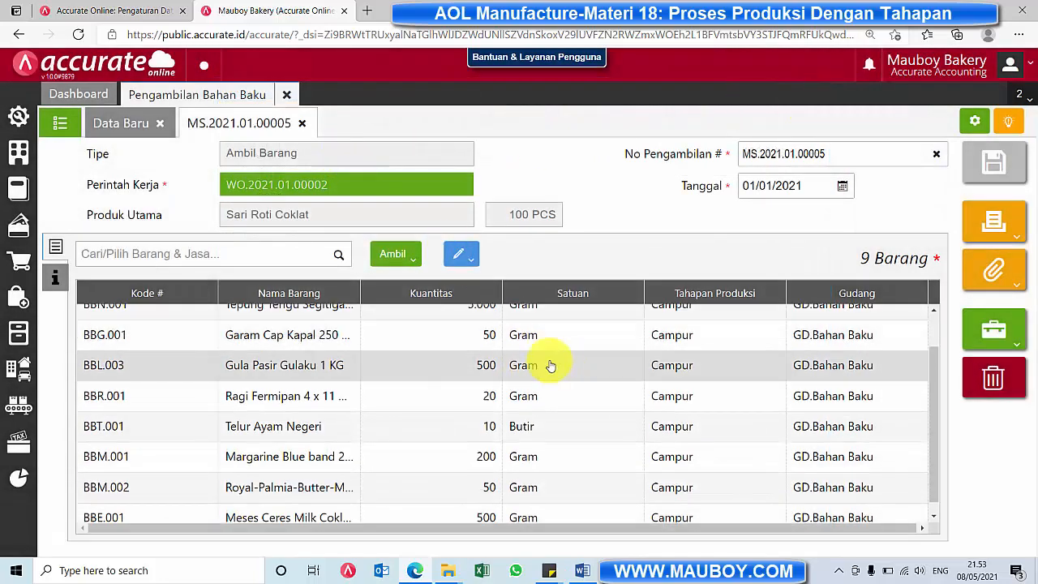
pyautogui.scroll(2, 849, 406)
pyautogui.scroll(-2, 849, 385)
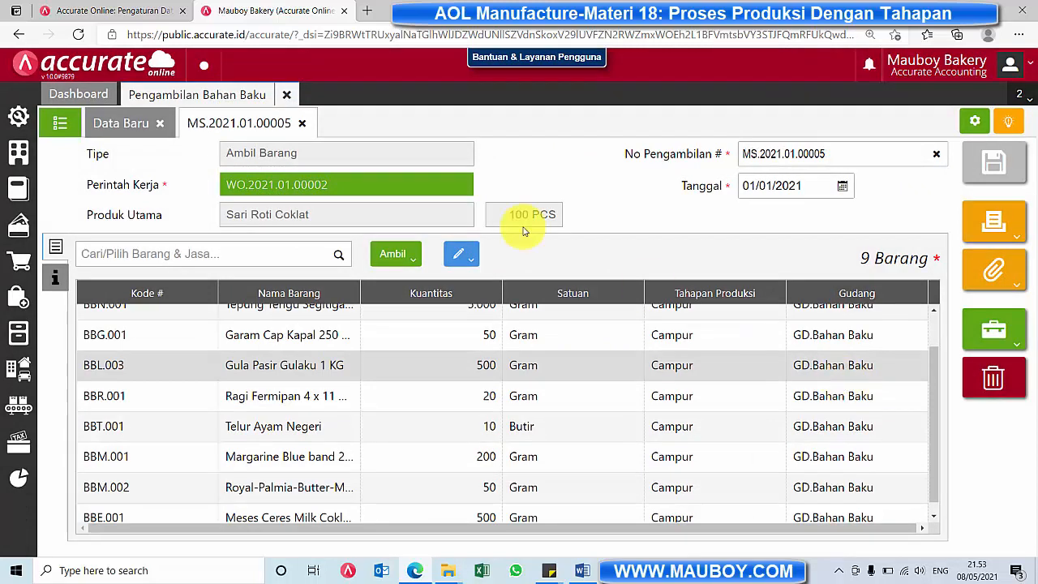
pyautogui.click(302, 123)
pyautogui.click(160, 123)
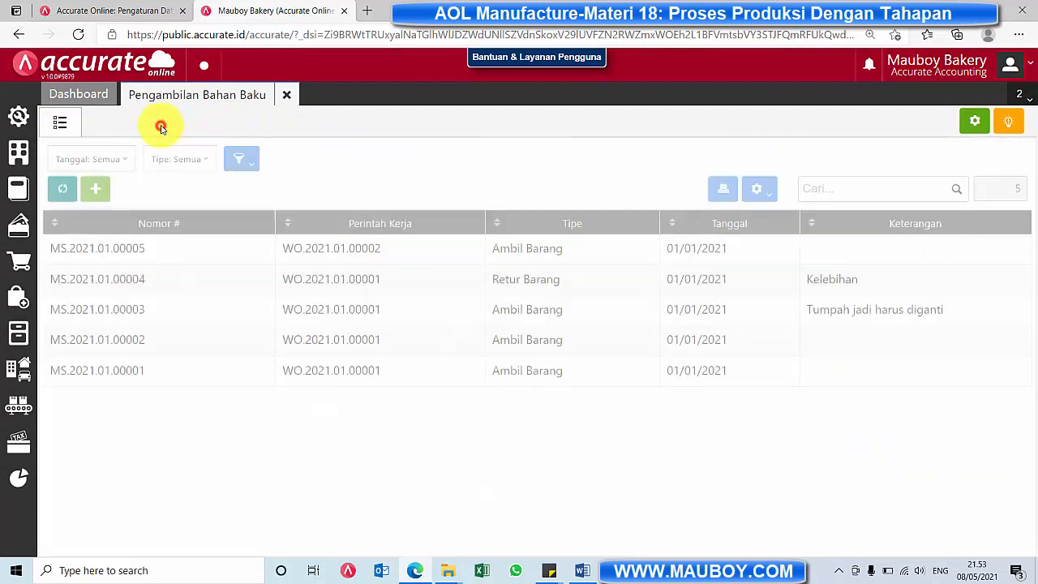
# Step: Create a Tahapan Proses record of type Mulai for the Sari Roti Coklat work order at the Campur stage
pyautogui.click(23, 403)
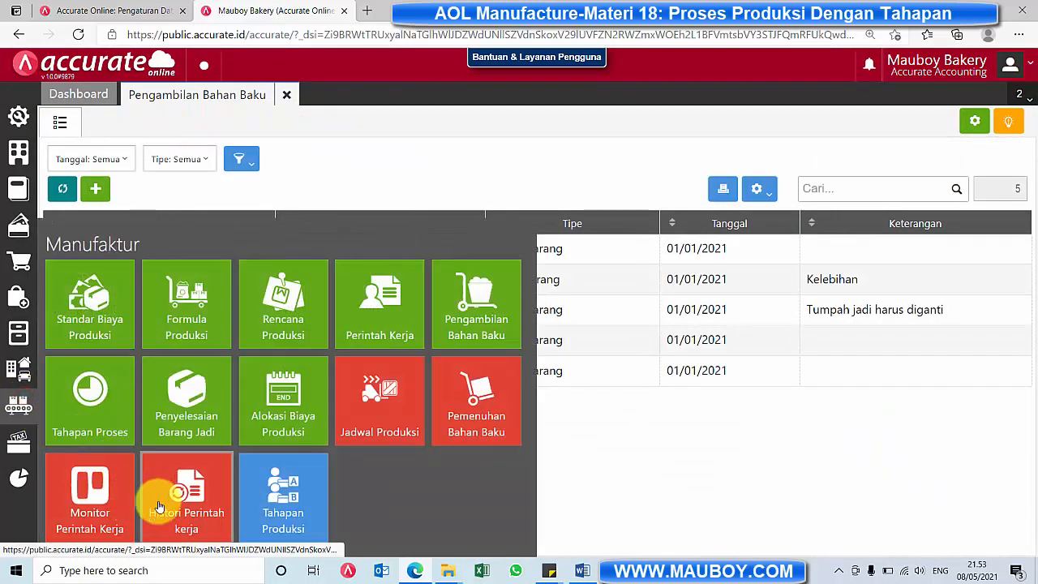
pyautogui.click(106, 420)
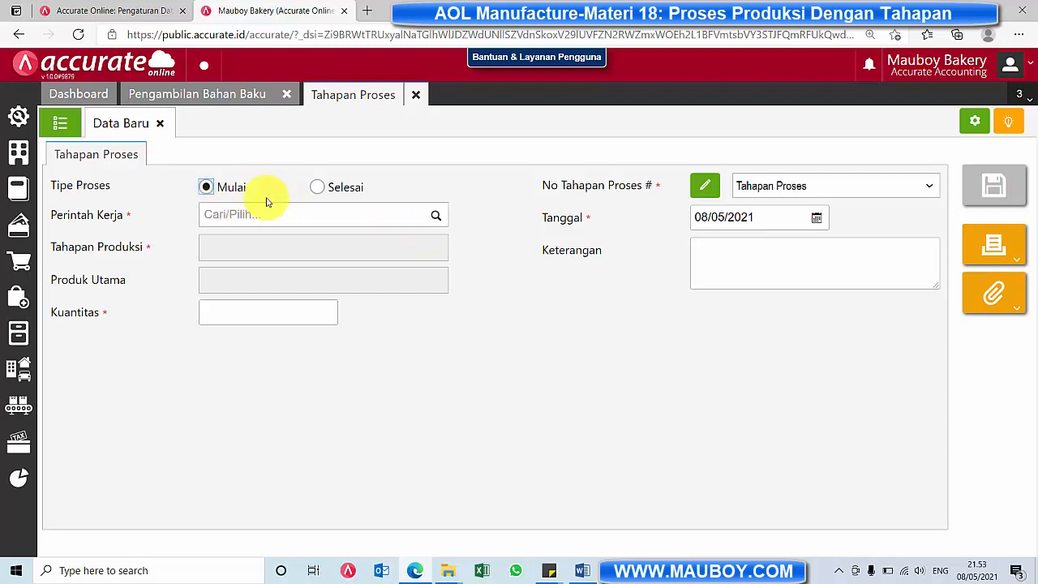
pyautogui.click(219, 188)
pyautogui.click(436, 219)
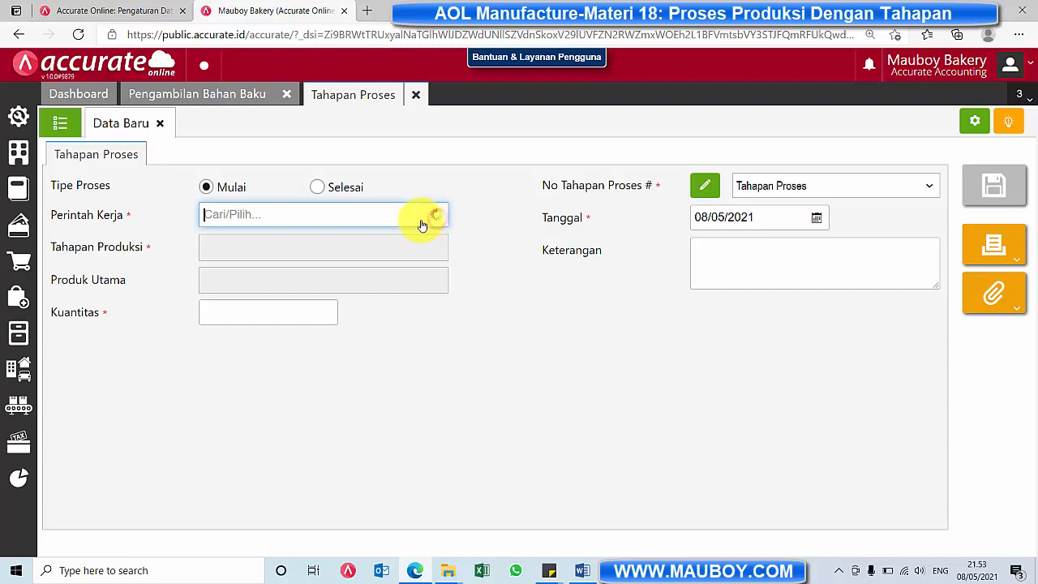
pyautogui.click(266, 251)
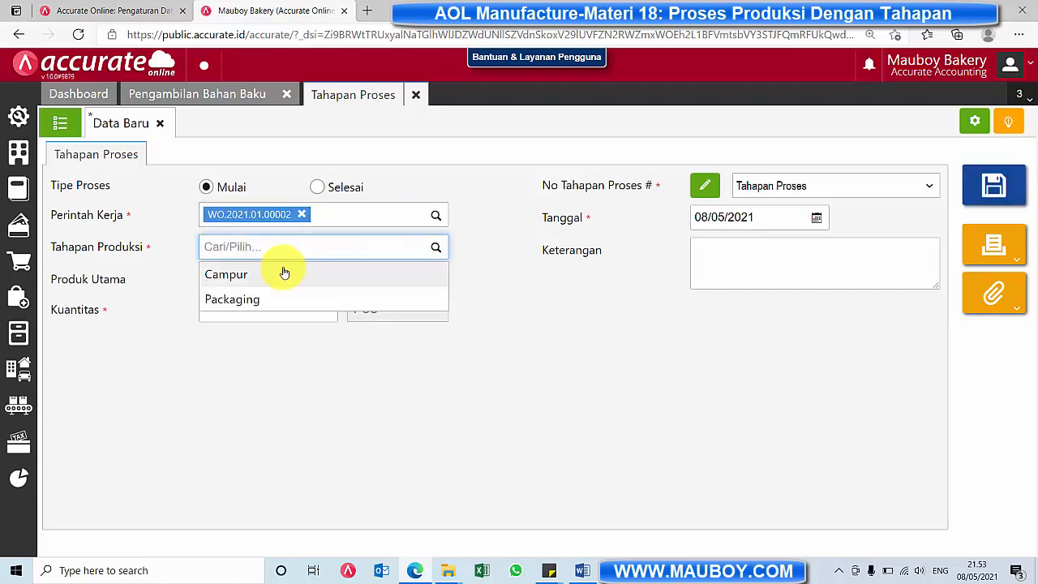
pyautogui.click(276, 277)
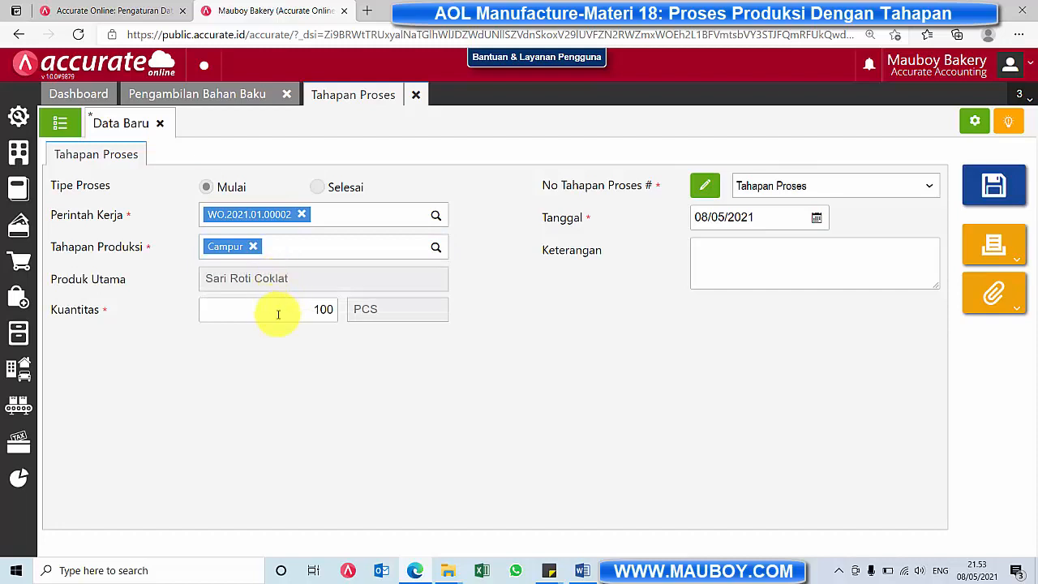
# Step: Check the process quantity, enter "Pengerjaan Campur Sari Roti" as its description and save the record
pyautogui.moveTo(289, 313); pyautogui.dragTo(347, 313)
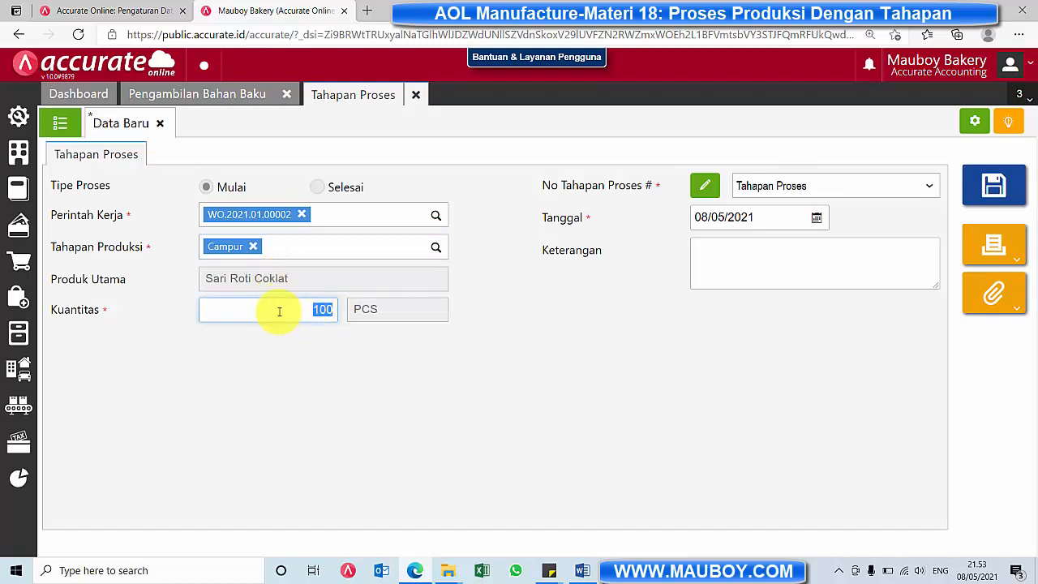
pyautogui.moveTo(275, 304); pyautogui.dragTo(346, 315)
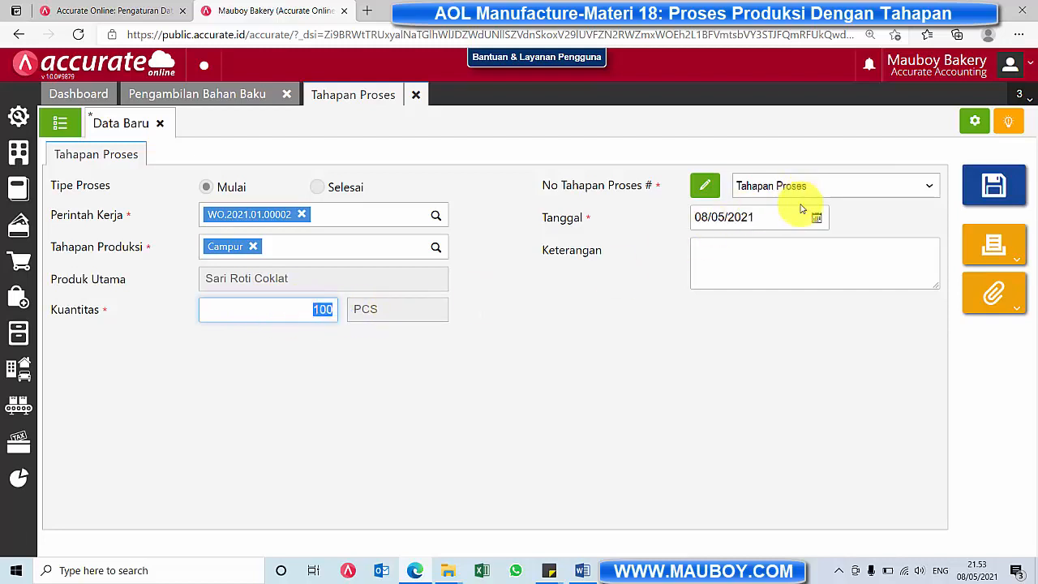
pyautogui.click(793, 248)
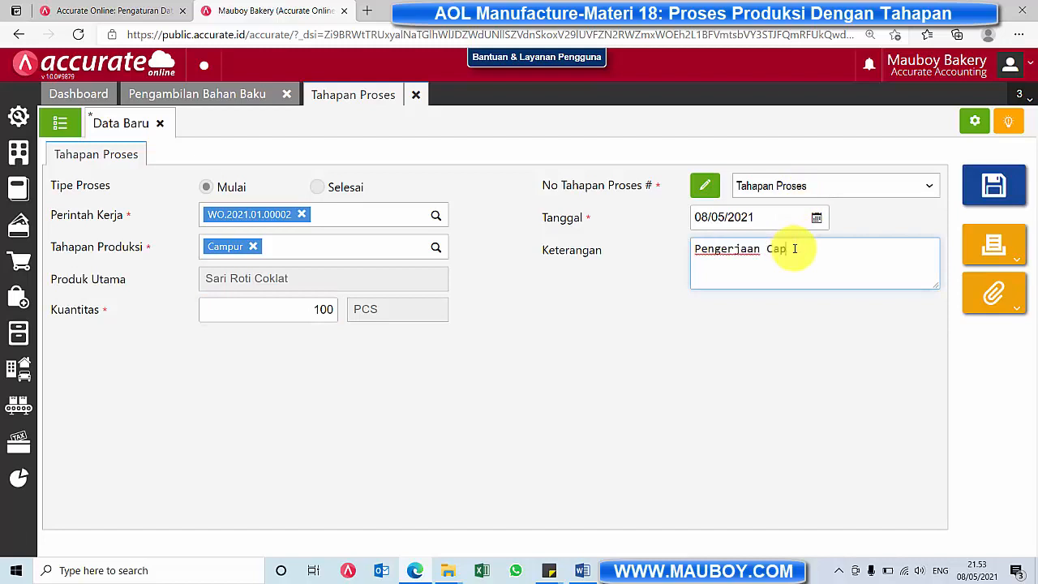
pyautogui.click(984, 185)
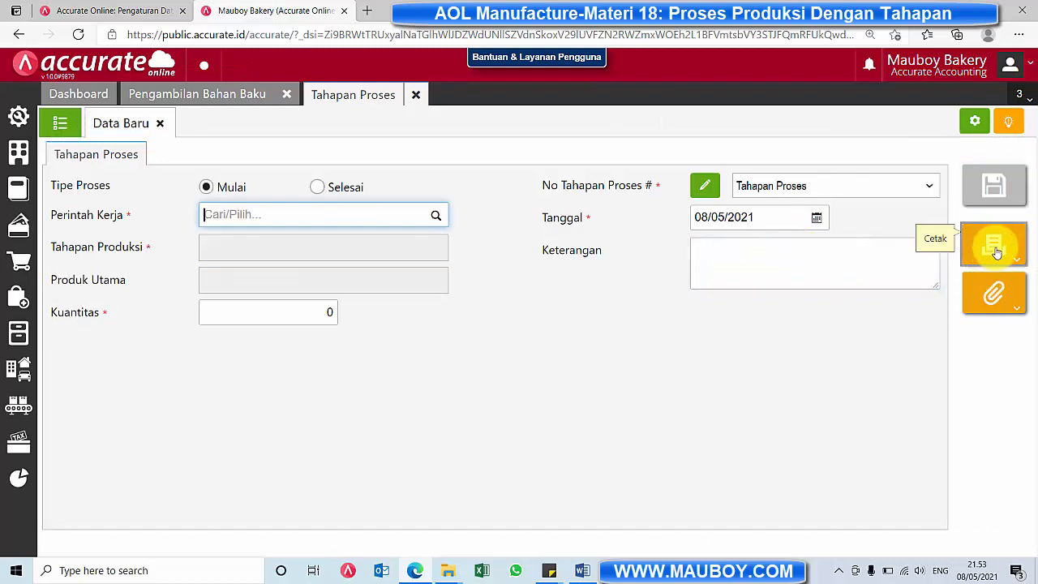
# Step: Open the newly saved Campur process record from the list and check its additional actions
pyautogui.click(62, 125)
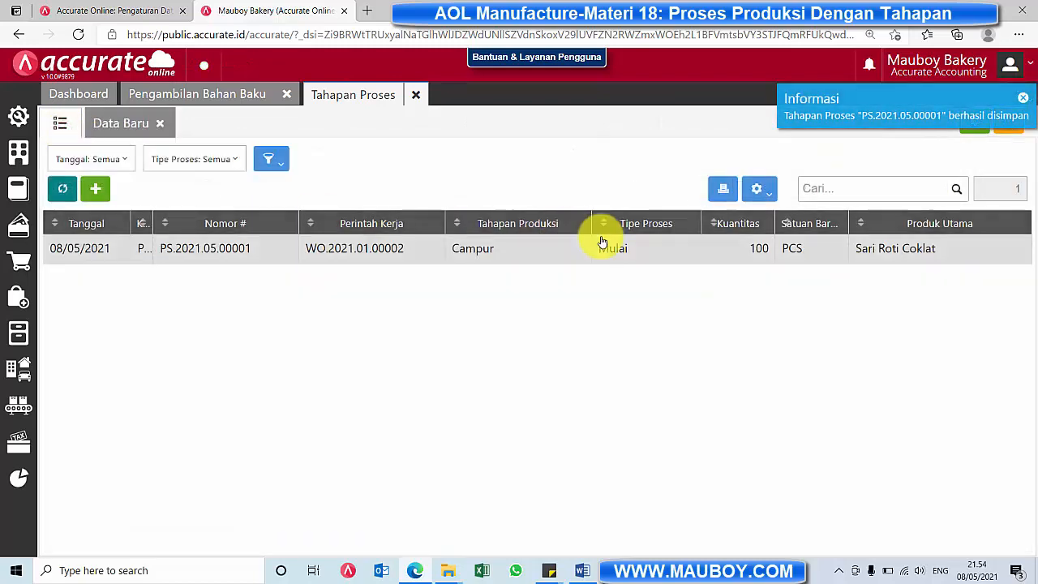
pyautogui.click(623, 254)
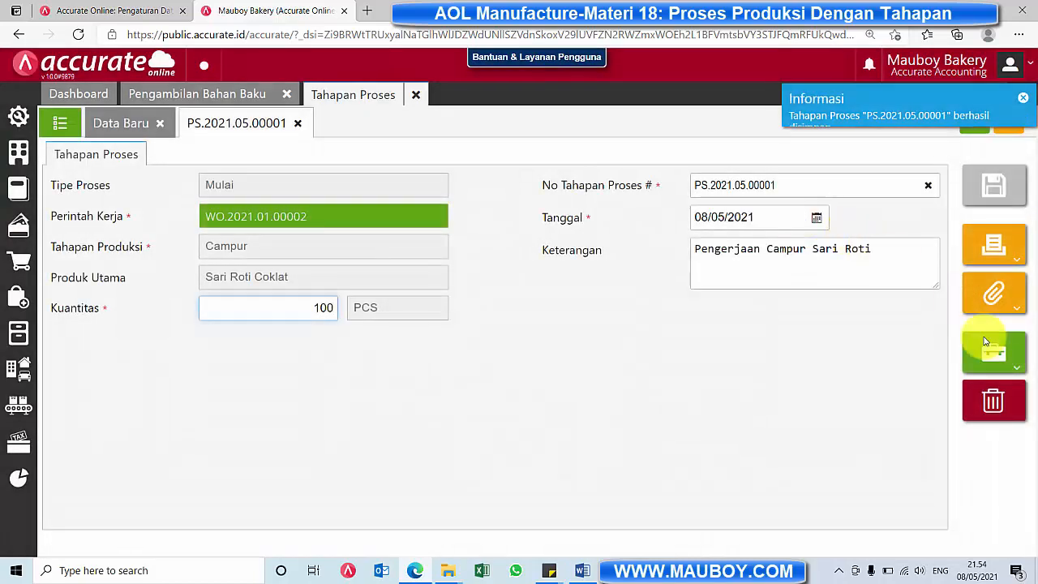
pyautogui.click(998, 369)
pyautogui.click(858, 351)
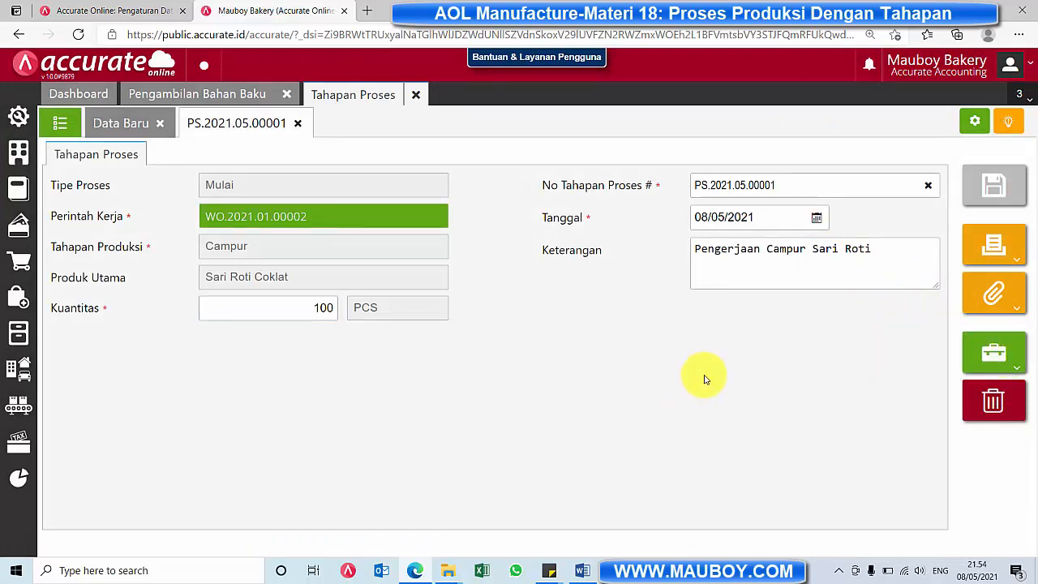
# Step: Preview the printout of the Campur process record, look through it and close the preview
pyautogui.click(1018, 264)
pyautogui.click(927, 283)
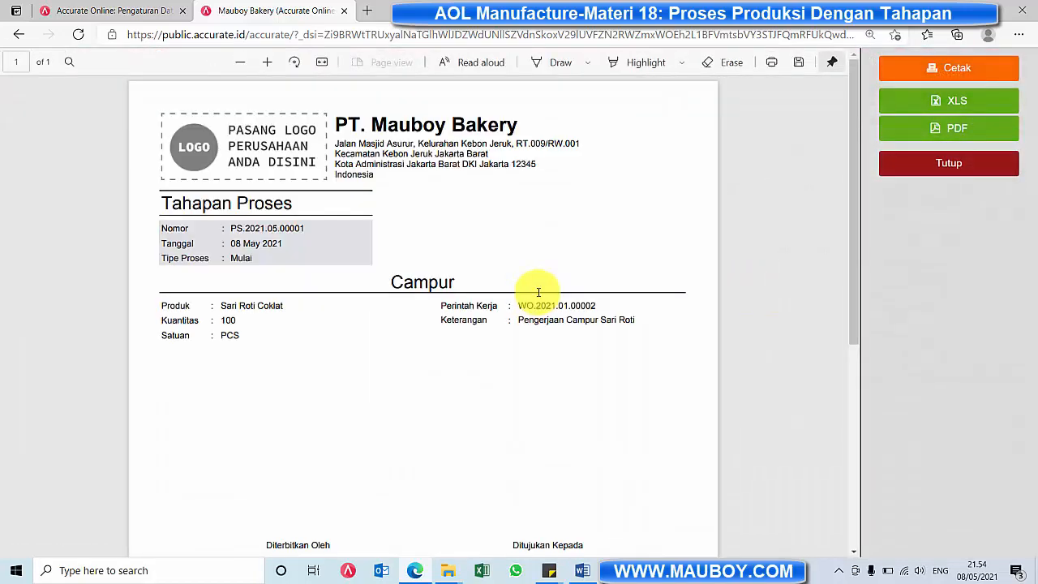
pyautogui.scroll(-5, 537, 291)
pyautogui.scroll(5, 537, 290)
pyautogui.click(910, 167)
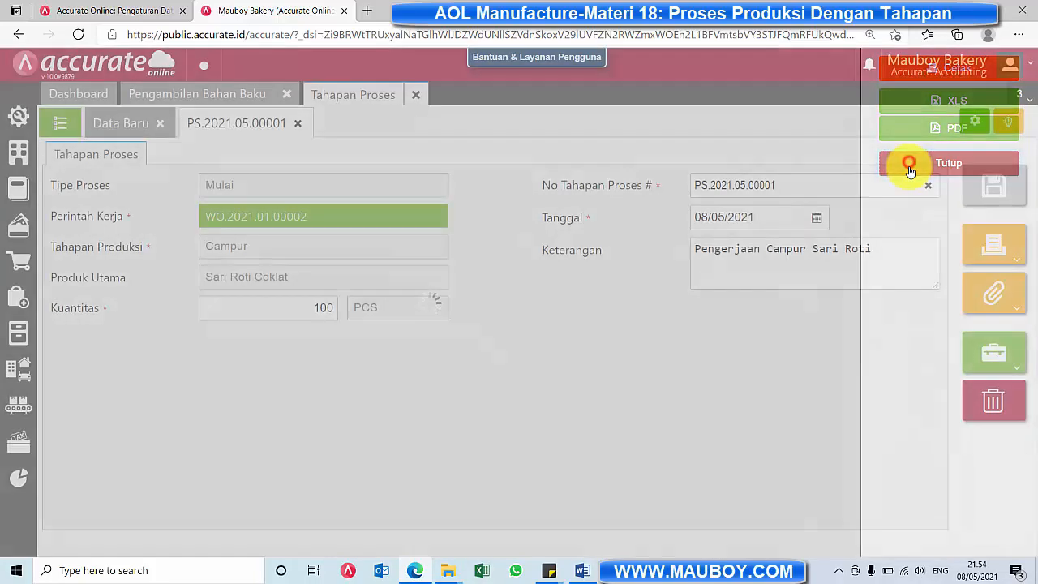
# Step: Close Tahapan Proses and Pengambilan Bahan Baku, and open Monitor Perintah Kerja with refreshed data
pyautogui.click(419, 94)
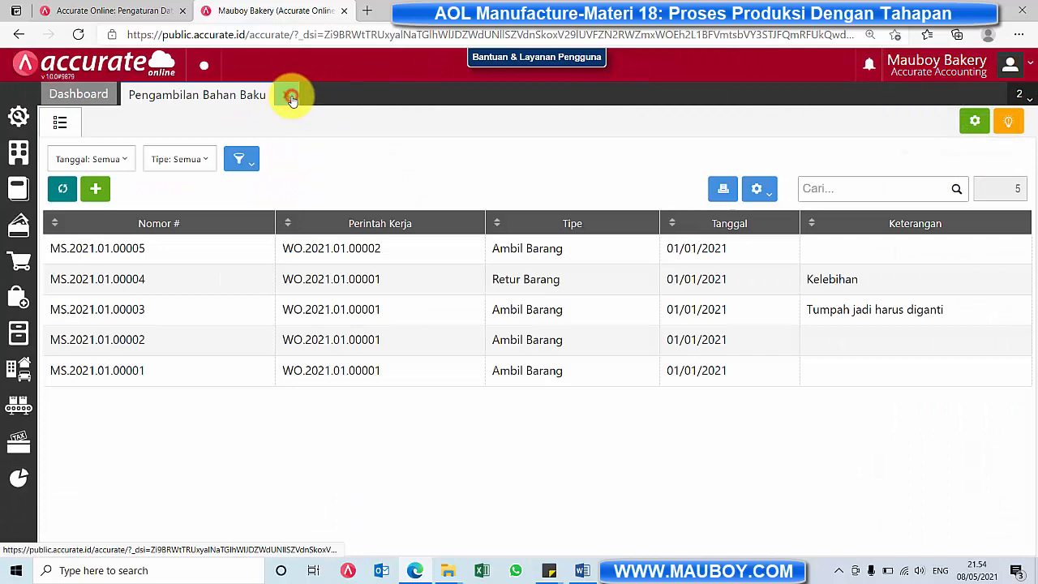
pyautogui.click(291, 97)
pyautogui.click(18, 397)
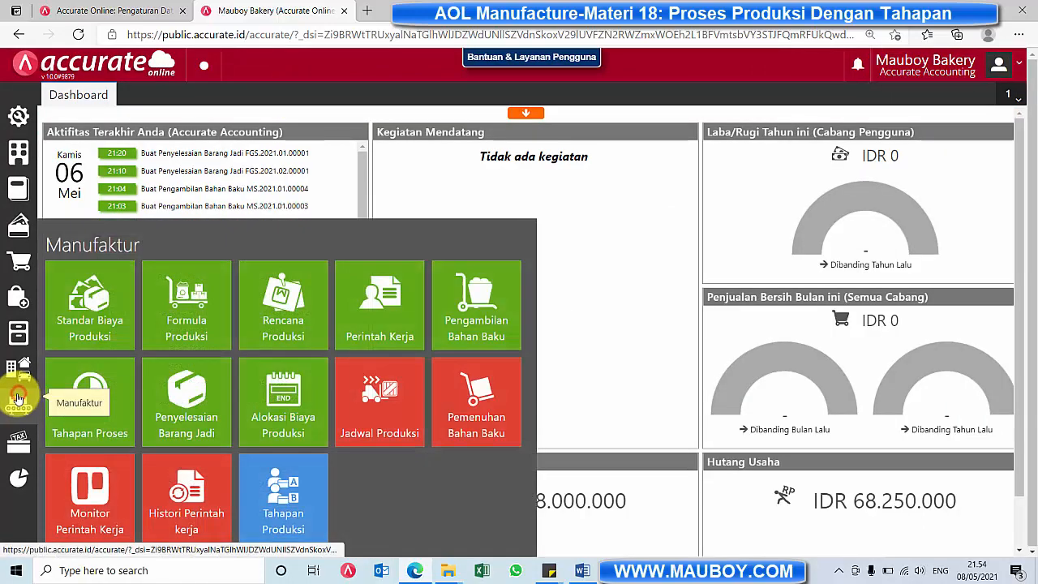
pyautogui.click(92, 509)
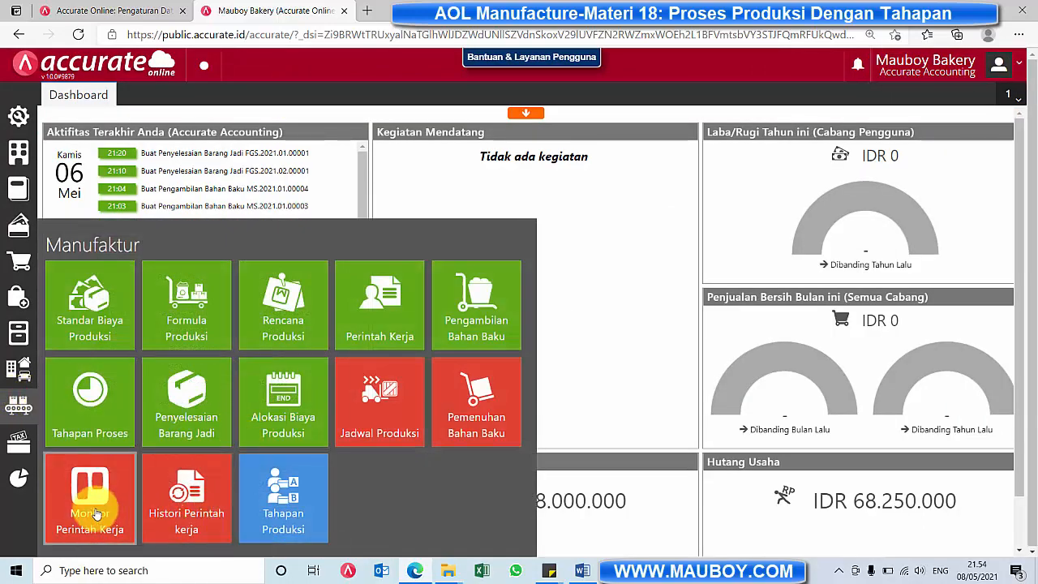
pyautogui.click(95, 505)
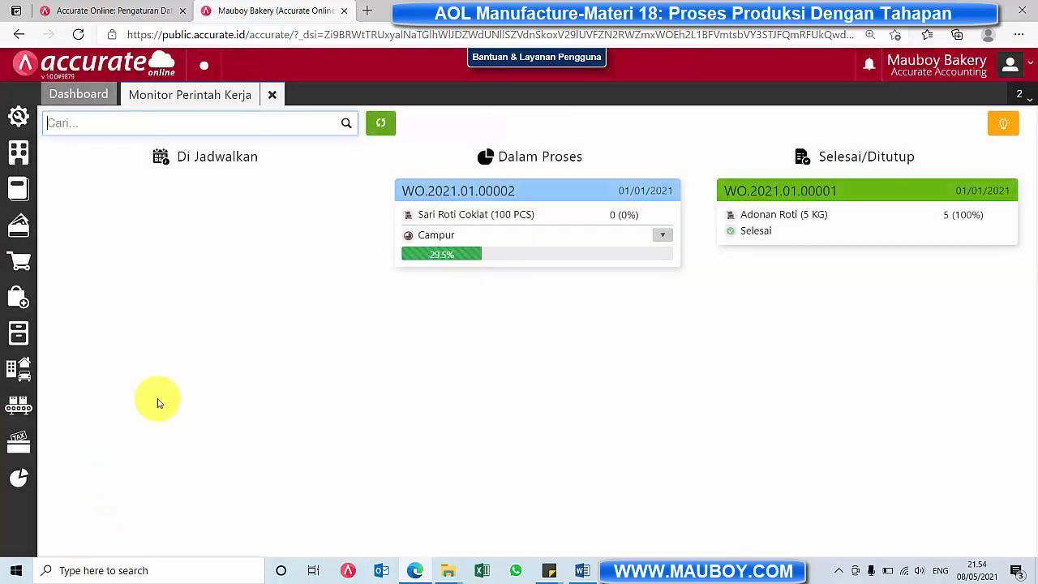
pyautogui.click(376, 123)
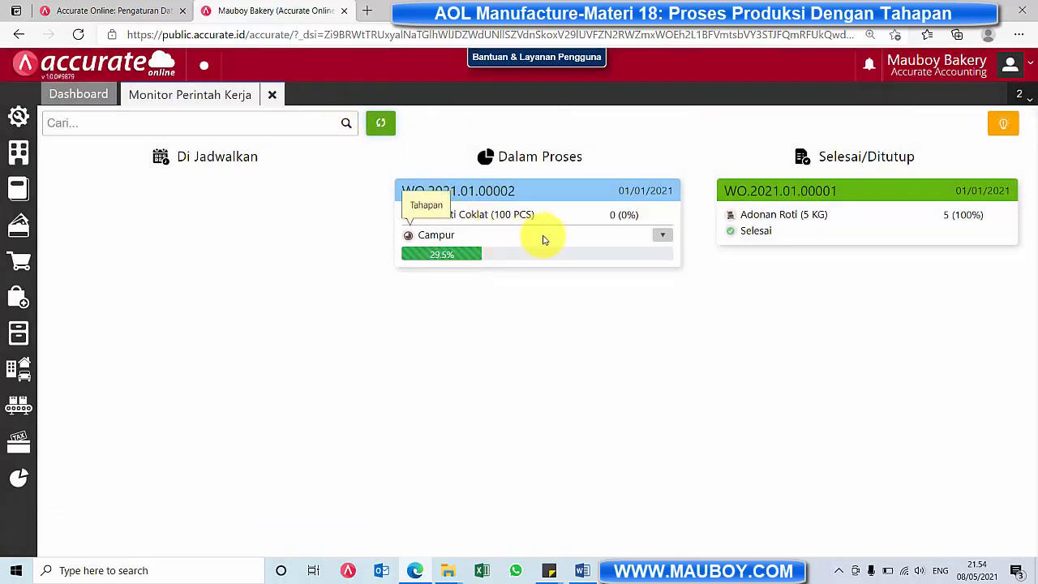
# Step: Examine the Campur and Packaging stage progress of the Sari Roti Coklat work order and close the monitor
pyautogui.click(663, 235)
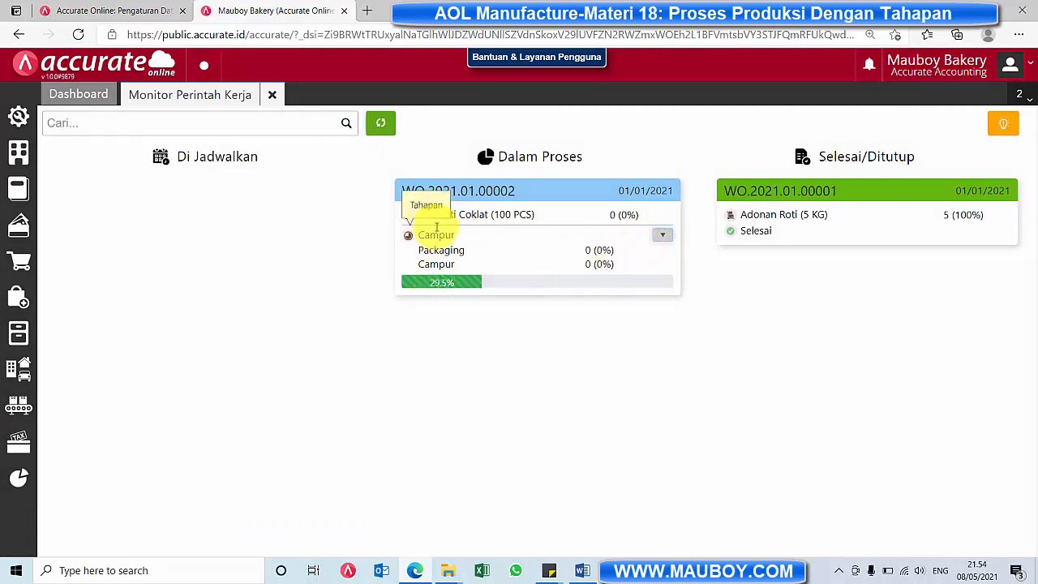
pyautogui.click(494, 248)
pyautogui.click(662, 235)
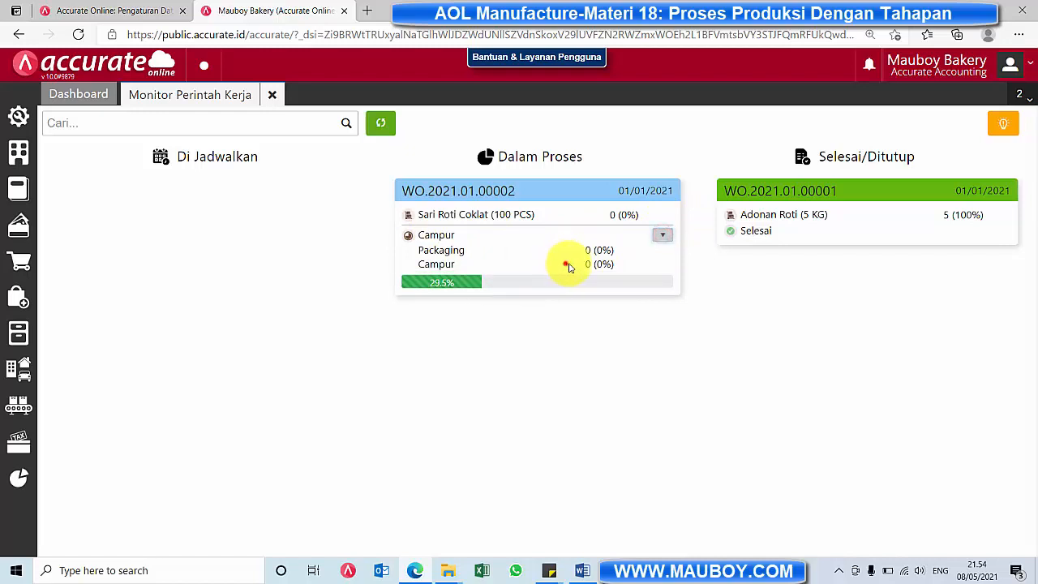
pyautogui.moveTo(565, 262); pyautogui.dragTo(616, 268)
pyautogui.click(615, 266)
pyautogui.click(663, 236)
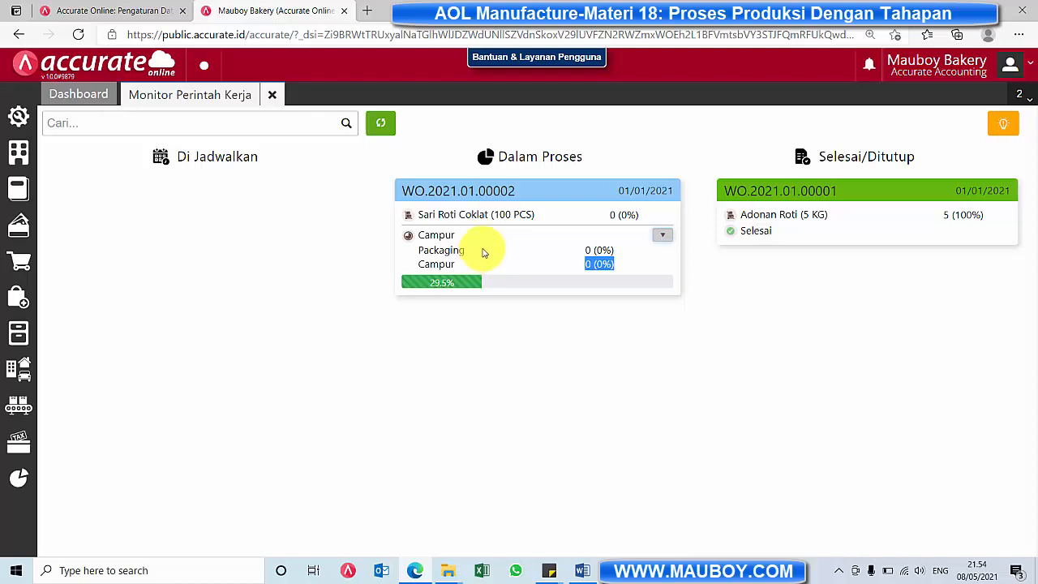
pyautogui.click(499, 193)
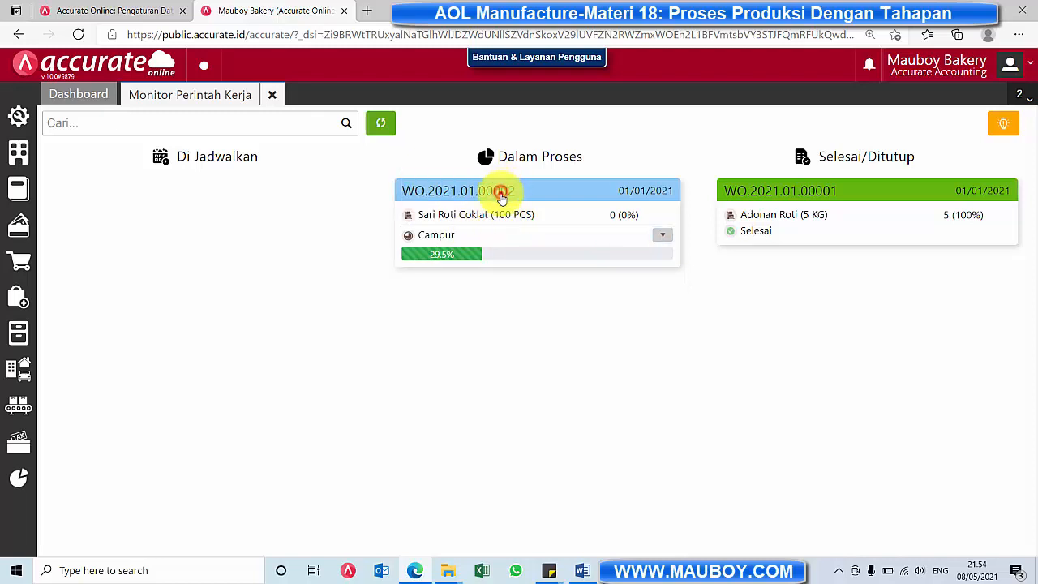
pyautogui.click(662, 236)
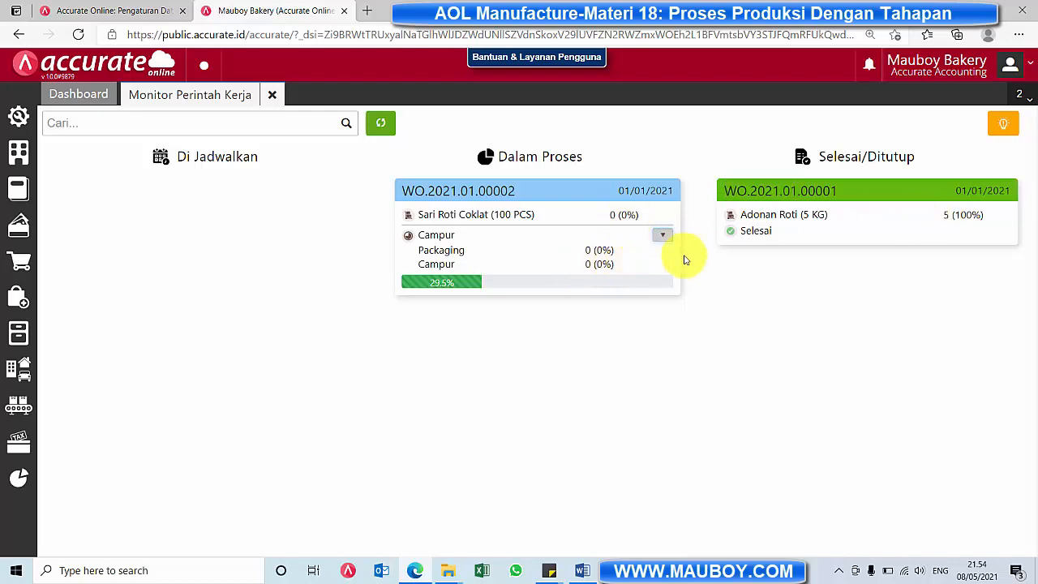
pyautogui.click(346, 124)
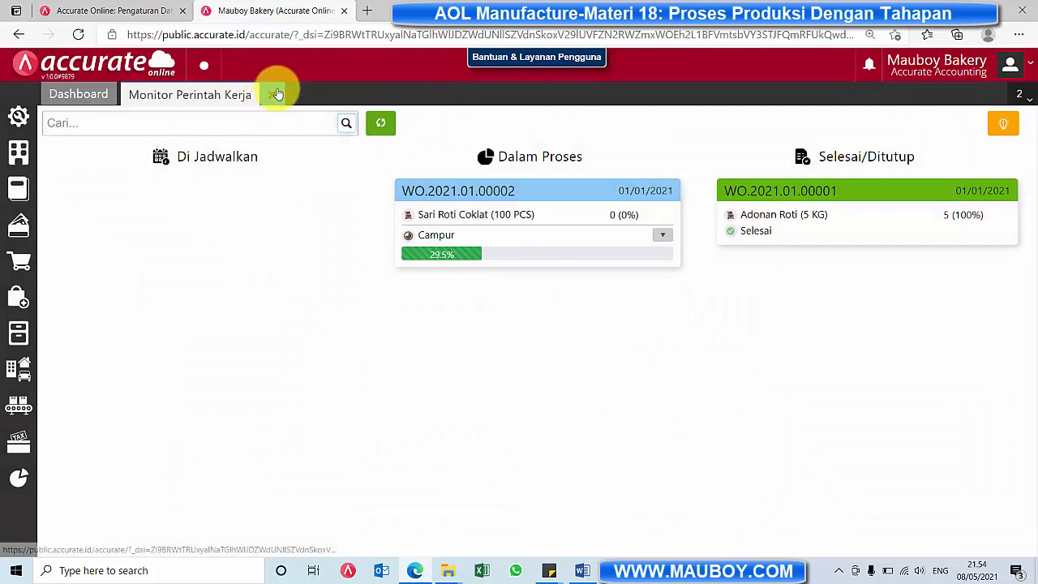
pyautogui.click(277, 95)
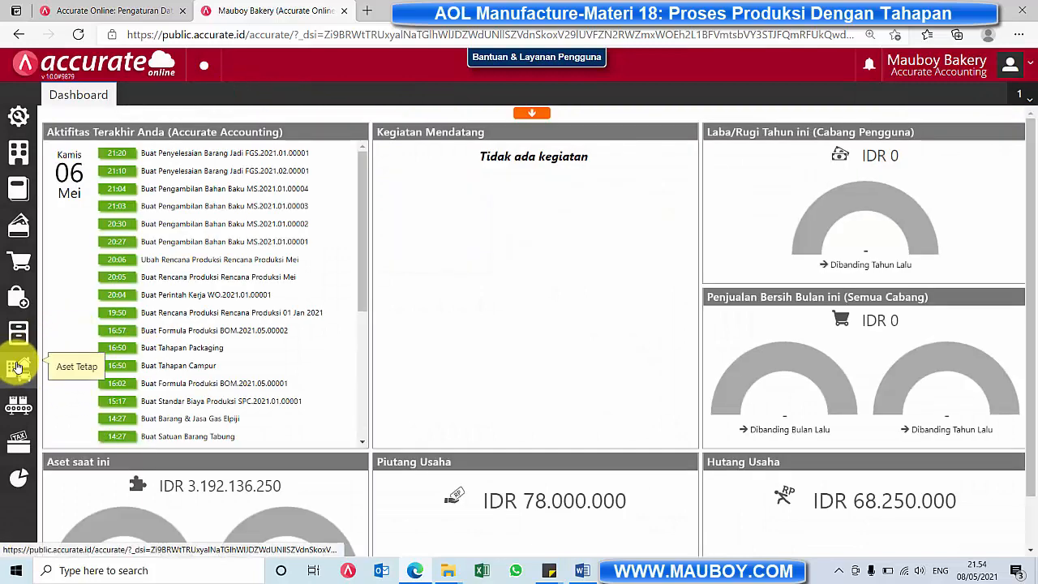
# Step: Start a new Tahapan Proses record of type Selesai for the Sari Roti Coklat work order
pyautogui.click(19, 401)
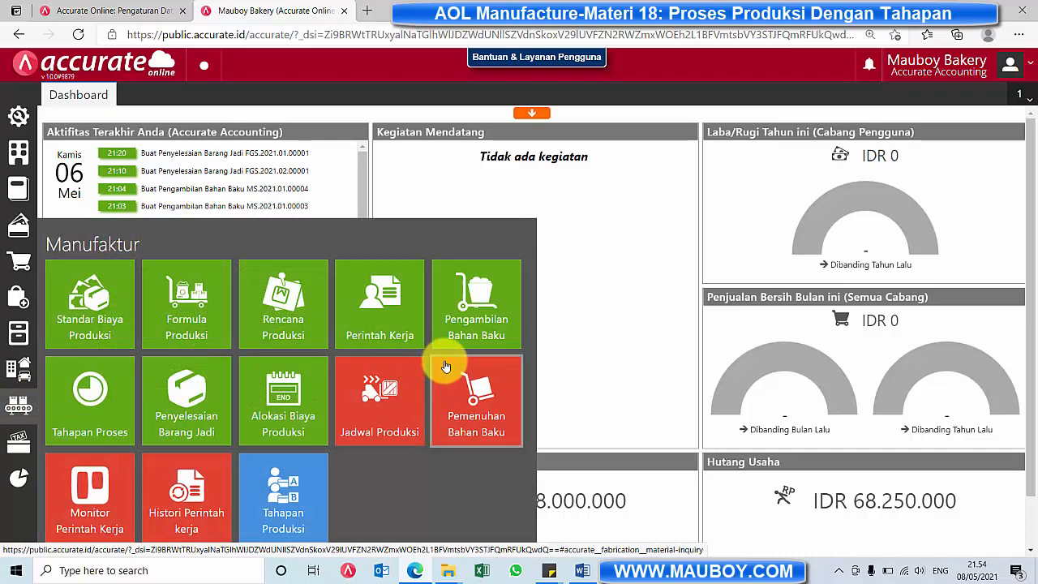
pyautogui.click(90, 402)
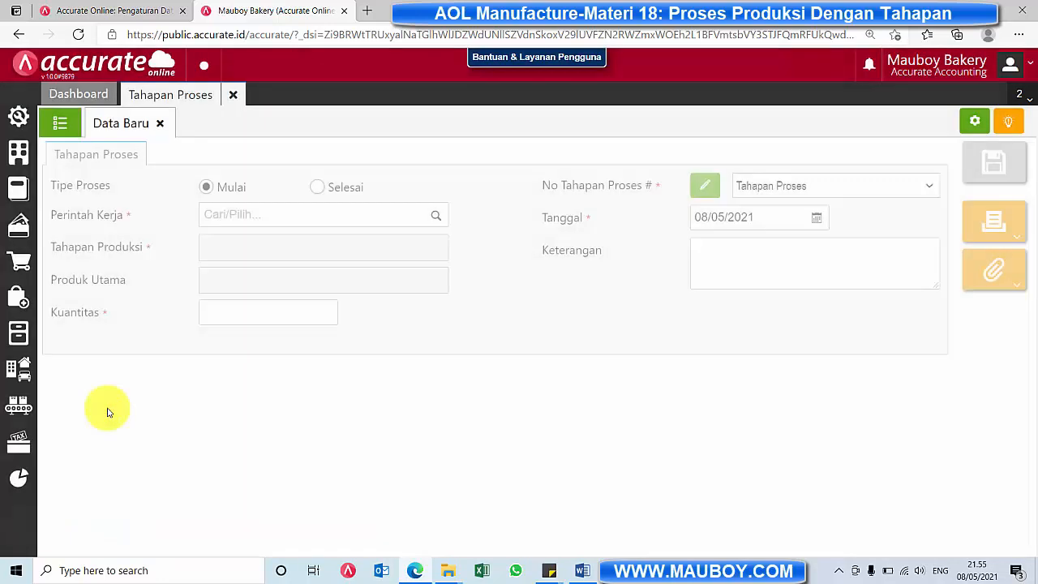
pyautogui.click(318, 188)
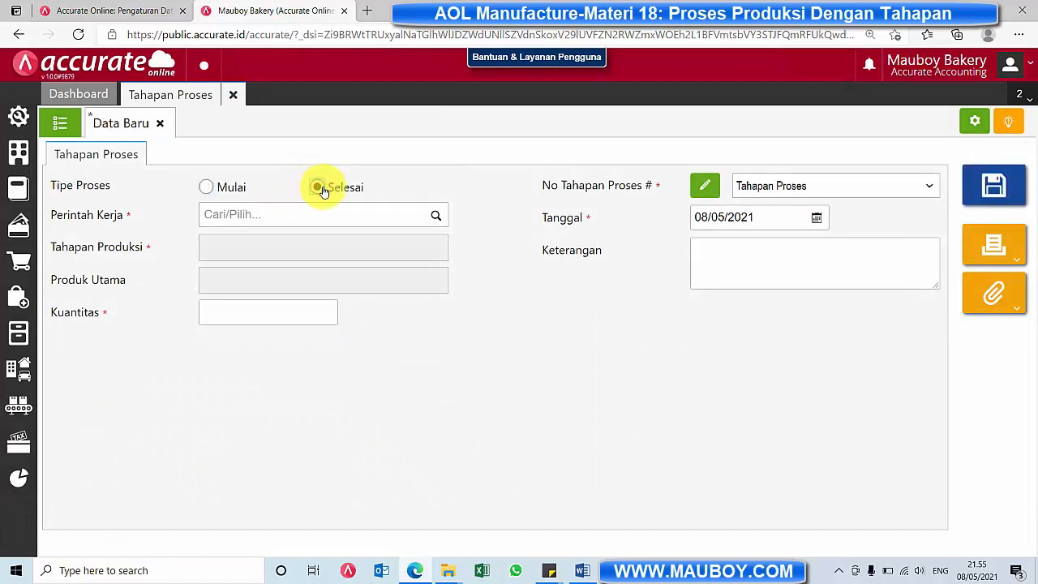
pyautogui.click(444, 218)
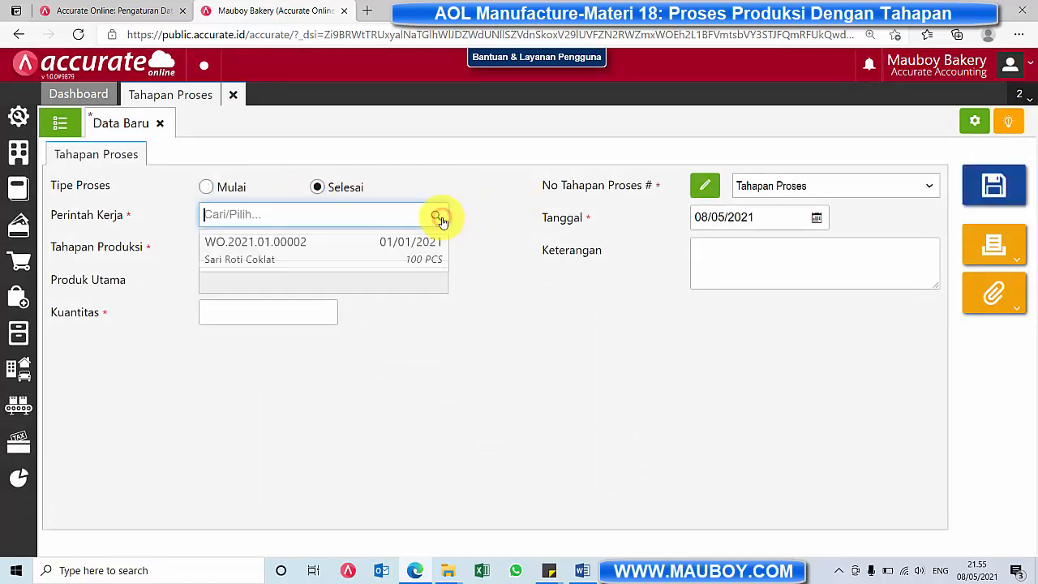
pyautogui.click(268, 259)
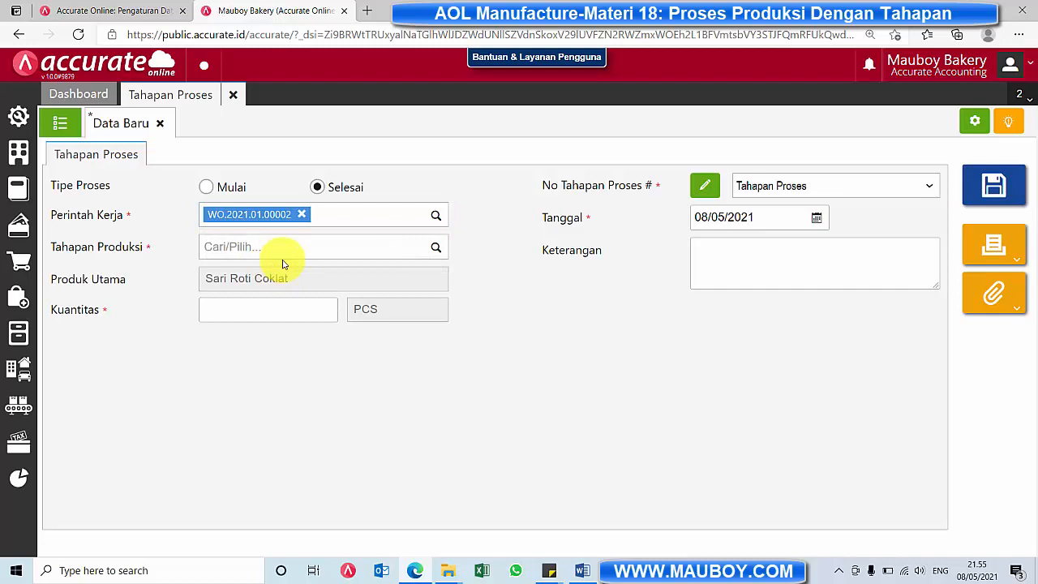
# Step: Set the date of the Selesai process record to 01/01/2021
pyautogui.click(815, 219)
pyautogui.click(731, 241)
pyautogui.click(731, 241)
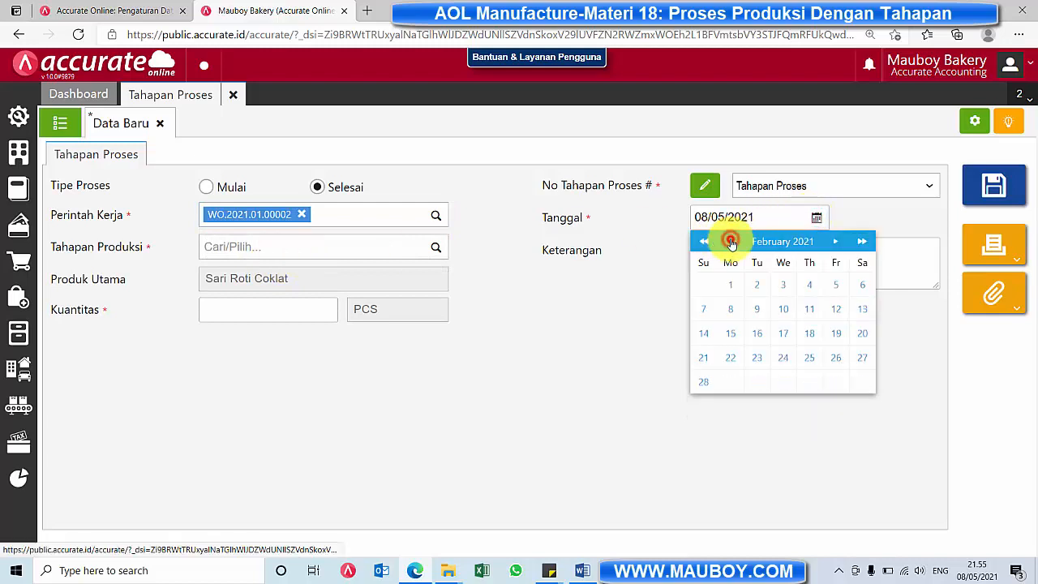
pyautogui.click(730, 240)
pyautogui.click(833, 284)
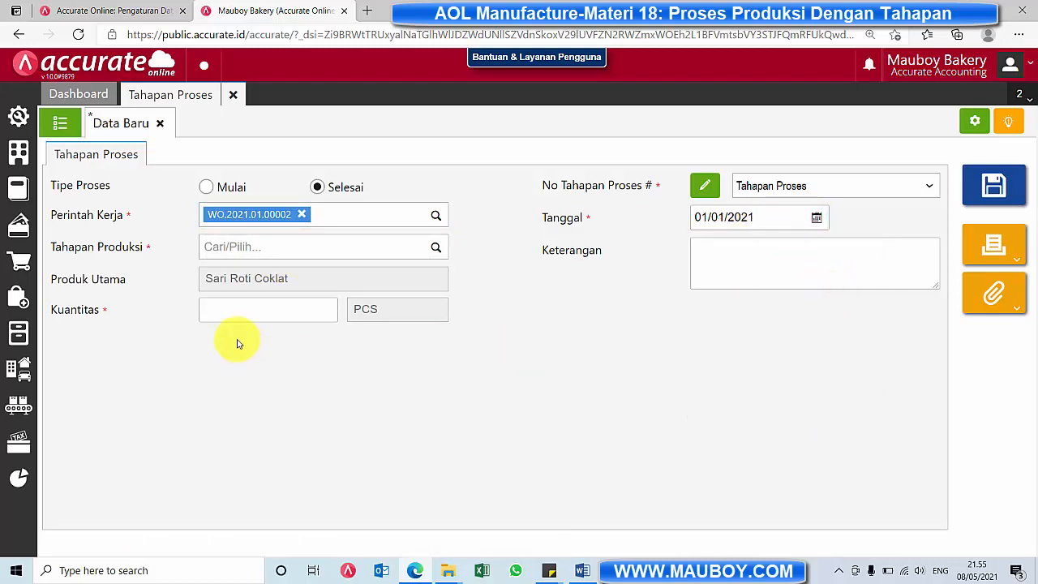
# Step: Choose Campur as the production stage with a quantity of 100 PCS, and save the completion record
pyautogui.click(258, 312)
pyautogui.click(436, 250)
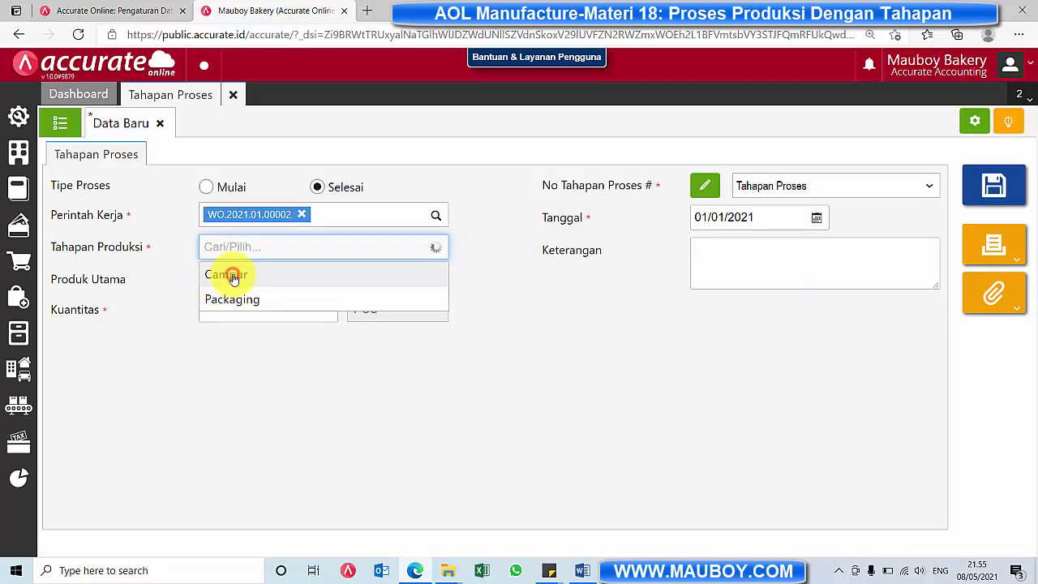
pyautogui.click(233, 277)
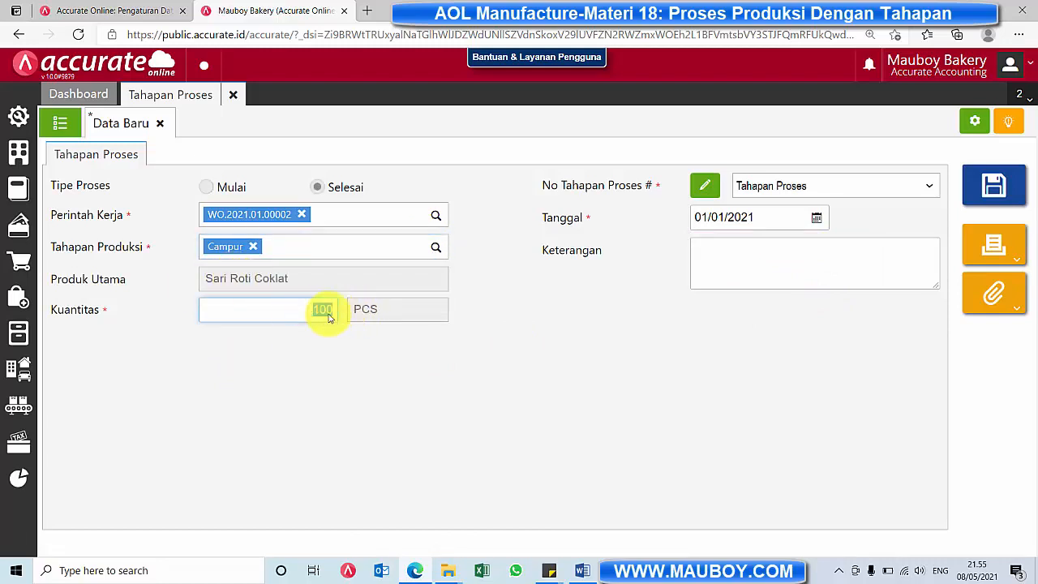
pyautogui.click(283, 308)
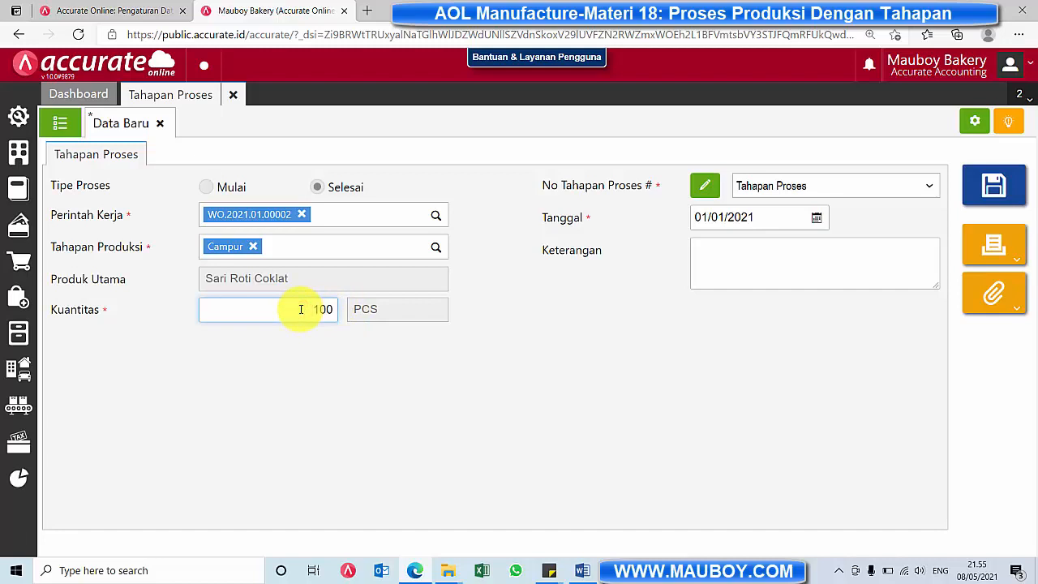
pyautogui.click(736, 257)
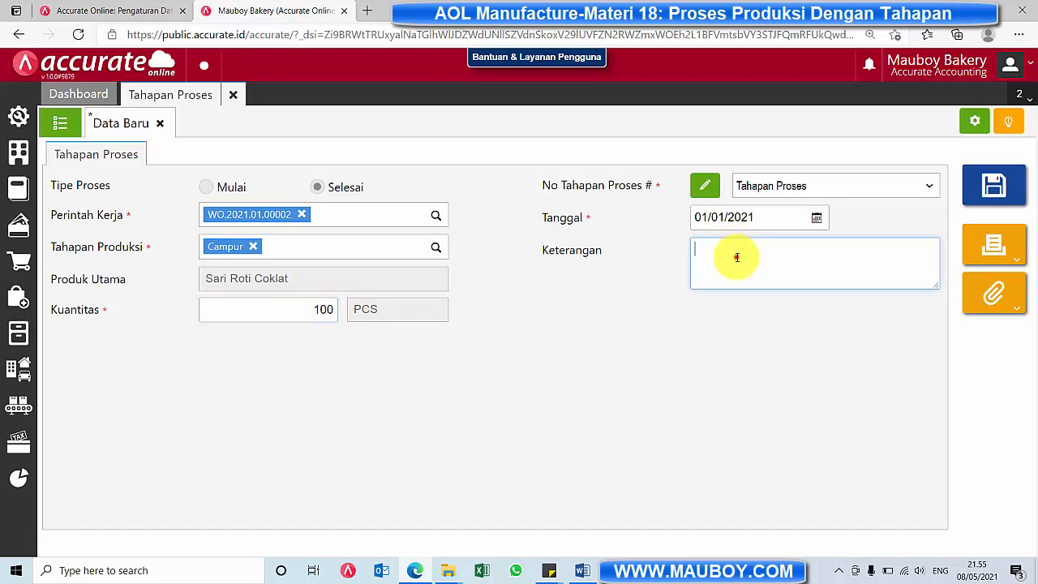
pyautogui.click(1006, 182)
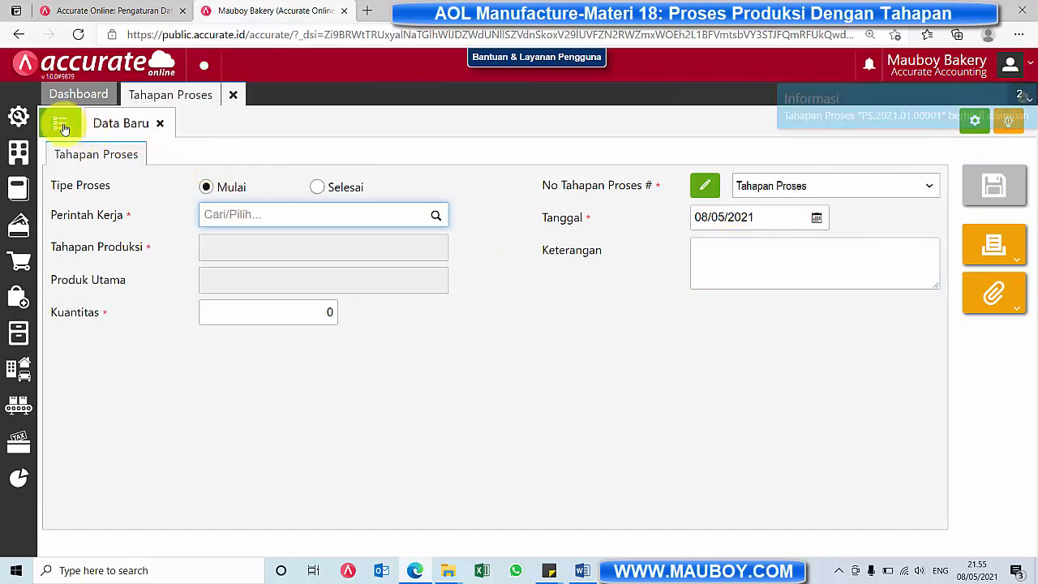
# Step: Check the Campur and Packaging stage progress of the Sari Roti Coklat work order in Monitor Perintah Kerja, then close the monitor
pyautogui.click(20, 406)
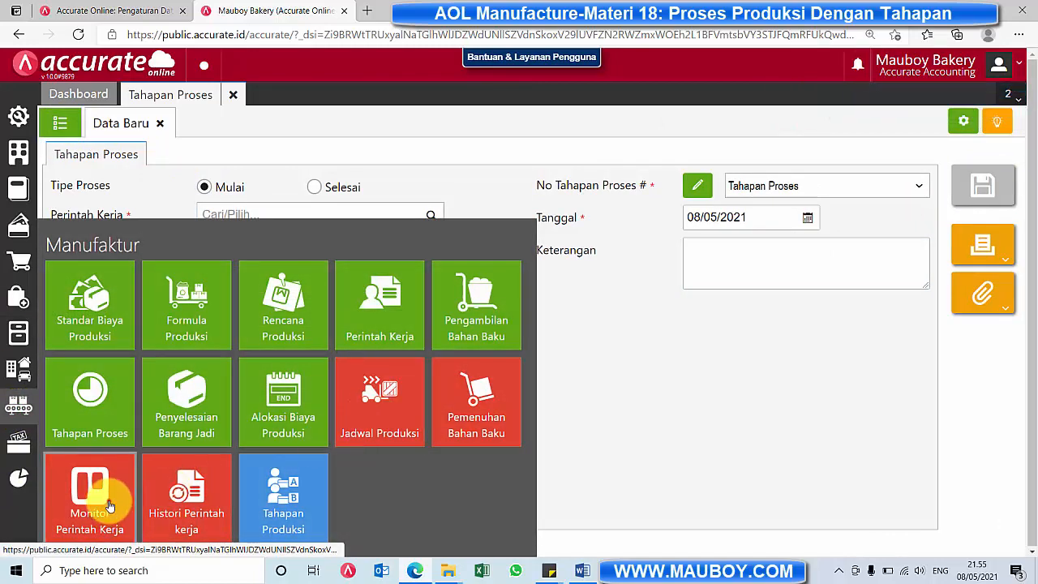
pyautogui.click(109, 506)
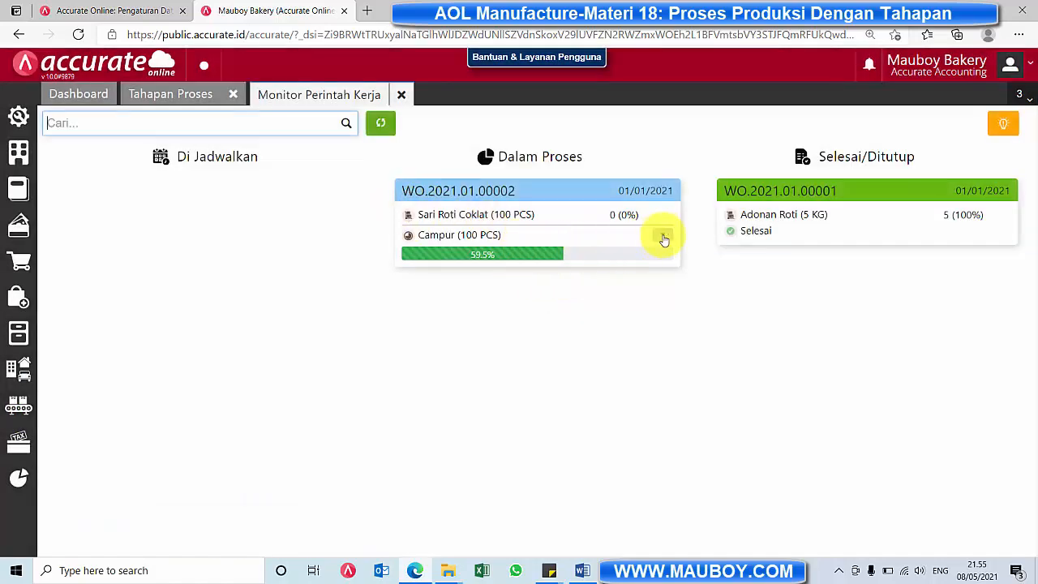
pyautogui.click(662, 237)
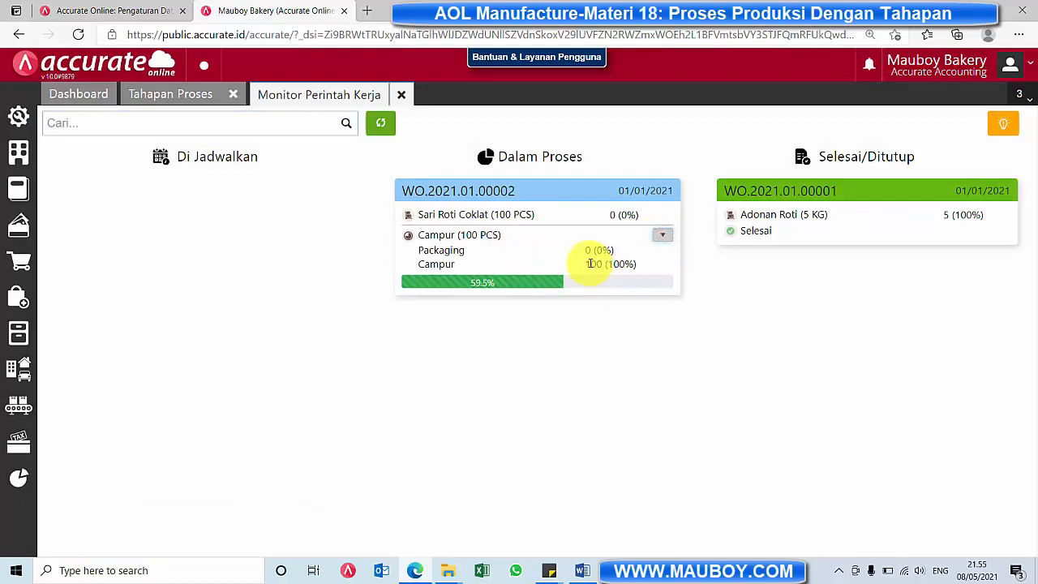
pyautogui.moveTo(587, 263); pyautogui.dragTo(632, 266)
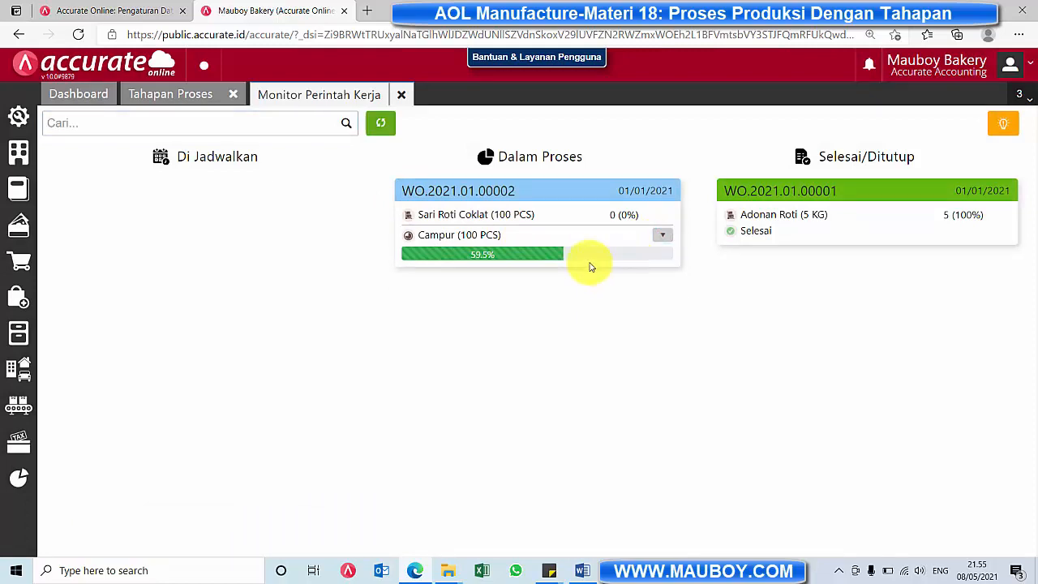
pyautogui.click(660, 237)
pyautogui.click(593, 265)
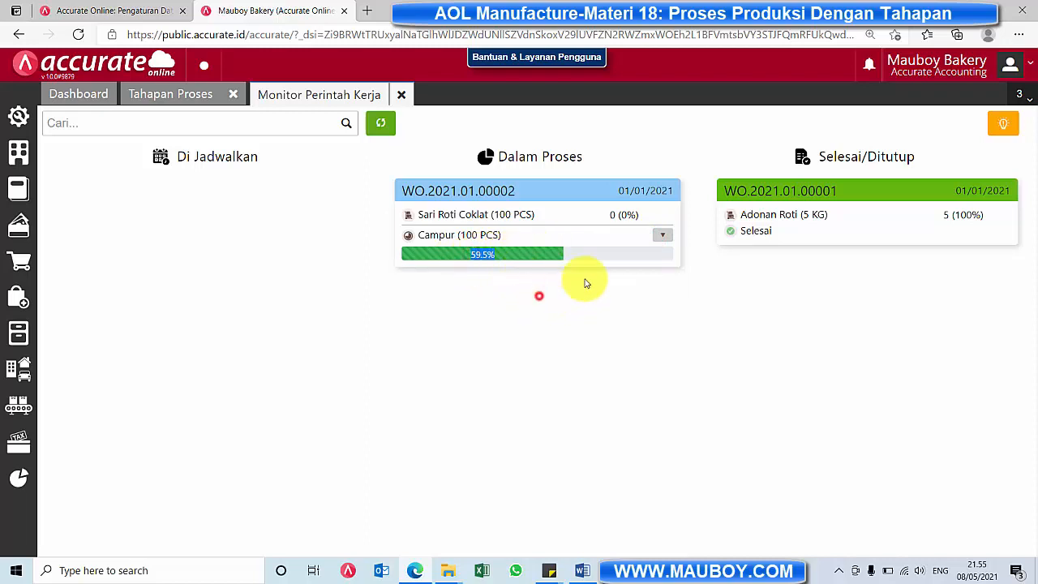
pyautogui.click(660, 236)
pyautogui.click(661, 237)
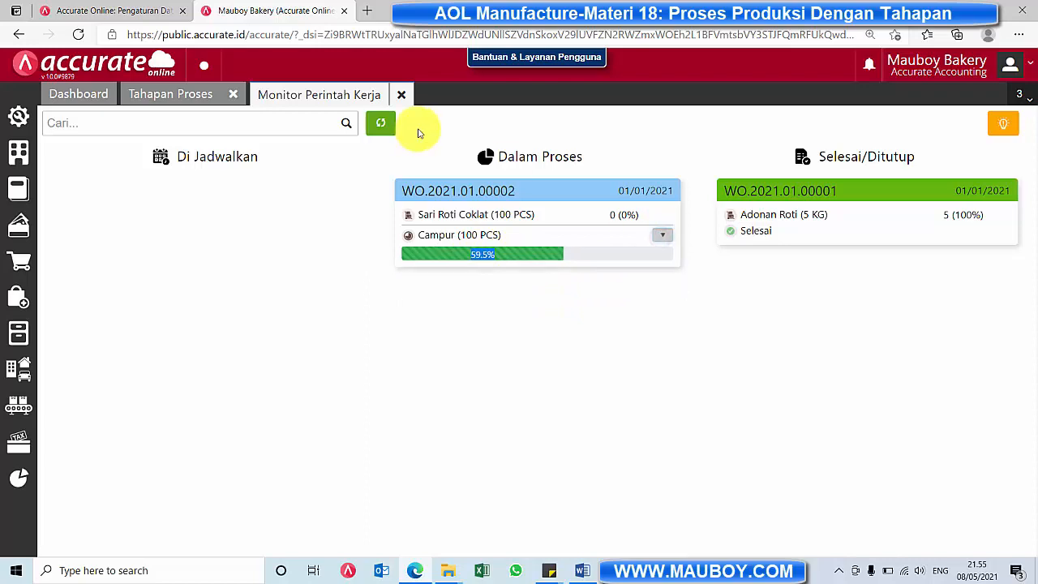
pyautogui.click(401, 94)
# Step: Open Histori Perintah Kerja and load the history of the Sari Roti Coklat work order
pyautogui.click(27, 402)
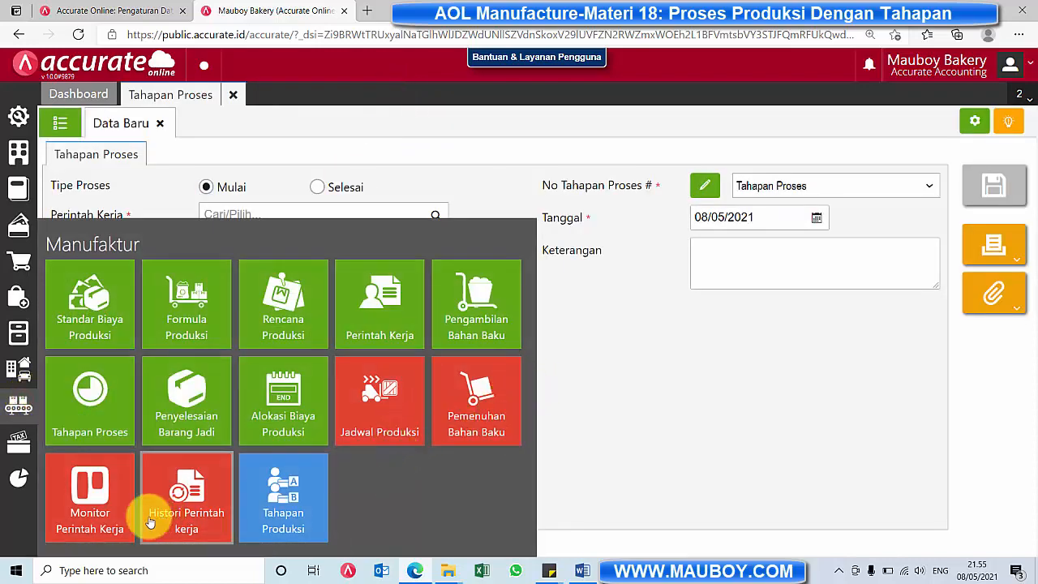
pyautogui.click(194, 502)
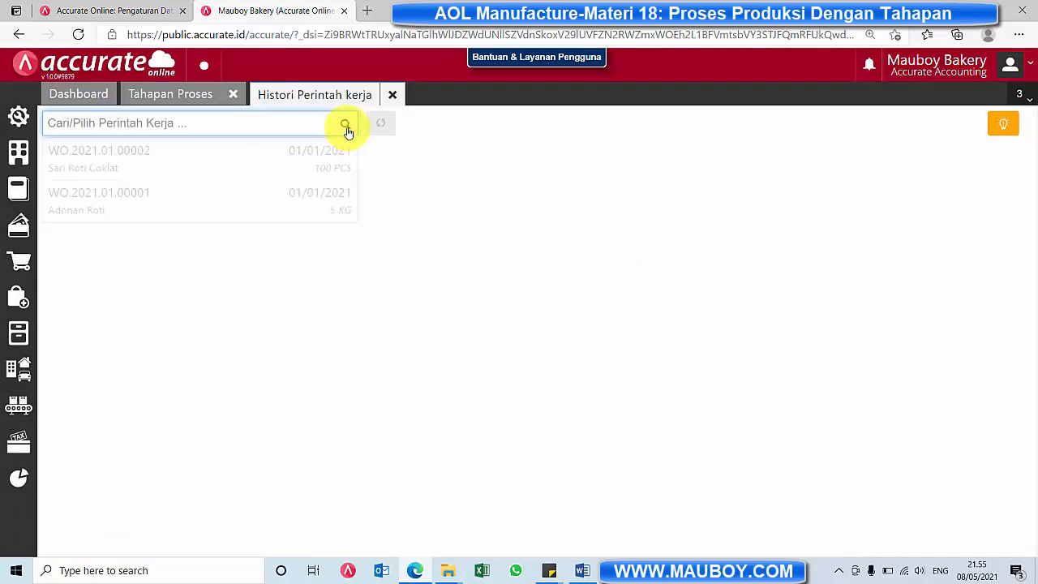
pyautogui.click(262, 169)
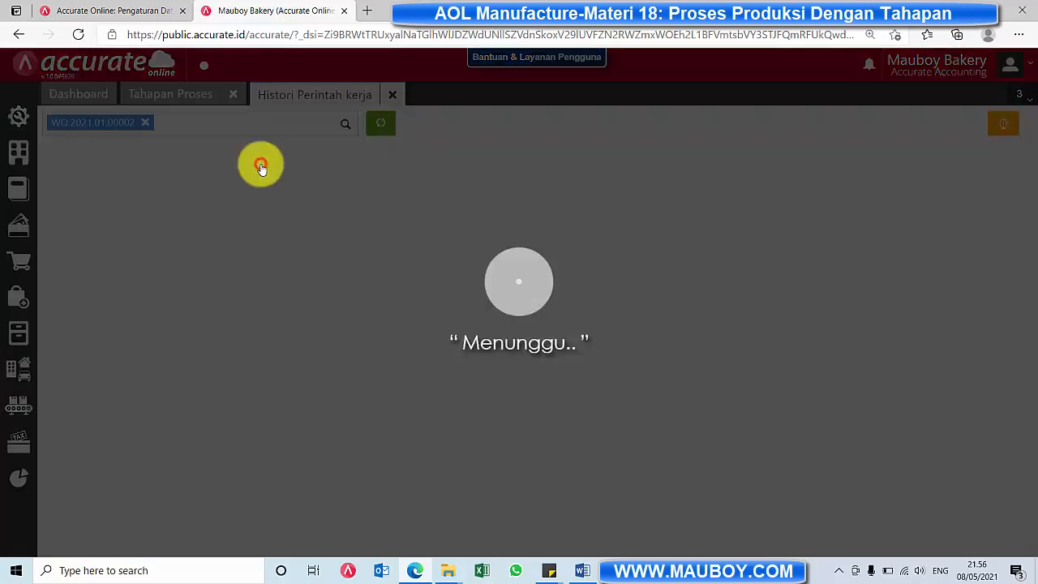
# Step: Examine the material withdrawal and the Campur start and completion entries in the history, then close Histori Perintah Kerja and Tahapan Proses
pyautogui.scroll(-1, 642, 333)
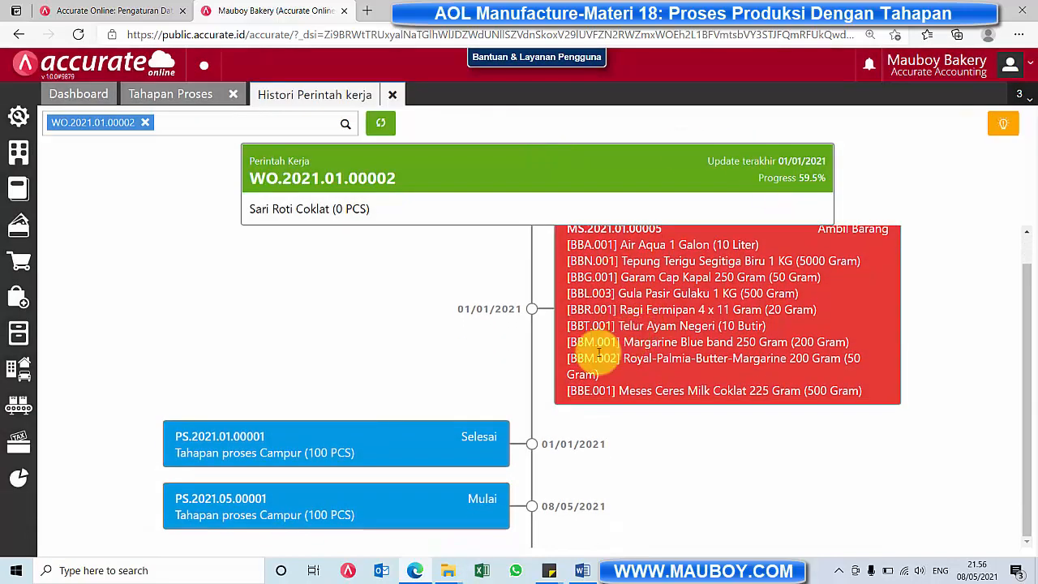
pyautogui.click(372, 446)
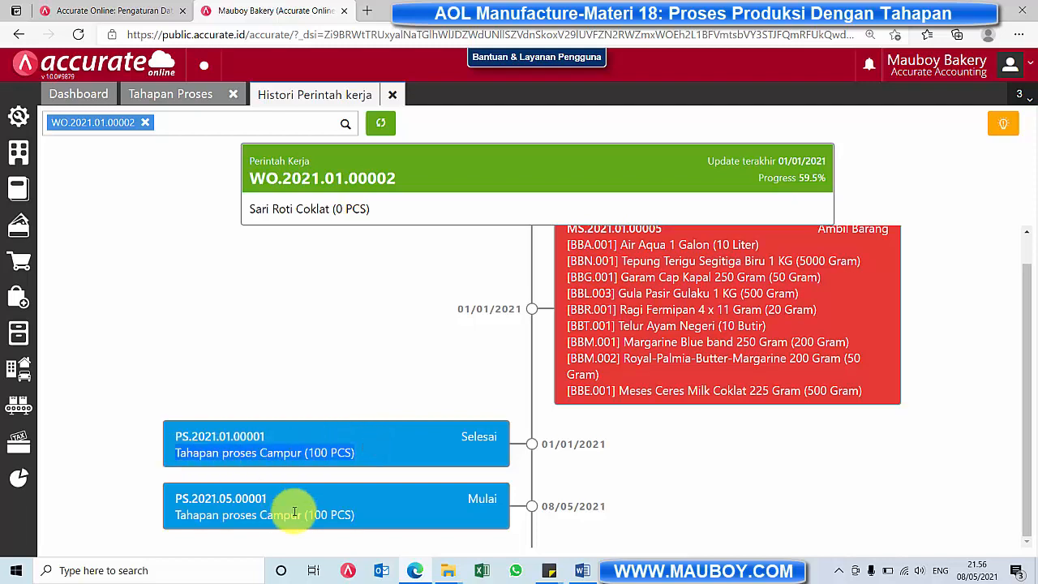
pyautogui.moveTo(380, 512); pyautogui.dragTo(176, 517)
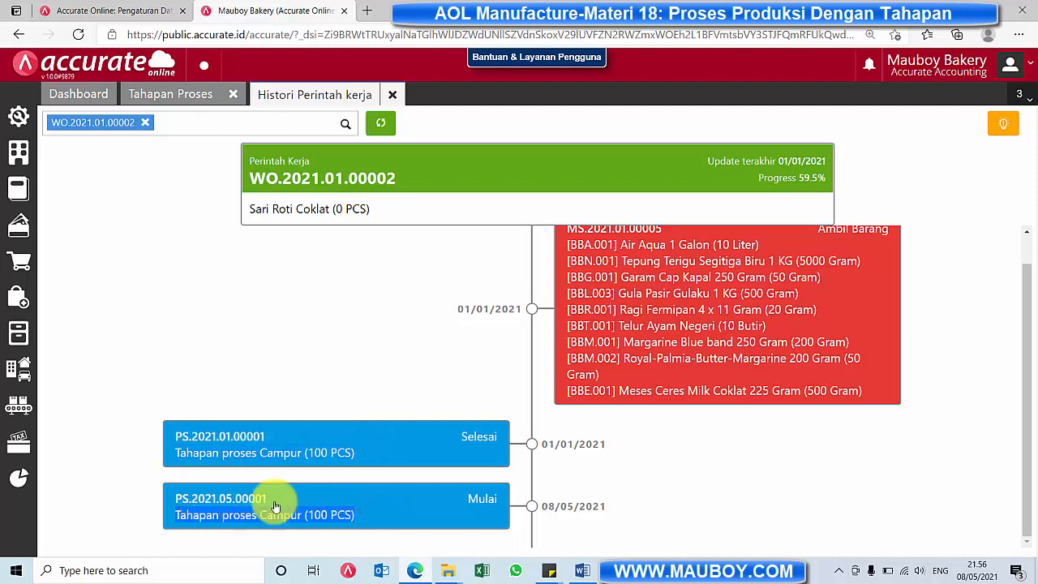
pyautogui.click(461, 437)
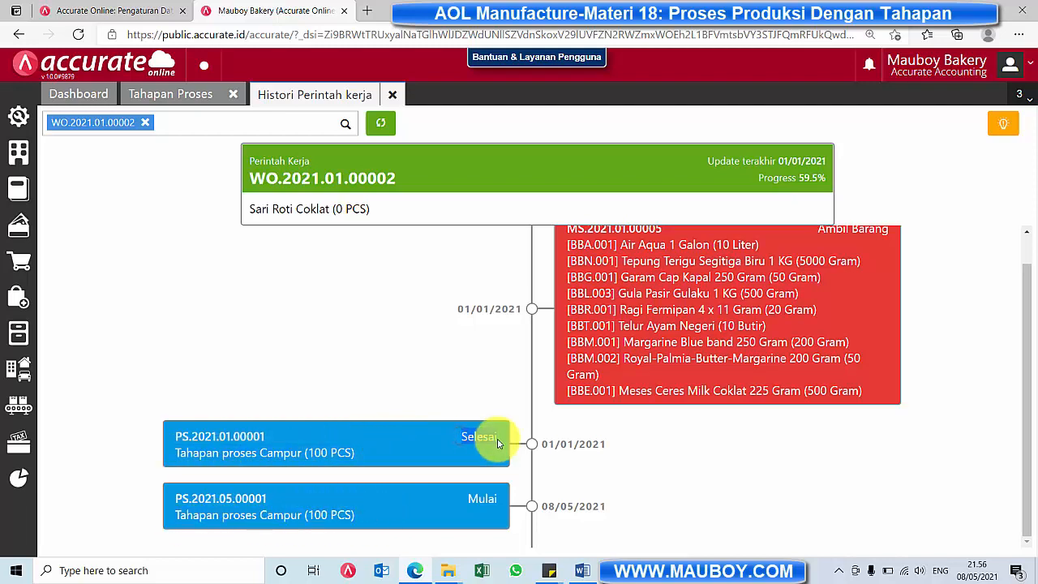
pyautogui.moveTo(460, 496); pyautogui.dragTo(501, 504)
pyautogui.moveTo(454, 435); pyautogui.dragTo(498, 438)
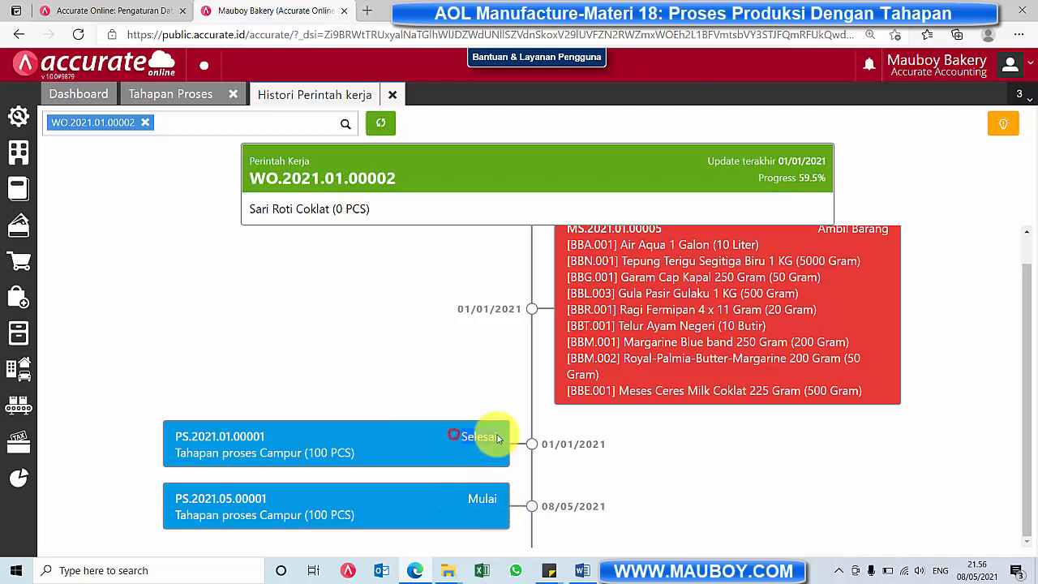
pyautogui.moveTo(456, 494); pyautogui.dragTo(492, 500)
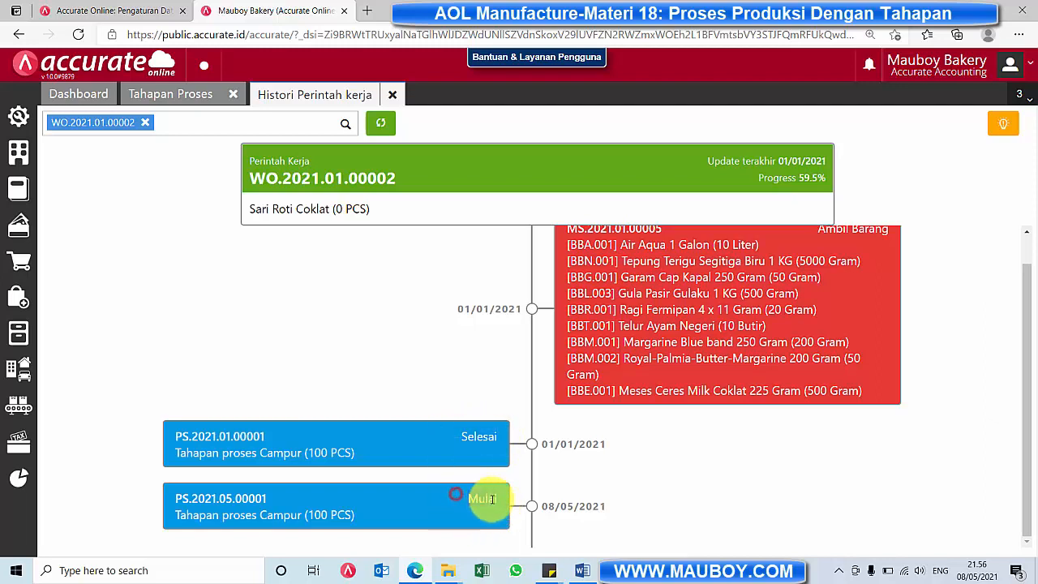
pyautogui.click(686, 477)
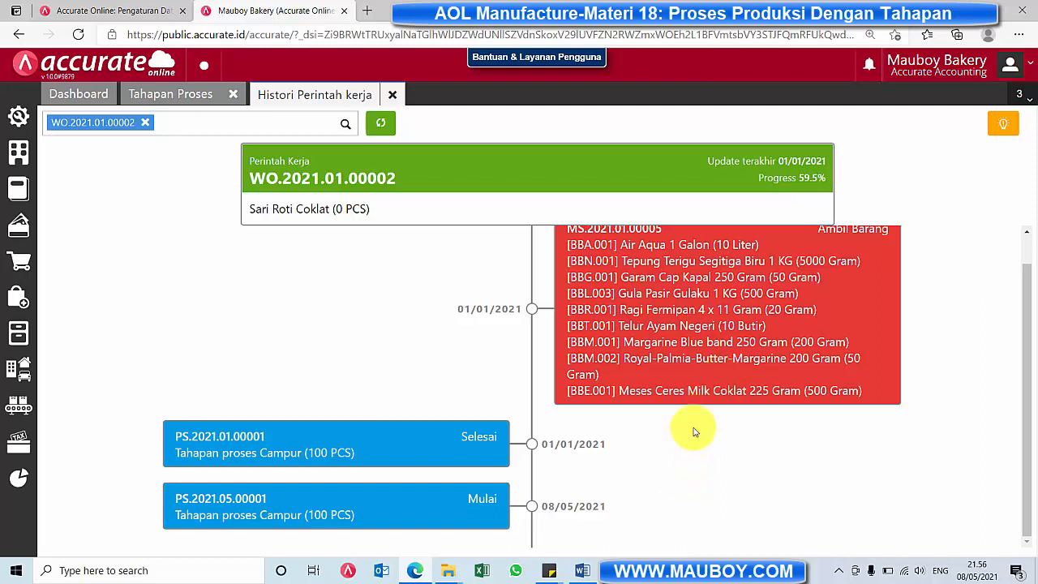
pyautogui.scroll(1, 702, 422)
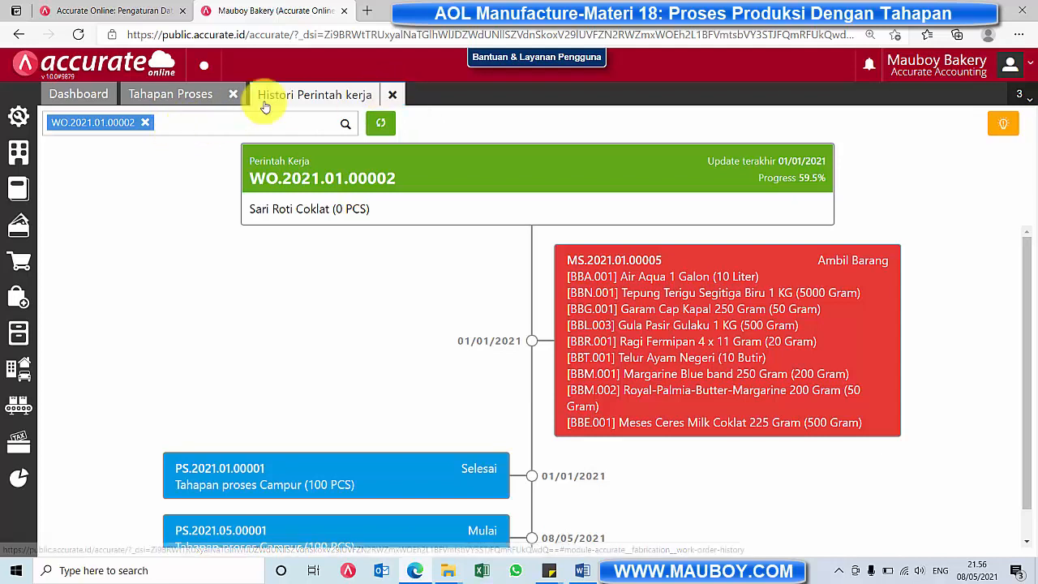
pyautogui.click(394, 97)
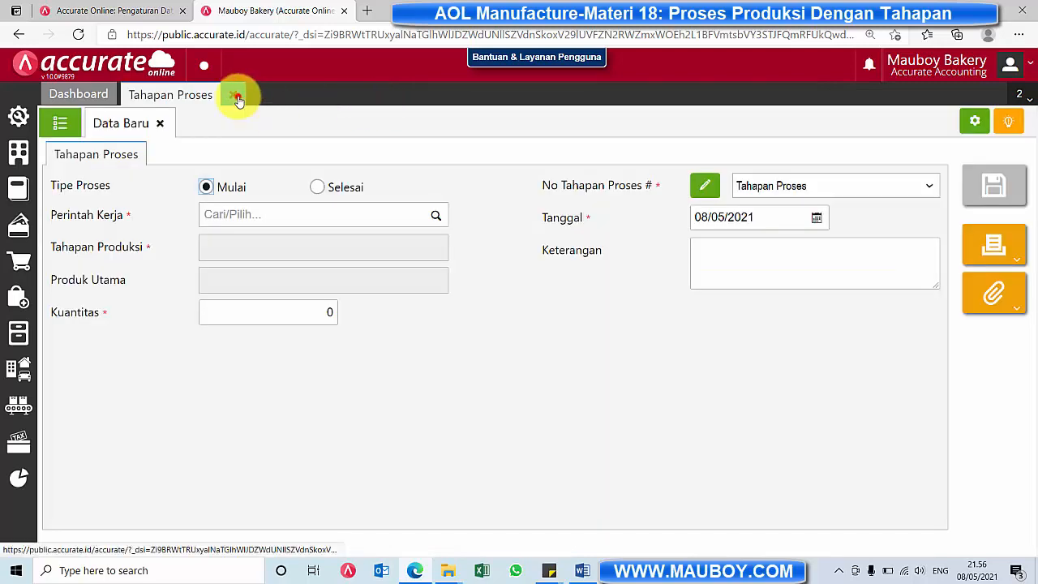
pyautogui.click(234, 97)
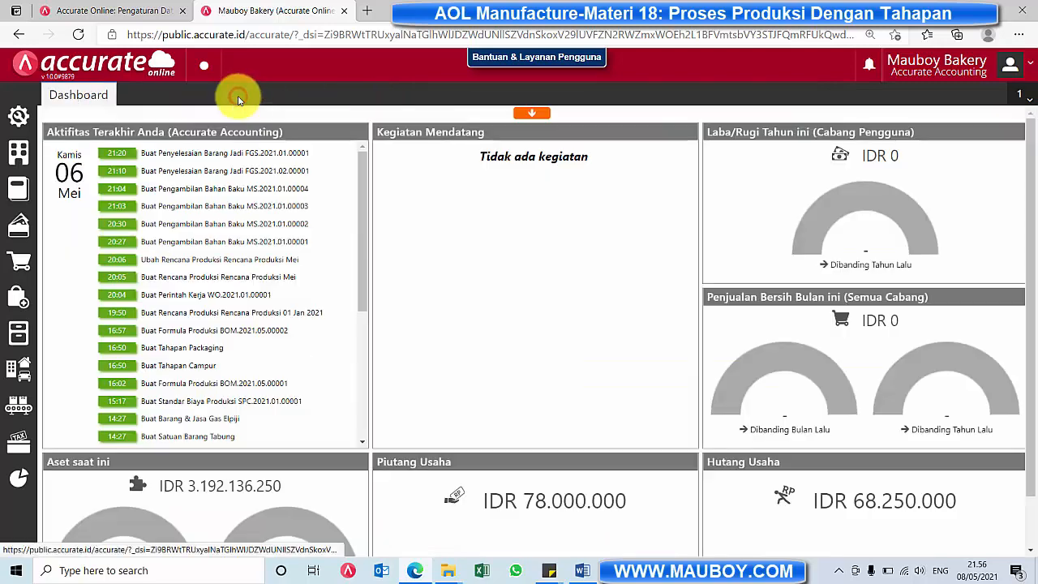
# Step: Start a new Tahapan Proses record of type Mulai for the Sari Roti Coklat work order
pyautogui.click(19, 405)
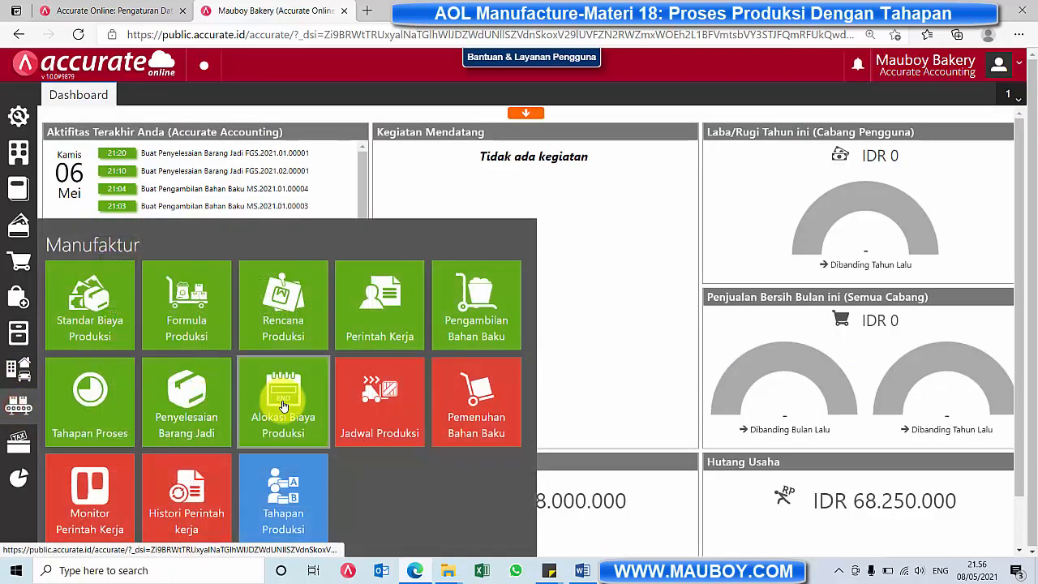
pyautogui.click(107, 418)
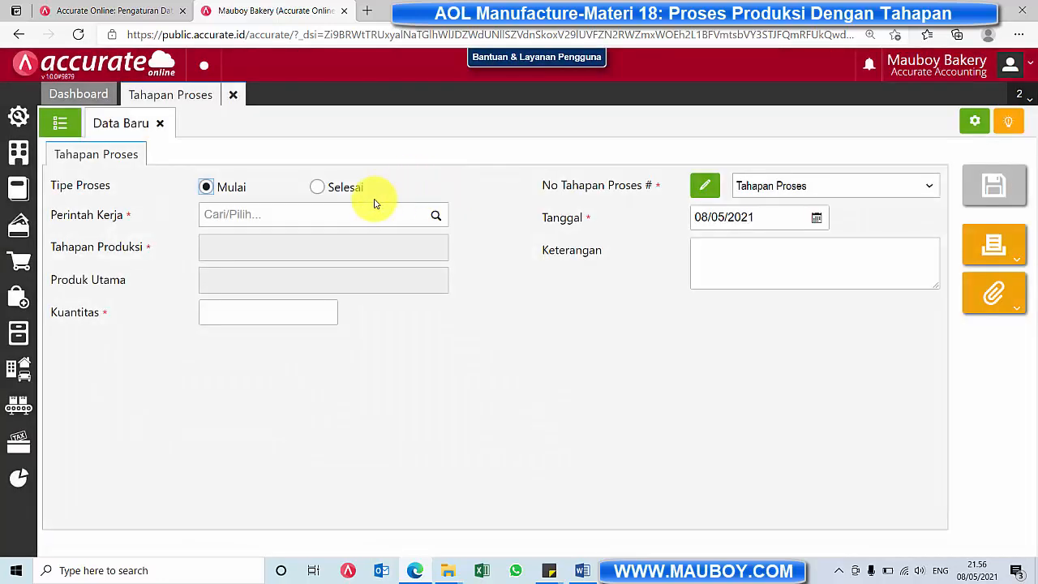
pyautogui.click(436, 215)
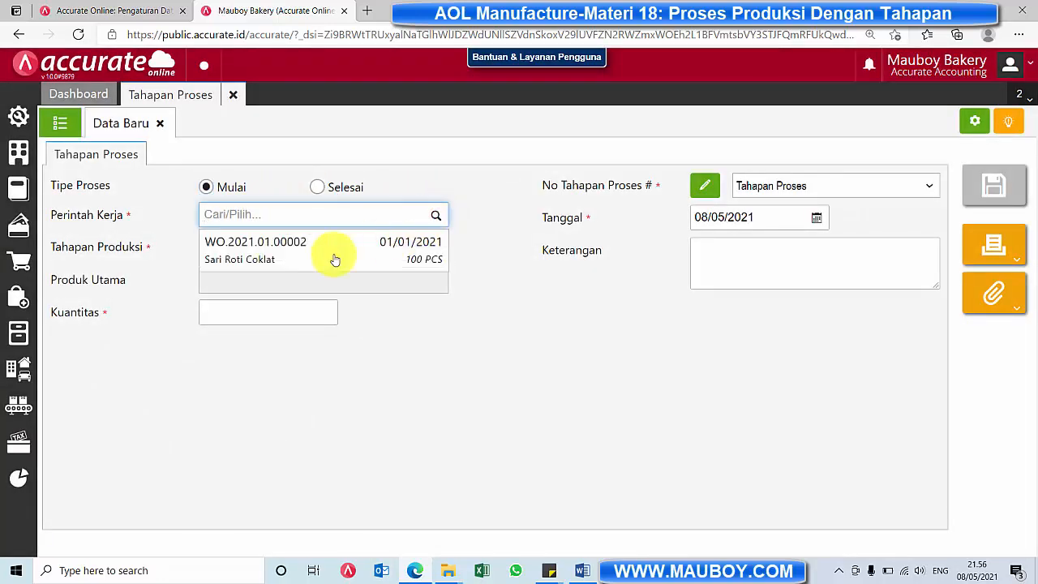
pyautogui.click(291, 264)
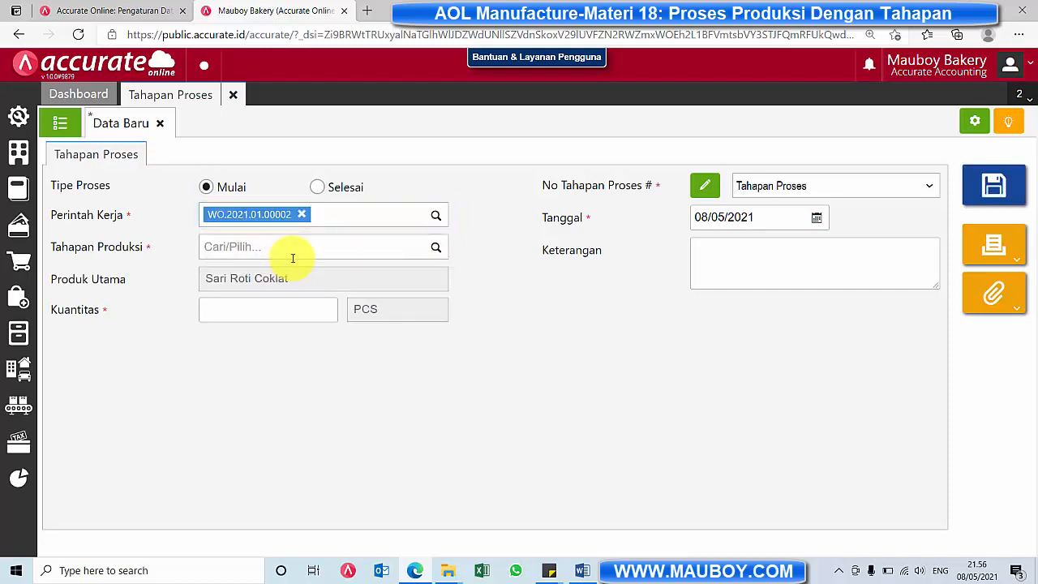
pyautogui.click(437, 248)
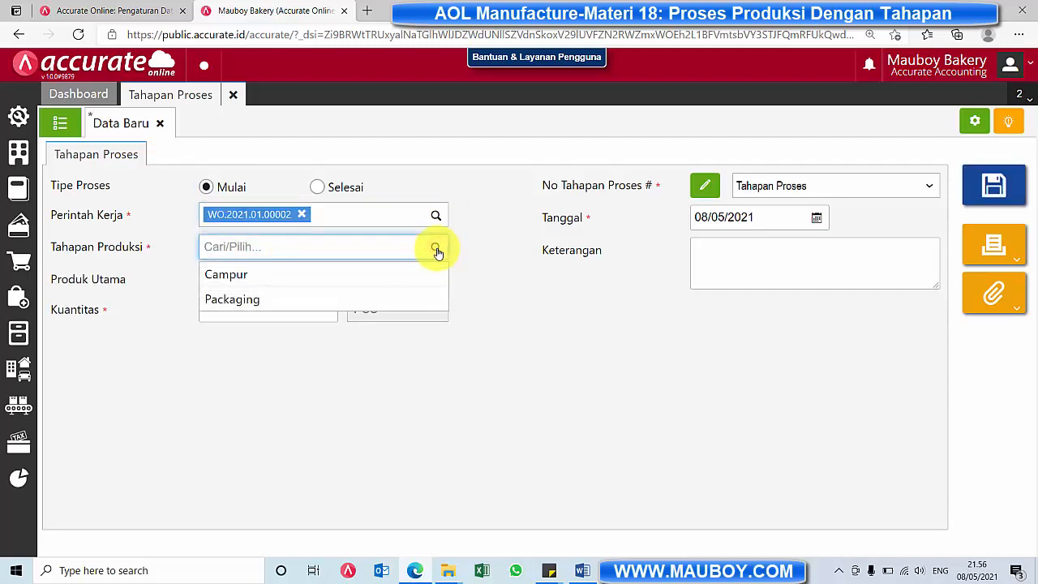
pyautogui.click(278, 277)
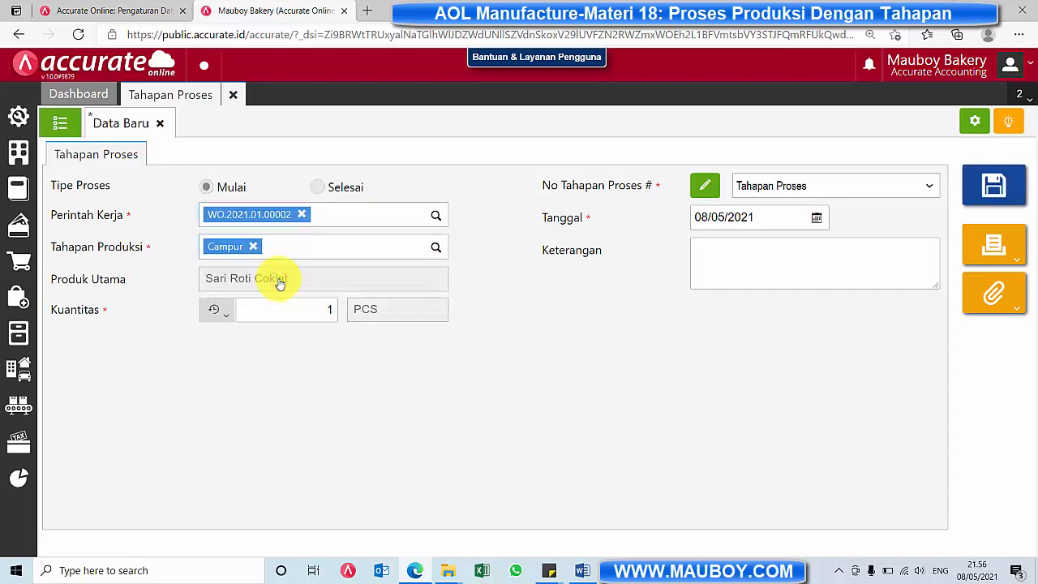
pyautogui.click(295, 306)
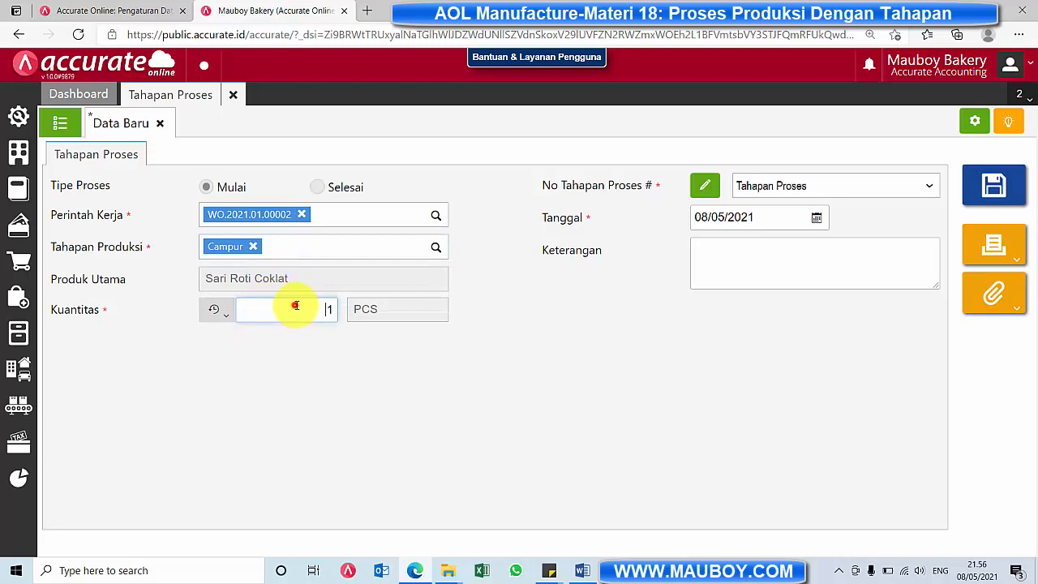
# Step: Set the stage record's Tahapan Produksi to Packaging and its date to 01/01/2021
pyautogui.click(437, 249)
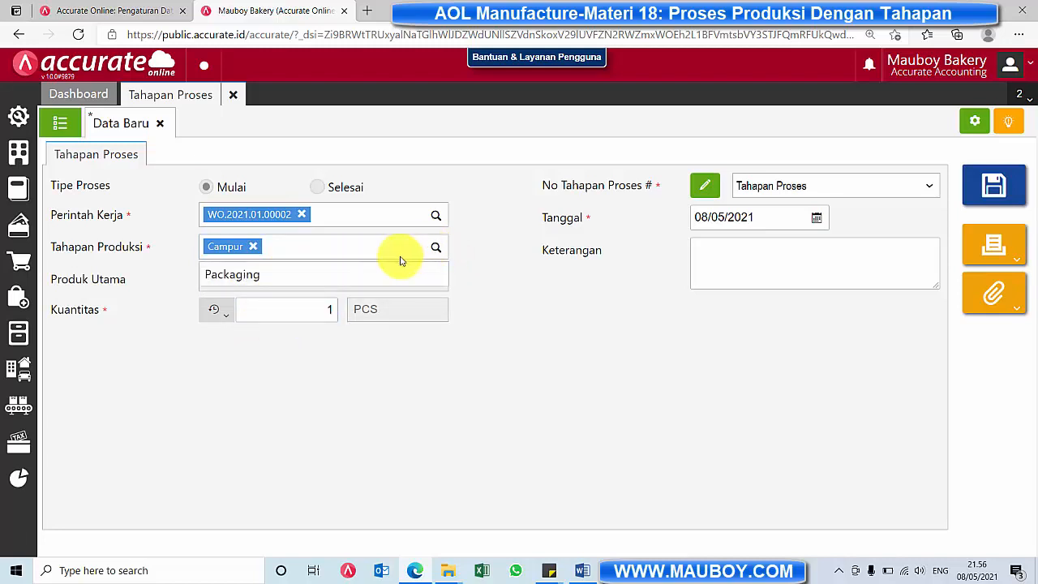
pyautogui.click(269, 278)
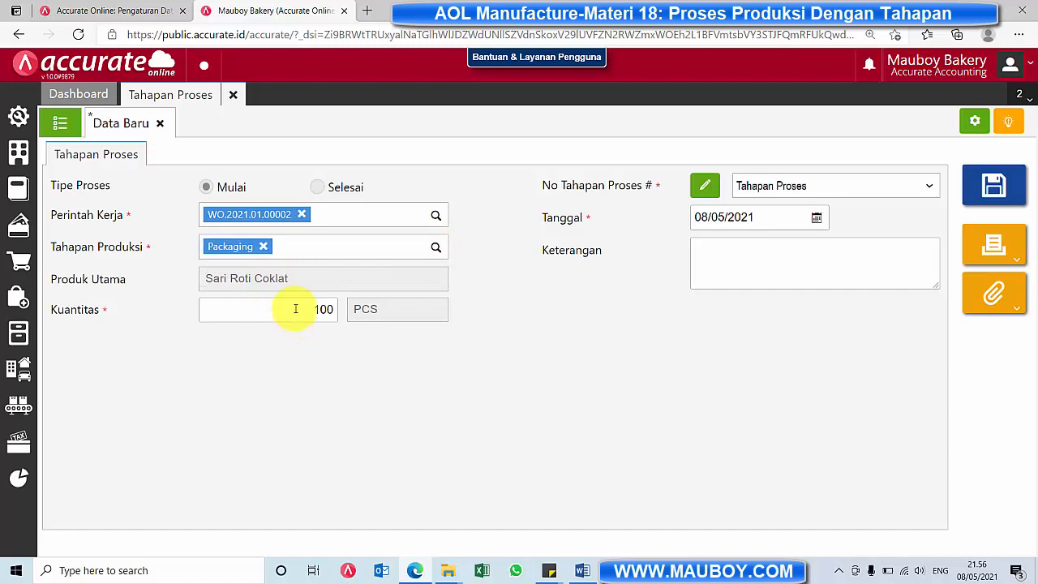
pyautogui.click(818, 219)
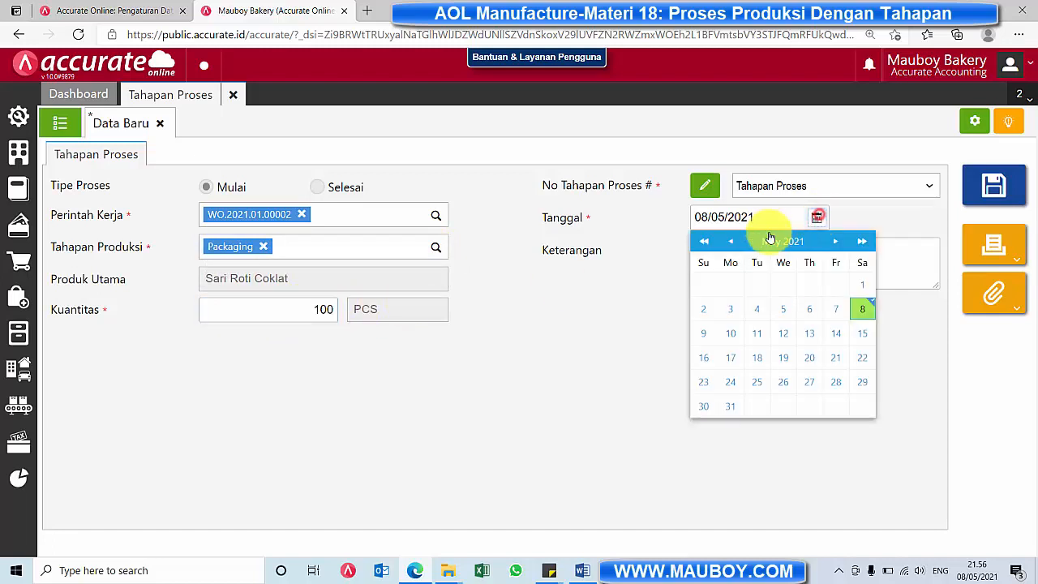
pyautogui.click(732, 241)
pyautogui.click(733, 241)
pyautogui.click(732, 240)
pyautogui.click(733, 241)
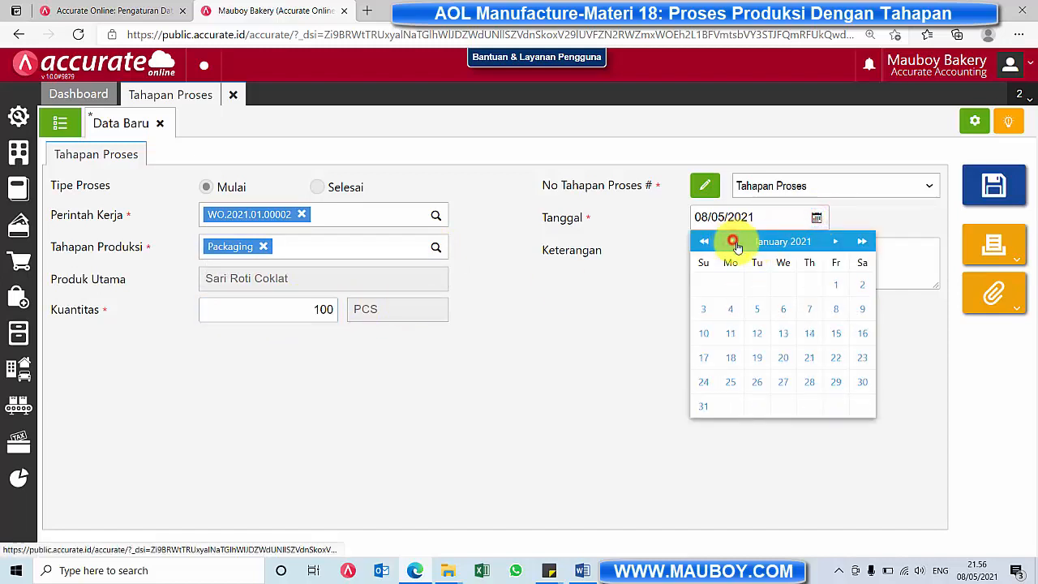
pyautogui.click(835, 284)
# Step: Enter "packaging mulai" as the Keterangan, save the Packaging start record and close the blank new form
pyautogui.click(835, 275)
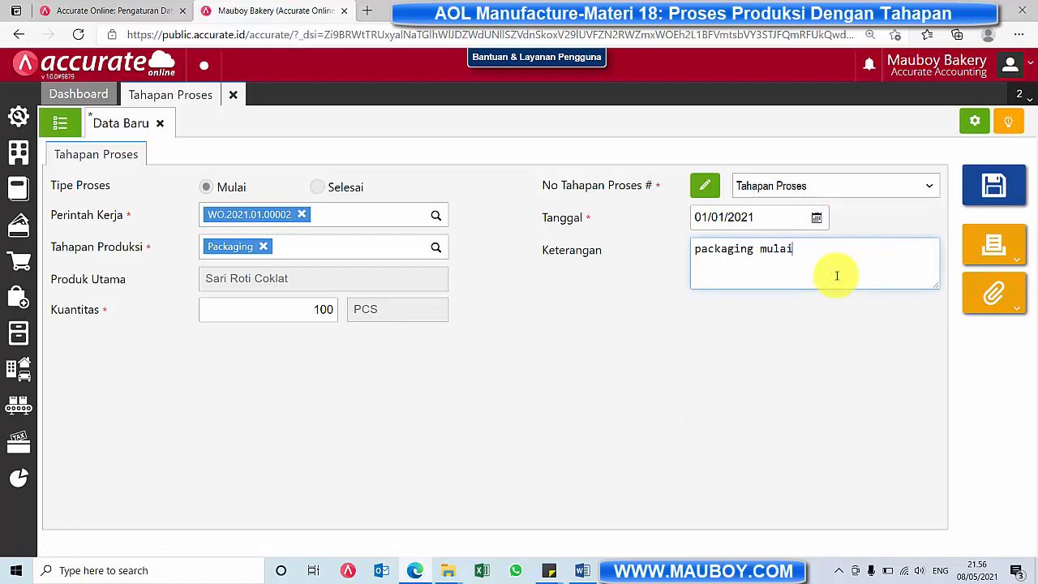
pyautogui.click(994, 184)
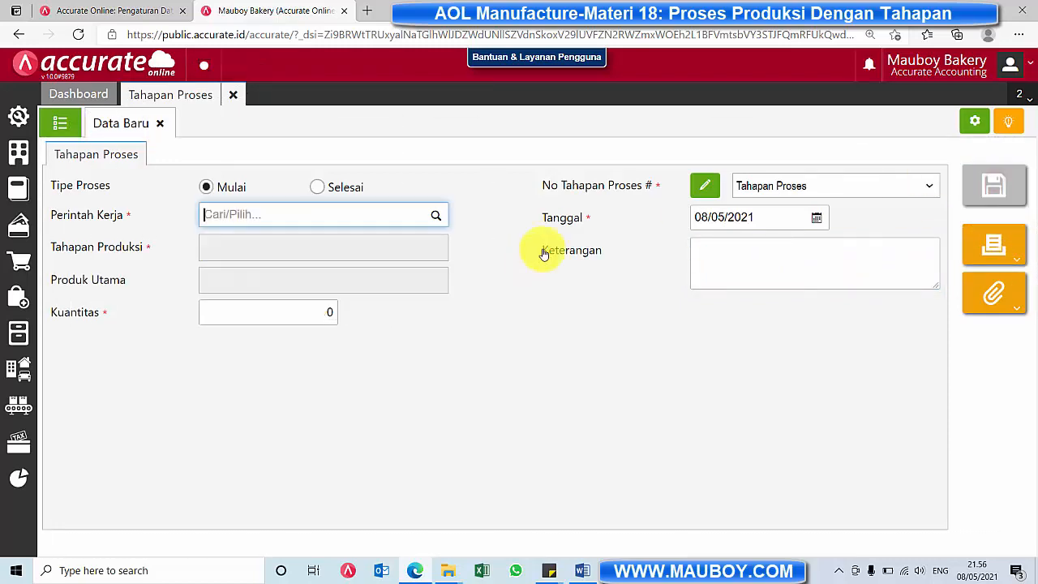
pyautogui.click(159, 123)
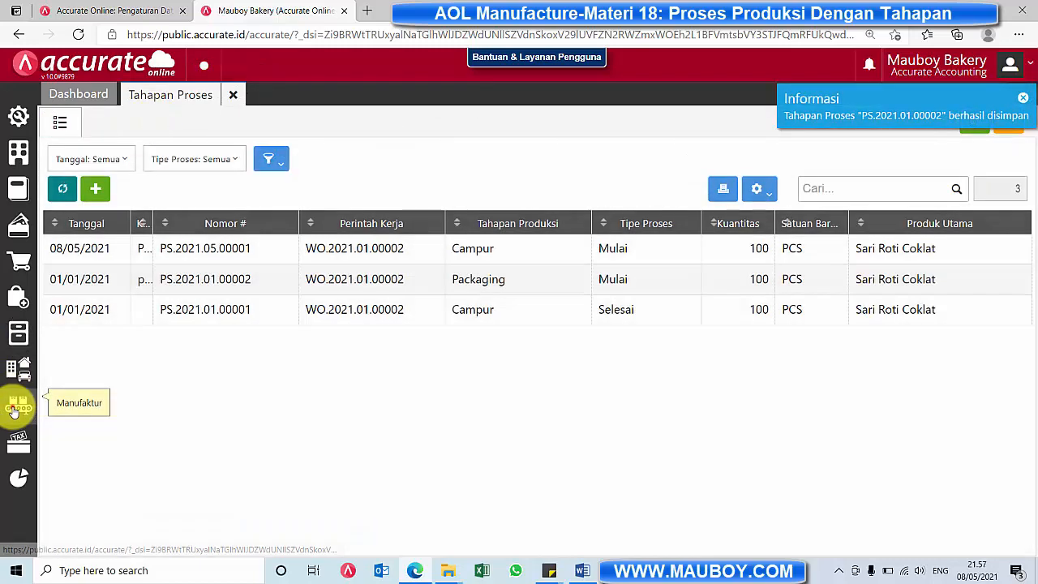
# Step: Start a new Pengambilan Bahan Baku record of type Ambil Barang for the Sari Roti Coklat work order
pyautogui.click(19, 404)
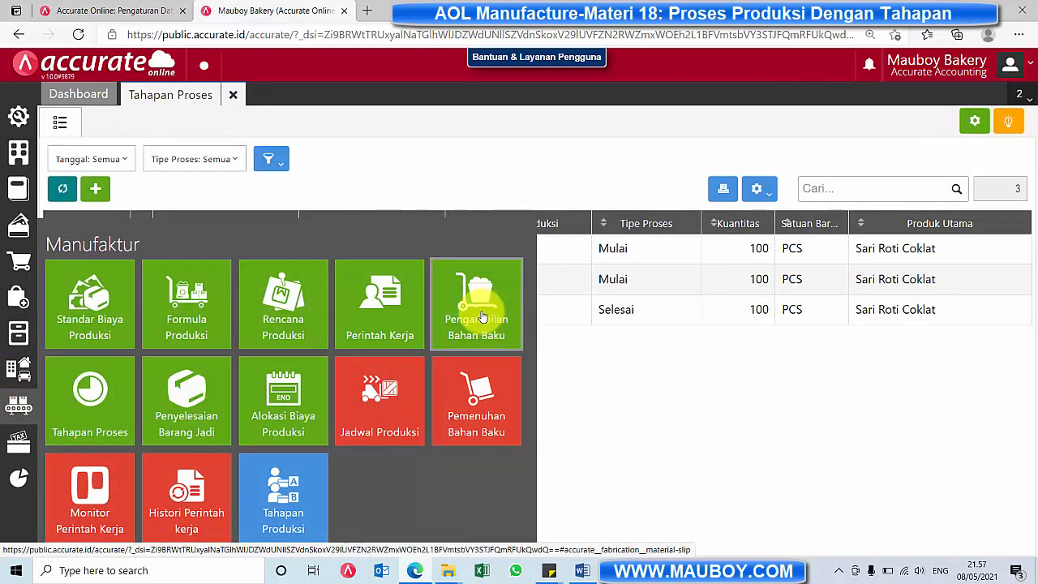
pyautogui.click(482, 315)
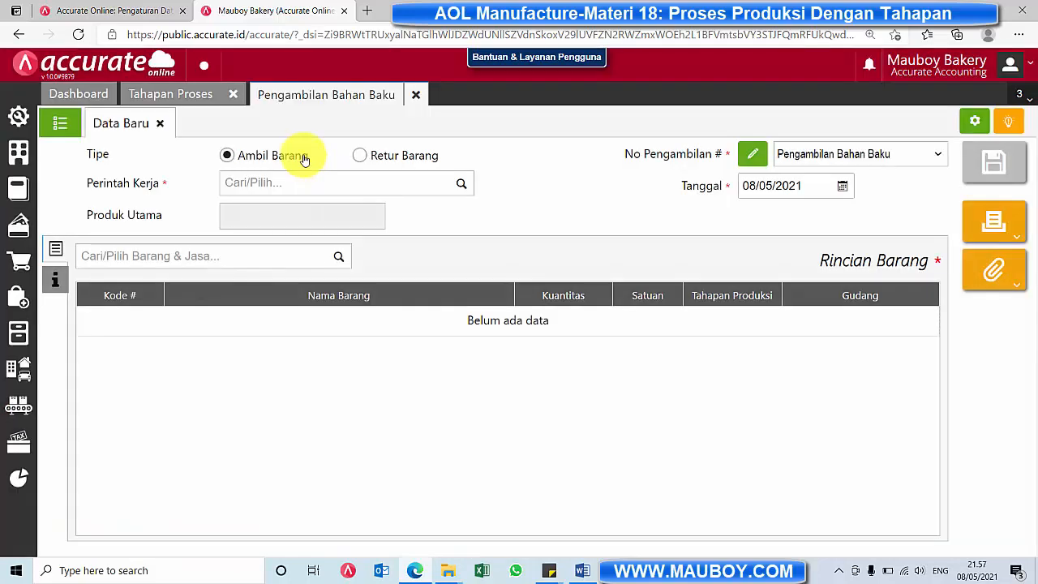
pyautogui.click(461, 185)
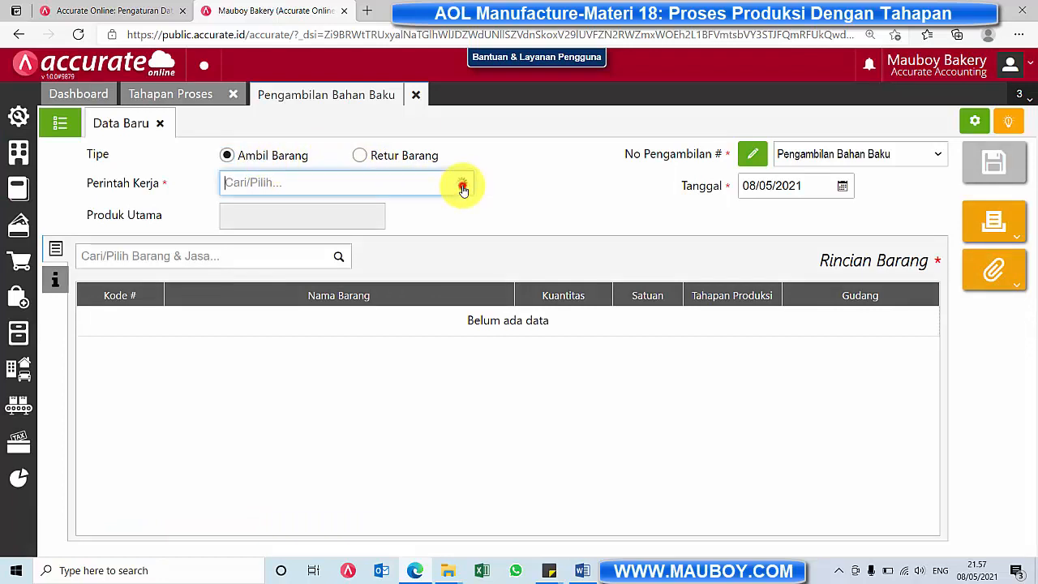
pyautogui.click(304, 219)
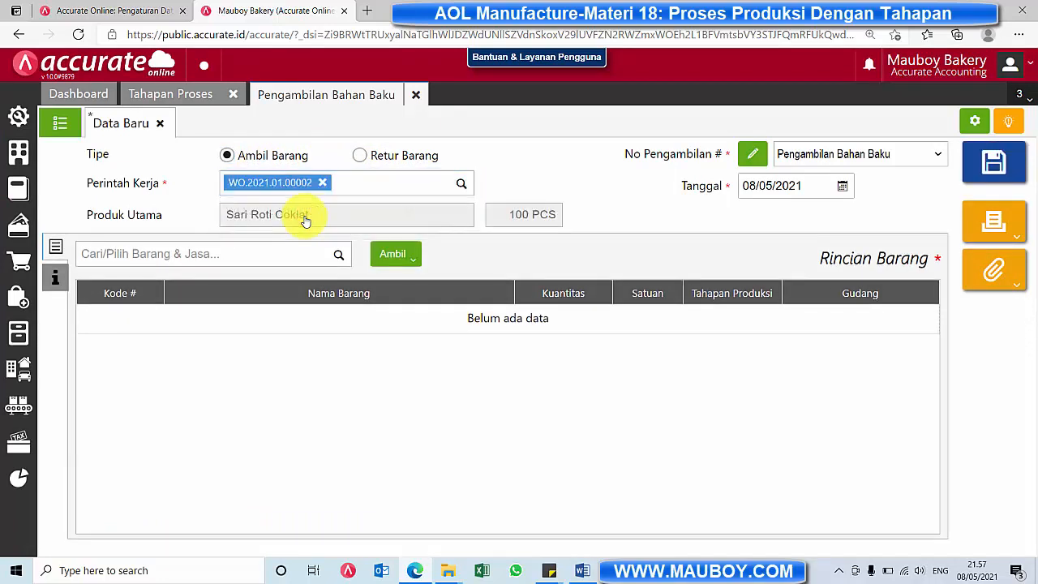
# Step: Set the material withdrawal's date to 01/01/2021
pyautogui.click(843, 188)
pyautogui.click(780, 209)
pyautogui.click(781, 209)
pyautogui.click(781, 209)
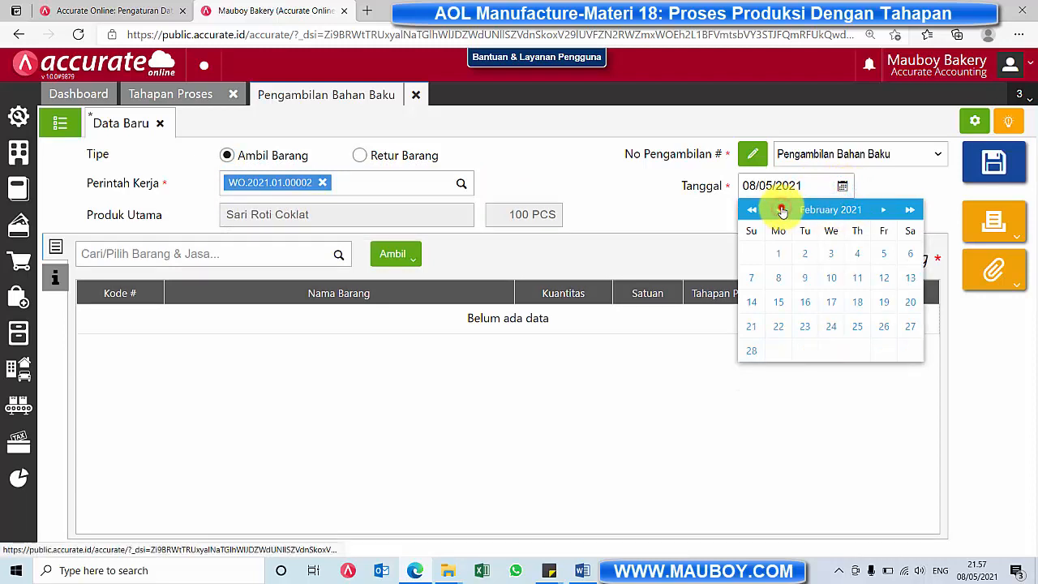
pyautogui.click(781, 209)
pyautogui.click(883, 253)
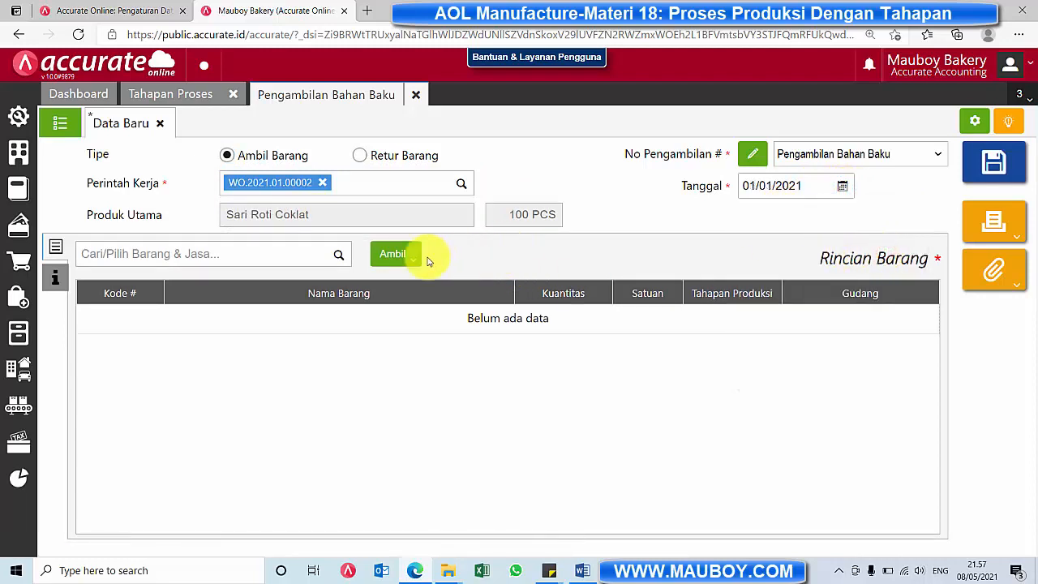
# Step: Load the materials of the Packaging stage only, Inner Box Roti and Plastik Seal Roti@100 Lbr/Pack, into the withdrawal
pyautogui.click(396, 254)
pyautogui.click(420, 312)
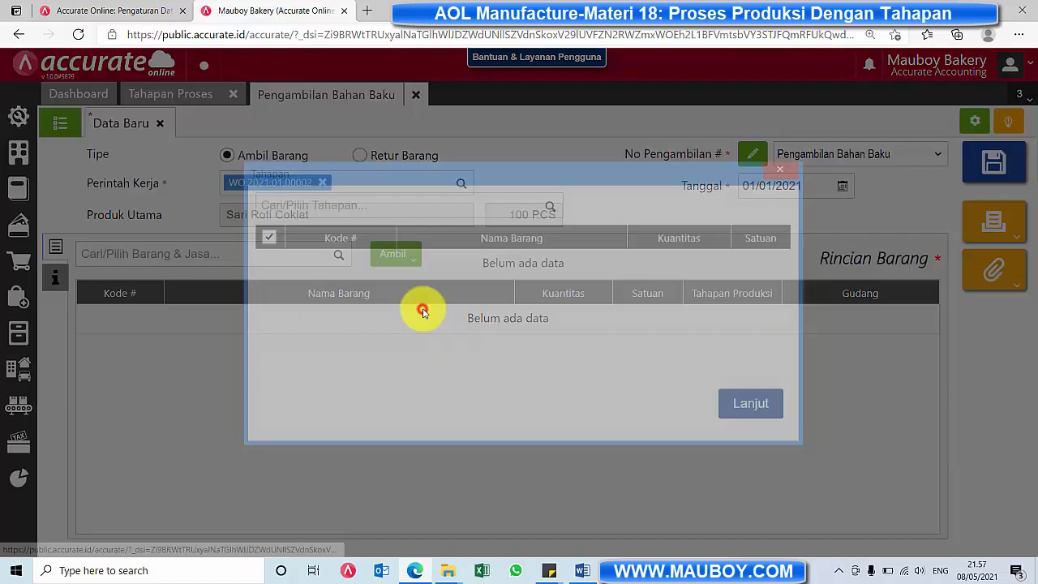
pyautogui.click(551, 209)
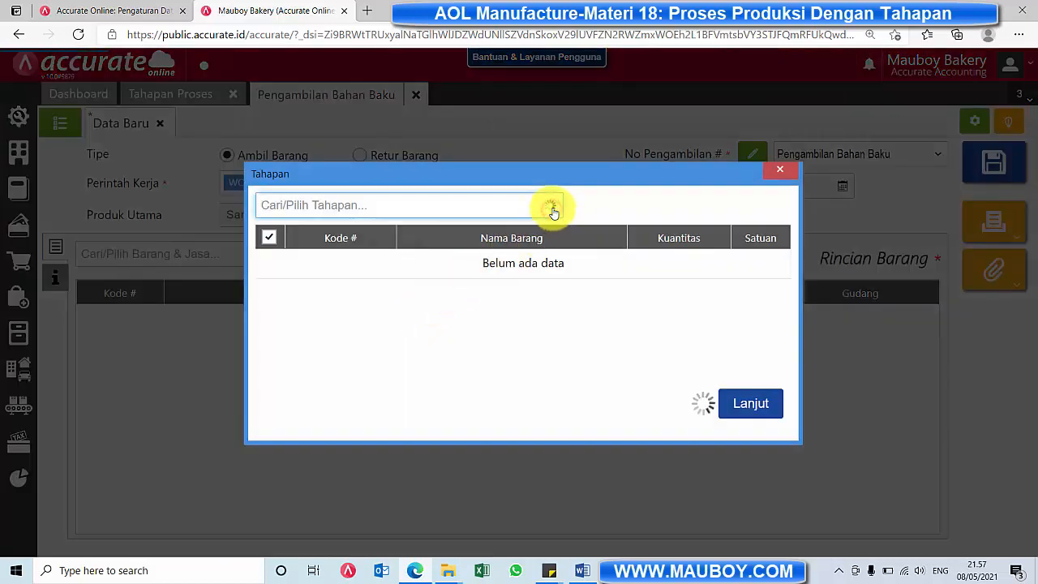
pyautogui.click(408, 231)
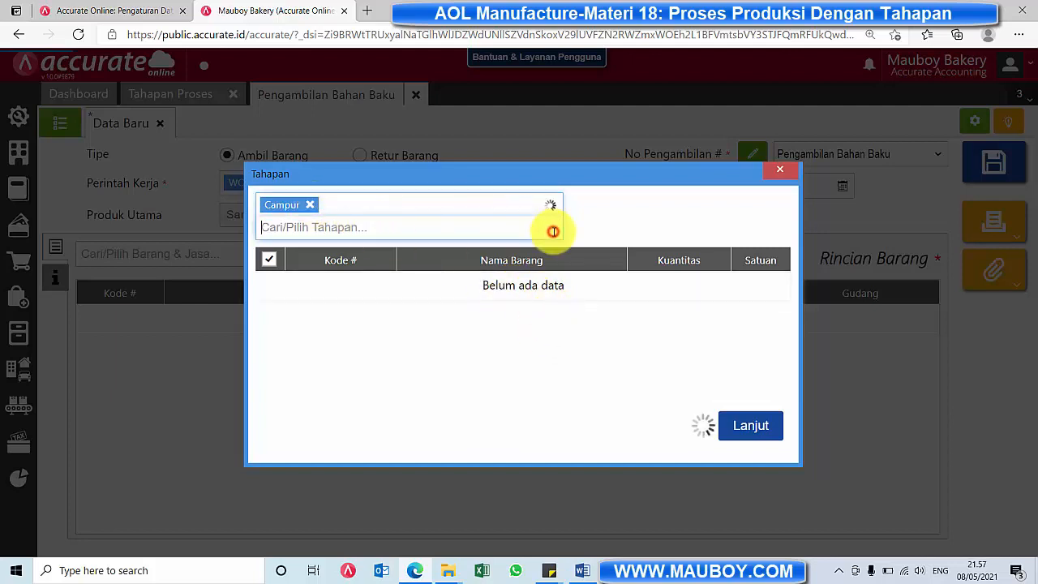
pyautogui.click(301, 256)
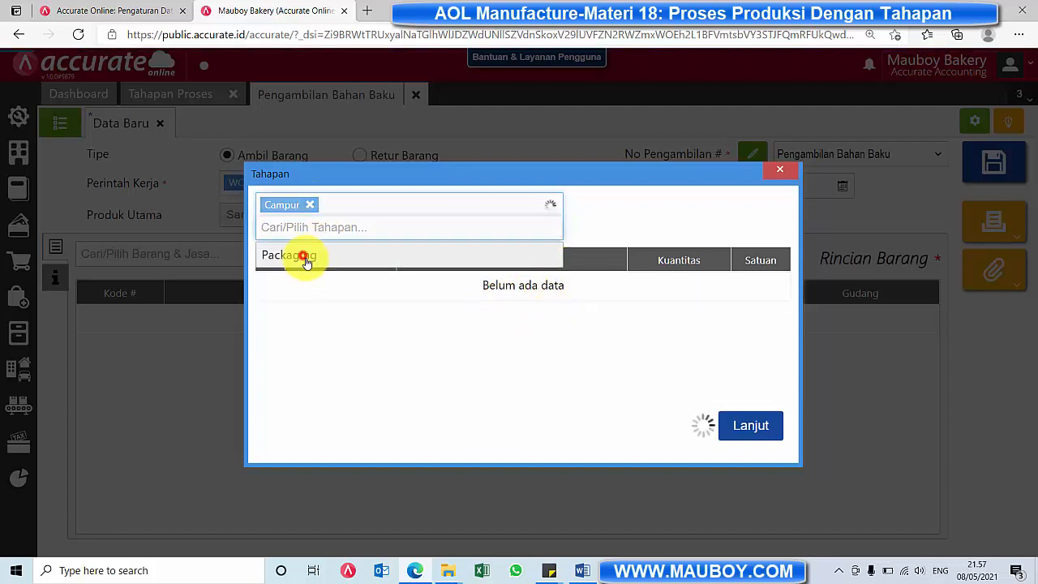
pyautogui.click(312, 205)
pyautogui.click(475, 217)
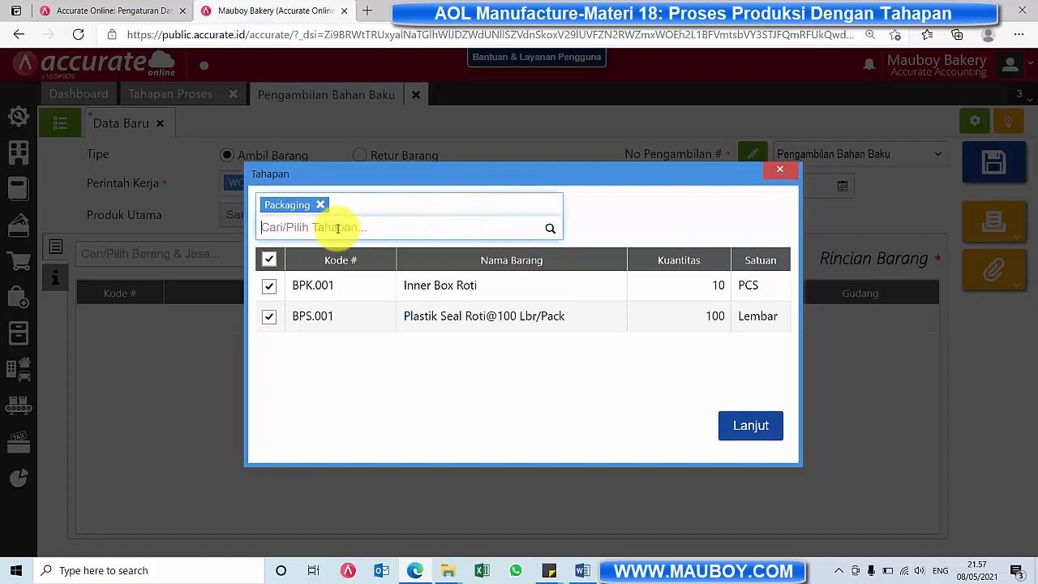
pyautogui.click(750, 425)
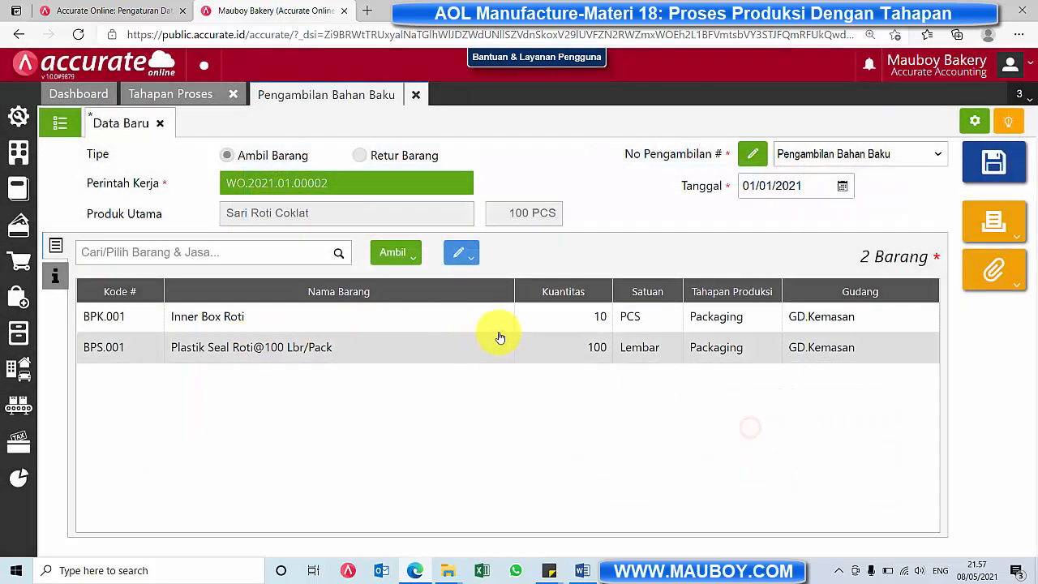
# Step: Review the item details of Plastik Seal Roti and Inner Box Roti, then save the withdrawal and return to the withdrawal list
pyautogui.click(580, 347)
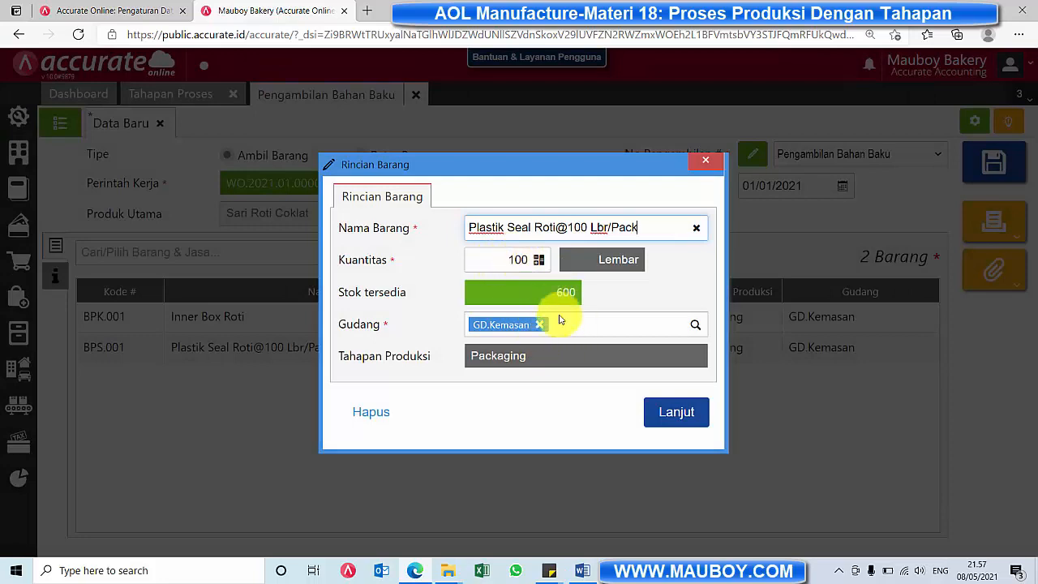
pyautogui.click(711, 162)
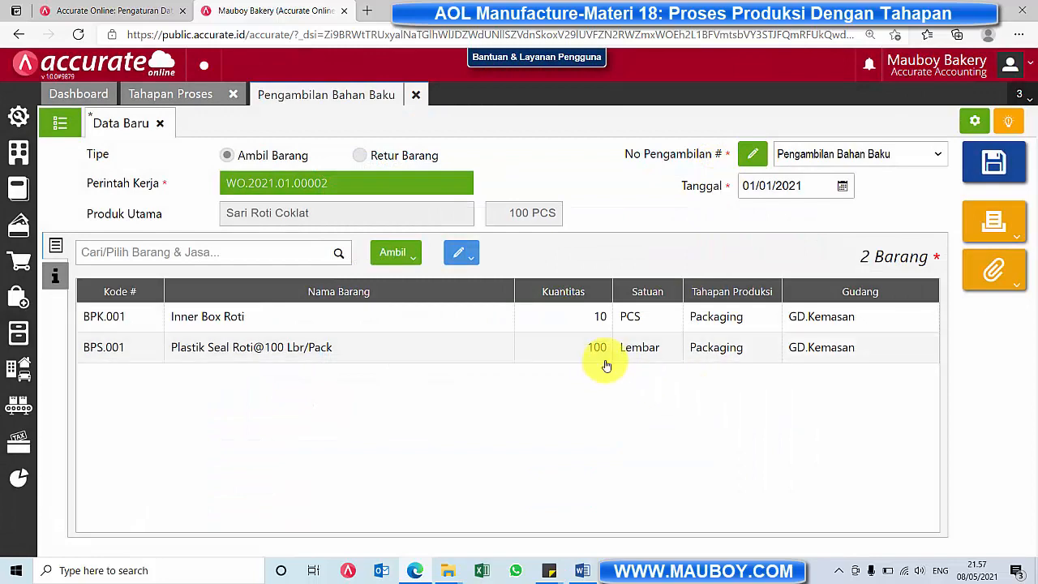
pyautogui.click(408, 325)
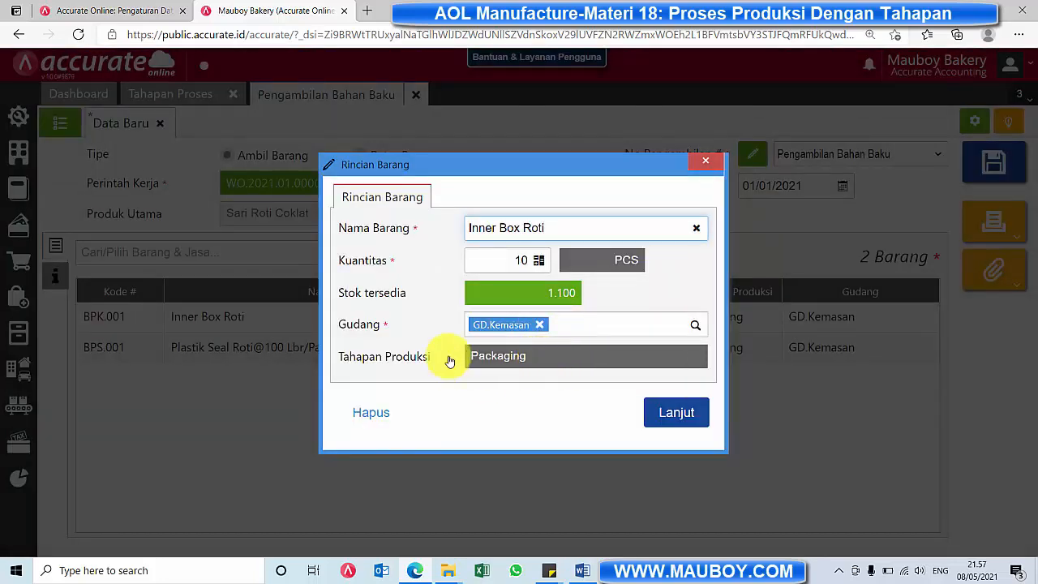
pyautogui.click(705, 166)
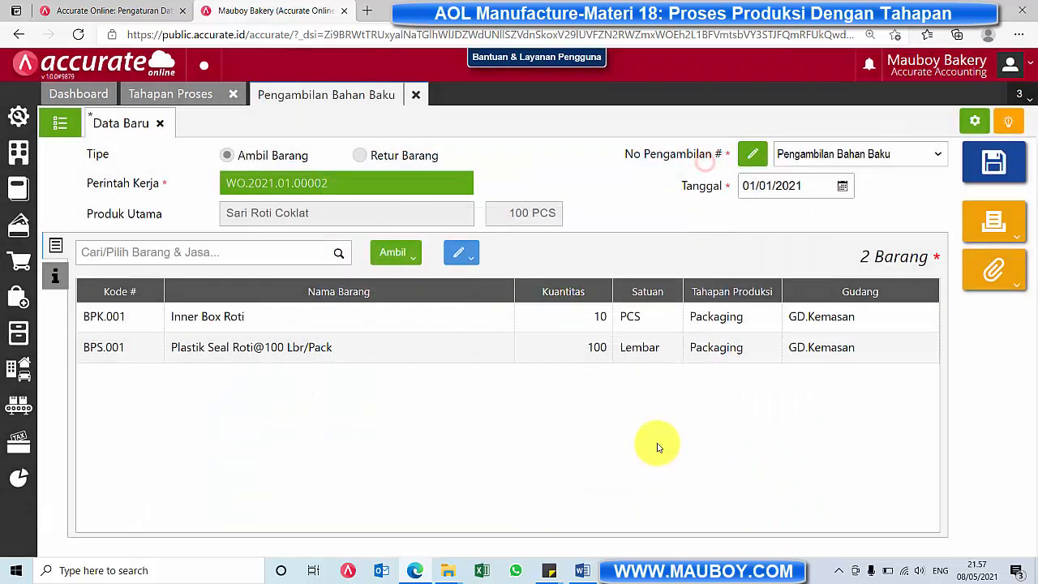
pyautogui.click(1004, 164)
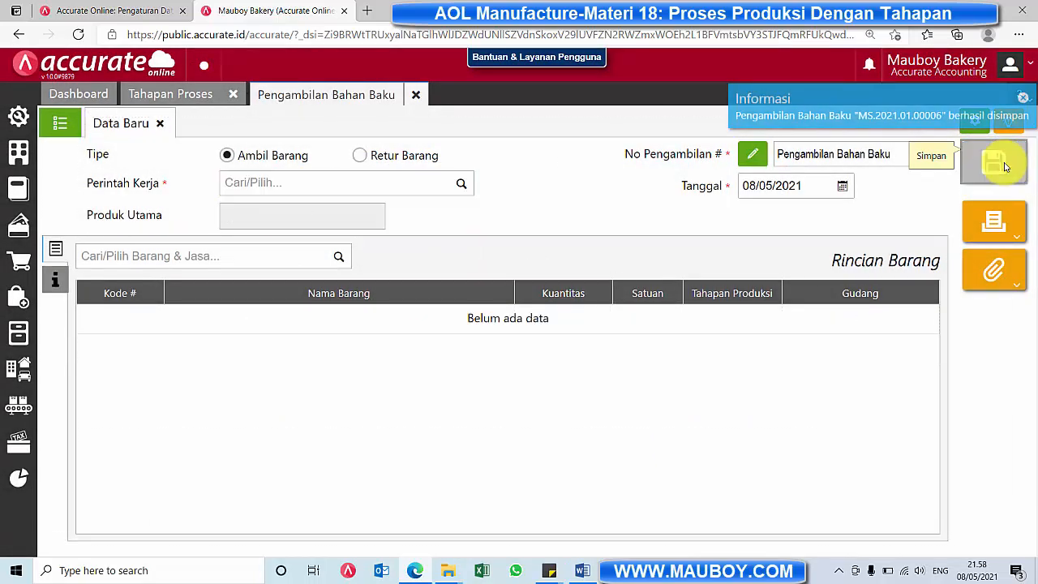
pyautogui.click(67, 130)
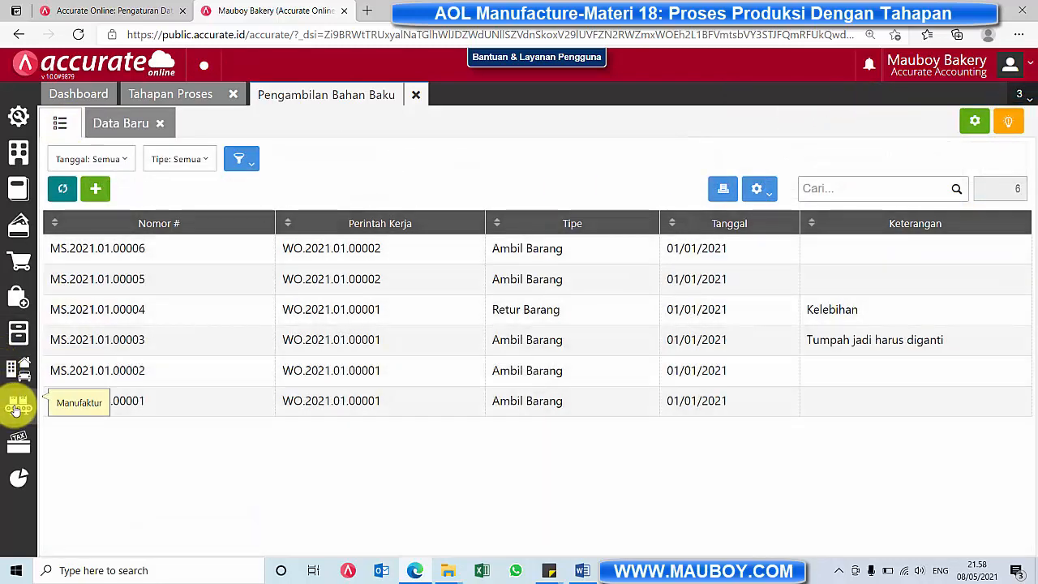
# Step: Check the Packaging and Campur progress of the Sari Roti Coklat work order in Monitor Perintah Kerja, then close it and Pengambilan Bahan Baku
pyautogui.moveTo(16, 408)
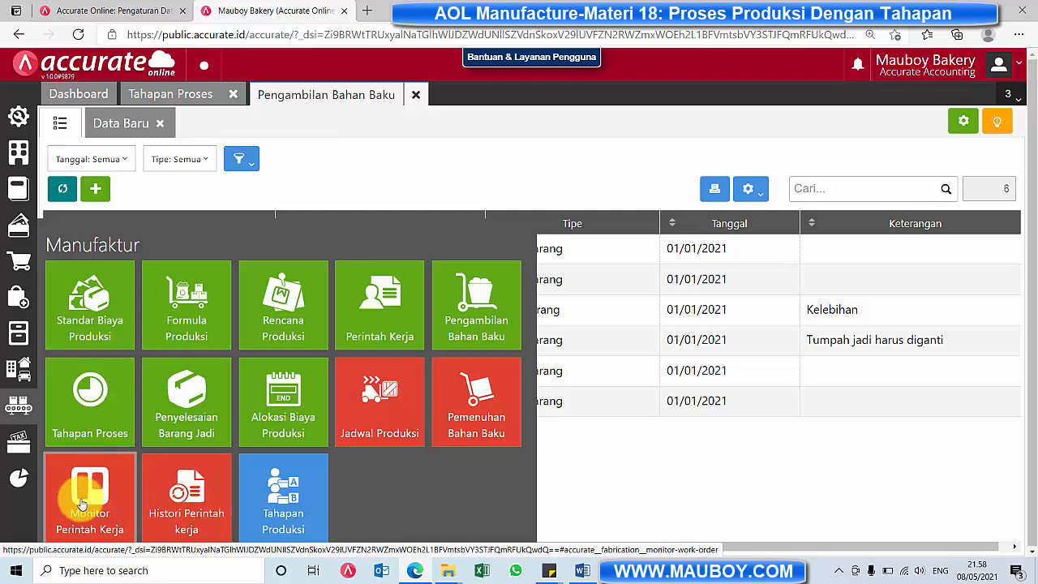
pyautogui.click(81, 503)
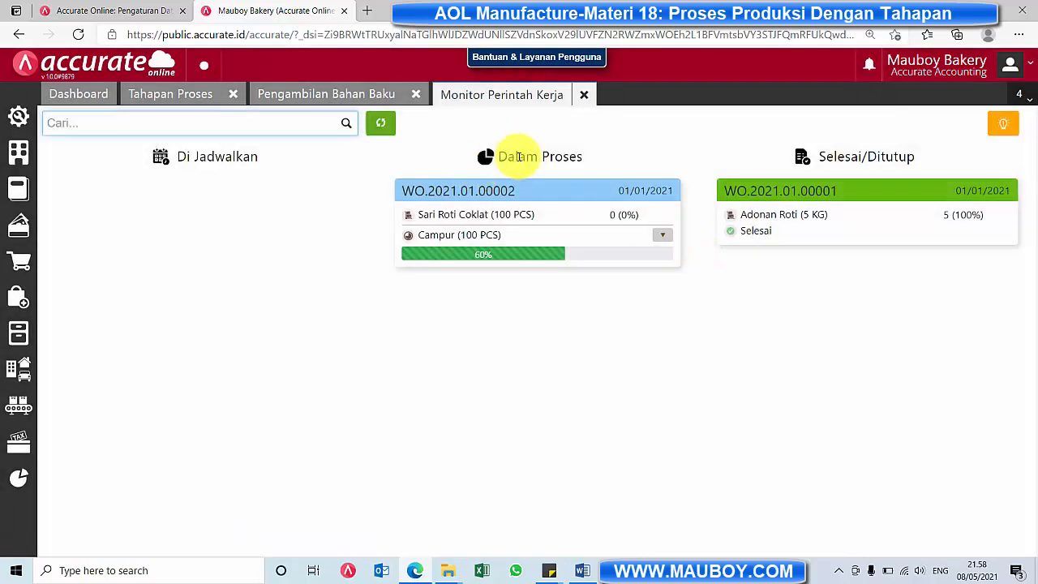
pyautogui.click(381, 123)
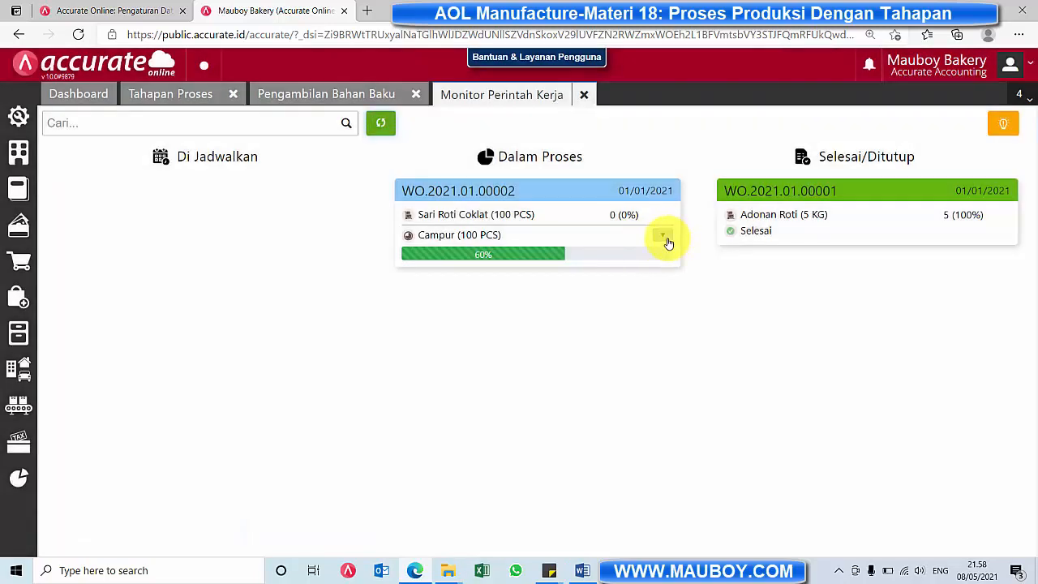
pyautogui.click(663, 236)
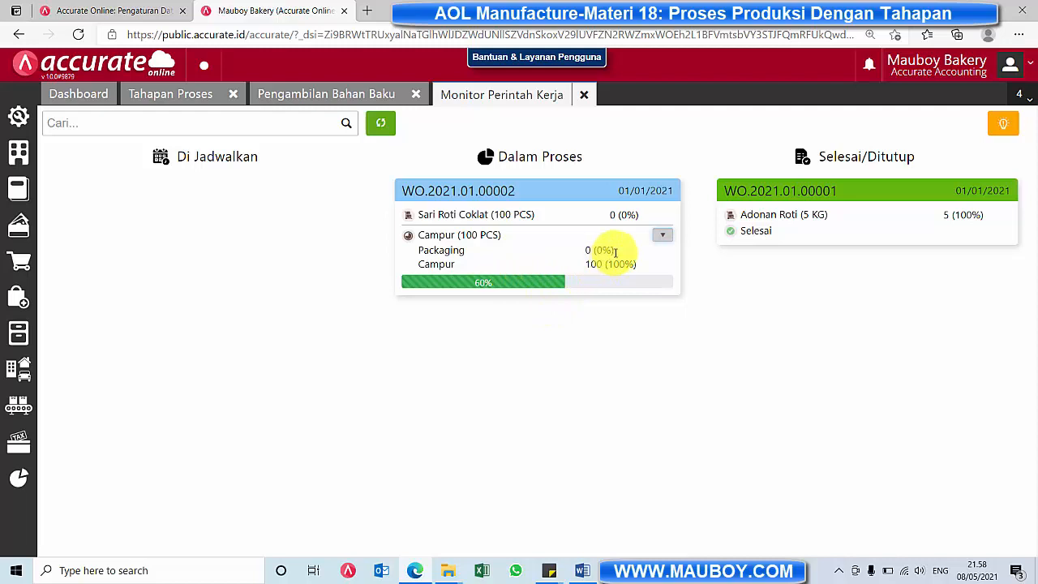
pyautogui.moveTo(607, 251); pyautogui.dragTo(581, 255)
pyautogui.click(660, 235)
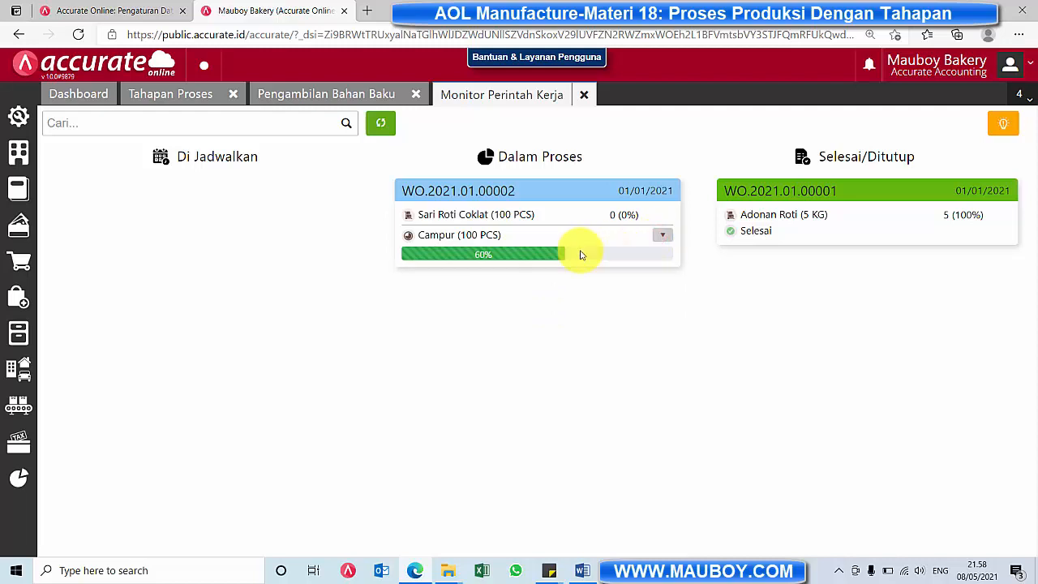
pyautogui.click(580, 96)
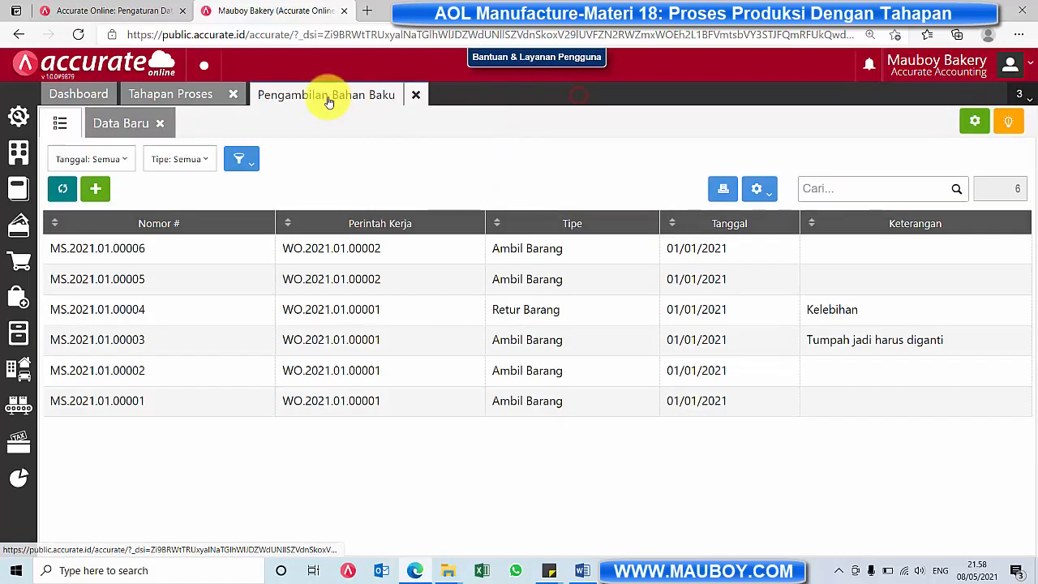
pyautogui.click(418, 97)
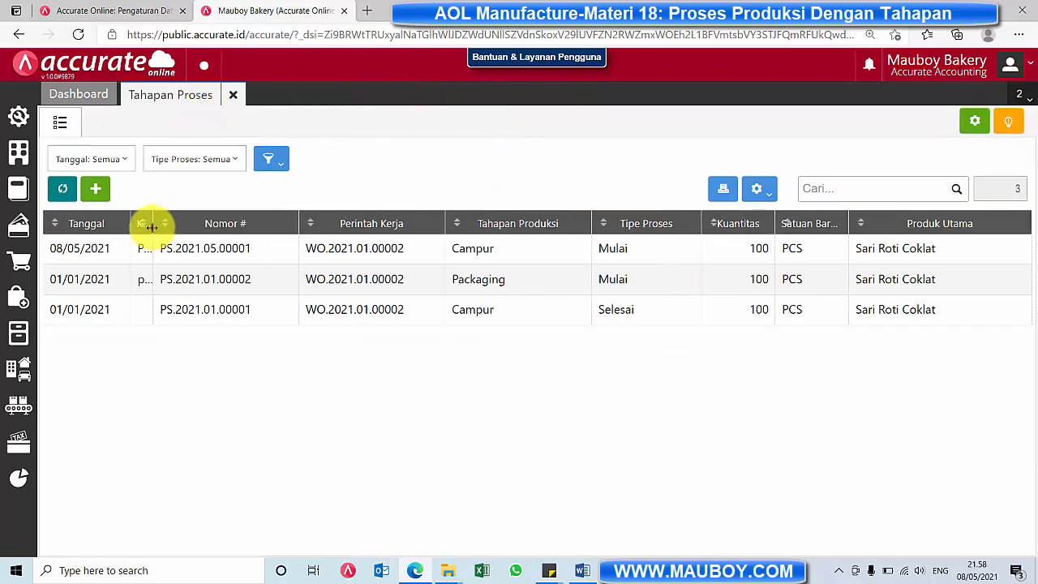
# Step: Widen the Keterangan column in the Tahapan Proses list
pyautogui.moveTo(152, 223); pyautogui.dragTo(228, 224)
pyautogui.click(22, 403)
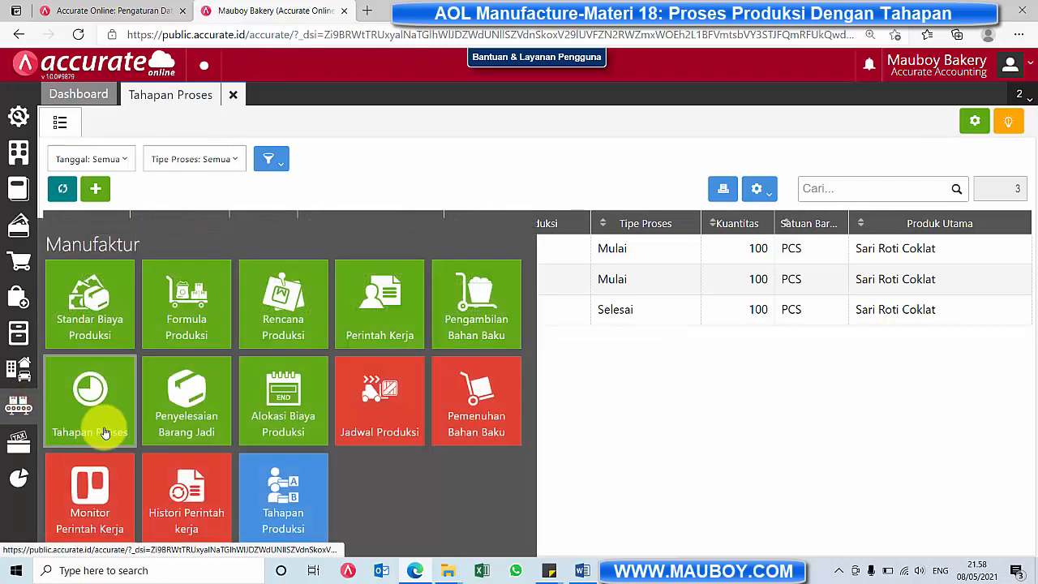
pyautogui.click(108, 423)
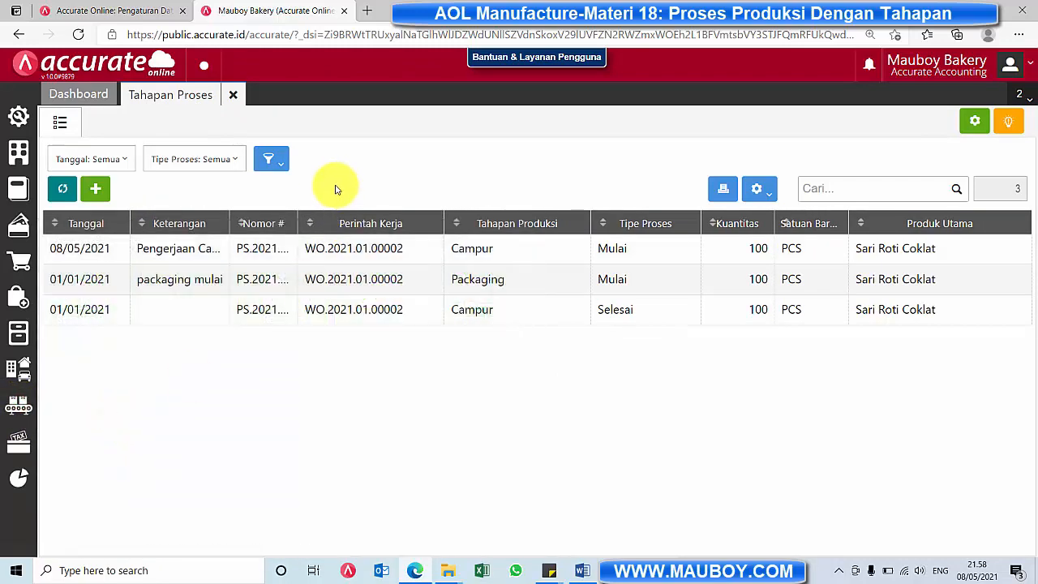
# Step: Start a new Tahapan Proses record of type Selesai for the Sari Roti Coklat work order's Packaging stage
pyautogui.click(95, 191)
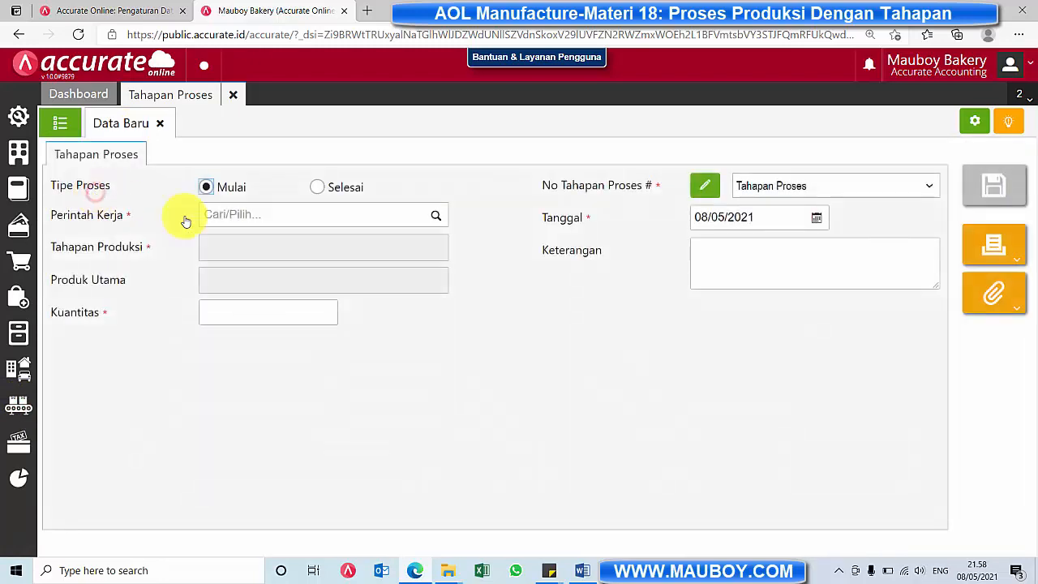
pyautogui.click(318, 187)
pyautogui.click(434, 218)
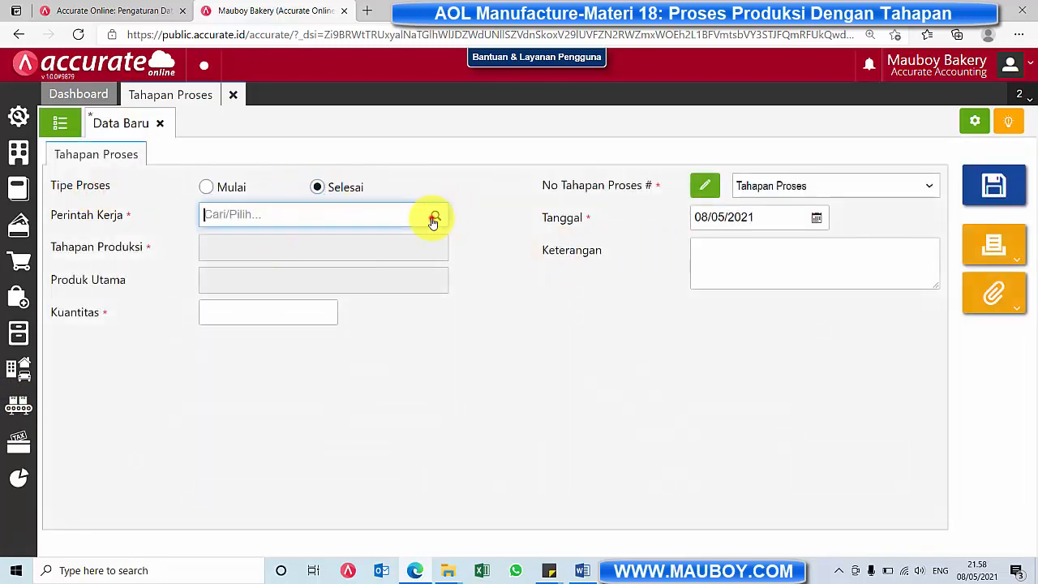
pyautogui.click(331, 258)
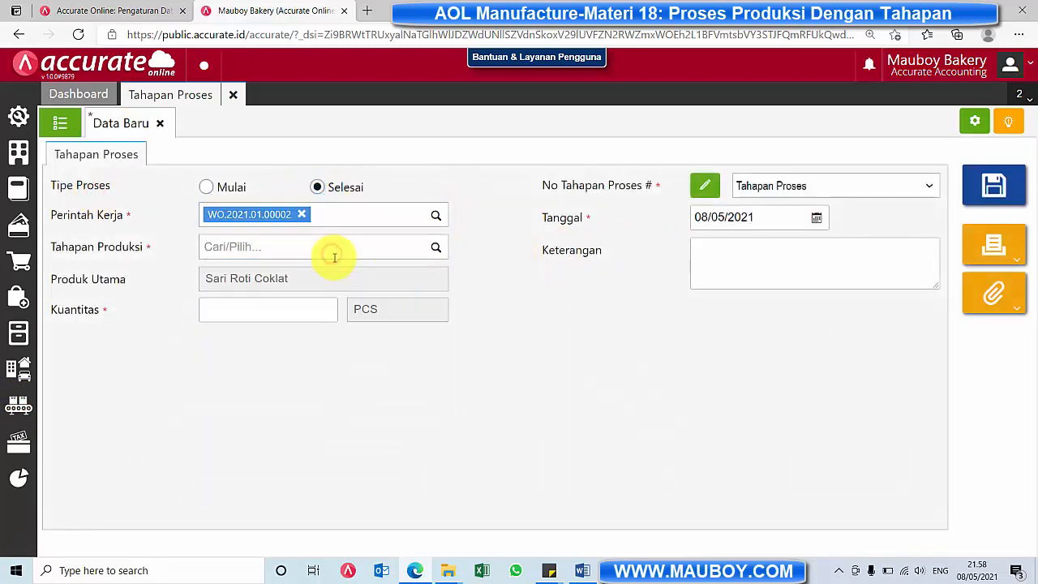
pyautogui.click(432, 248)
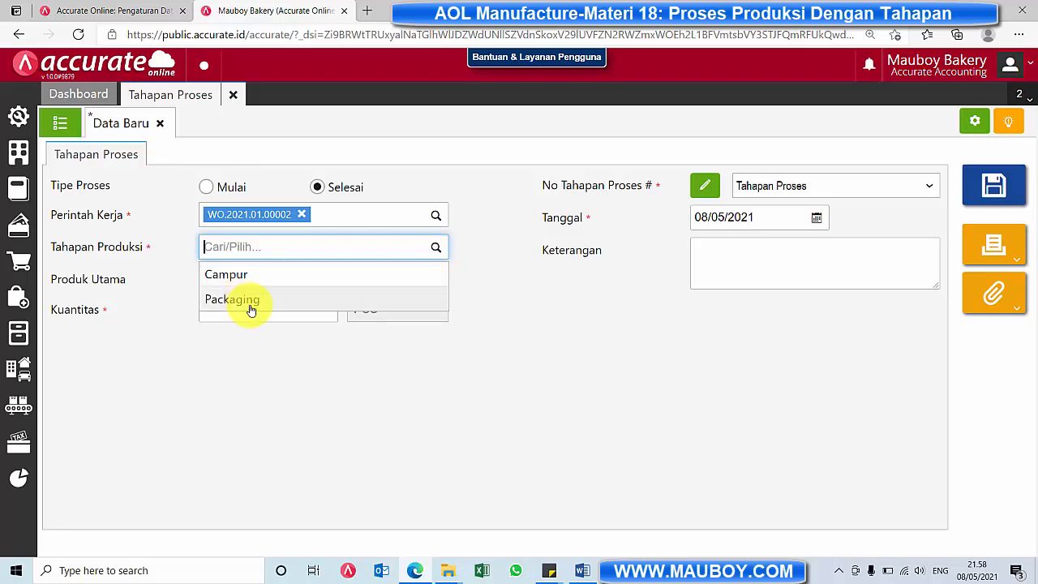
pyautogui.click(252, 300)
# Step: Try a completed quantity of 50 PCS and restore it to 100 PCS
pyautogui.click(251, 306)
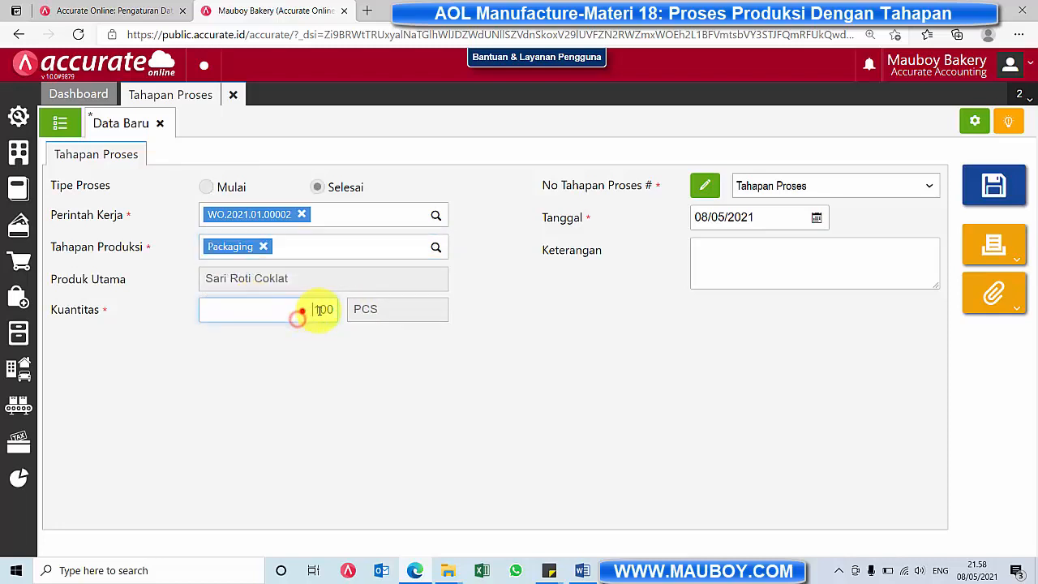
pyautogui.moveTo(319, 310); pyautogui.dragTo(292, 303)
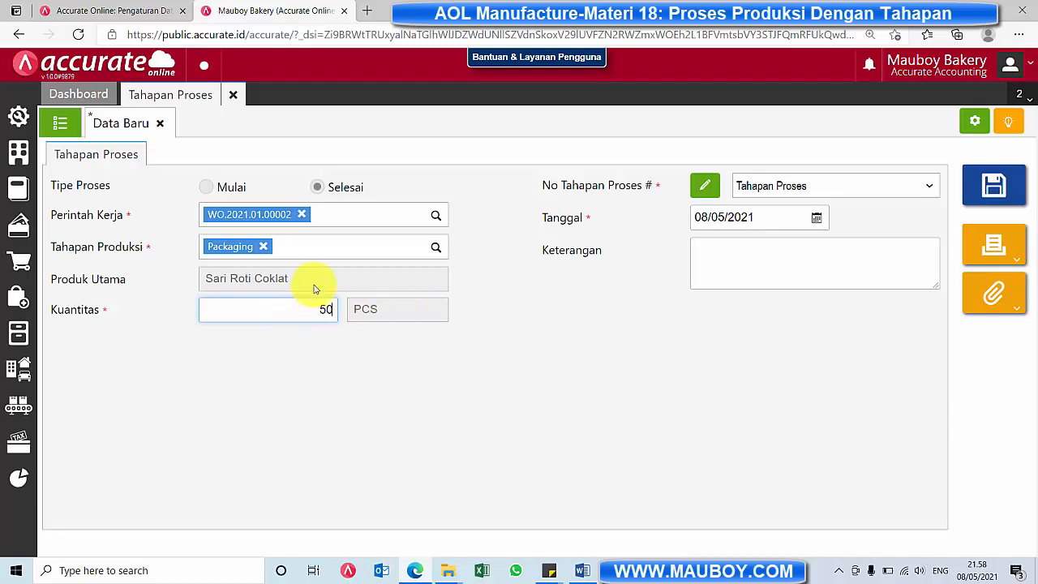
pyautogui.moveTo(308, 313); pyautogui.dragTo(376, 317)
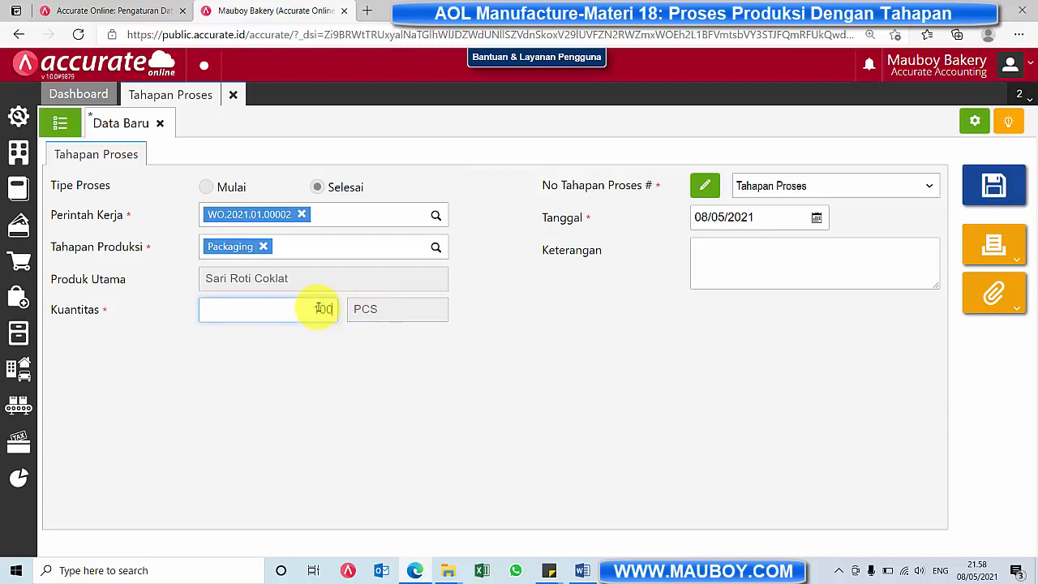
# Step: Set the Packaging completion record's date to 01/01/2021
pyautogui.click(817, 221)
pyautogui.click(733, 243)
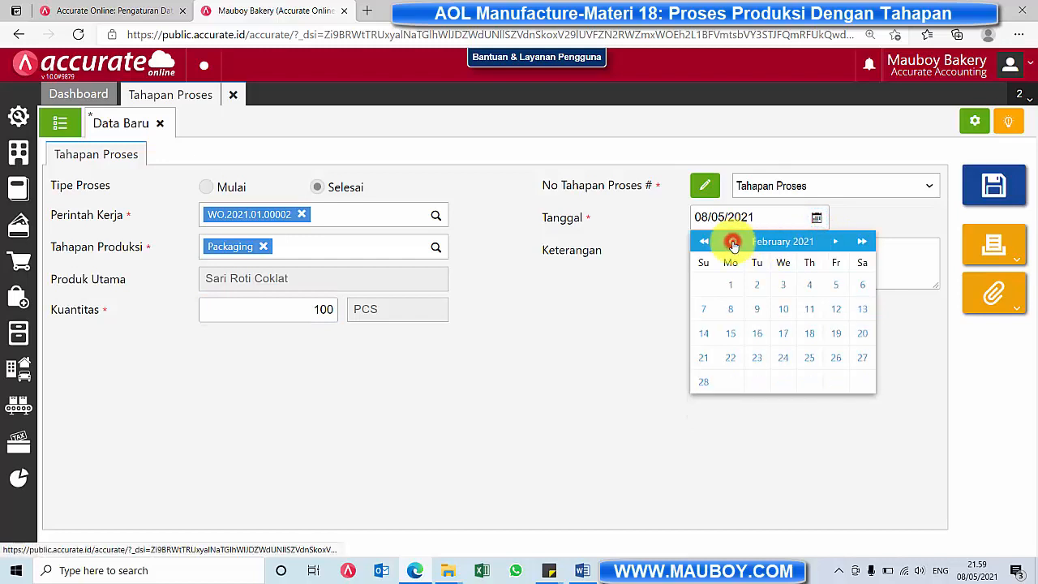
pyautogui.click(733, 243)
pyautogui.click(836, 285)
# Step: Describe the record as "Packaging Selesai", then save it and return to the Tahapan Proses list
pyautogui.click(776, 267)
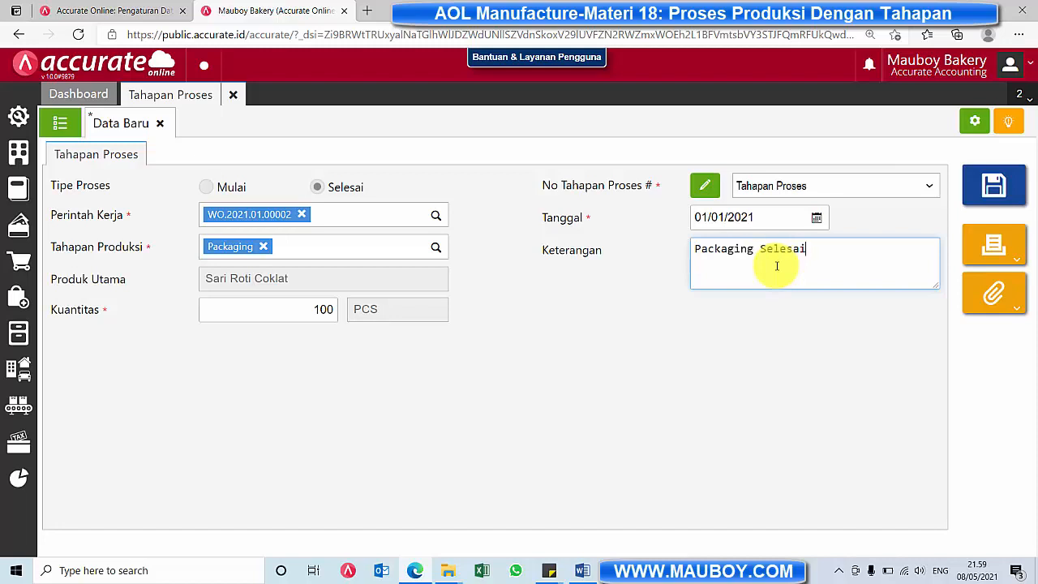
pyautogui.click(998, 193)
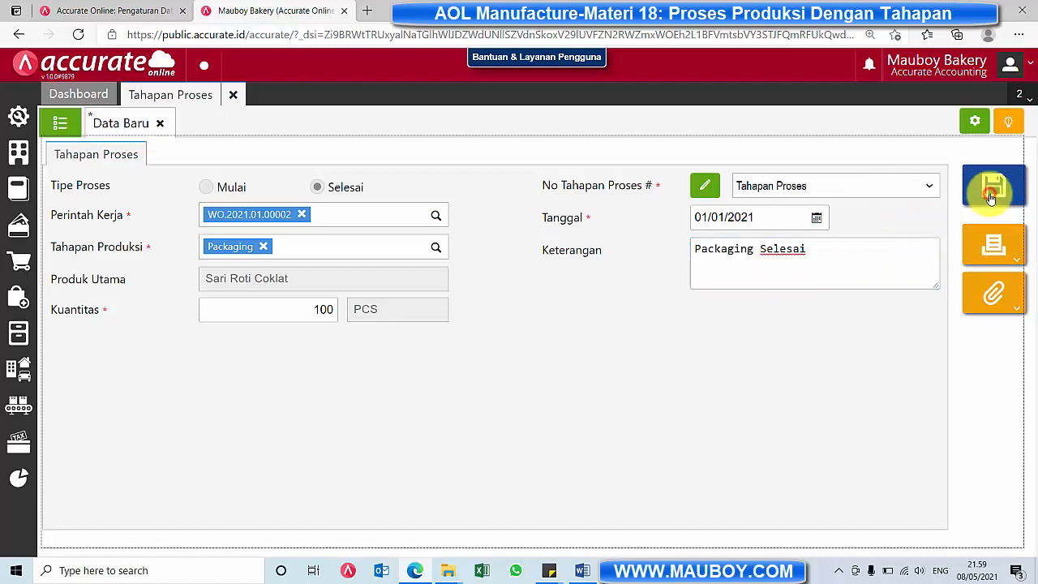
pyautogui.click(63, 123)
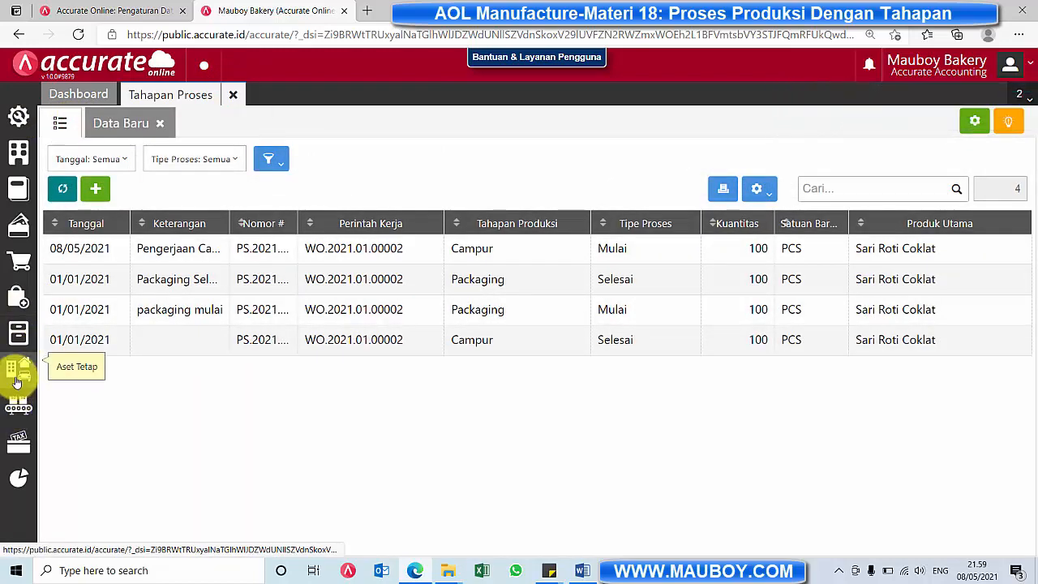
# Step: Open the Sari Roti Coklat work order from the Perintah Kerja list and check its stage progress
pyautogui.click(19, 403)
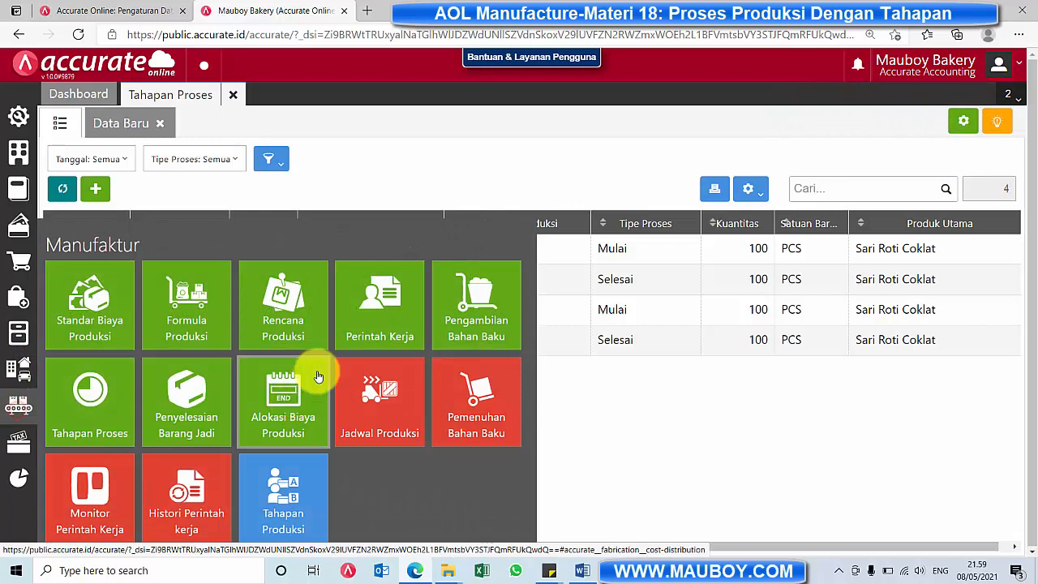
pyautogui.click(419, 323)
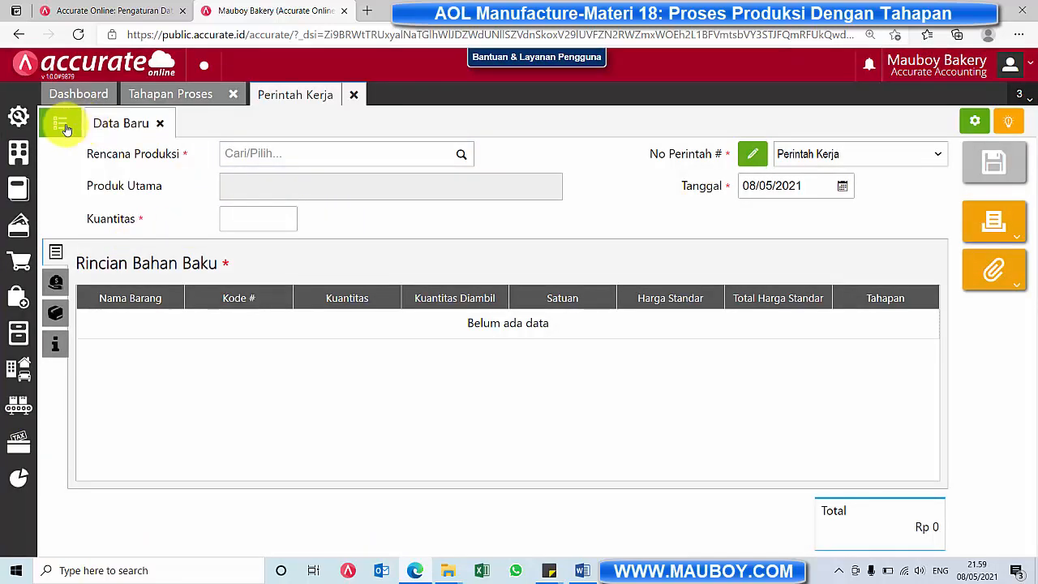
pyautogui.click(64, 125)
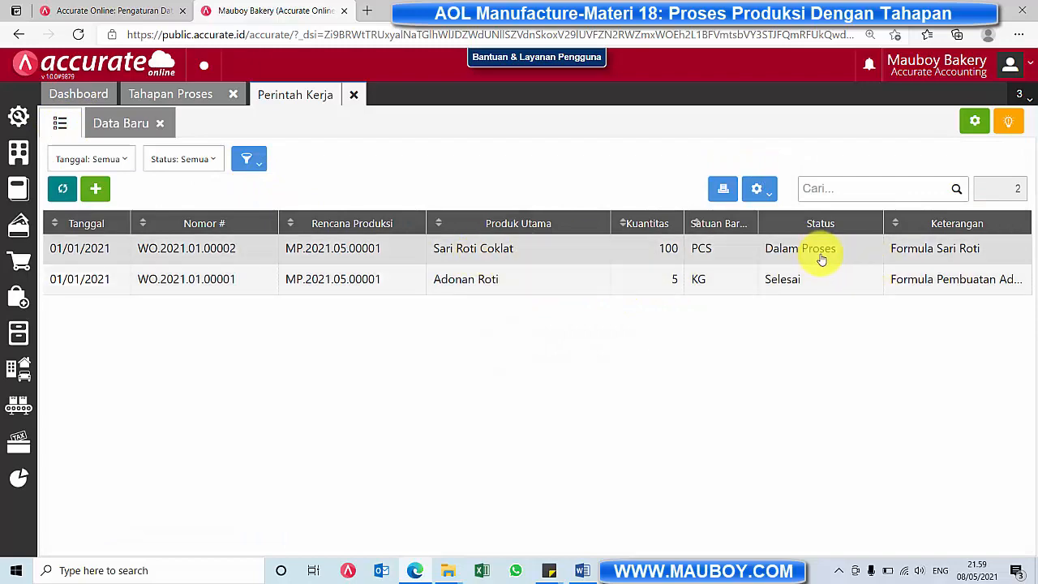
pyautogui.click(816, 254)
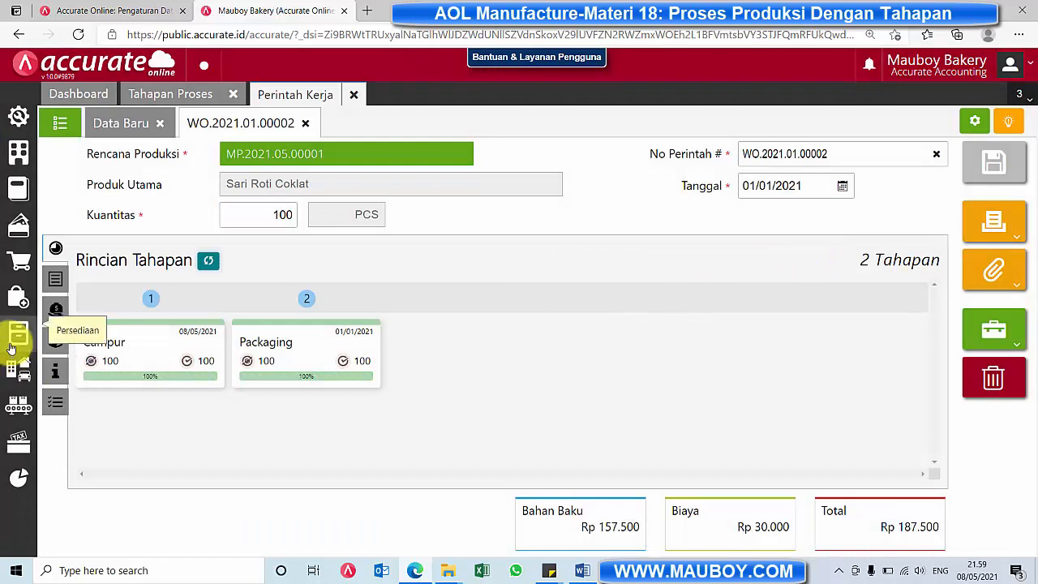
# Step: Compare the required and withdrawn quantities of all raw materials in the Sari Roti Coklat work order
pyautogui.click(56, 279)
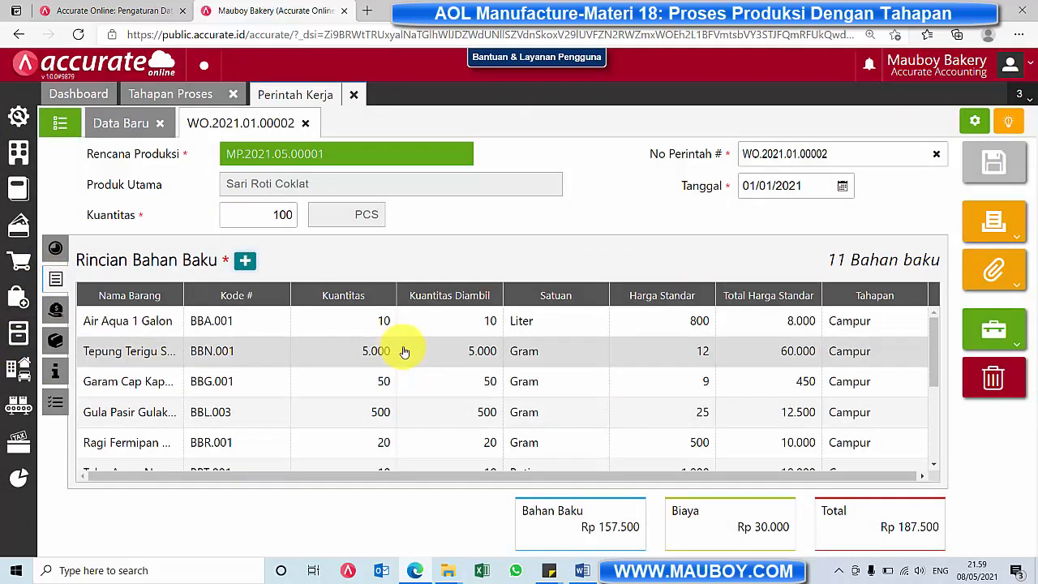
pyautogui.scroll(-3, 717, 370)
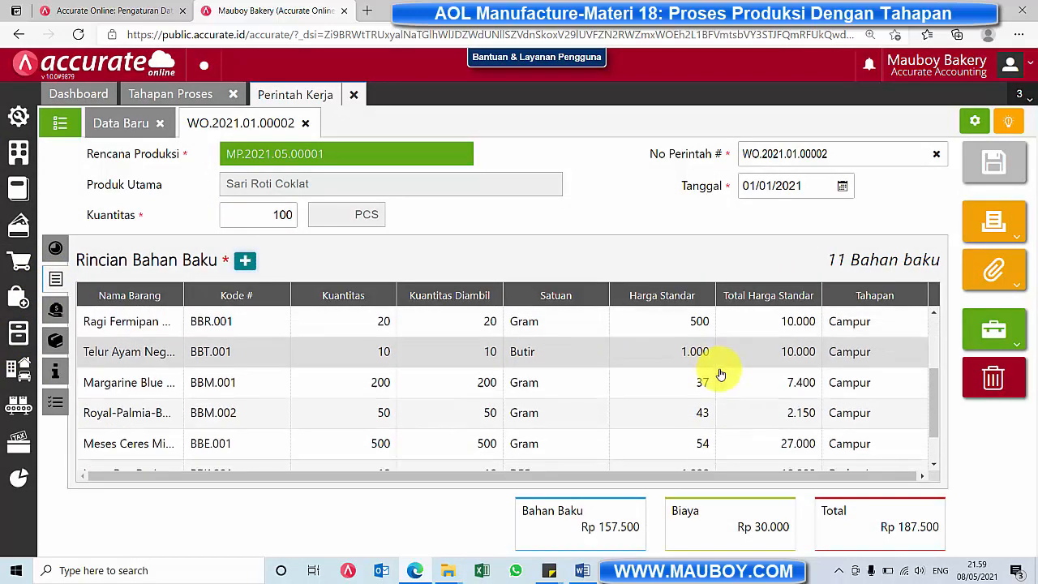
pyautogui.scroll(3, 491, 340)
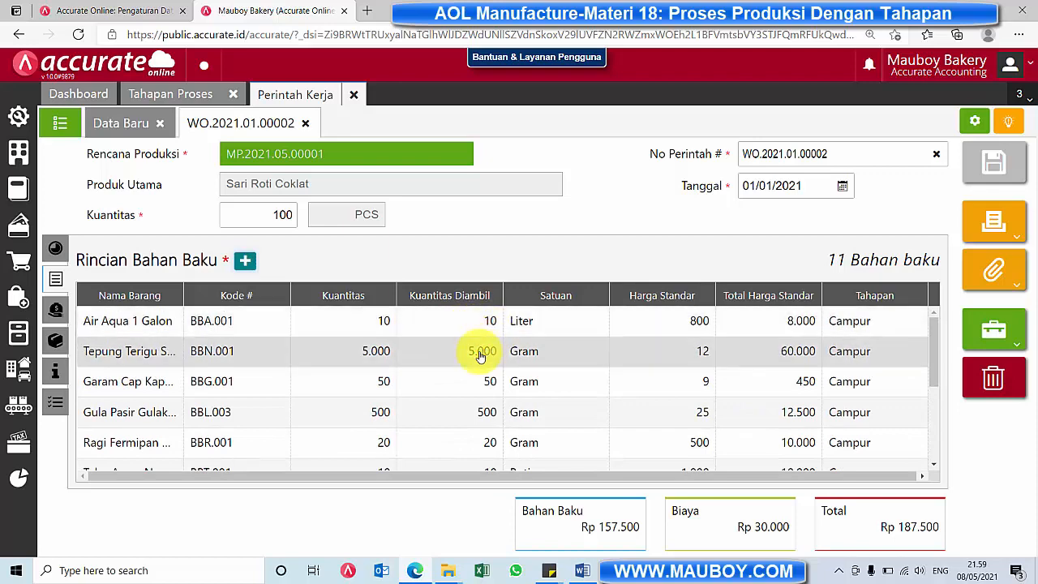
pyautogui.scroll(-1, 478, 378)
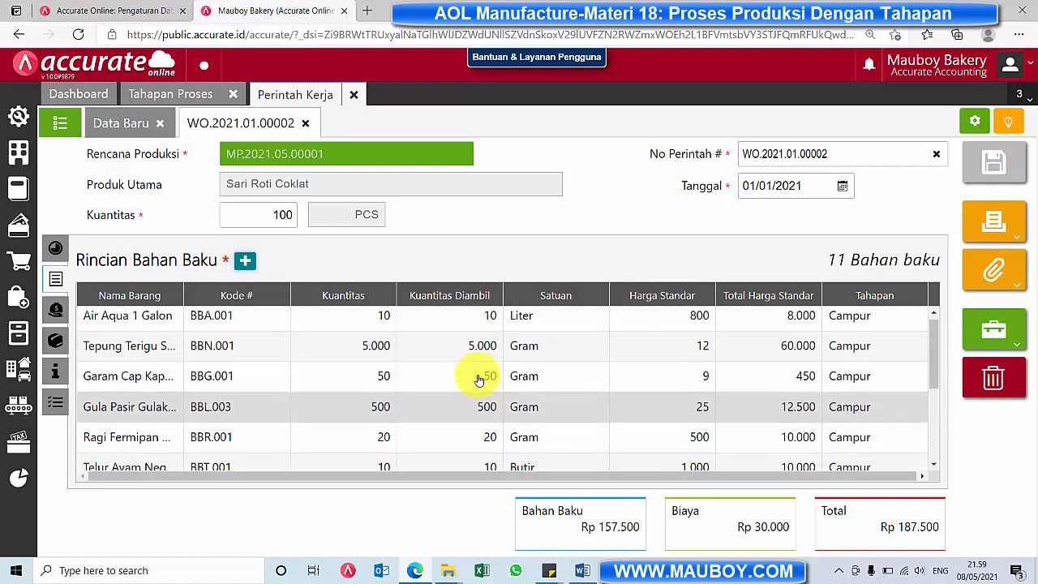
pyautogui.scroll(-3, 696, 380)
pyautogui.scroll(-1, 695, 379)
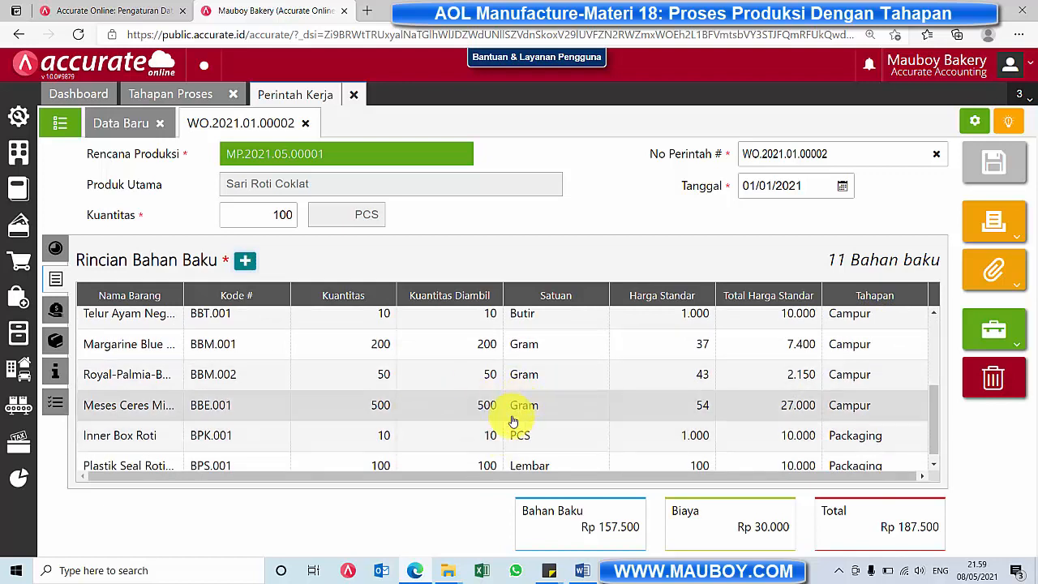
pyautogui.scroll(4, 447, 429)
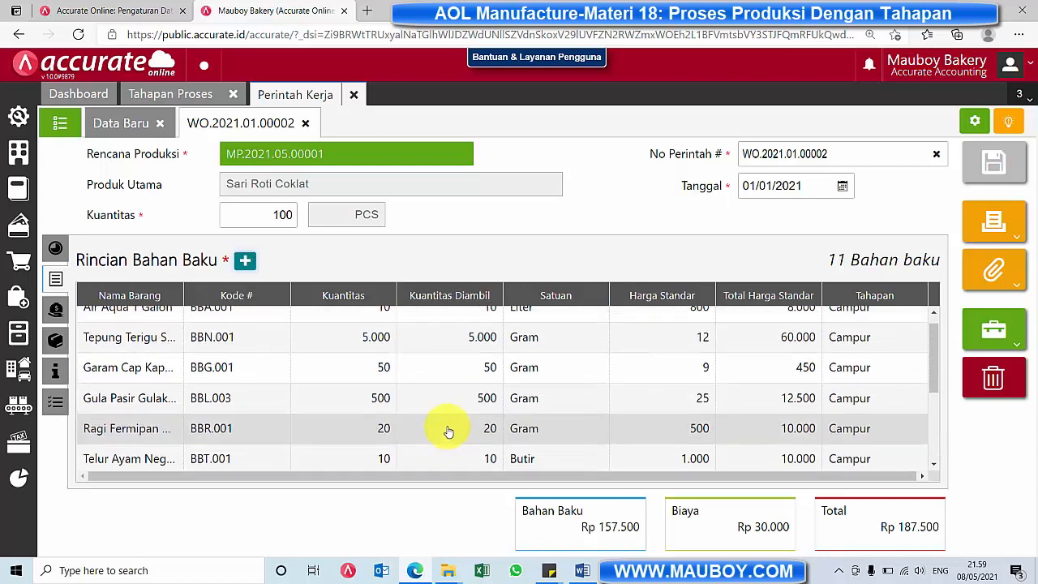
pyautogui.scroll(-2, 430, 349)
# Step: Review the work order's costs, product, other details and status information
pyautogui.click(58, 308)
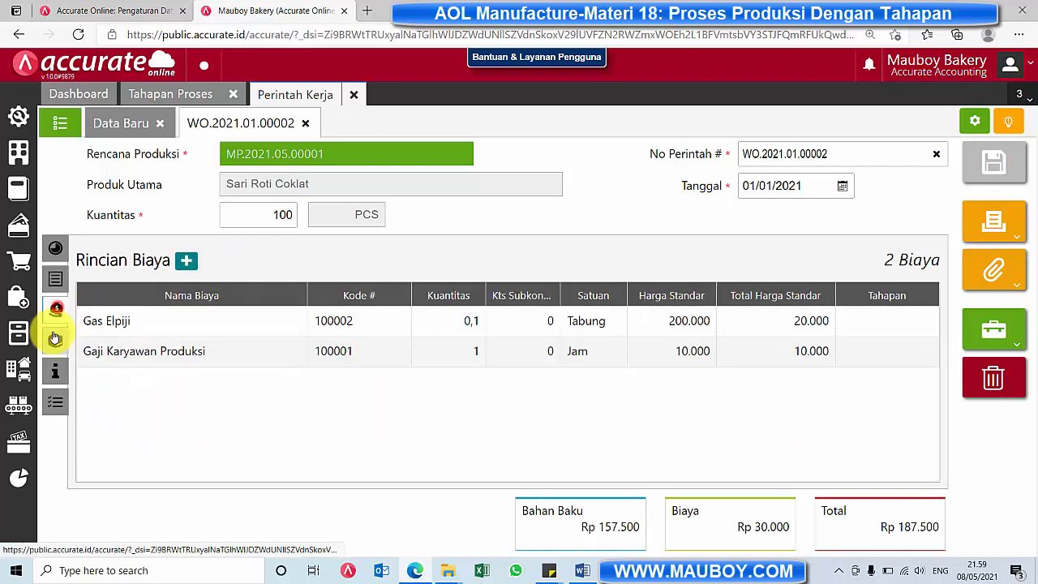
pyautogui.click(54, 339)
pyautogui.click(53, 369)
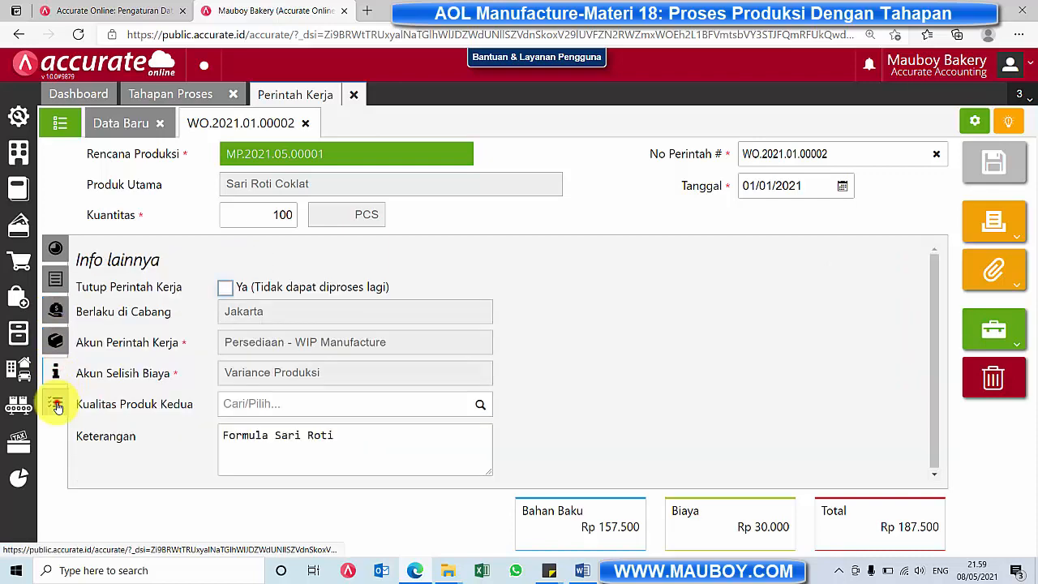
pyautogui.click(56, 404)
# Step: Inspect the linked Campur completion record, close it and the blank process form, and return to the work order
pyautogui.click(487, 337)
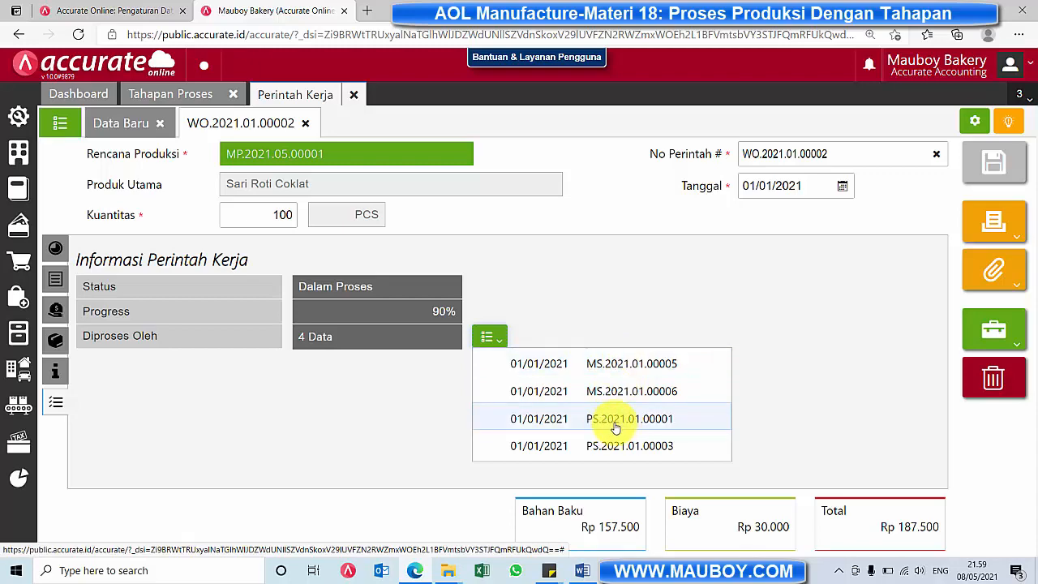
pyautogui.click(645, 420)
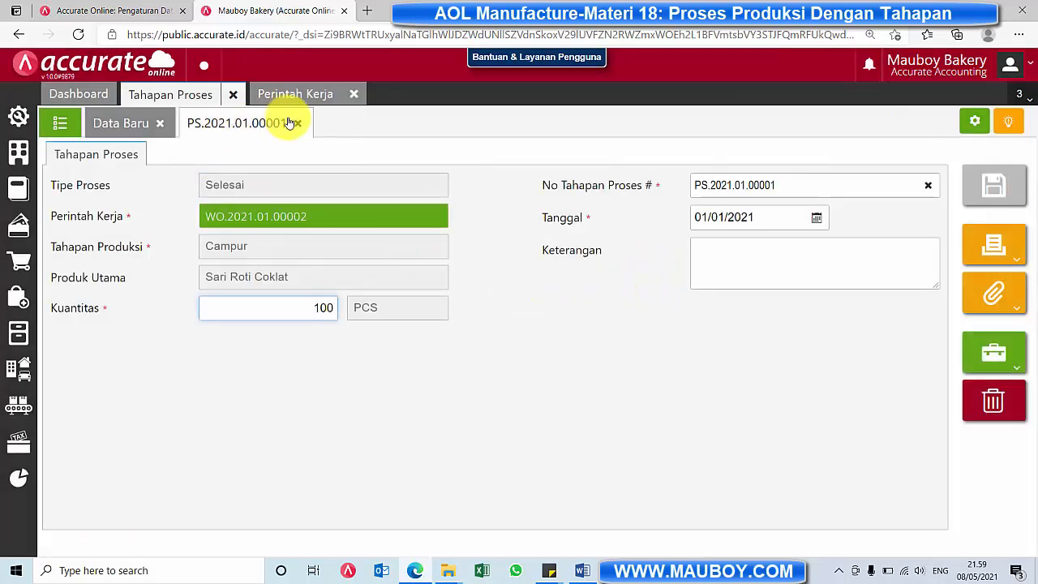
pyautogui.click(293, 122)
pyautogui.click(159, 122)
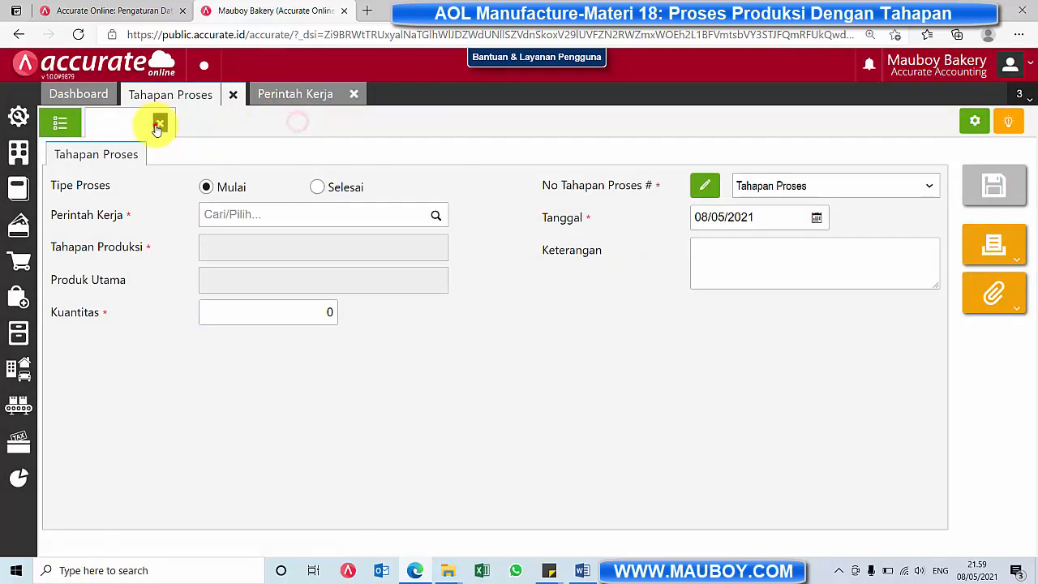
pyautogui.click(297, 95)
# Step: Review the work order's status and linked records again, then close Perintah Kerja and Tahapan Proses
pyautogui.click(489, 337)
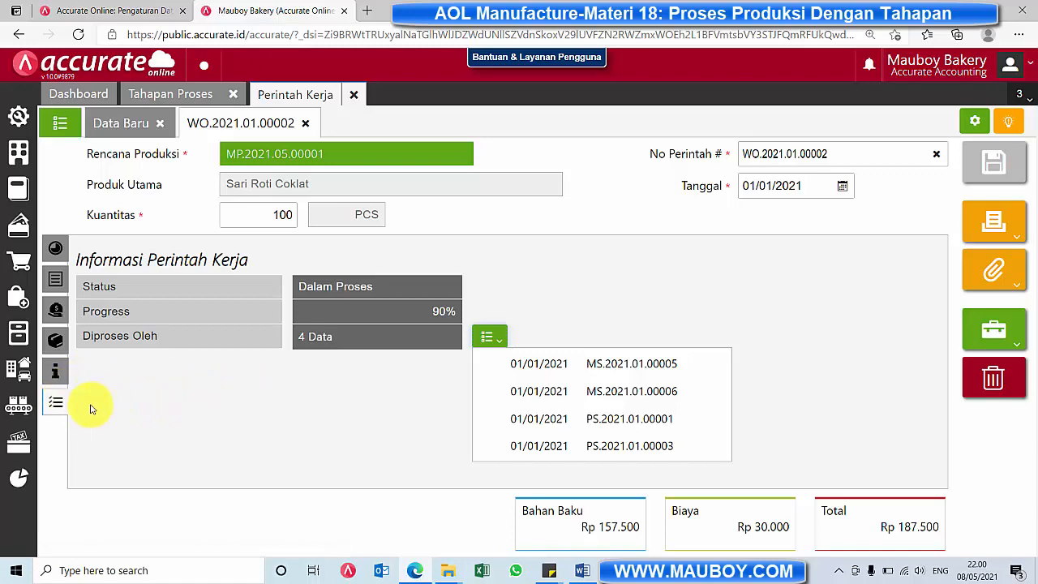
pyautogui.click(56, 375)
pyautogui.click(57, 404)
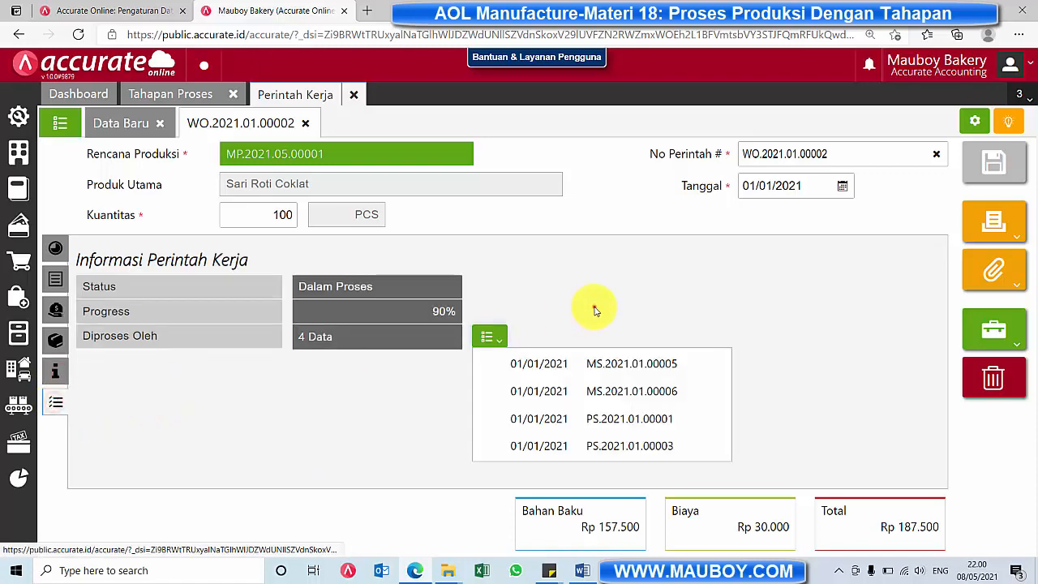
pyautogui.click(304, 123)
pyautogui.click(160, 123)
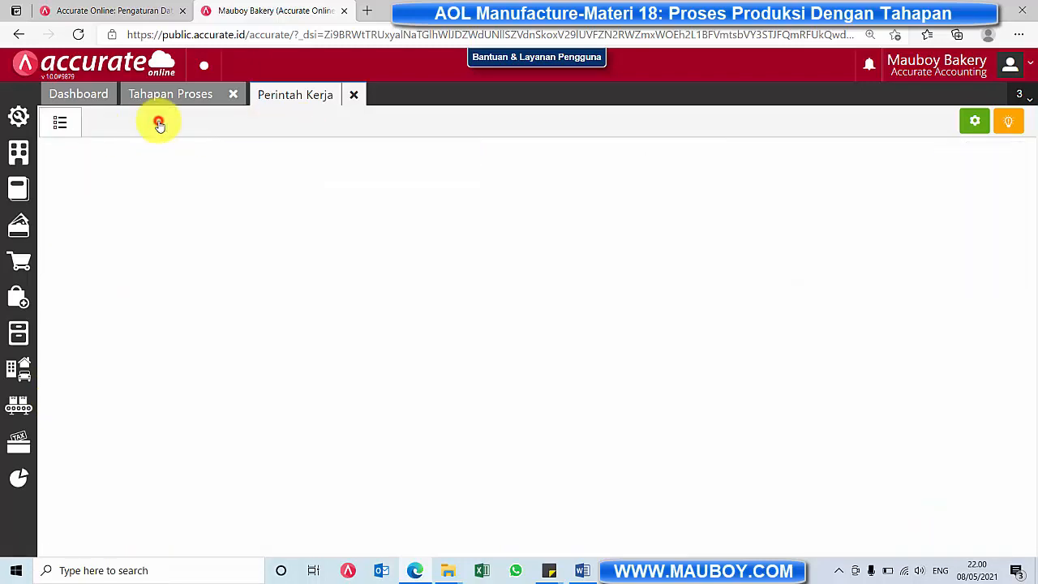
pyautogui.click(354, 94)
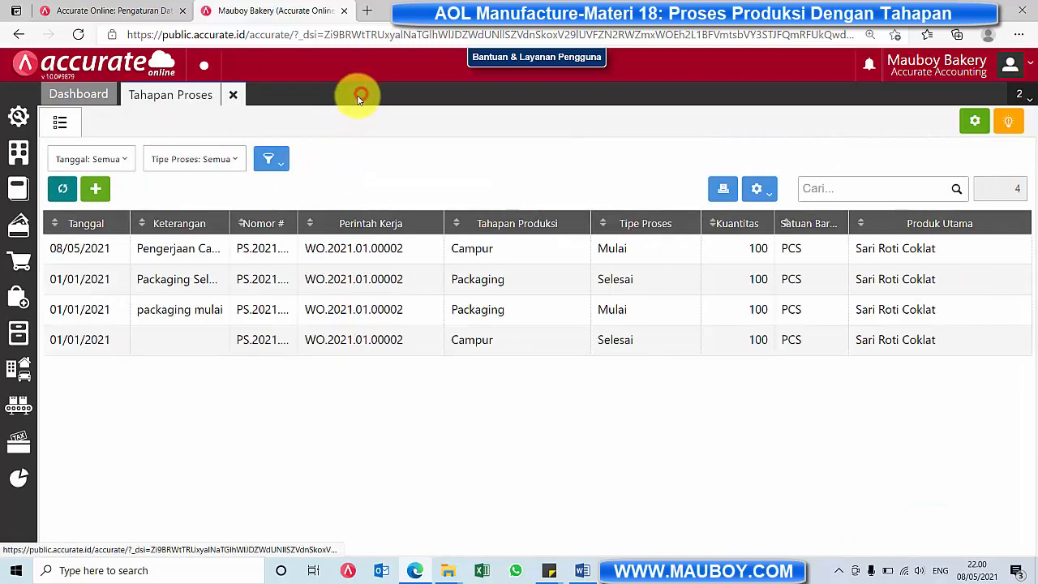
pyautogui.click(233, 95)
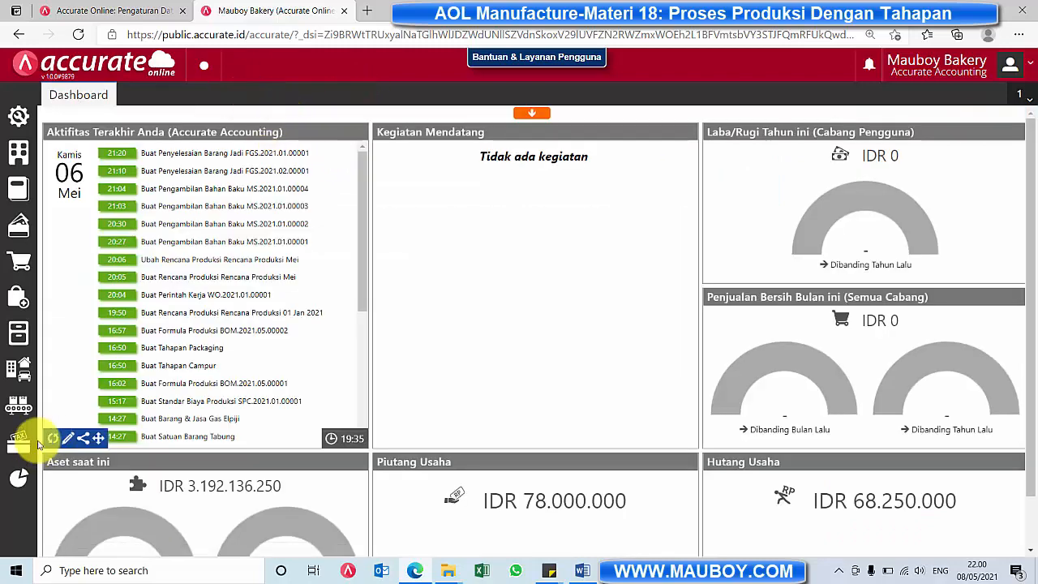
# Step: Start a Penyelesaian Barang Jadi record dated 01/01/2021 for the Sari Roti Coklat work order
pyautogui.click(18, 403)
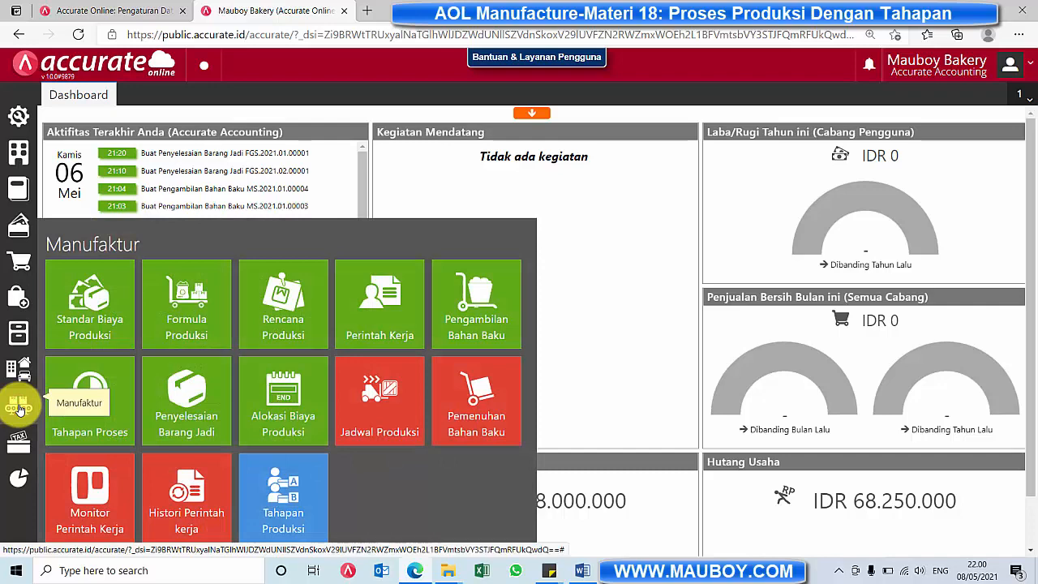
pyautogui.click(188, 418)
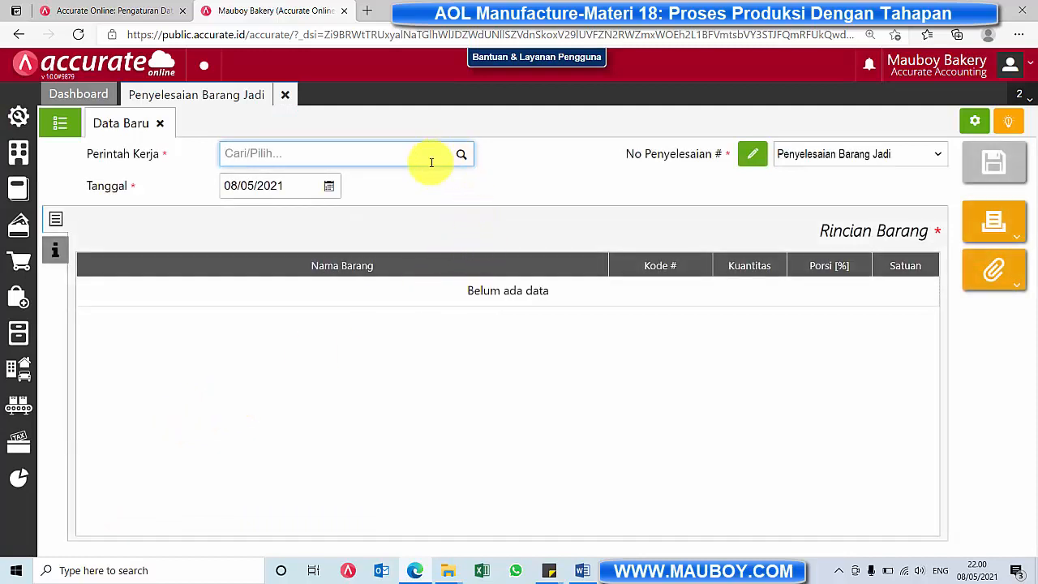
pyautogui.click(328, 186)
pyautogui.click(256, 210)
pyautogui.click(256, 210)
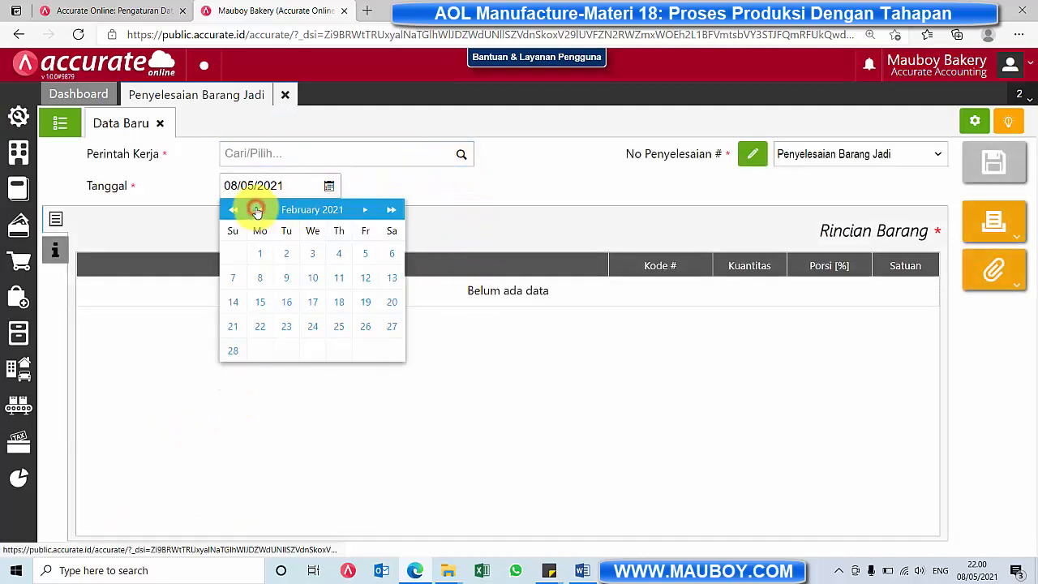
pyautogui.click(256, 210)
pyautogui.click(365, 253)
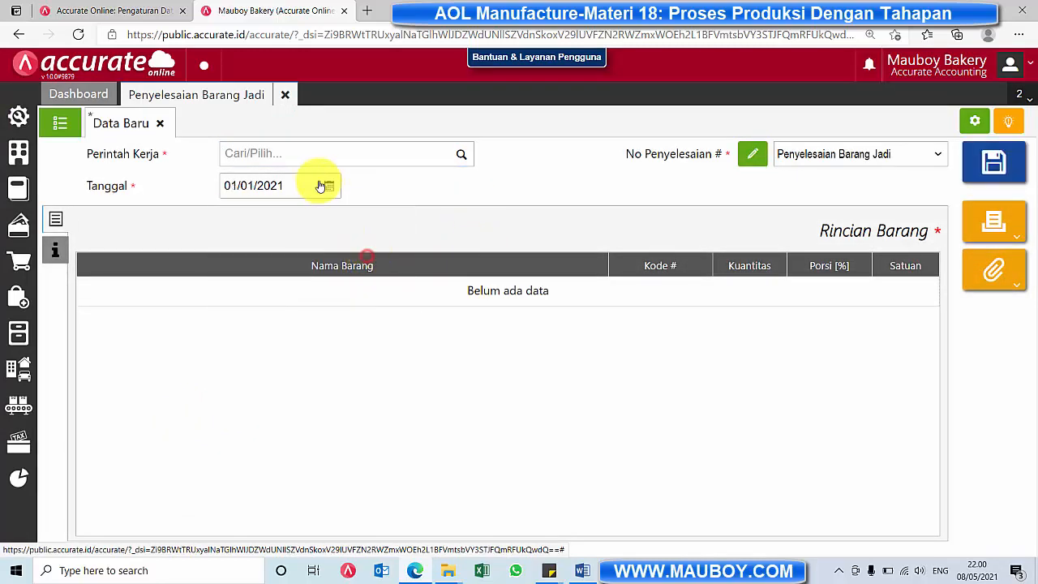
pyautogui.click(461, 156)
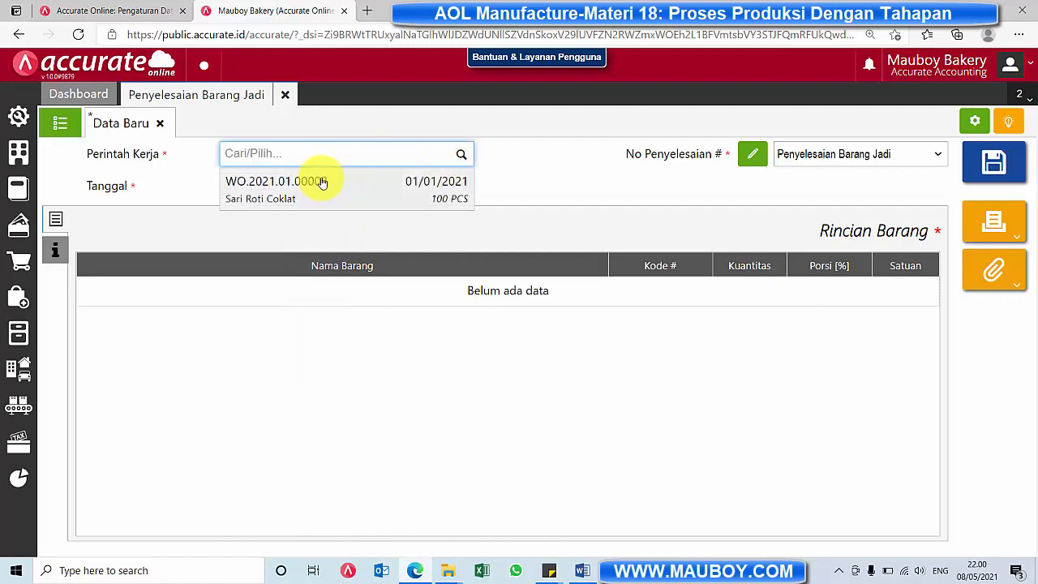
pyautogui.click(322, 182)
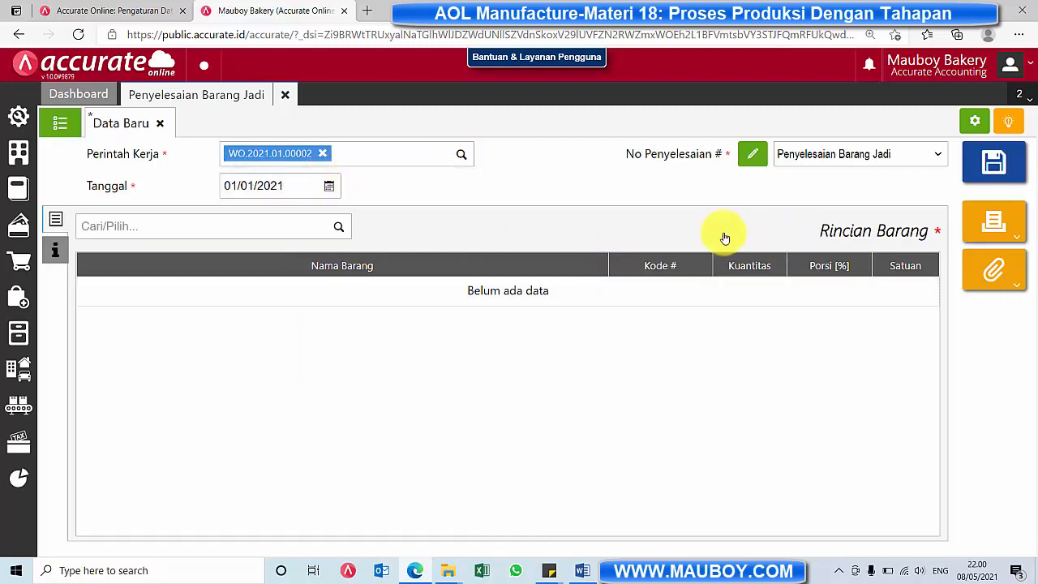
pyautogui.click(338, 226)
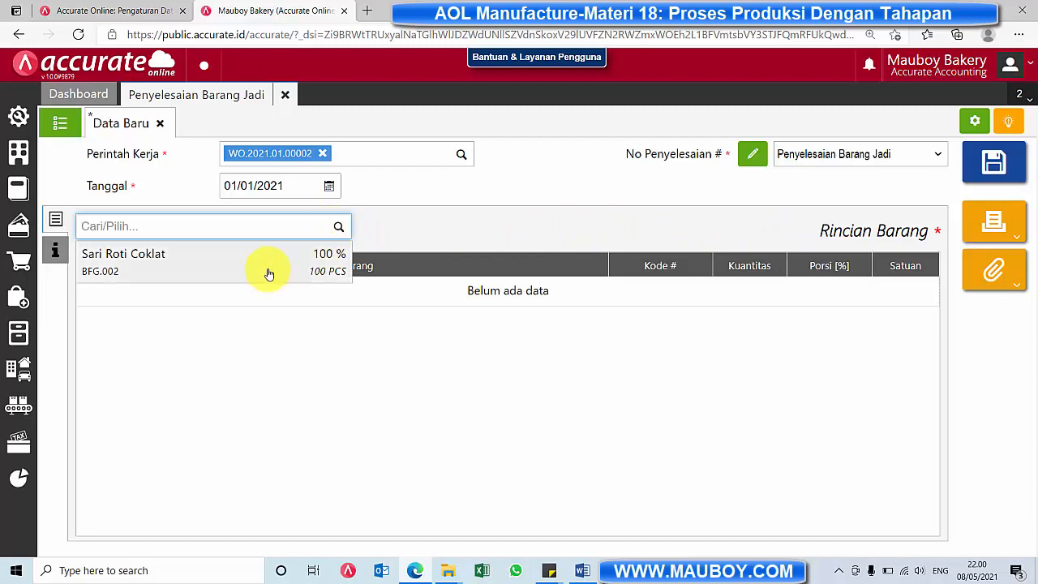
pyautogui.click(268, 270)
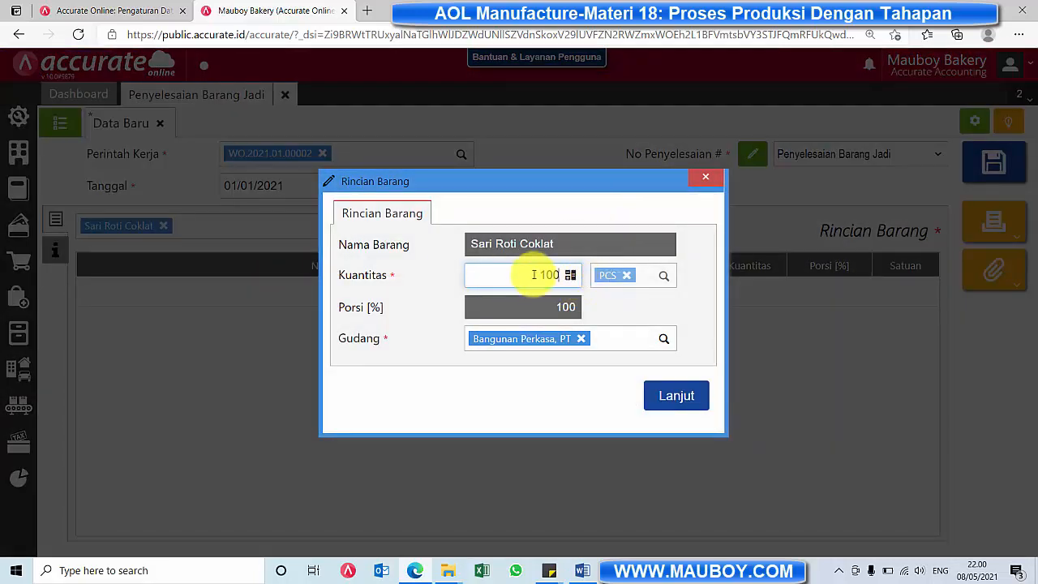
pyautogui.doubleClick(529, 276)
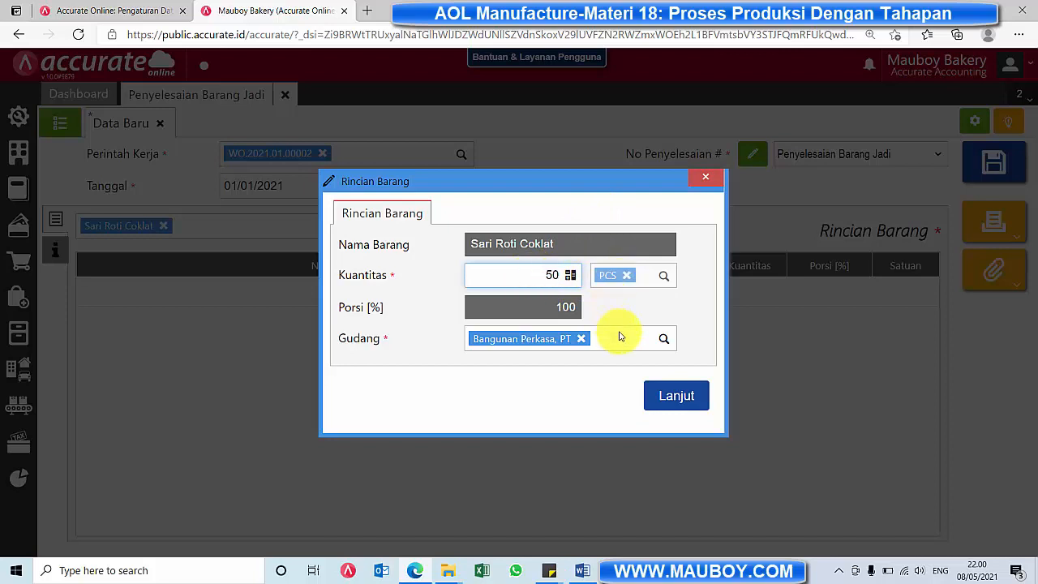
pyautogui.click(528, 274)
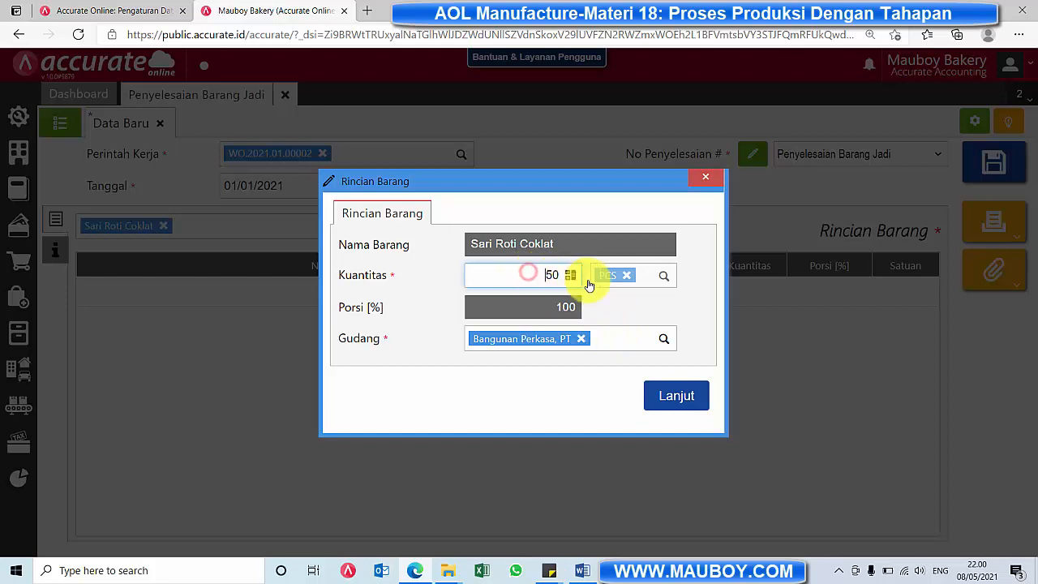
pyautogui.click(706, 176)
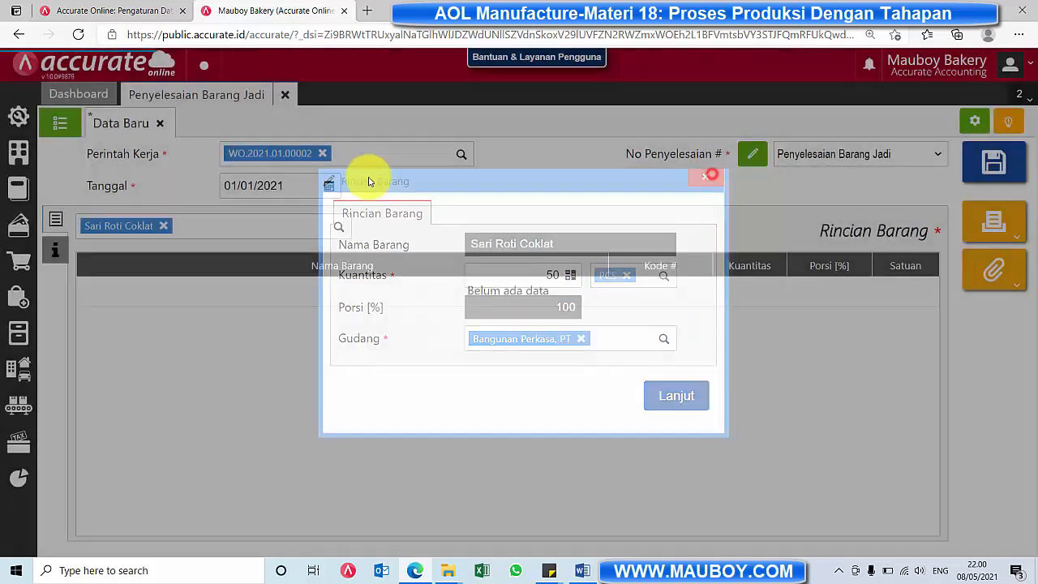
# Step: Add Sari Roti Coklat with quantity 50 PCS into warehouse GD.Brg Jadi and save the finished goods record
pyautogui.click(344, 226)
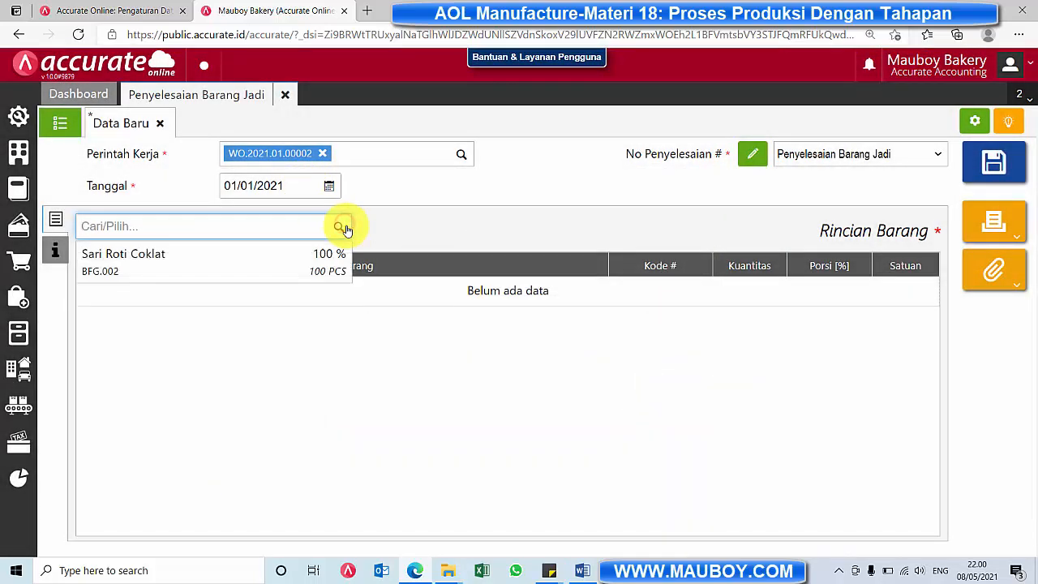
pyautogui.click(271, 273)
pyautogui.click(528, 275)
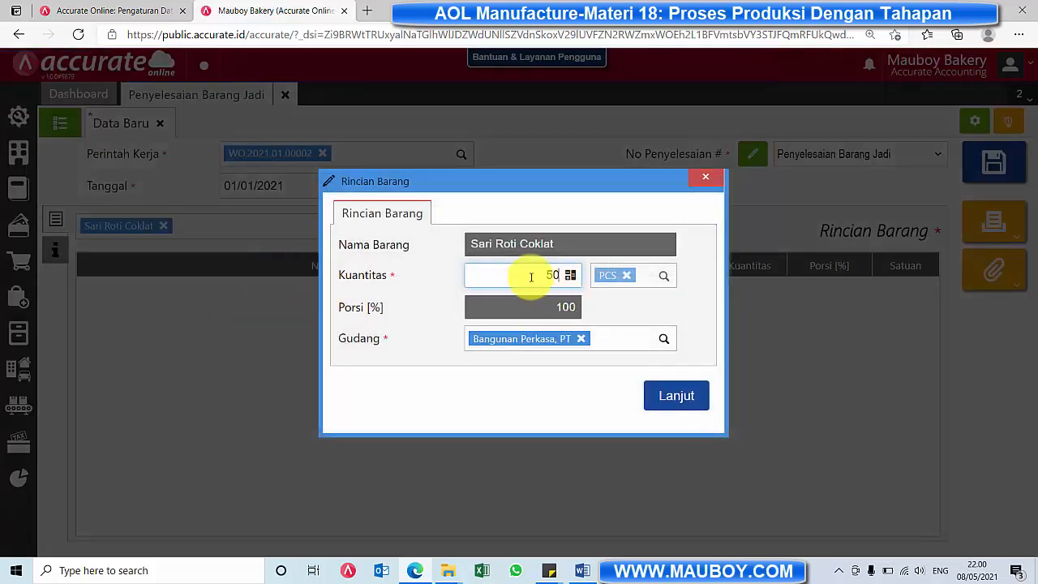
pyautogui.moveTo(512, 275); pyautogui.dragTo(598, 280)
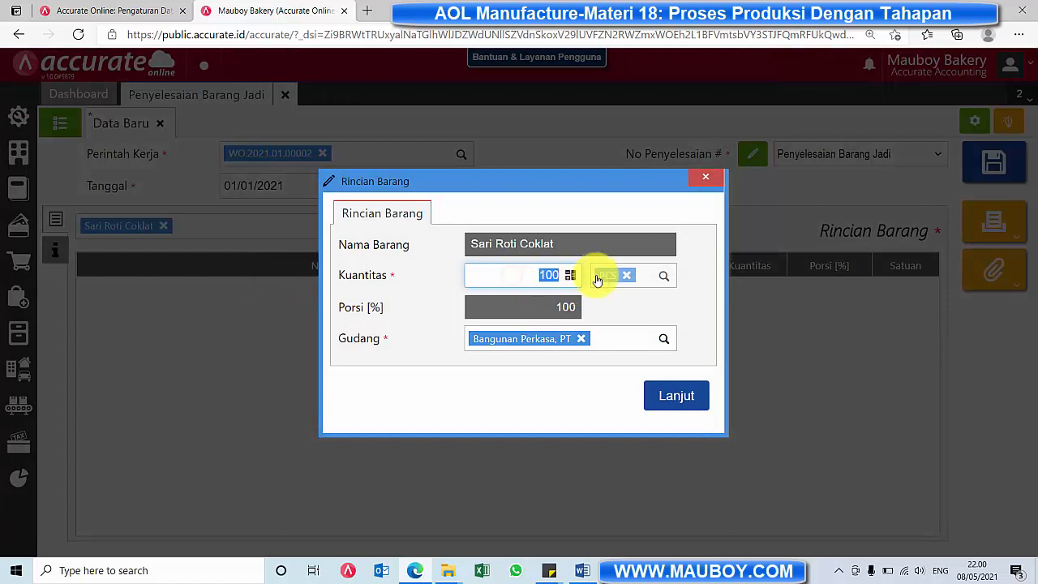
pyautogui.write('50')
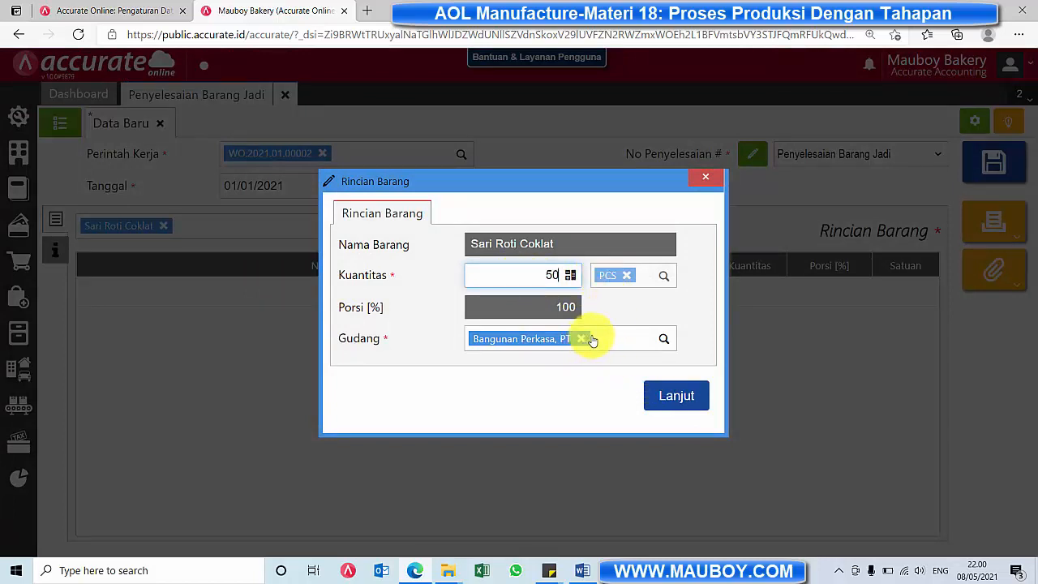
pyautogui.click(663, 341)
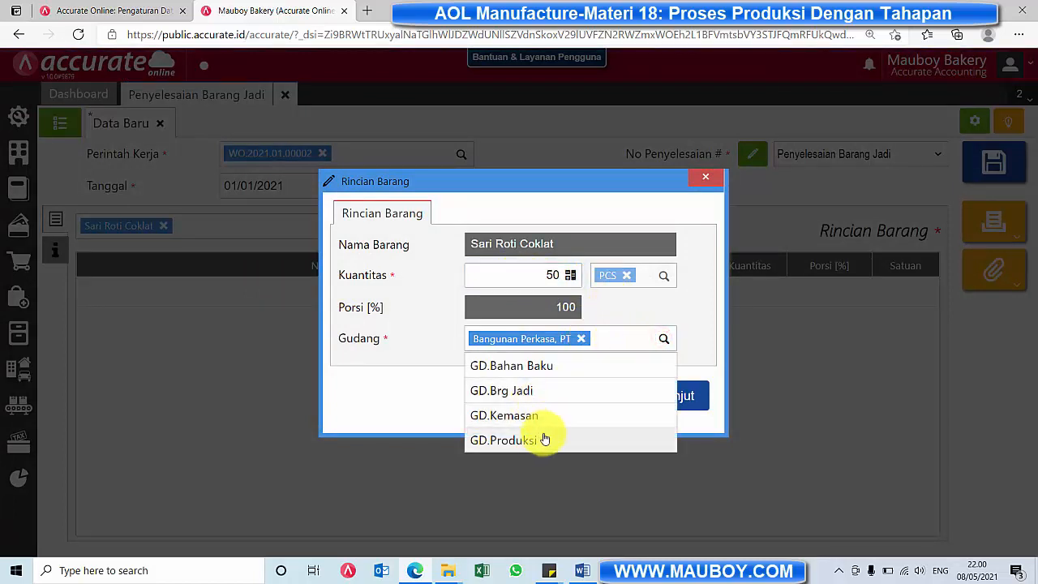
pyautogui.click(529, 392)
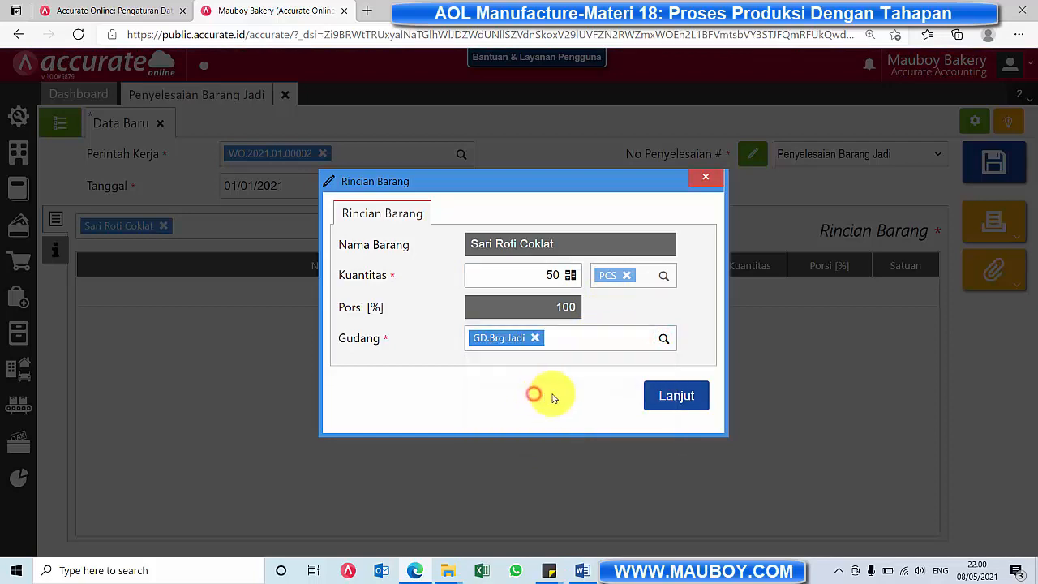
pyautogui.click(677, 397)
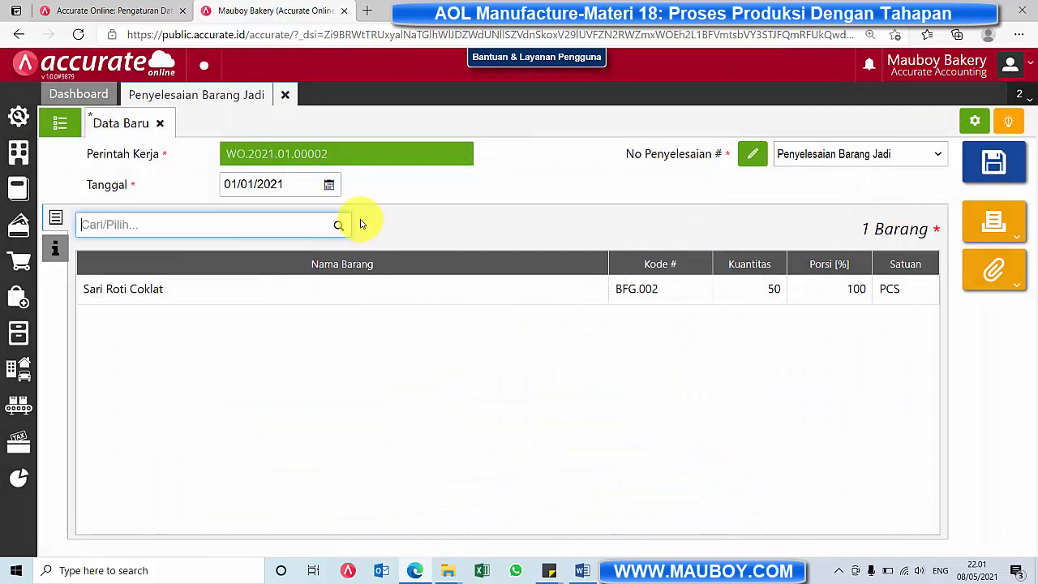
pyautogui.click(994, 164)
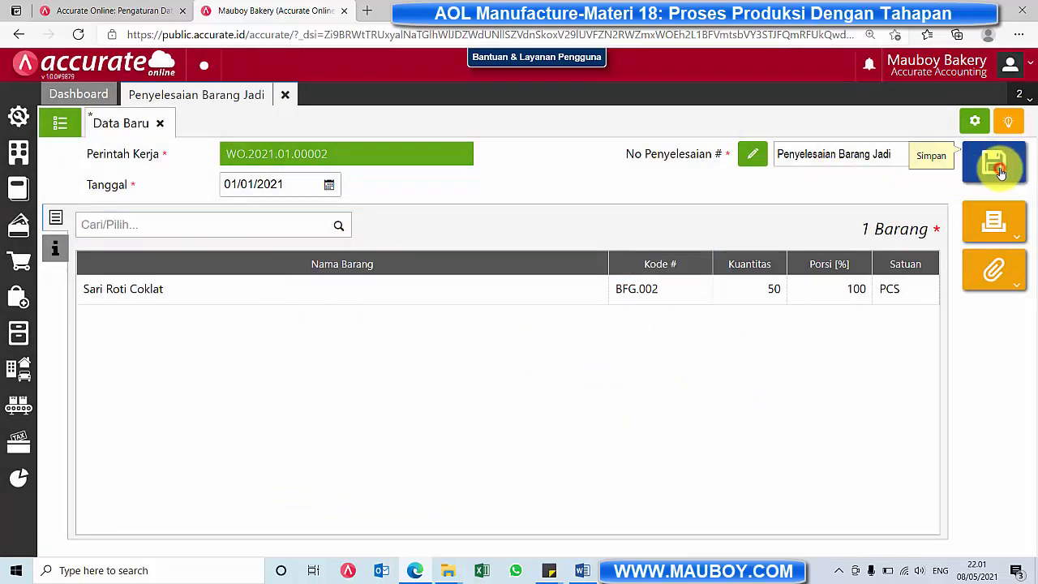
# Step: Review the Sari Roti Coklat work order's yield, stages and raw materials in Perintah Kerja, then return to the order list
pyautogui.click(18, 403)
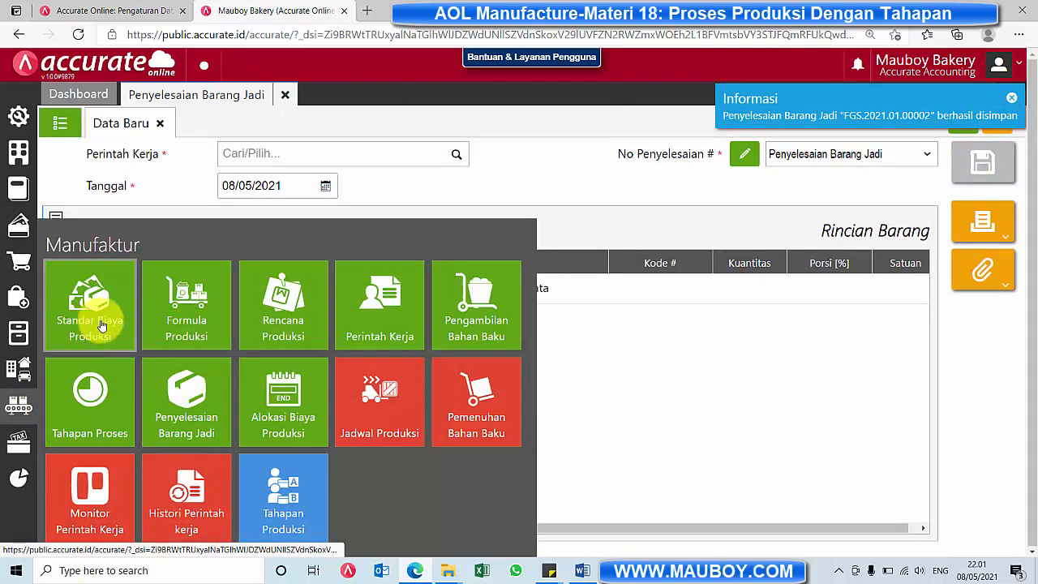
pyautogui.click(381, 298)
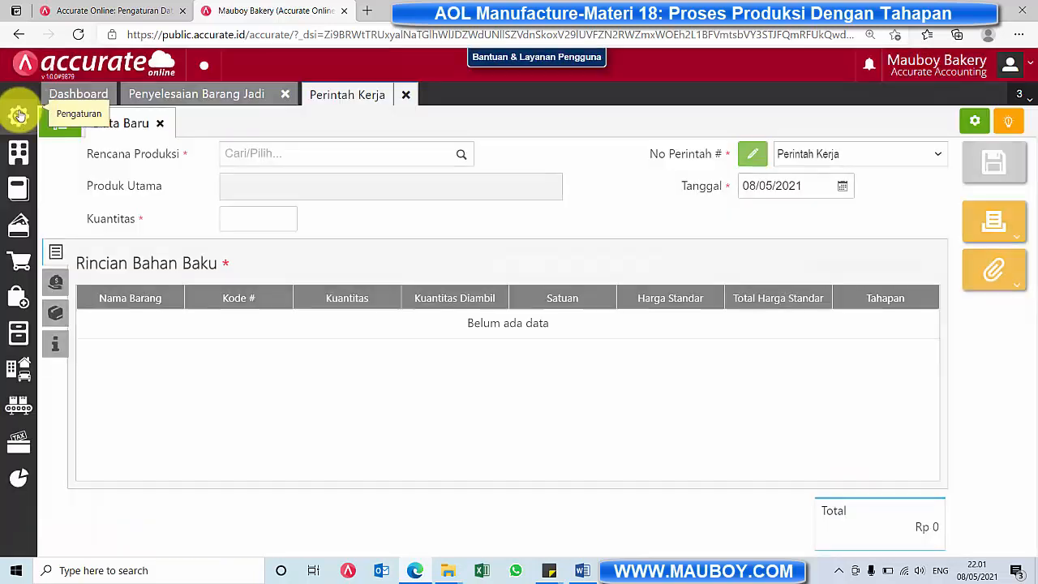
pyautogui.click(60, 122)
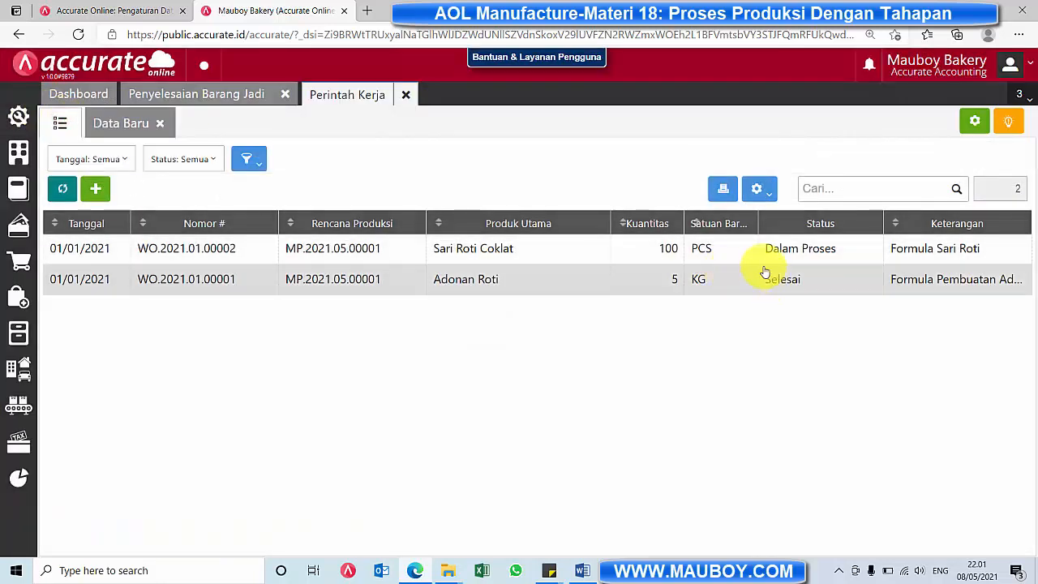
pyautogui.click(738, 250)
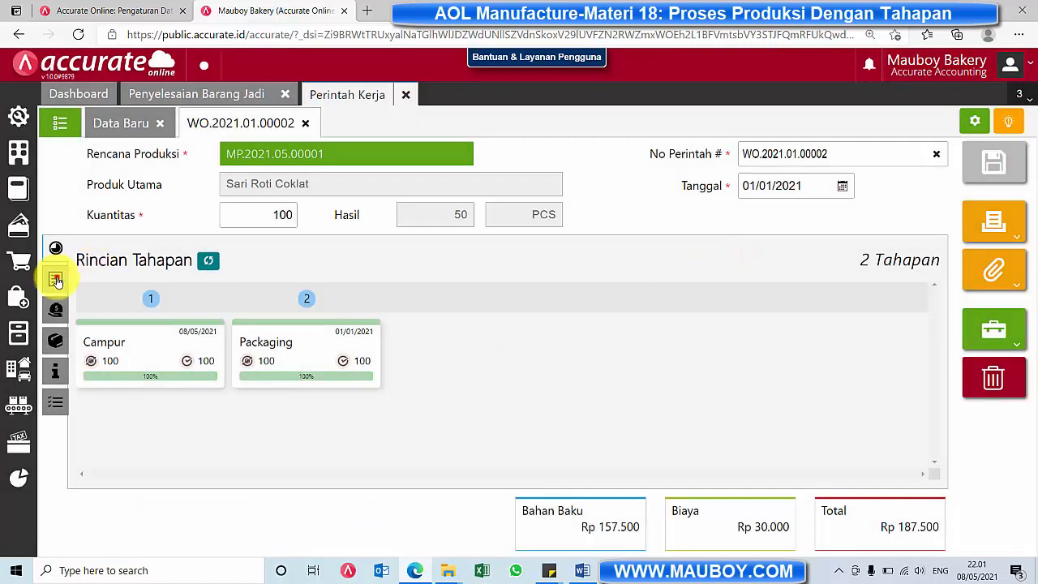
pyautogui.click(56, 280)
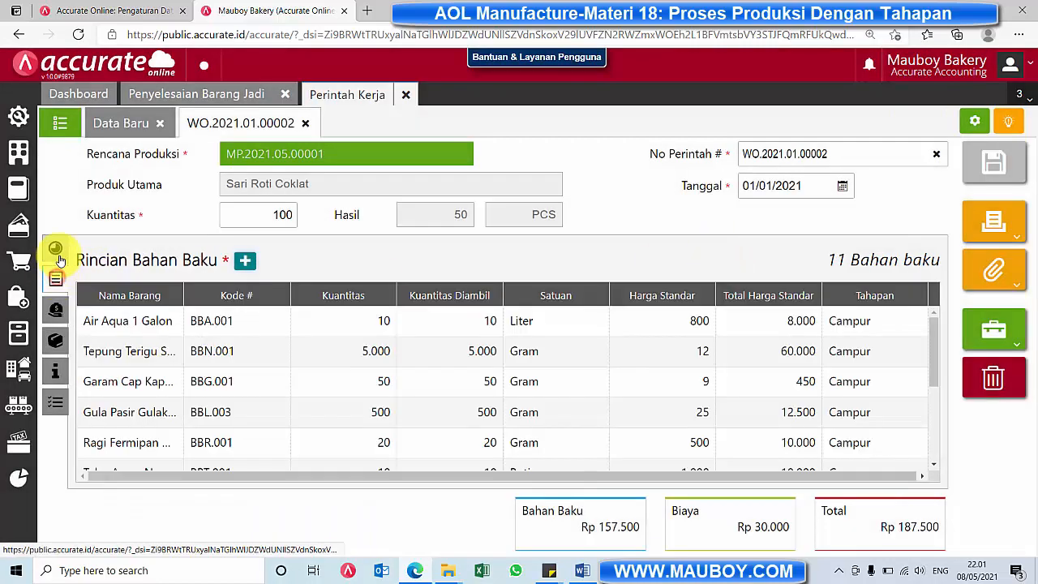
pyautogui.click(55, 247)
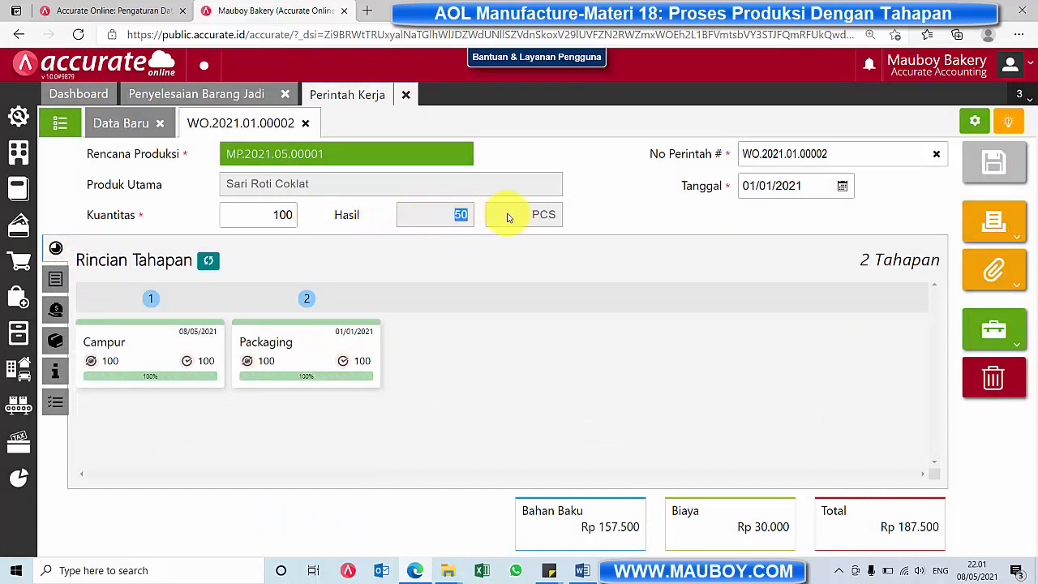
pyautogui.click(60, 122)
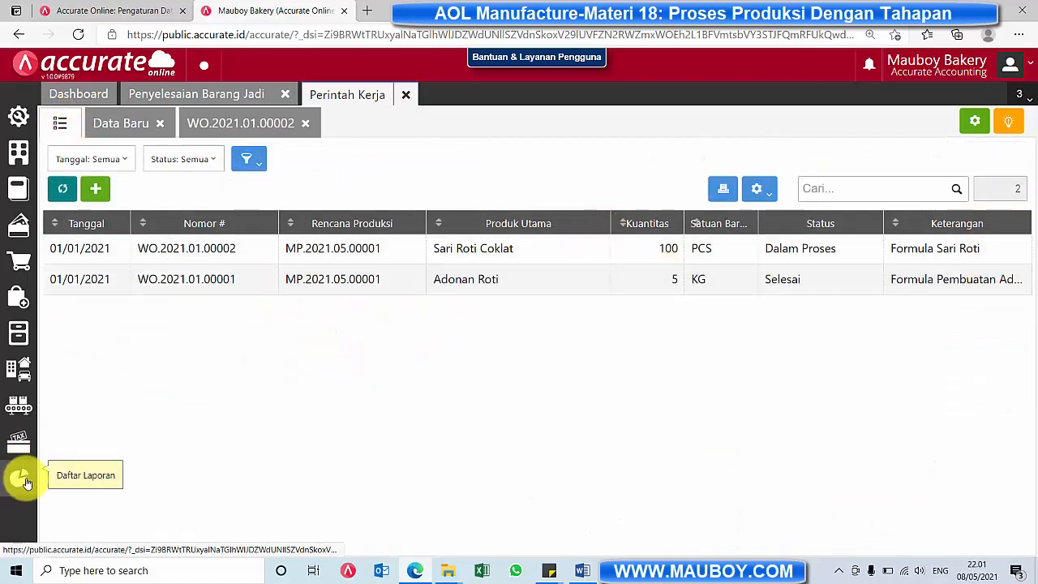
# Step: Check the Sari Roti Coklat order's progress and expanded stage details in Monitor Perintah Kerja, then close the monitor
pyautogui.click(19, 403)
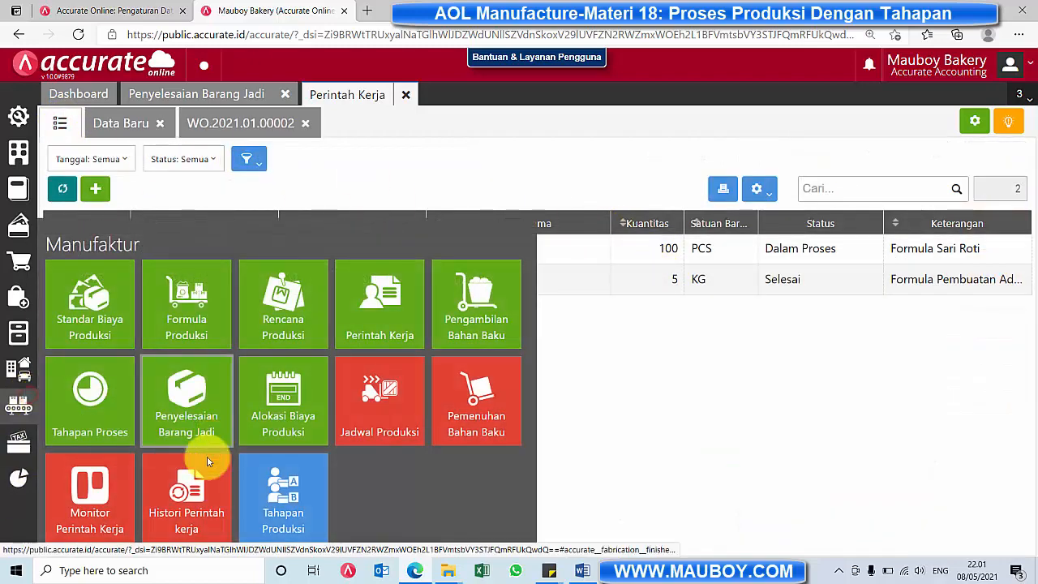
pyautogui.click(94, 515)
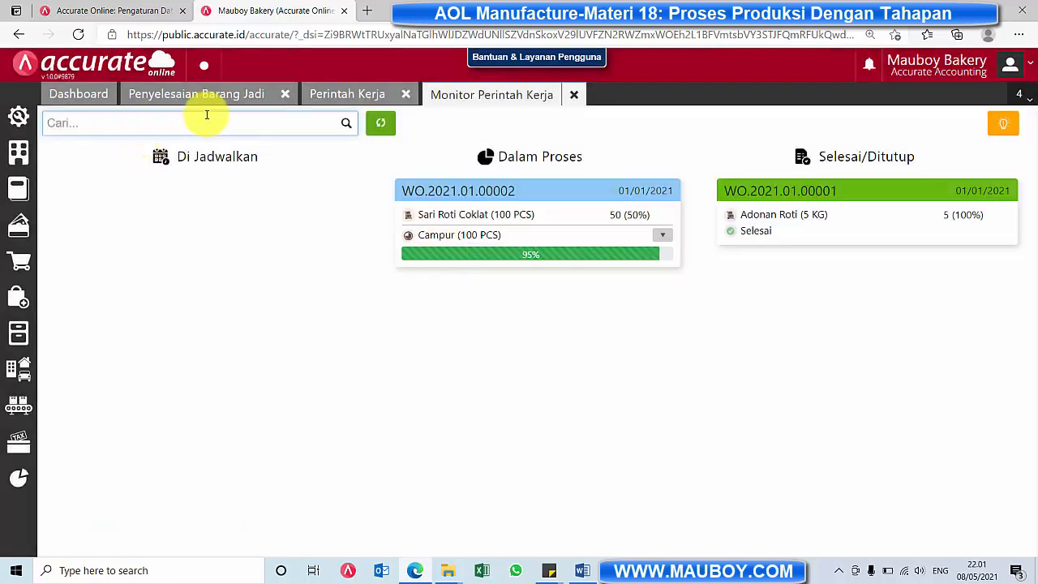
pyautogui.click(378, 123)
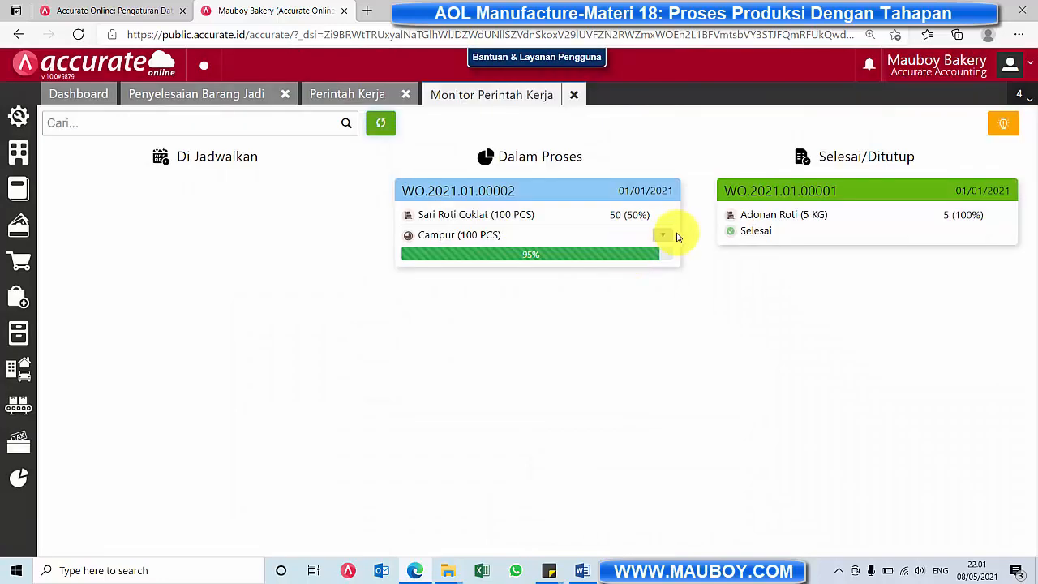
pyautogui.click(663, 235)
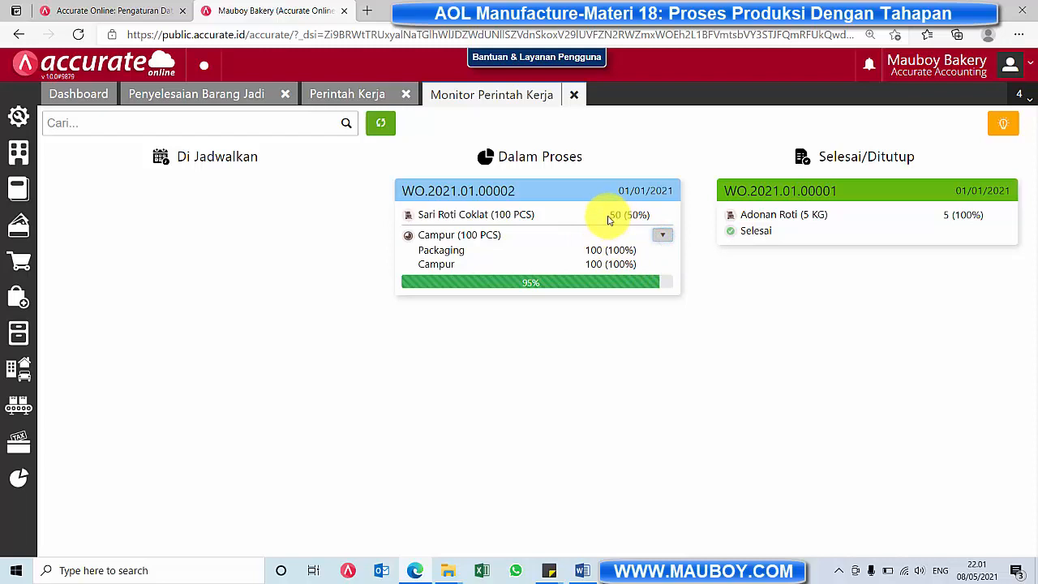
pyautogui.moveTo(610, 215); pyautogui.dragTo(646, 216)
pyautogui.click(578, 95)
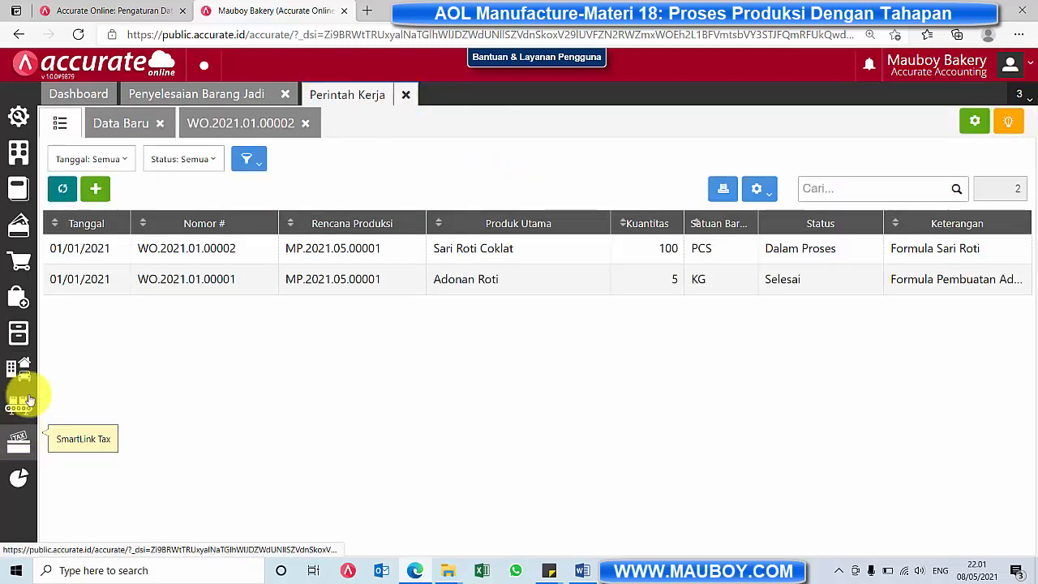
# Step: Examine the Sari Roti Coklat work order's transaction timeline in Histori Perintah Kerja down to its latest entries
pyautogui.moveTo(19, 398)
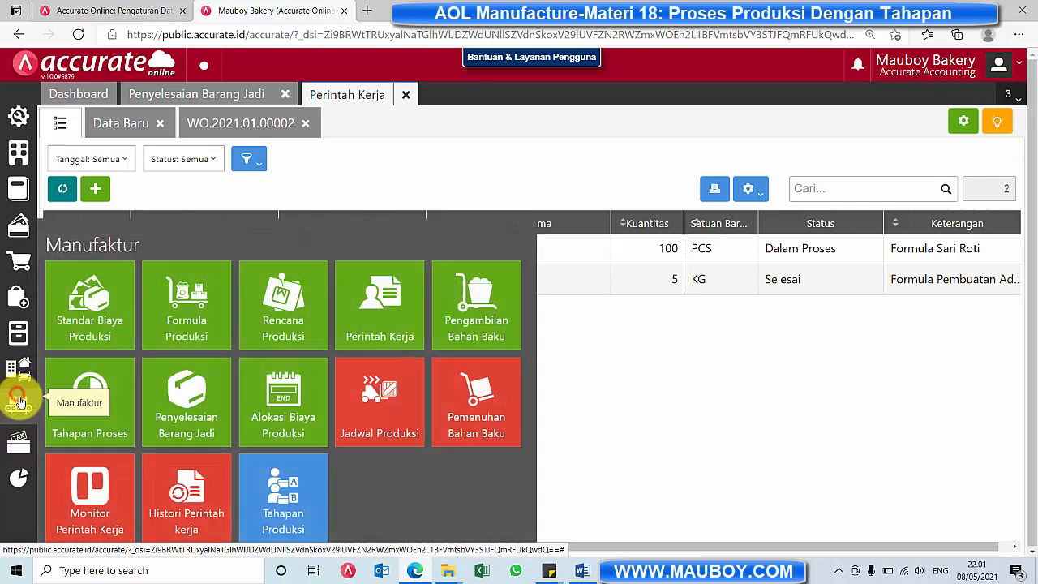
pyautogui.click(203, 516)
pyautogui.click(347, 124)
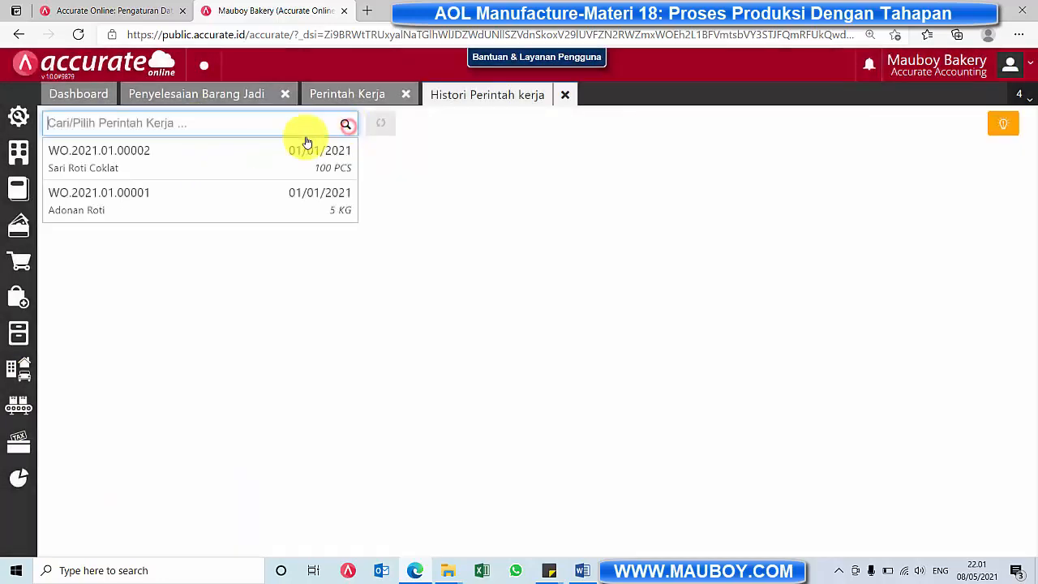
pyautogui.click(227, 161)
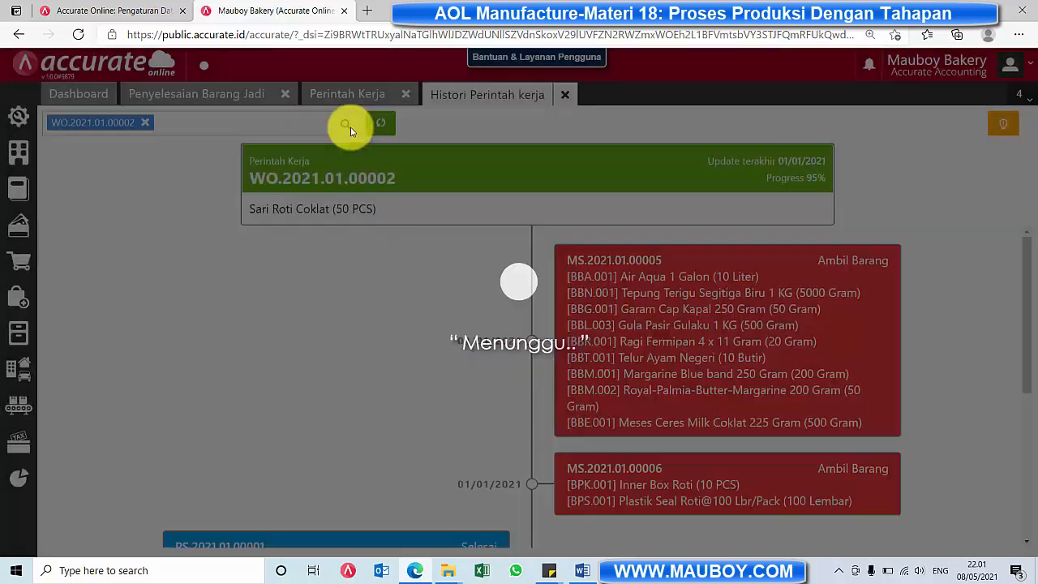
pyautogui.scroll(-4, 423, 312)
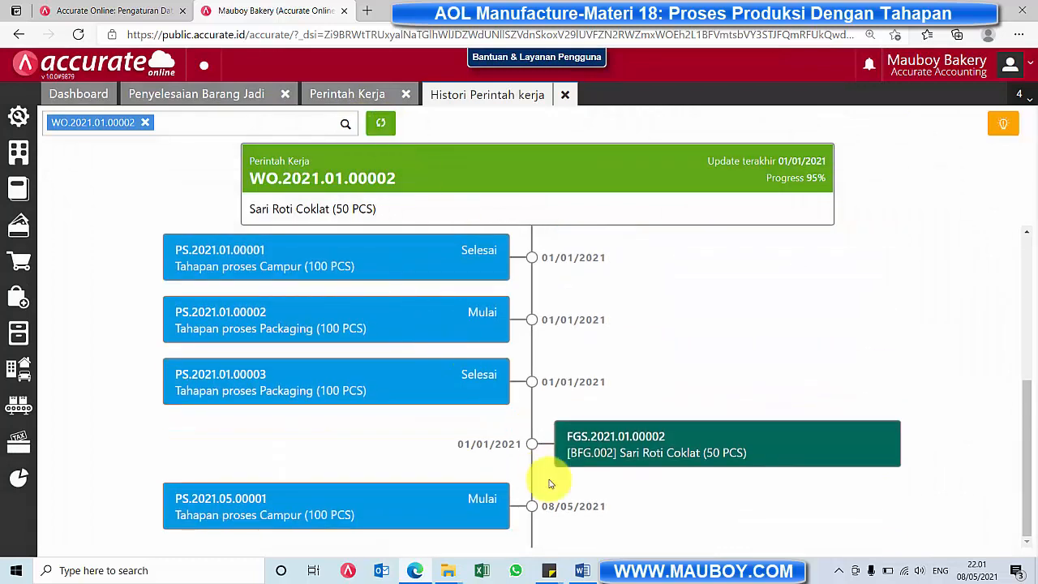
# Step: Open the Campur start stage from the Sari Roti Coklat history, set its date to 01/01/2021, save and close it
pyautogui.moveTo(756, 451); pyautogui.dragTo(673, 453)
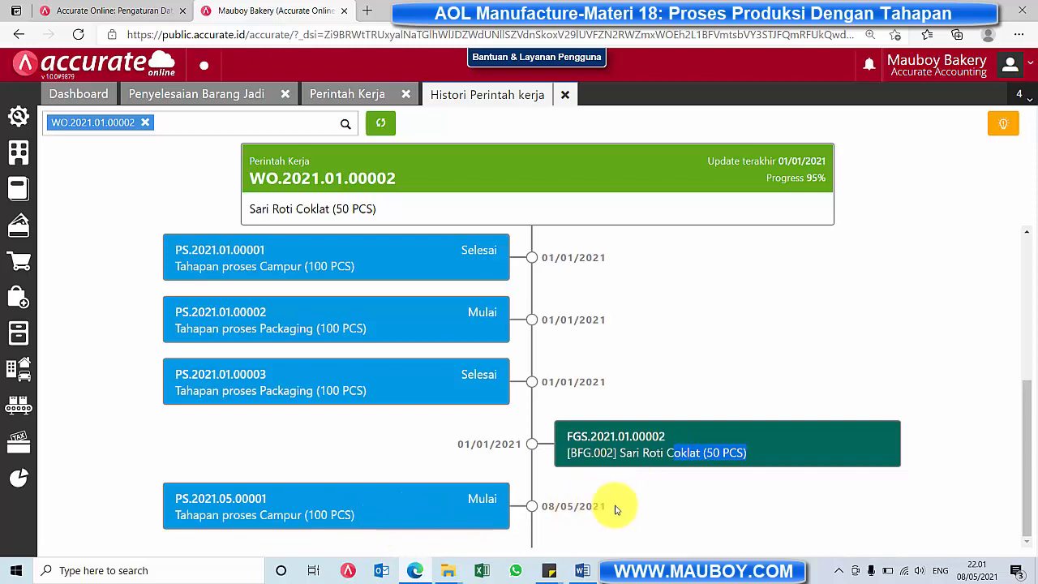
pyautogui.click(446, 510)
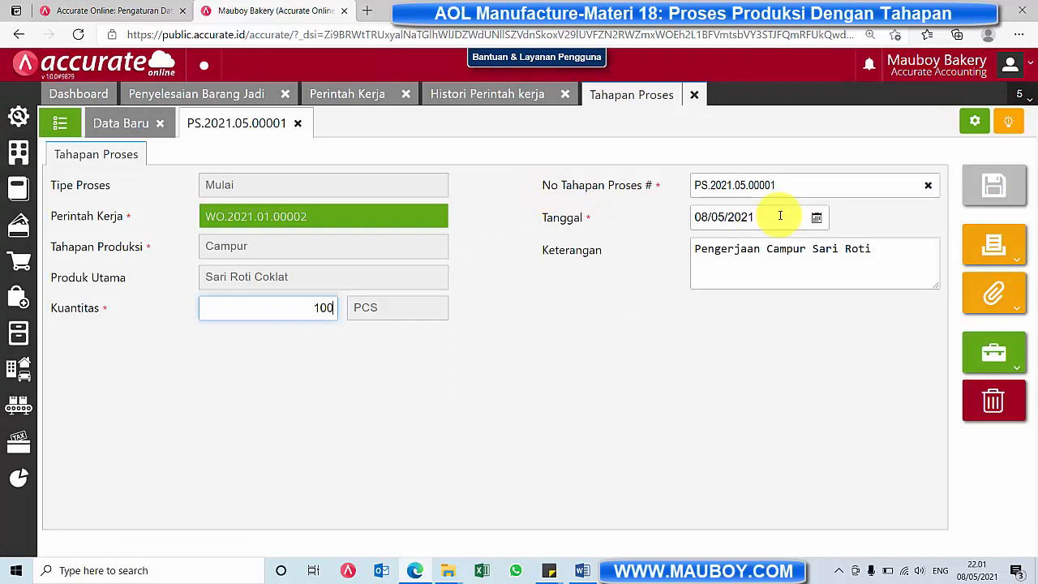
pyautogui.click(816, 218)
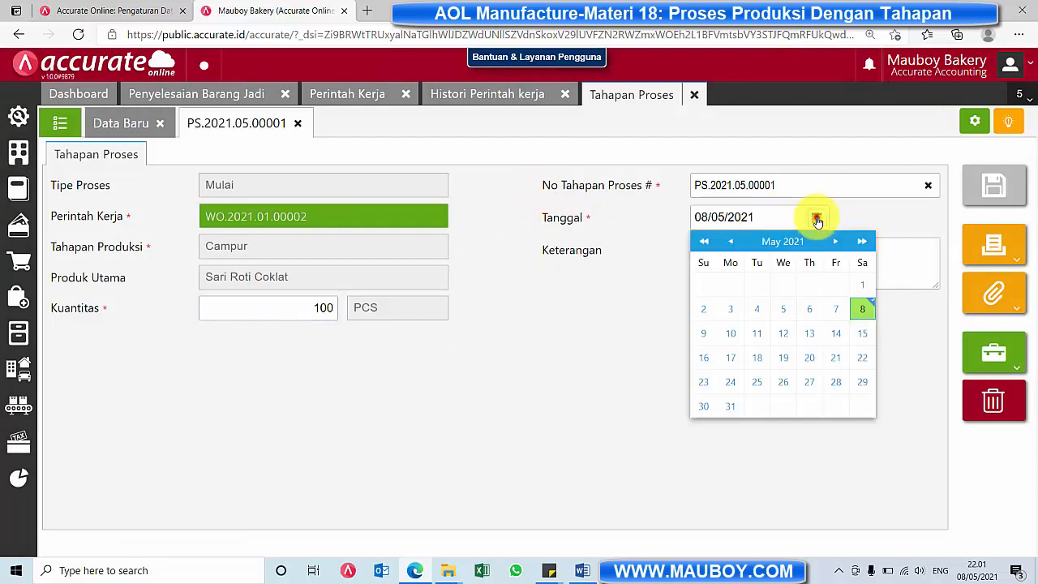
pyautogui.doubleClick(733, 242)
pyautogui.click(733, 241)
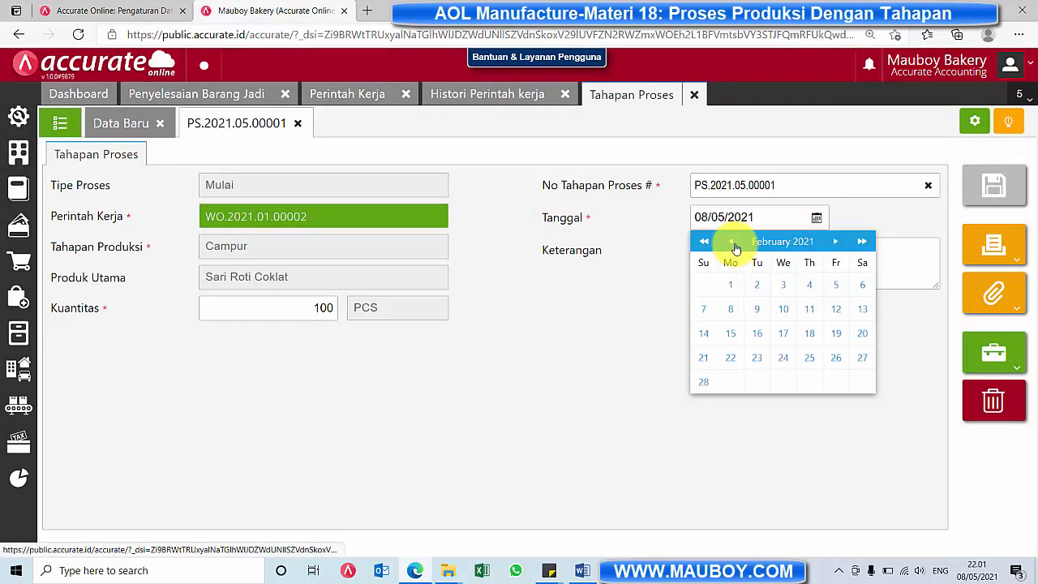
pyautogui.click(732, 240)
pyautogui.click(840, 287)
pyautogui.click(1000, 198)
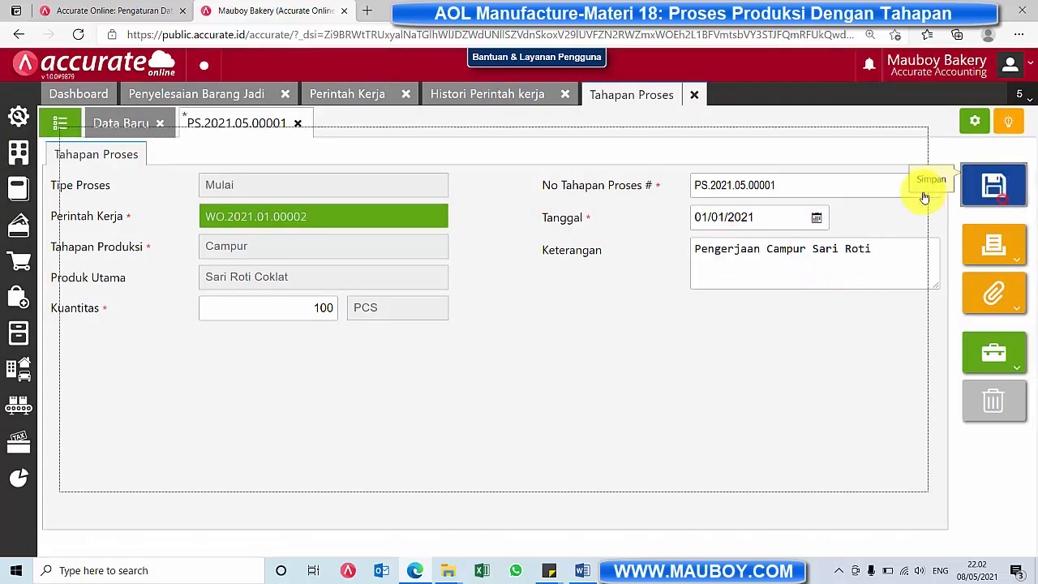
pyautogui.click(694, 95)
# Step: Refresh the Sari Roti Coklat work order history, review the timeline order and its product heading, and close the history
pyautogui.click(378, 125)
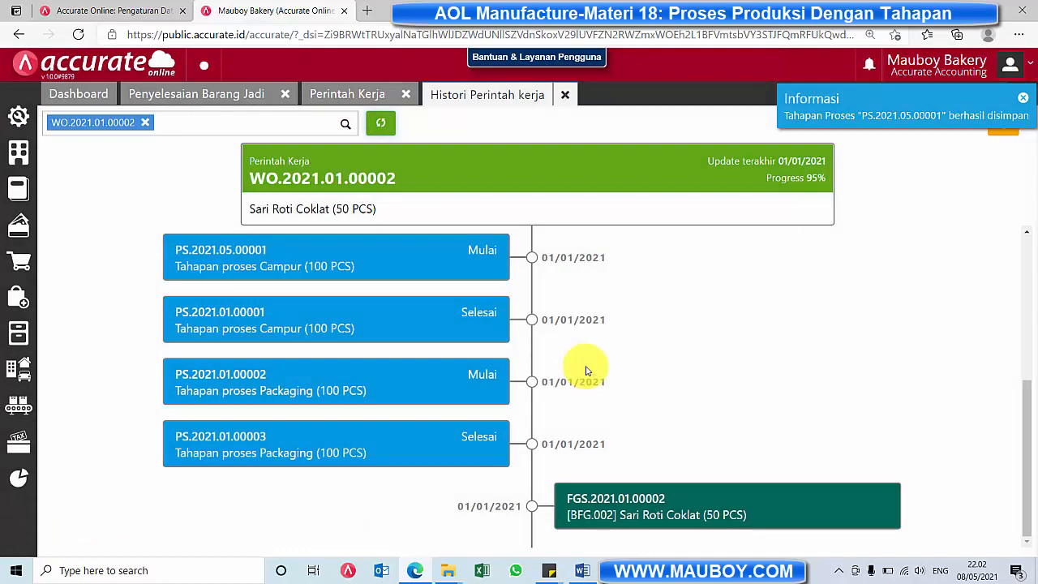
pyautogui.scroll(4, 513, 385)
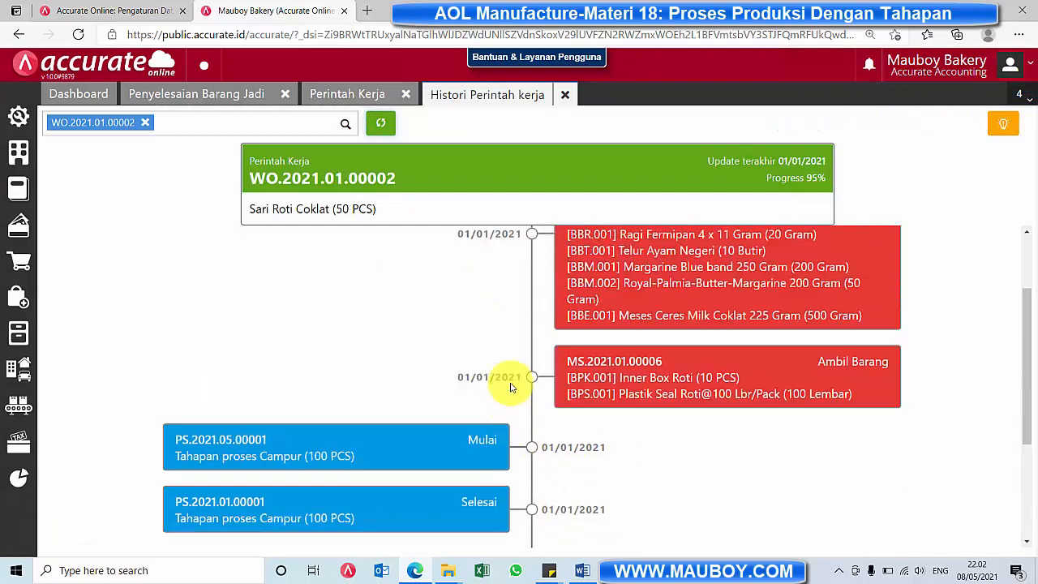
pyautogui.scroll(-4, 513, 384)
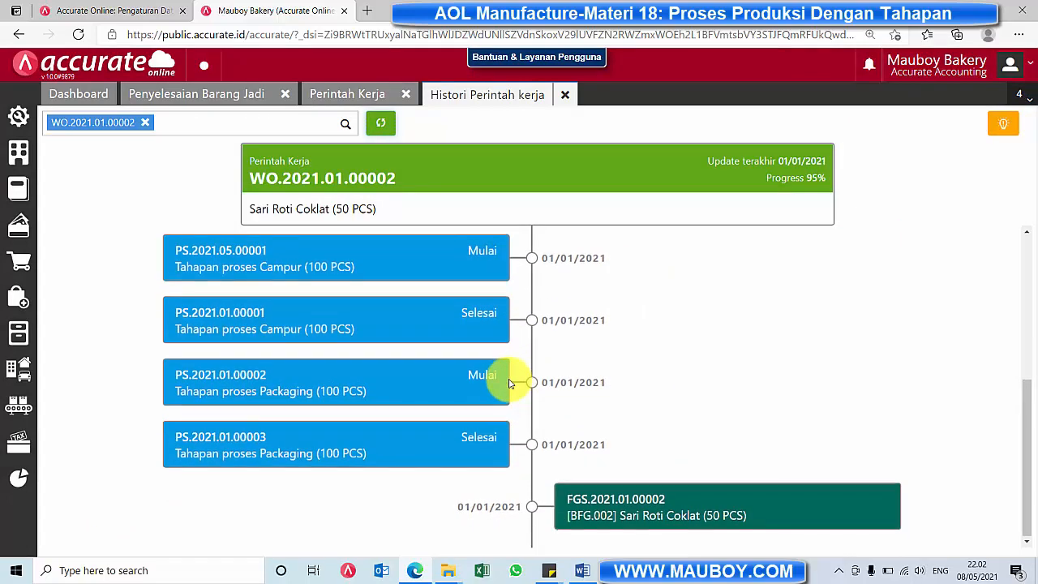
pyautogui.scroll(4, 511, 384)
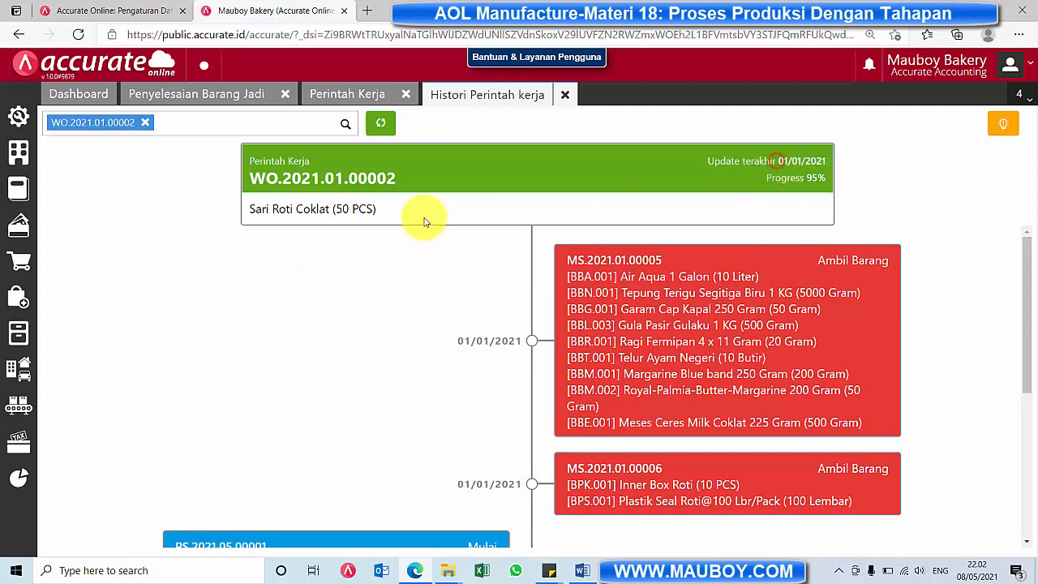
pyautogui.moveTo(382, 208); pyautogui.dragTo(247, 210)
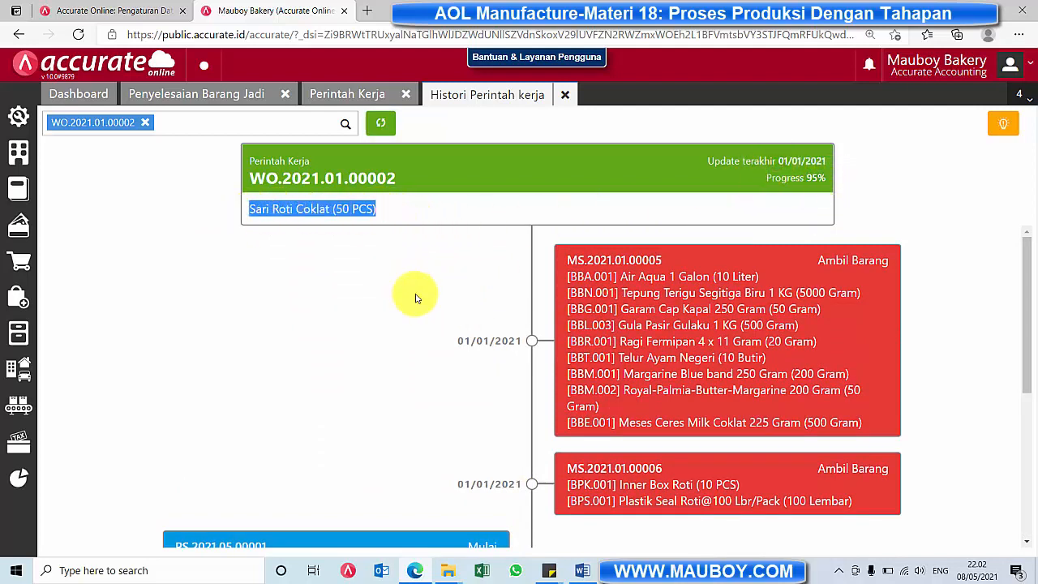
pyautogui.scroll(-4, 414, 296)
pyautogui.click(566, 98)
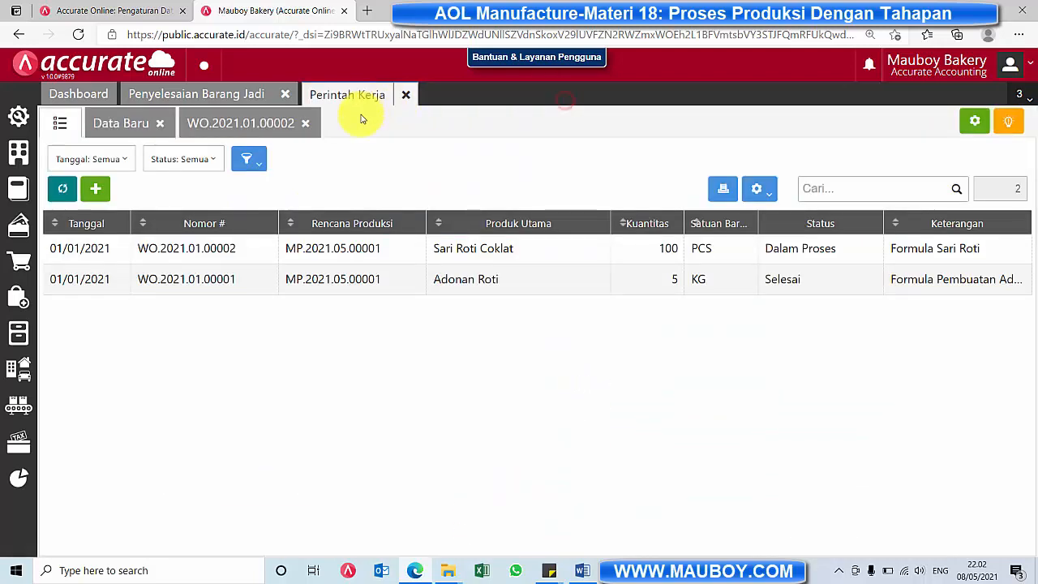
# Step: Start a finished goods record in Penyelesaian Barang Jadi for the Sari Roti Coklat work order, dated 01/01/2021
pyautogui.click(191, 96)
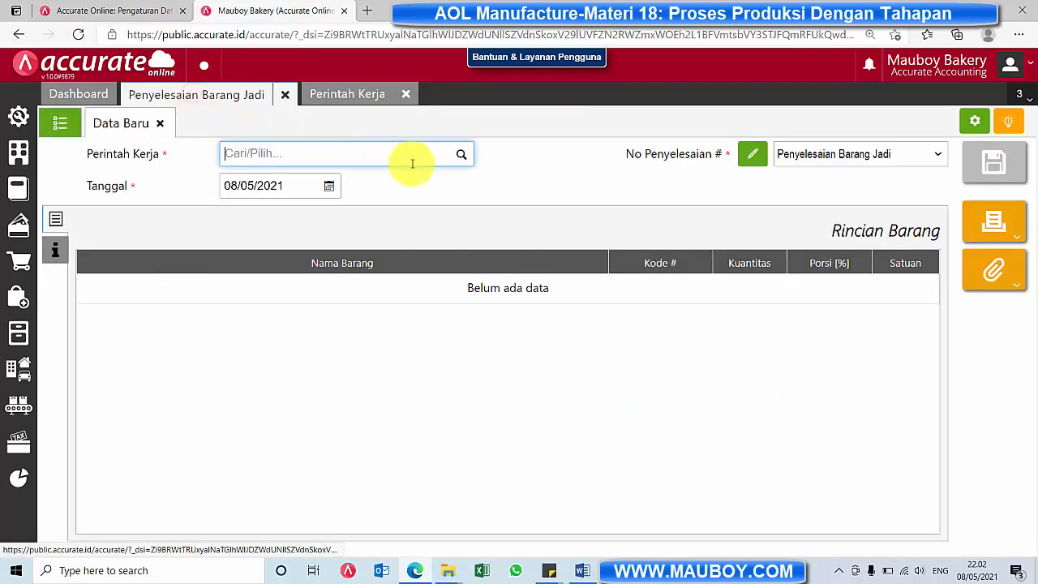
pyautogui.click(463, 159)
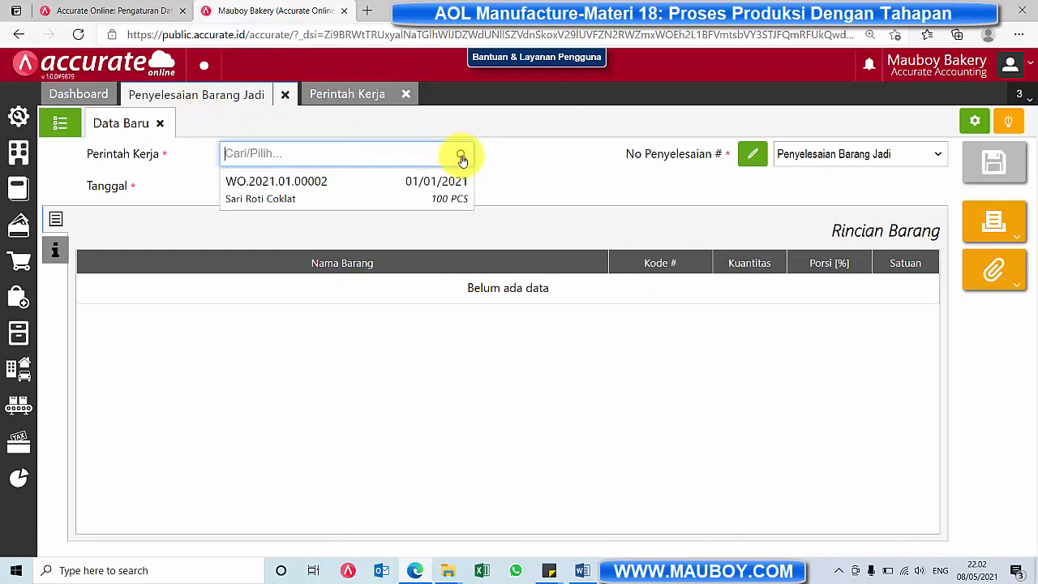
pyautogui.click(327, 194)
pyautogui.click(328, 185)
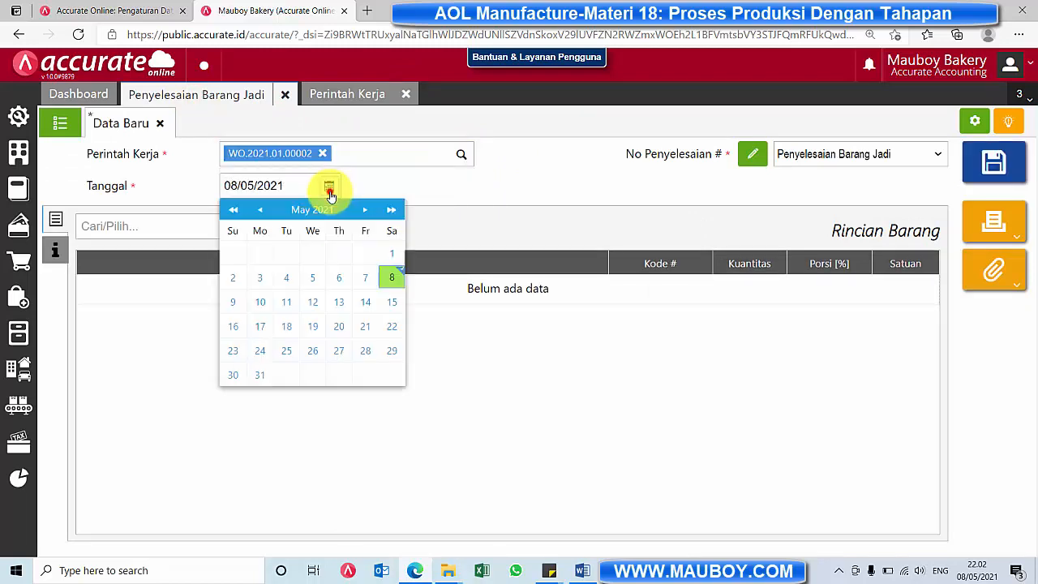
pyautogui.click(255, 209)
pyautogui.click(255, 210)
pyautogui.click(256, 209)
pyautogui.click(255, 209)
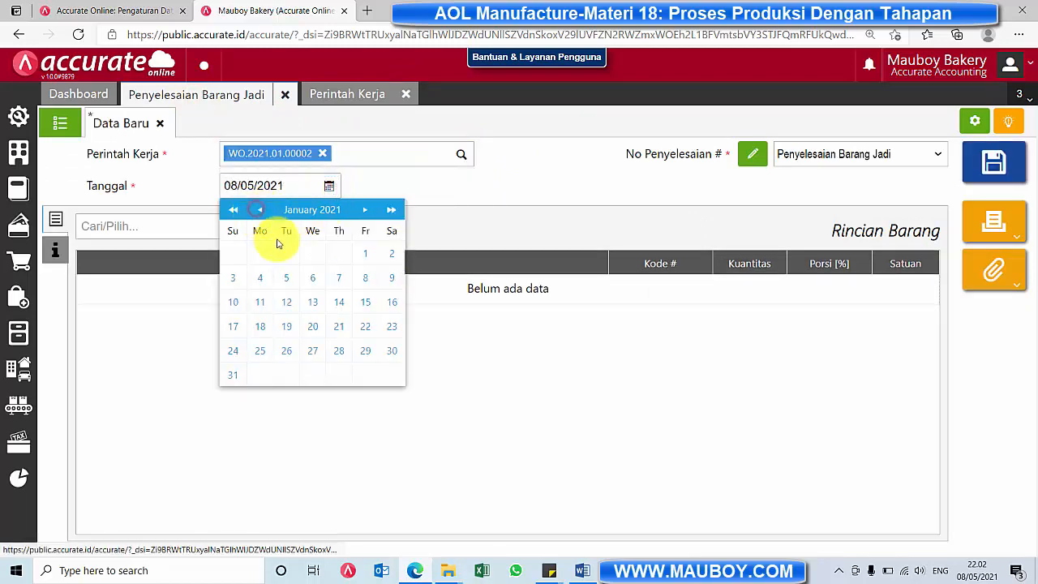
pyautogui.click(365, 253)
# Step: Add Sari Roti Coklat with quantity 52 PCS into warehouse GD.Brg Jadi and save the record, accepting the quantity above the work order
pyautogui.click(338, 230)
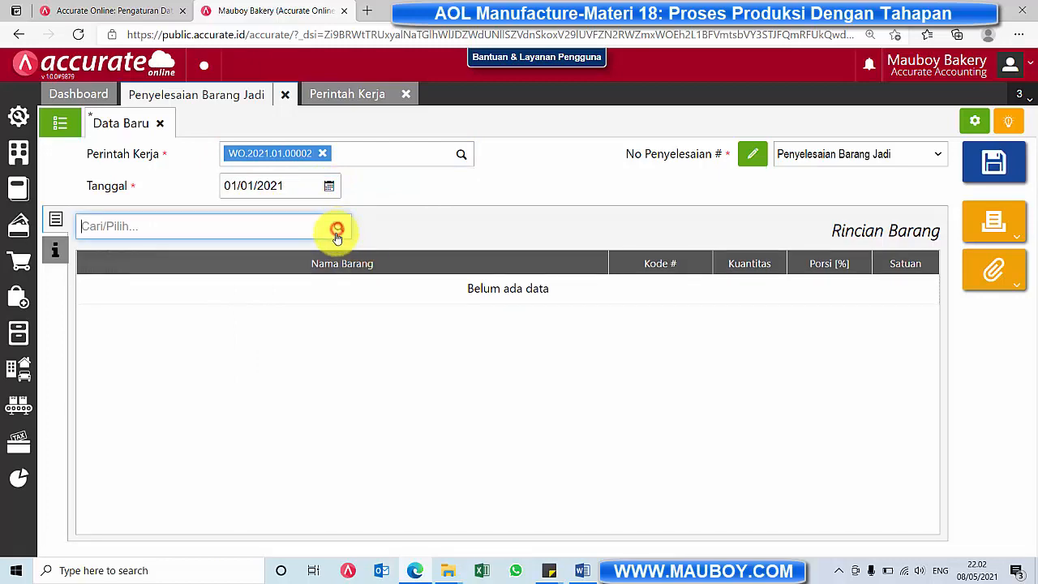
pyautogui.click(210, 270)
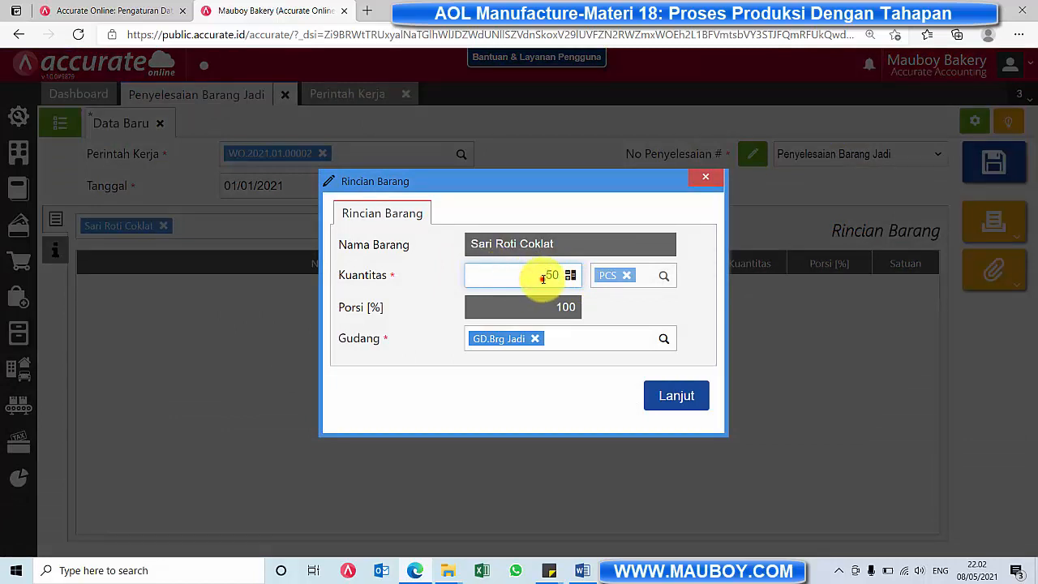
pyautogui.click(543, 278)
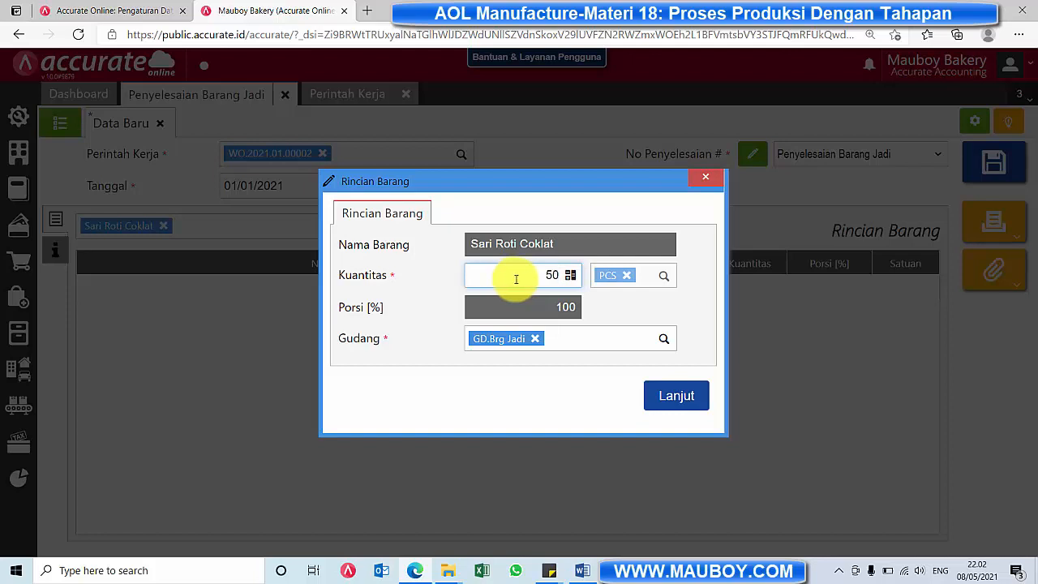
pyautogui.doubleClick(537, 276)
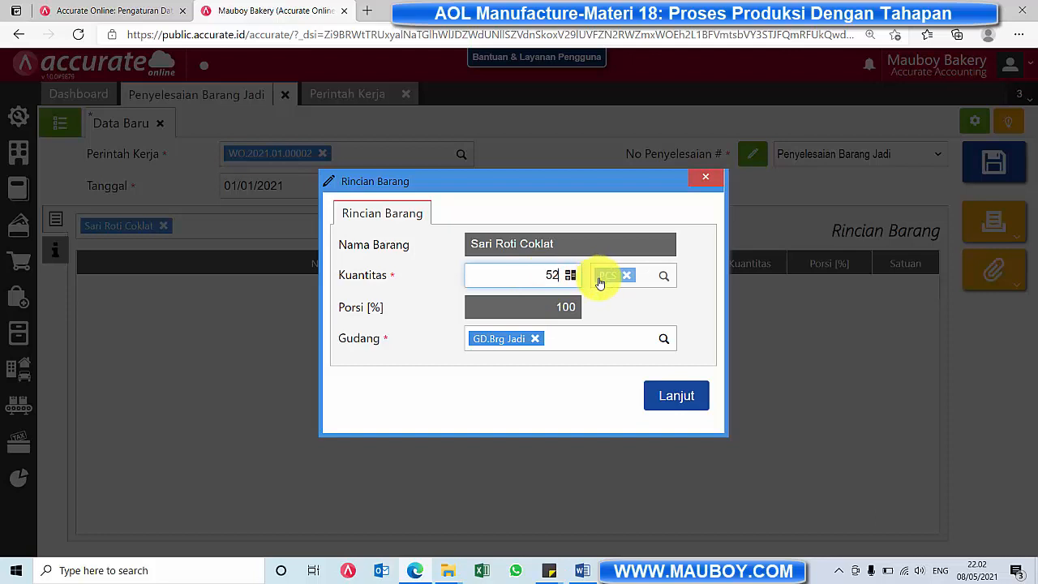
pyautogui.click(677, 398)
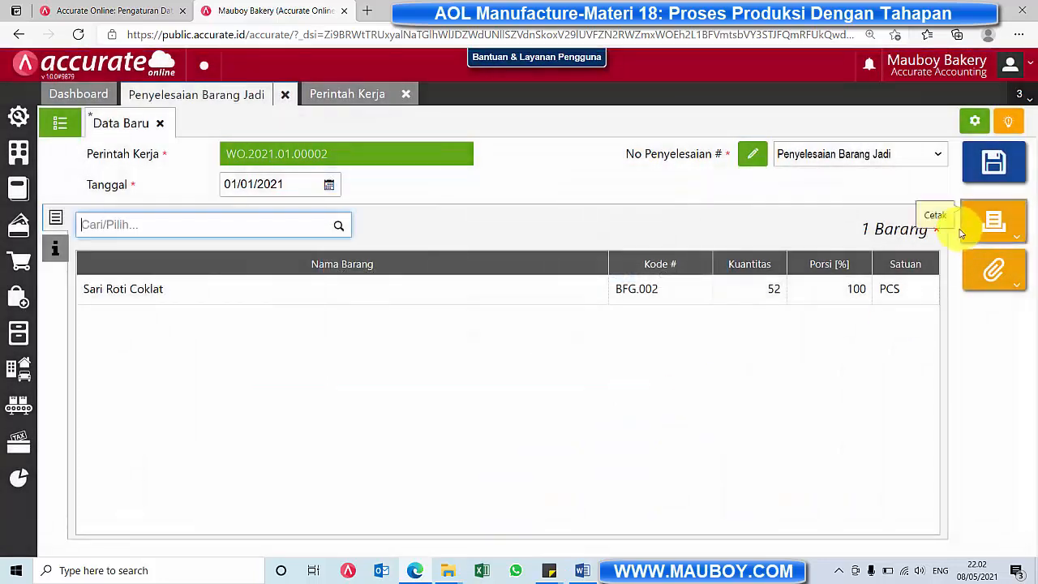
pyautogui.click(1005, 180)
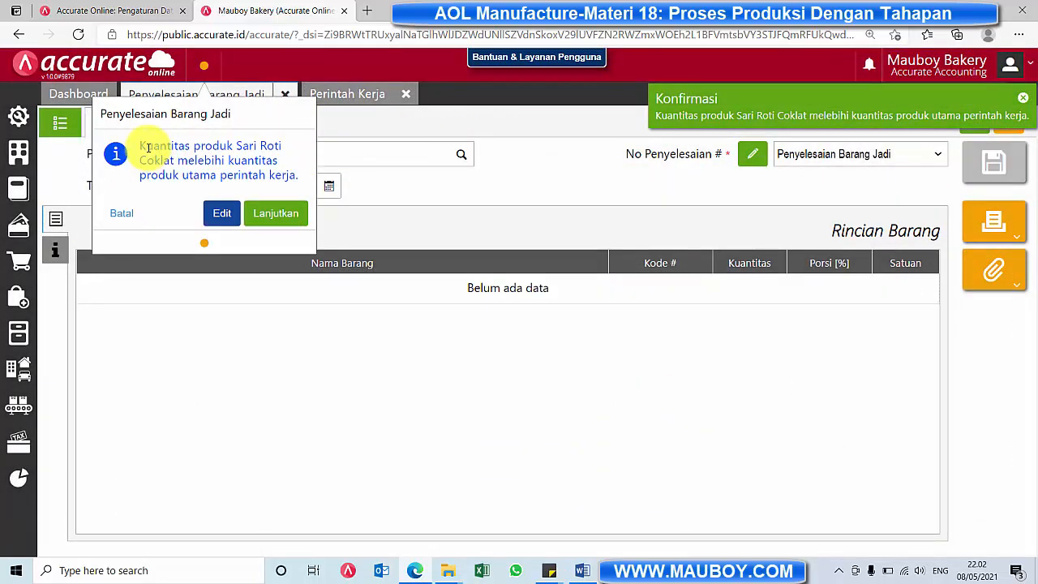
pyautogui.moveTo(149, 148); pyautogui.dragTo(268, 217)
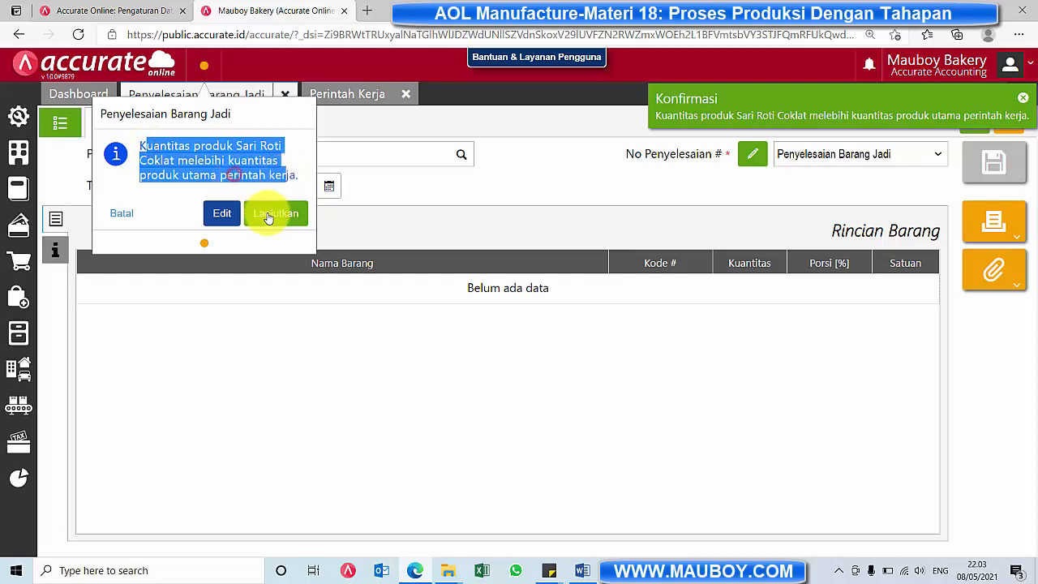
pyautogui.click(270, 215)
# Step: Refresh the Perintah Kerja list and review the Sari Roti Coklat order's status, quantity, yield, raw materials and costs
pyautogui.click(332, 95)
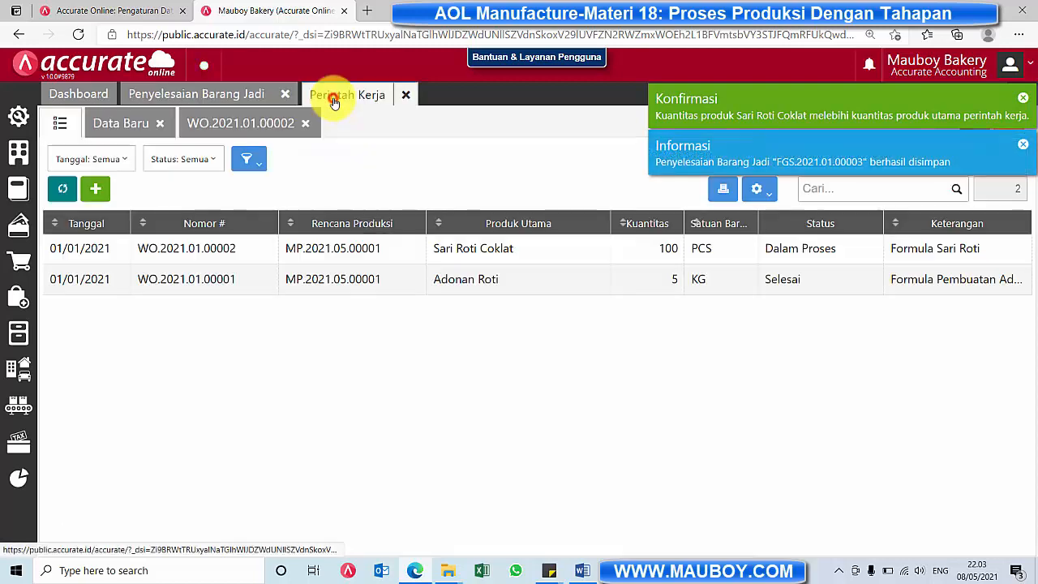
pyautogui.click(63, 187)
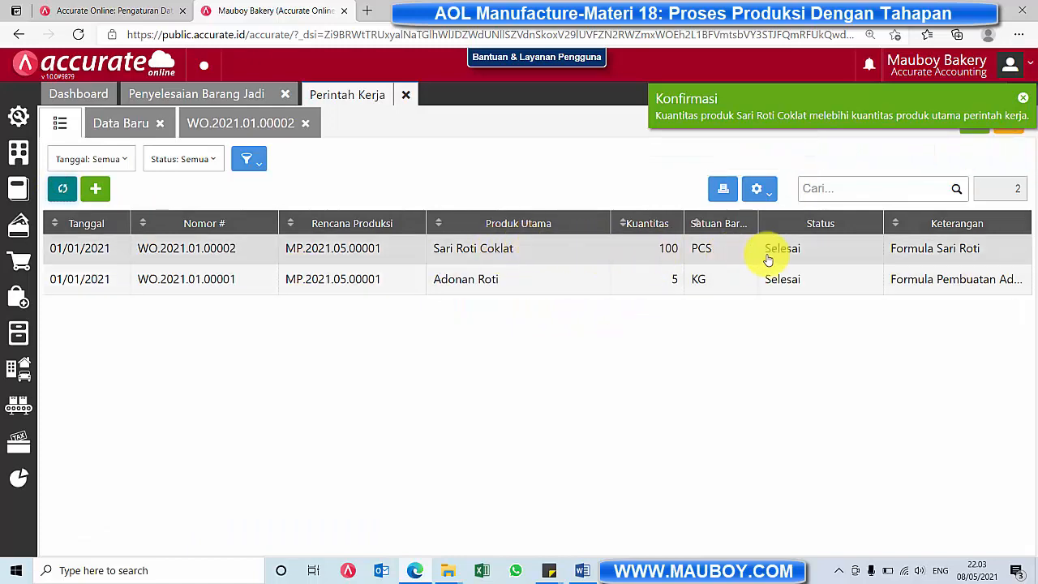
pyautogui.click(794, 261)
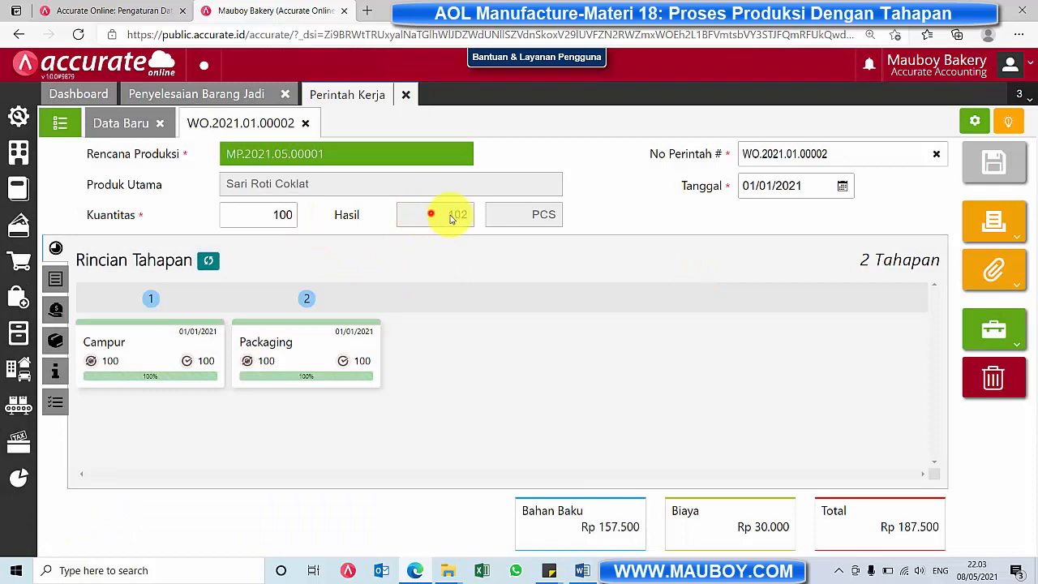
pyautogui.moveTo(250, 217); pyautogui.dragTo(311, 220)
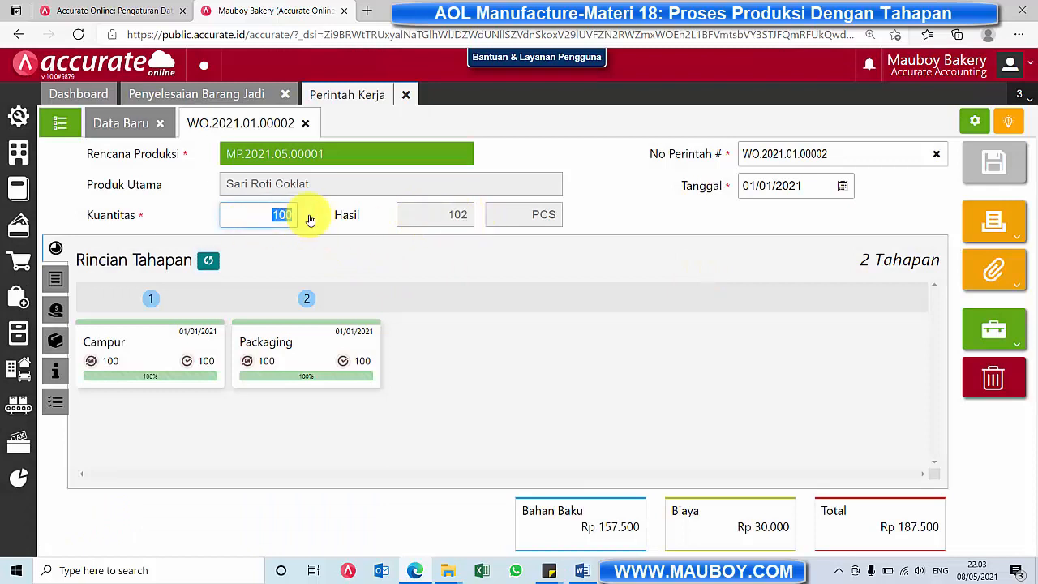
pyautogui.click(55, 279)
pyautogui.click(55, 309)
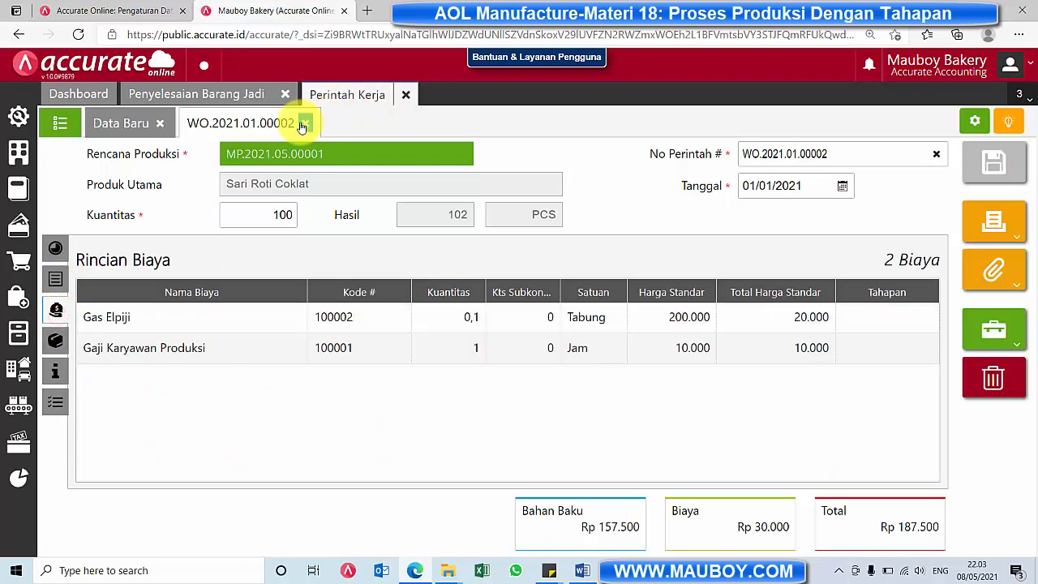
# Step: Close the work order, the blank order form, and the Perintah Kerja and Penyelesaian Barang Jadi modules
pyautogui.click(304, 123)
pyautogui.click(161, 122)
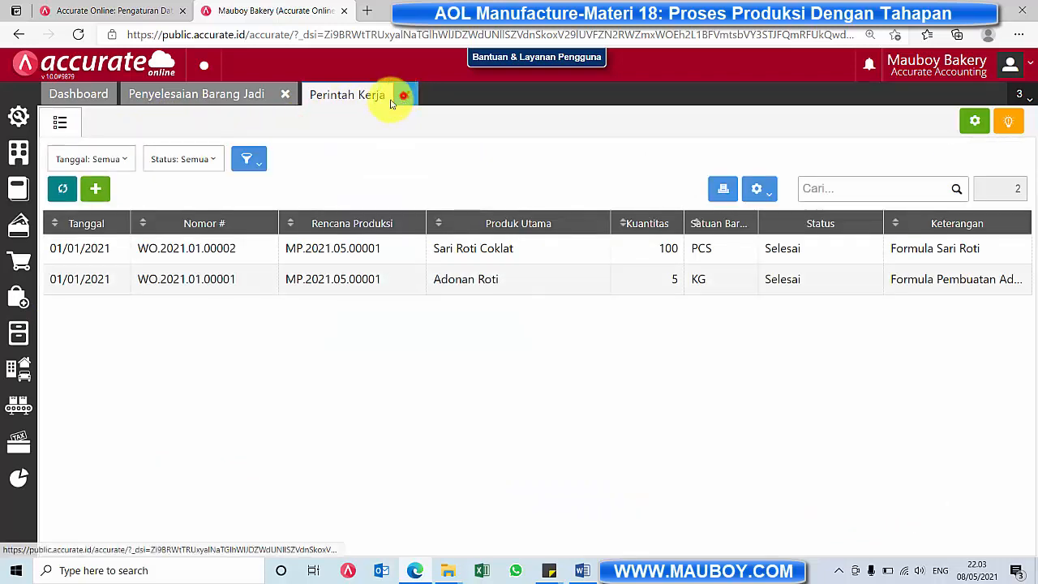
pyautogui.click(402, 96)
pyautogui.click(283, 97)
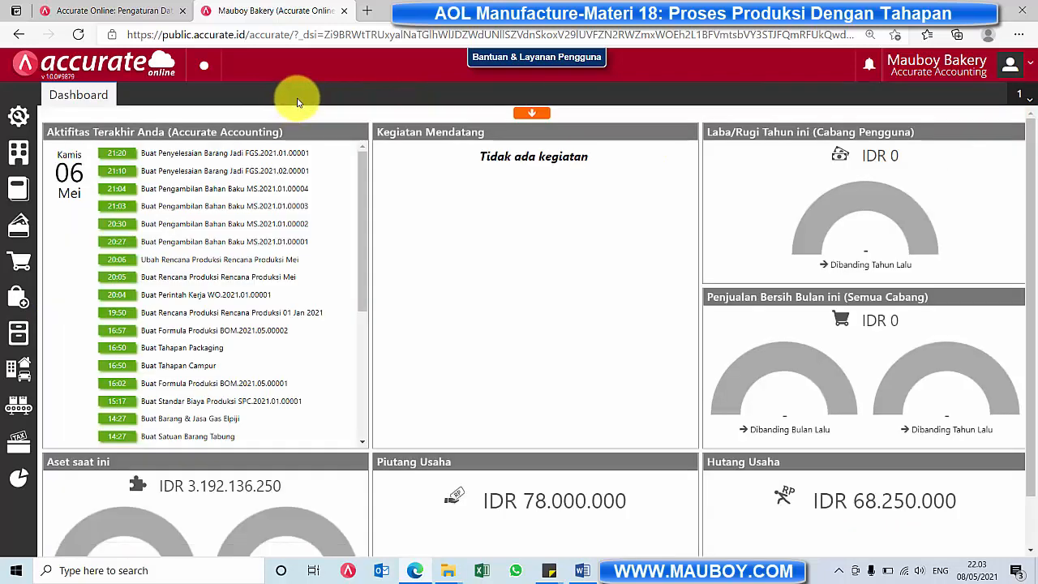
pyautogui.click(17, 337)
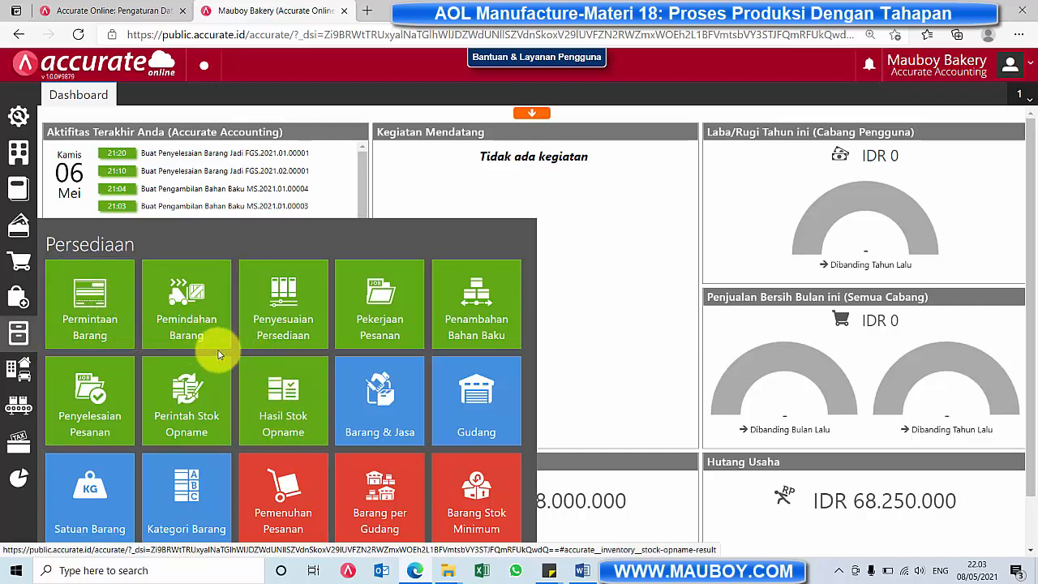
pyautogui.click(18, 402)
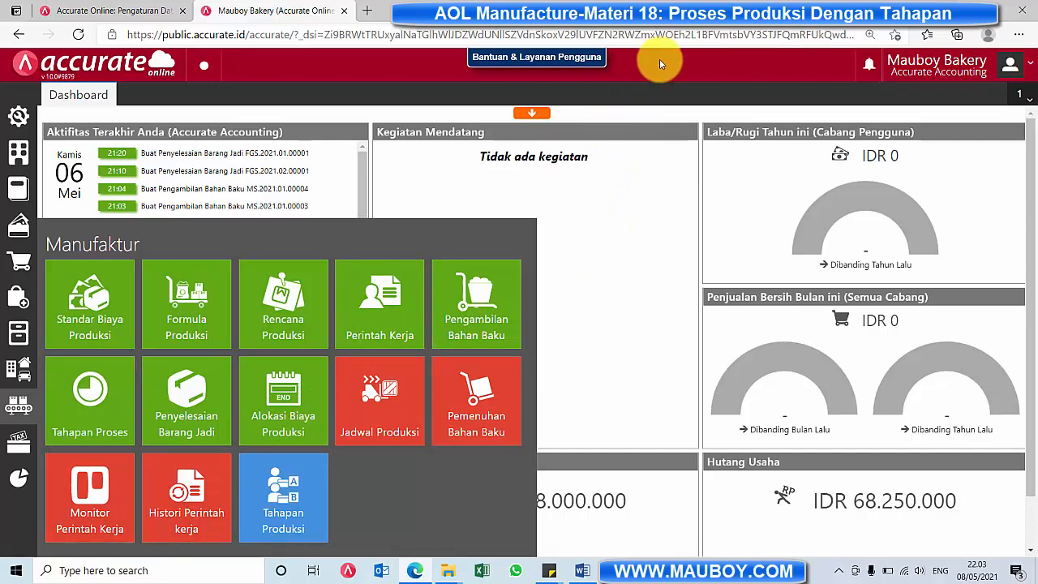
# Step: Switch to the Word manual and read from Membuat Perintah Kerja dengan Tahapan Produksi to the Histori Perintah Kerja section
pyautogui.click(581, 570)
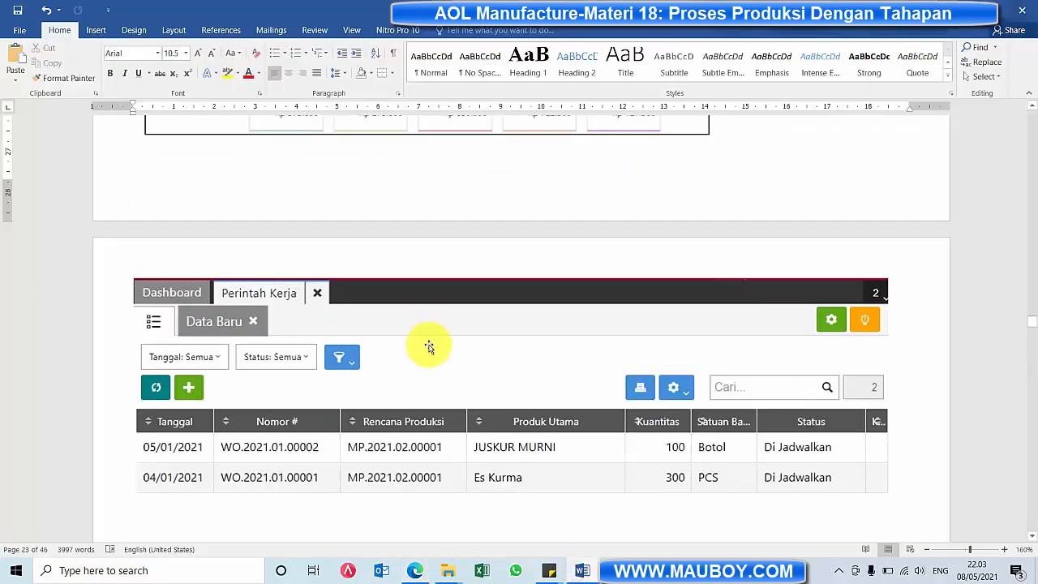
pyautogui.scroll(6, 429, 347)
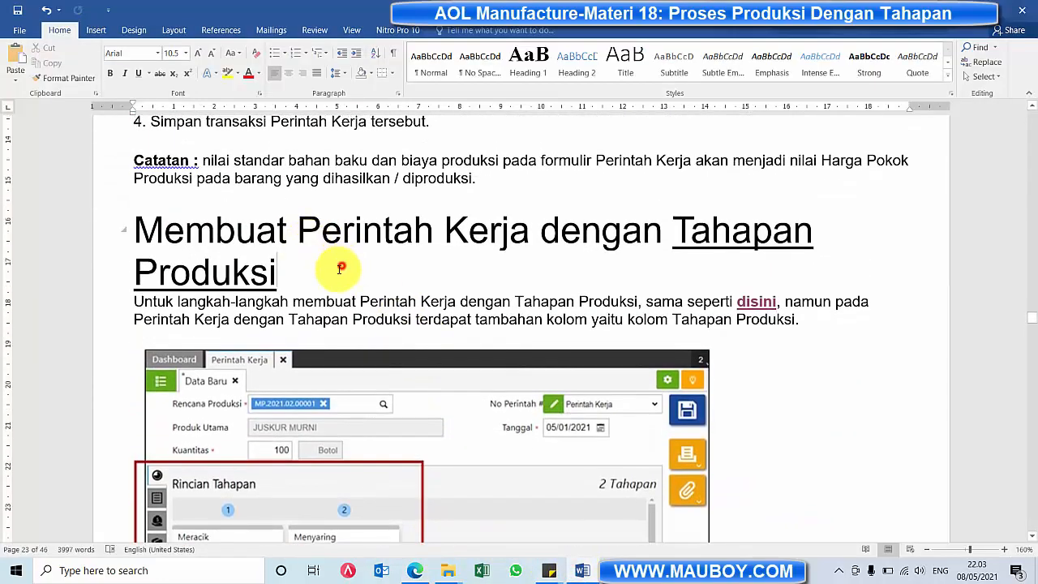
pyautogui.moveTo(325, 274); pyautogui.dragTo(139, 232)
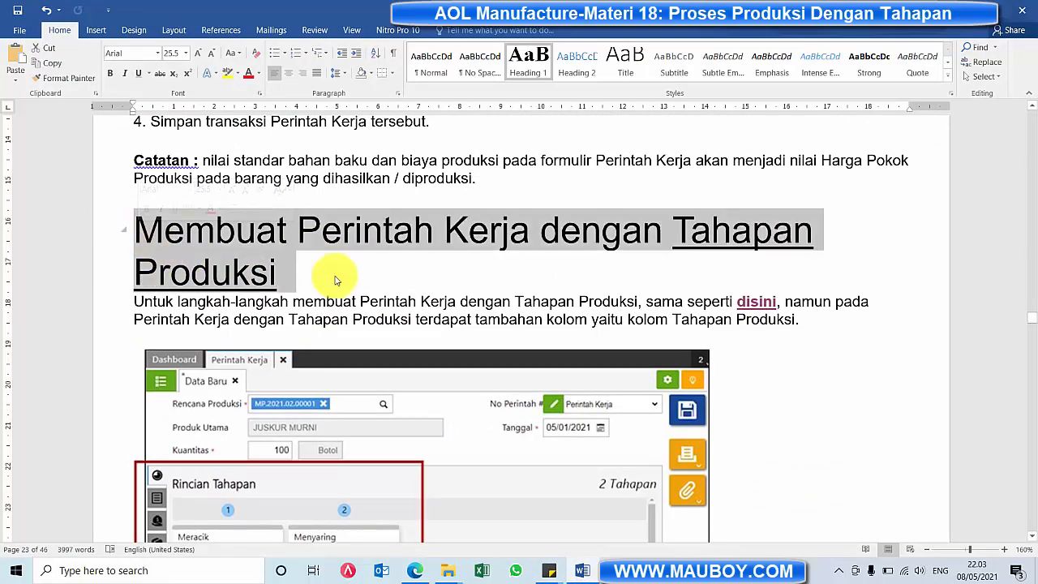
pyautogui.scroll(-5, 407, 301)
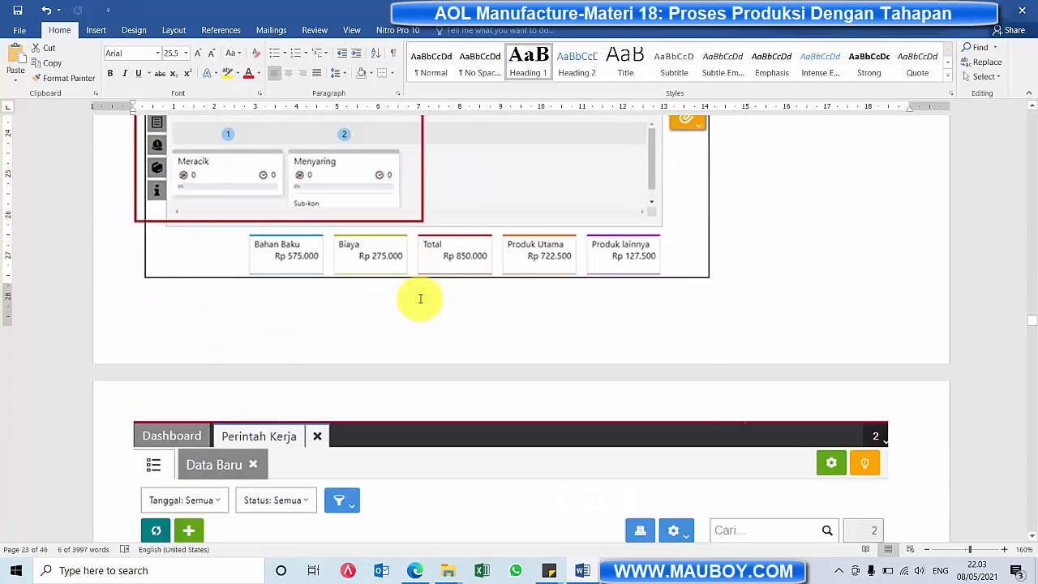
pyautogui.scroll(-2, 420, 300)
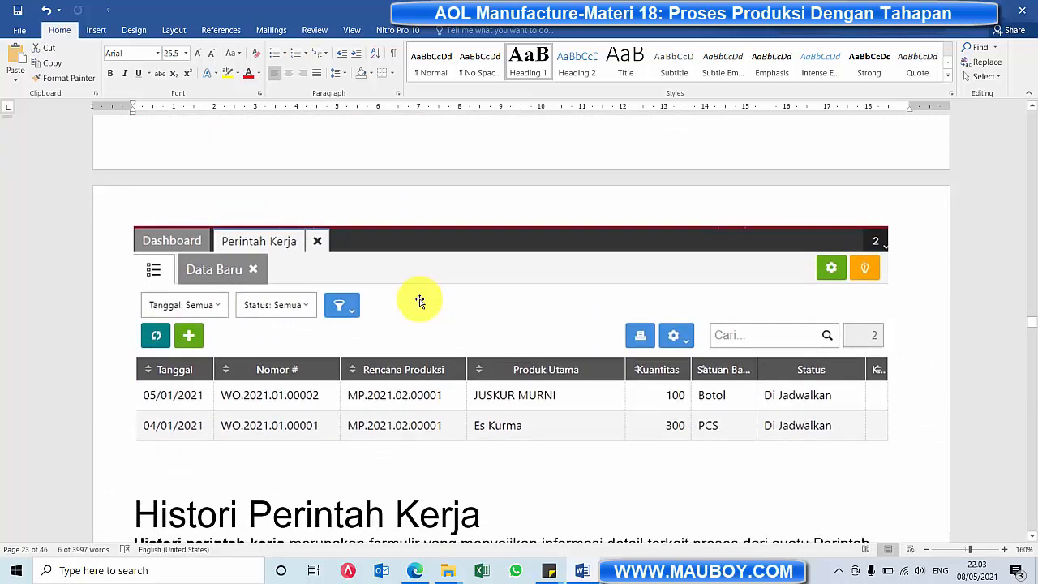
pyautogui.scroll(-1, 420, 301)
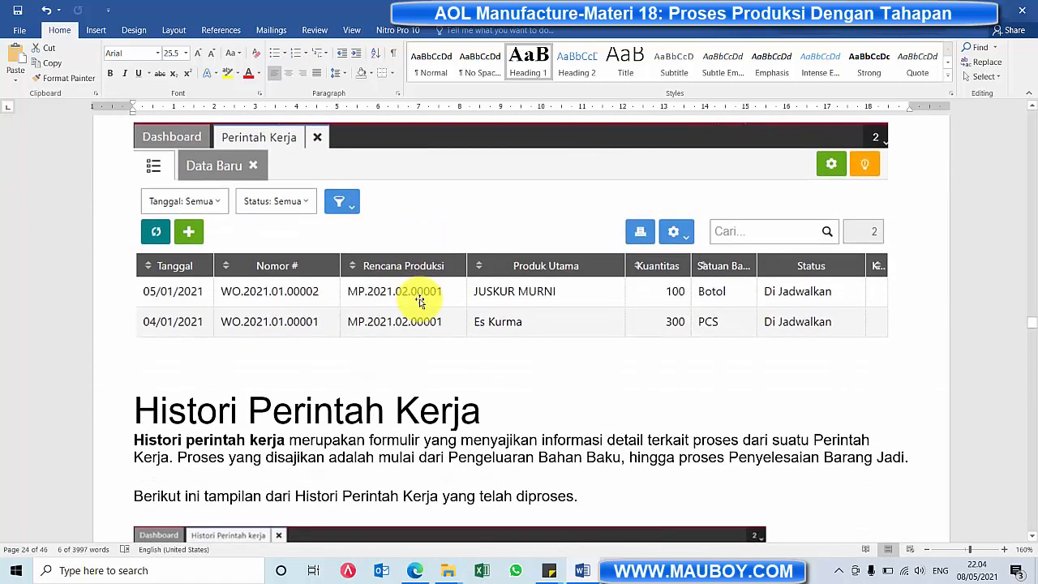